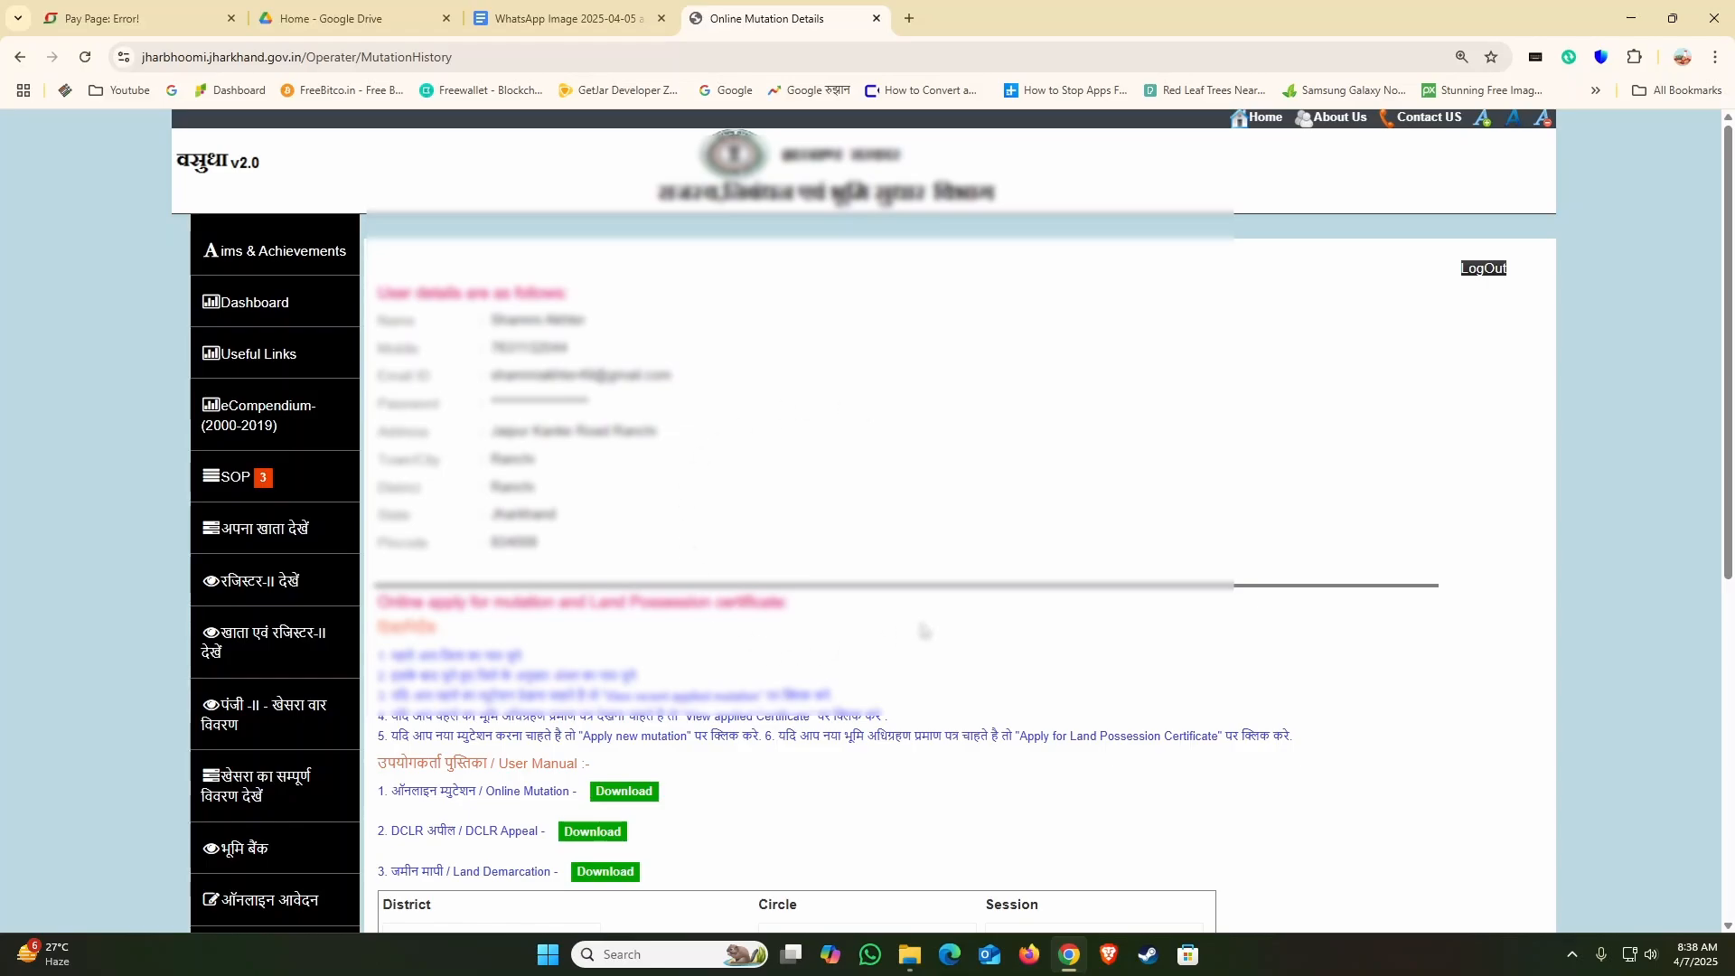
# Step: Start a new mutation application for Ranchi district, Kanke circle and session 2025 - 2026
pyautogui.scroll(-4, 1025, 516)
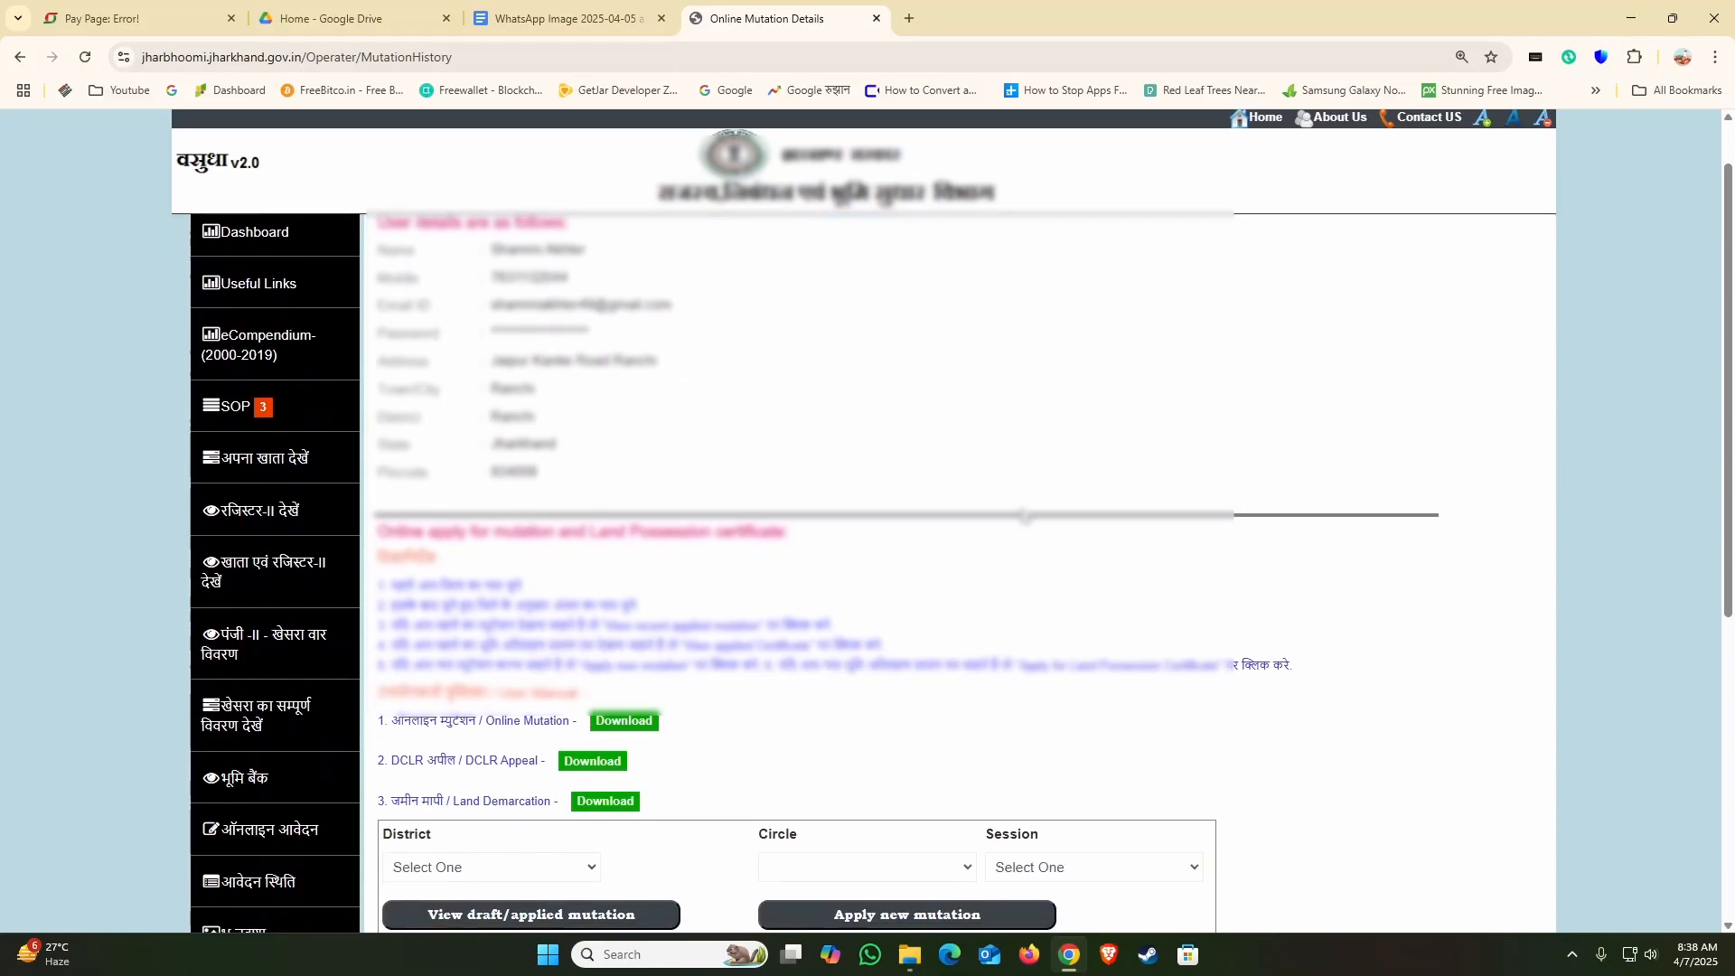
pyautogui.scroll(-1, 679, 586)
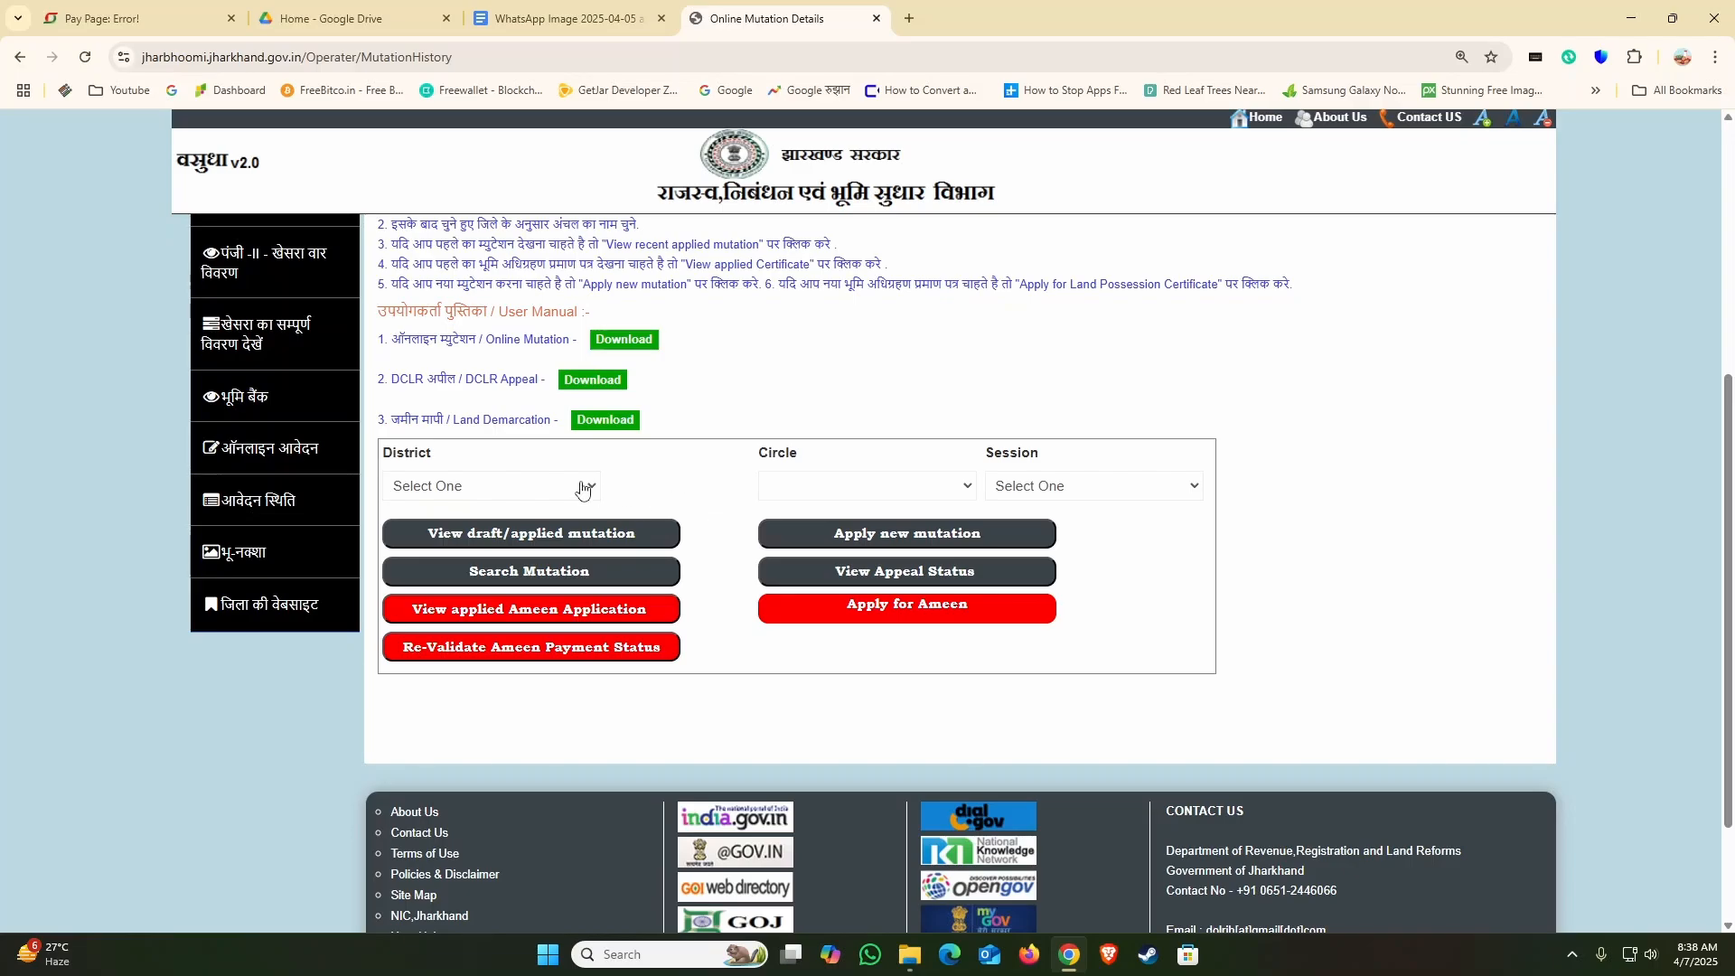
pyautogui.click(531, 492)
pyautogui.scroll(-2, 488, 298)
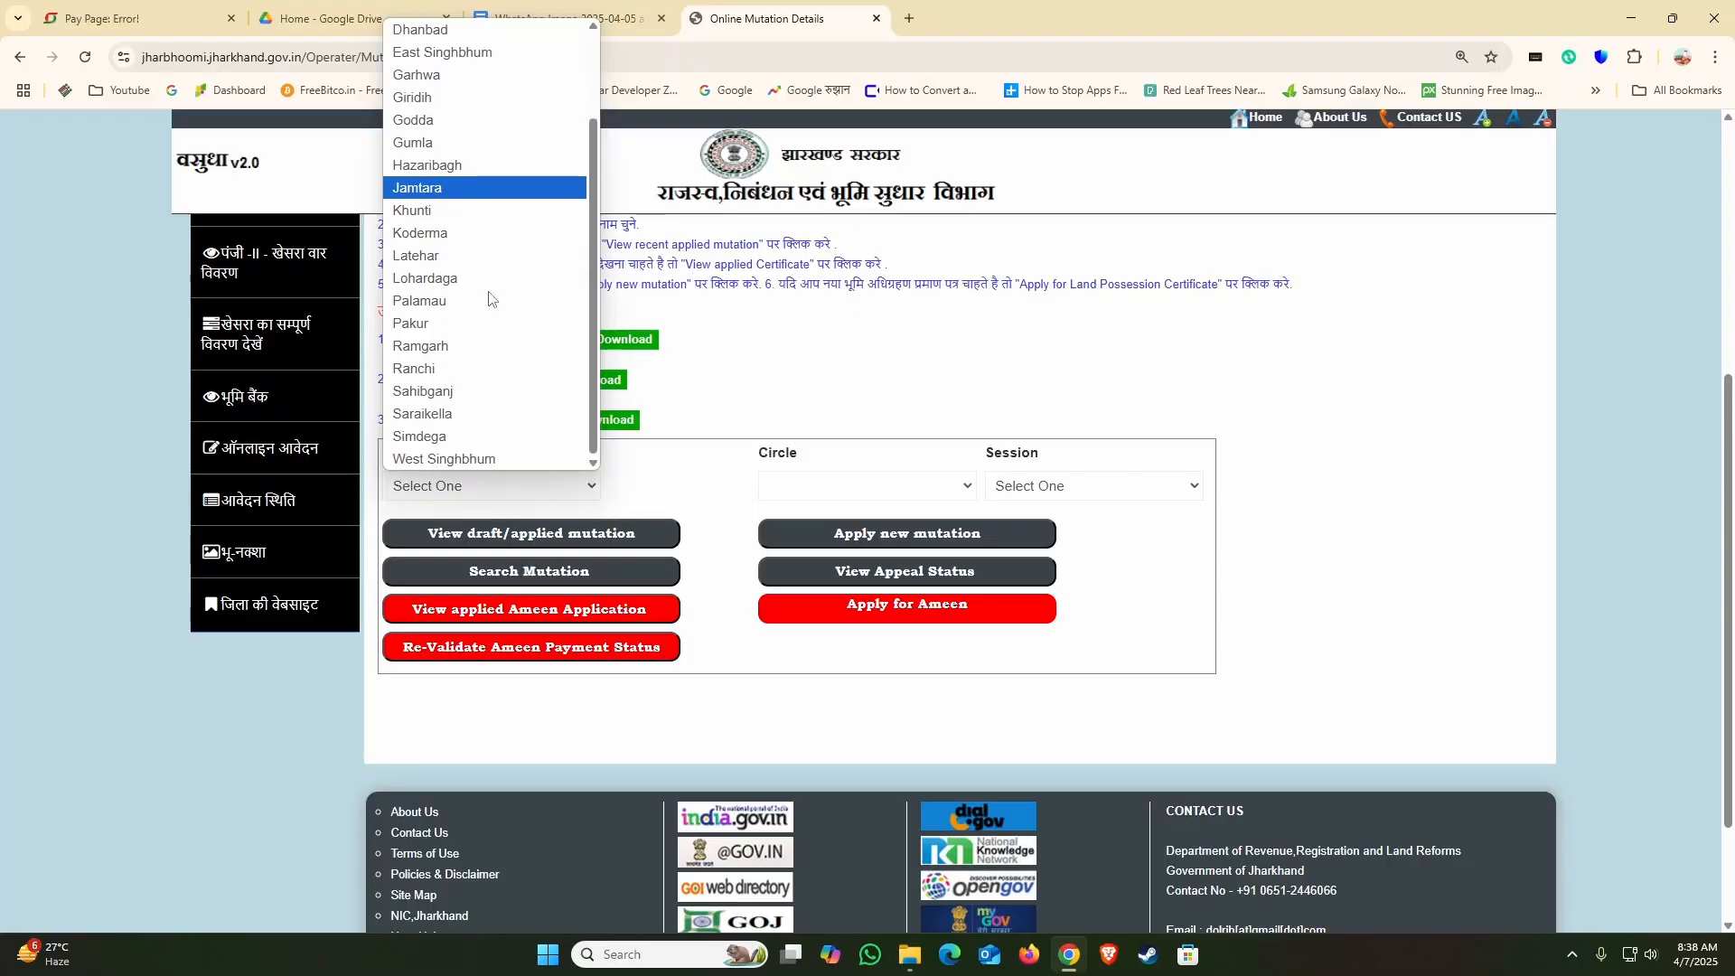
pyautogui.click(460, 370)
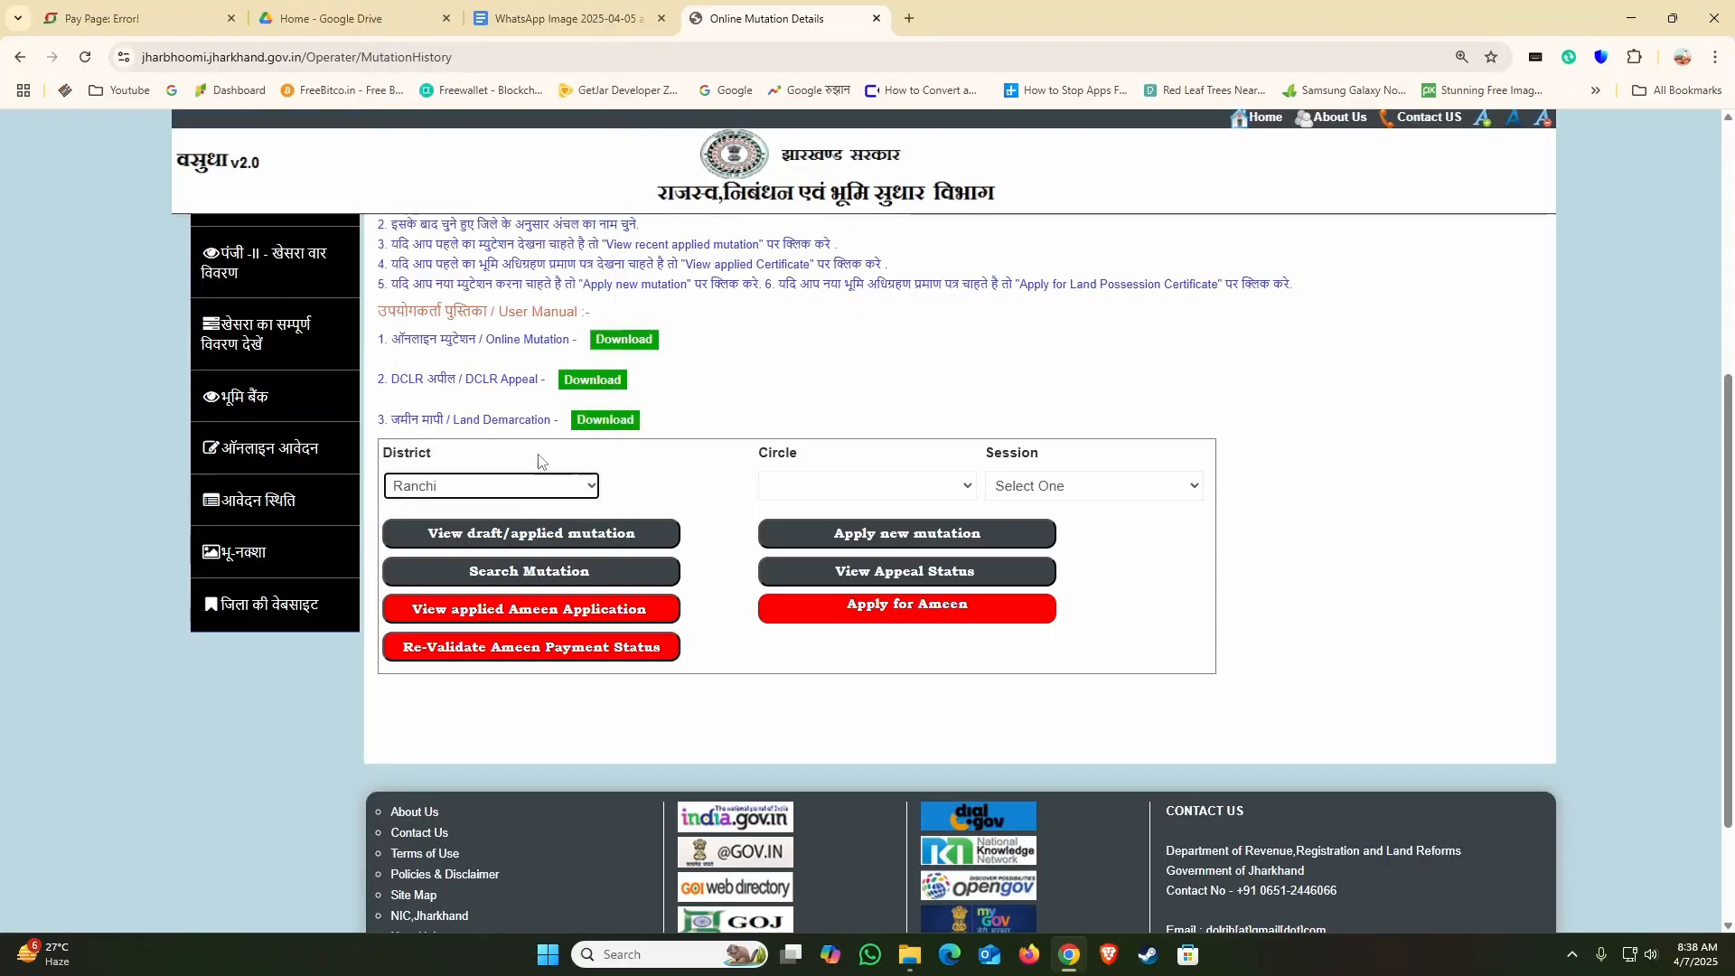
pyautogui.click(835, 486)
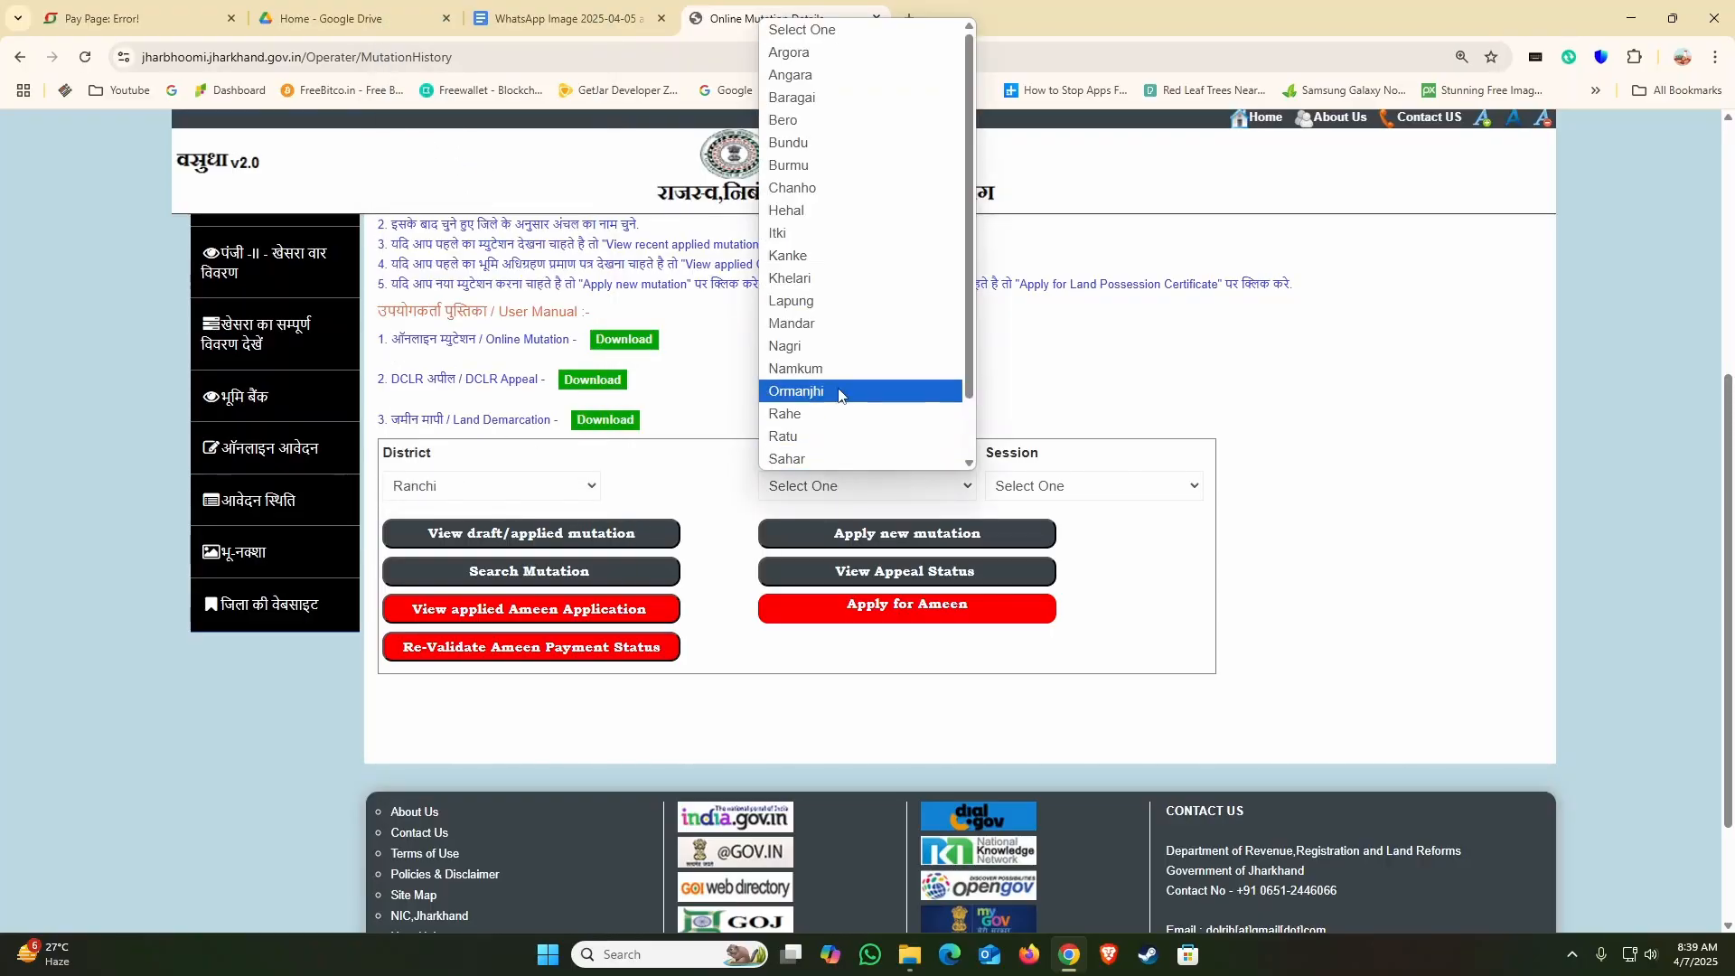
pyautogui.click(828, 257)
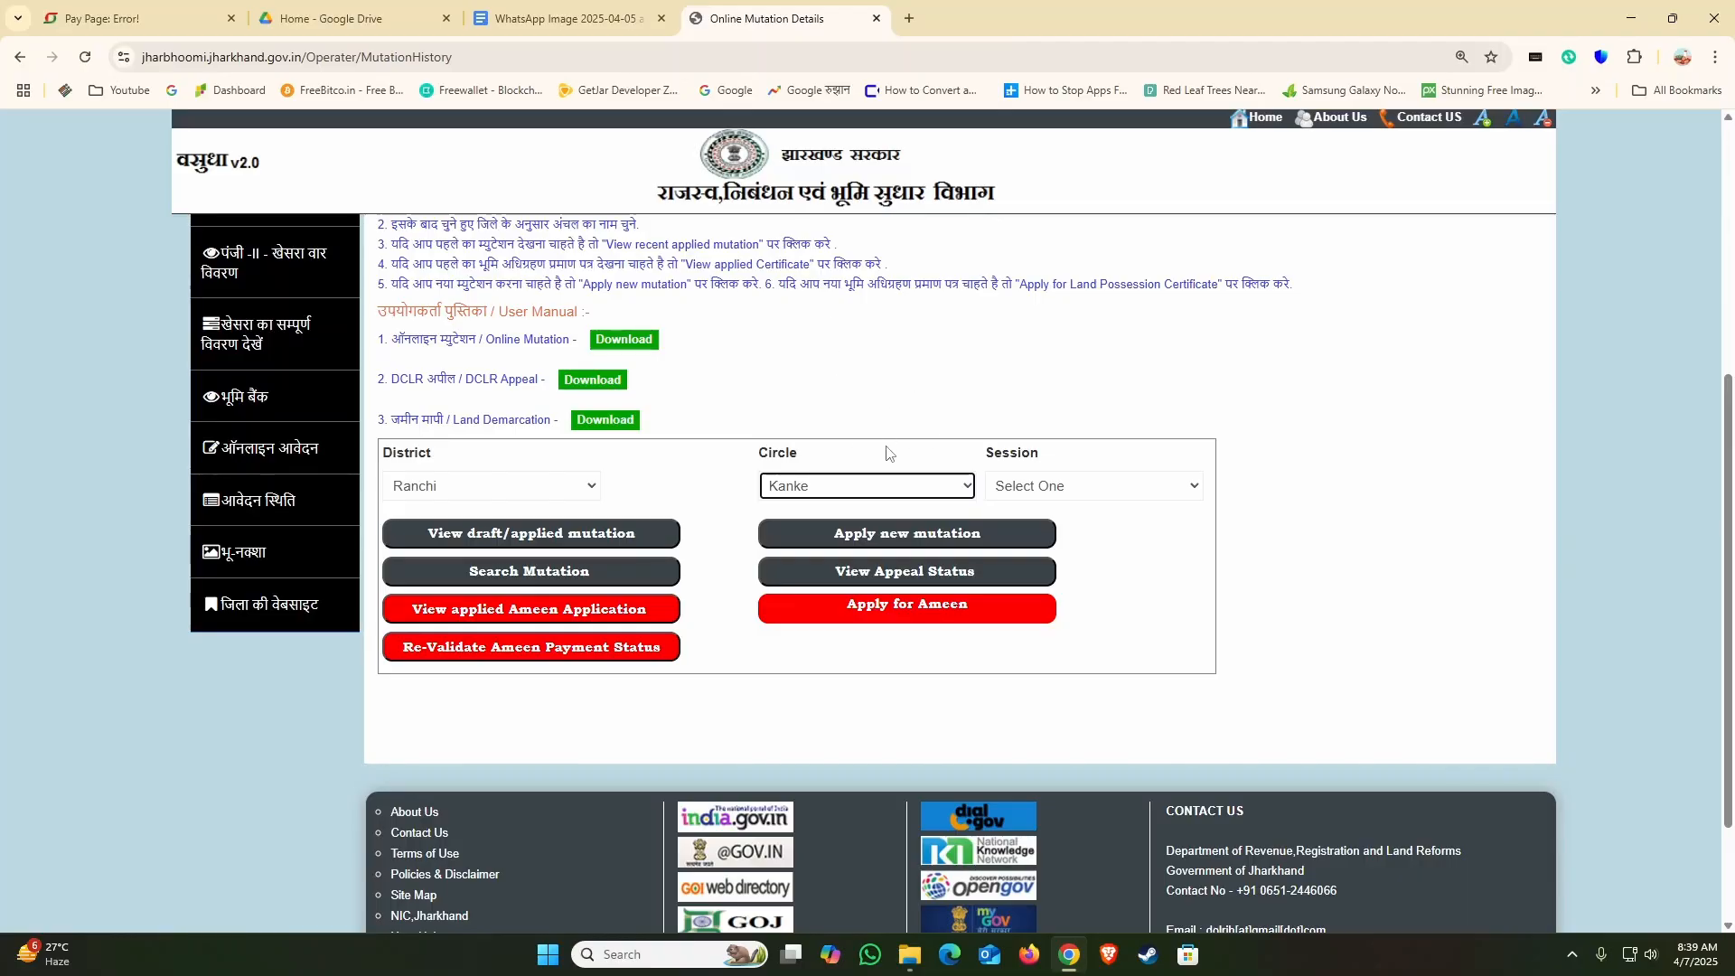
pyautogui.click(1105, 485)
pyautogui.click(1040, 829)
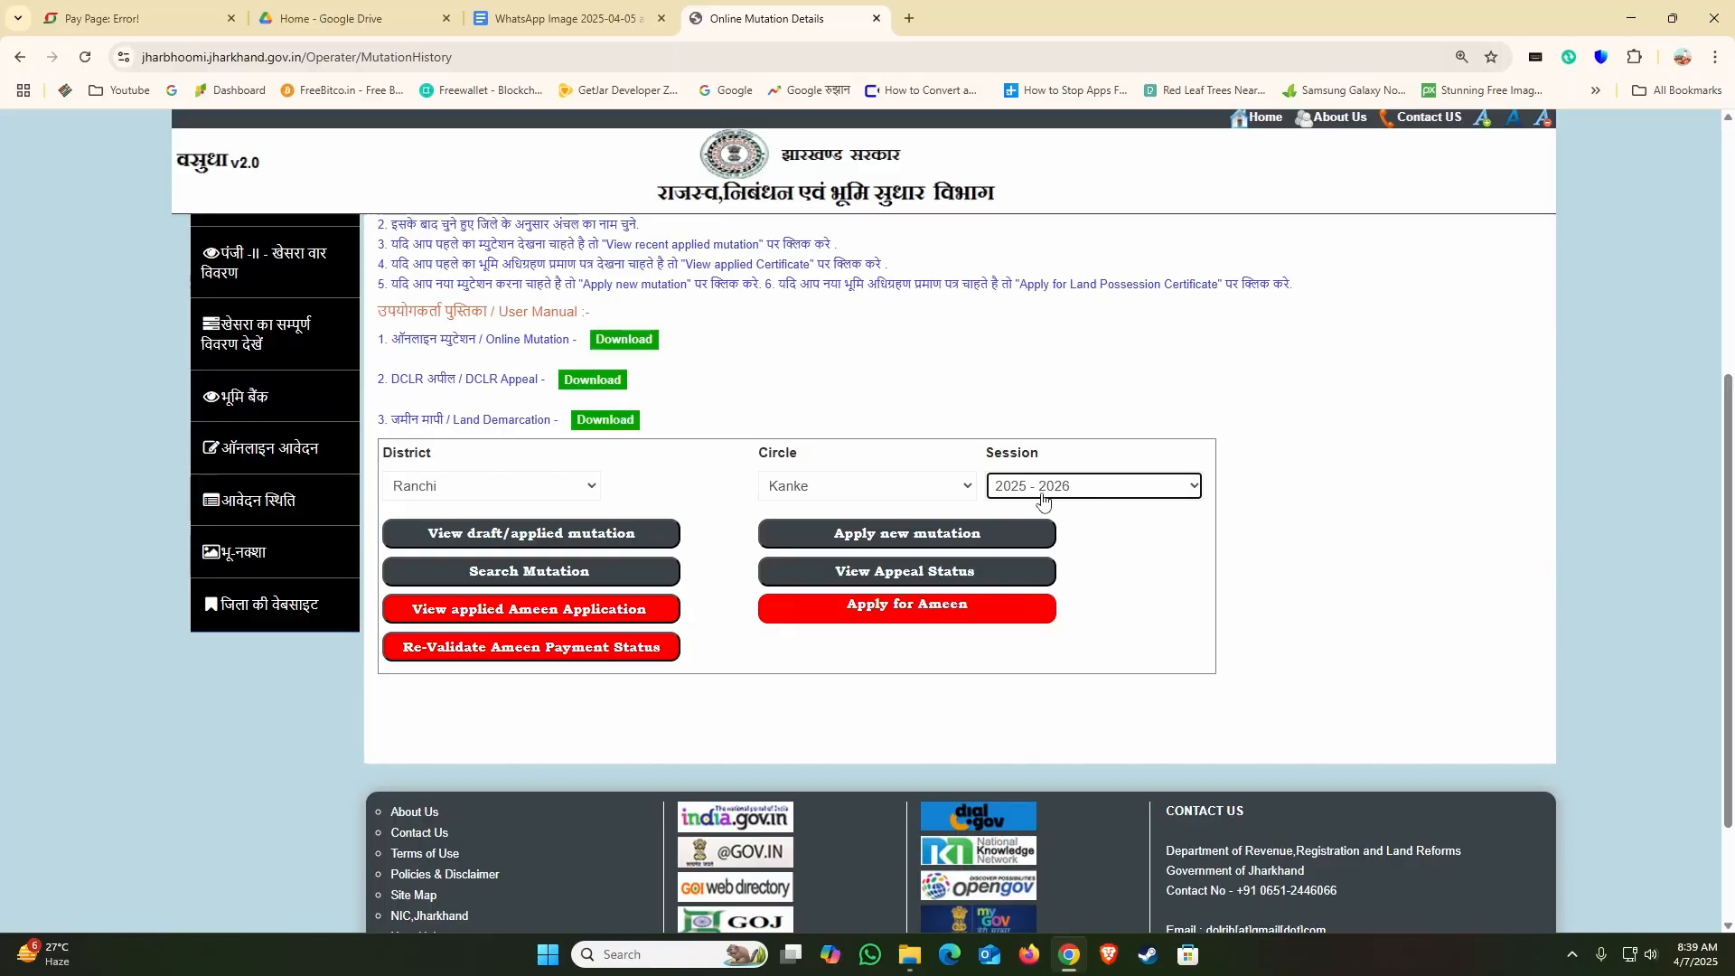
pyautogui.click(888, 536)
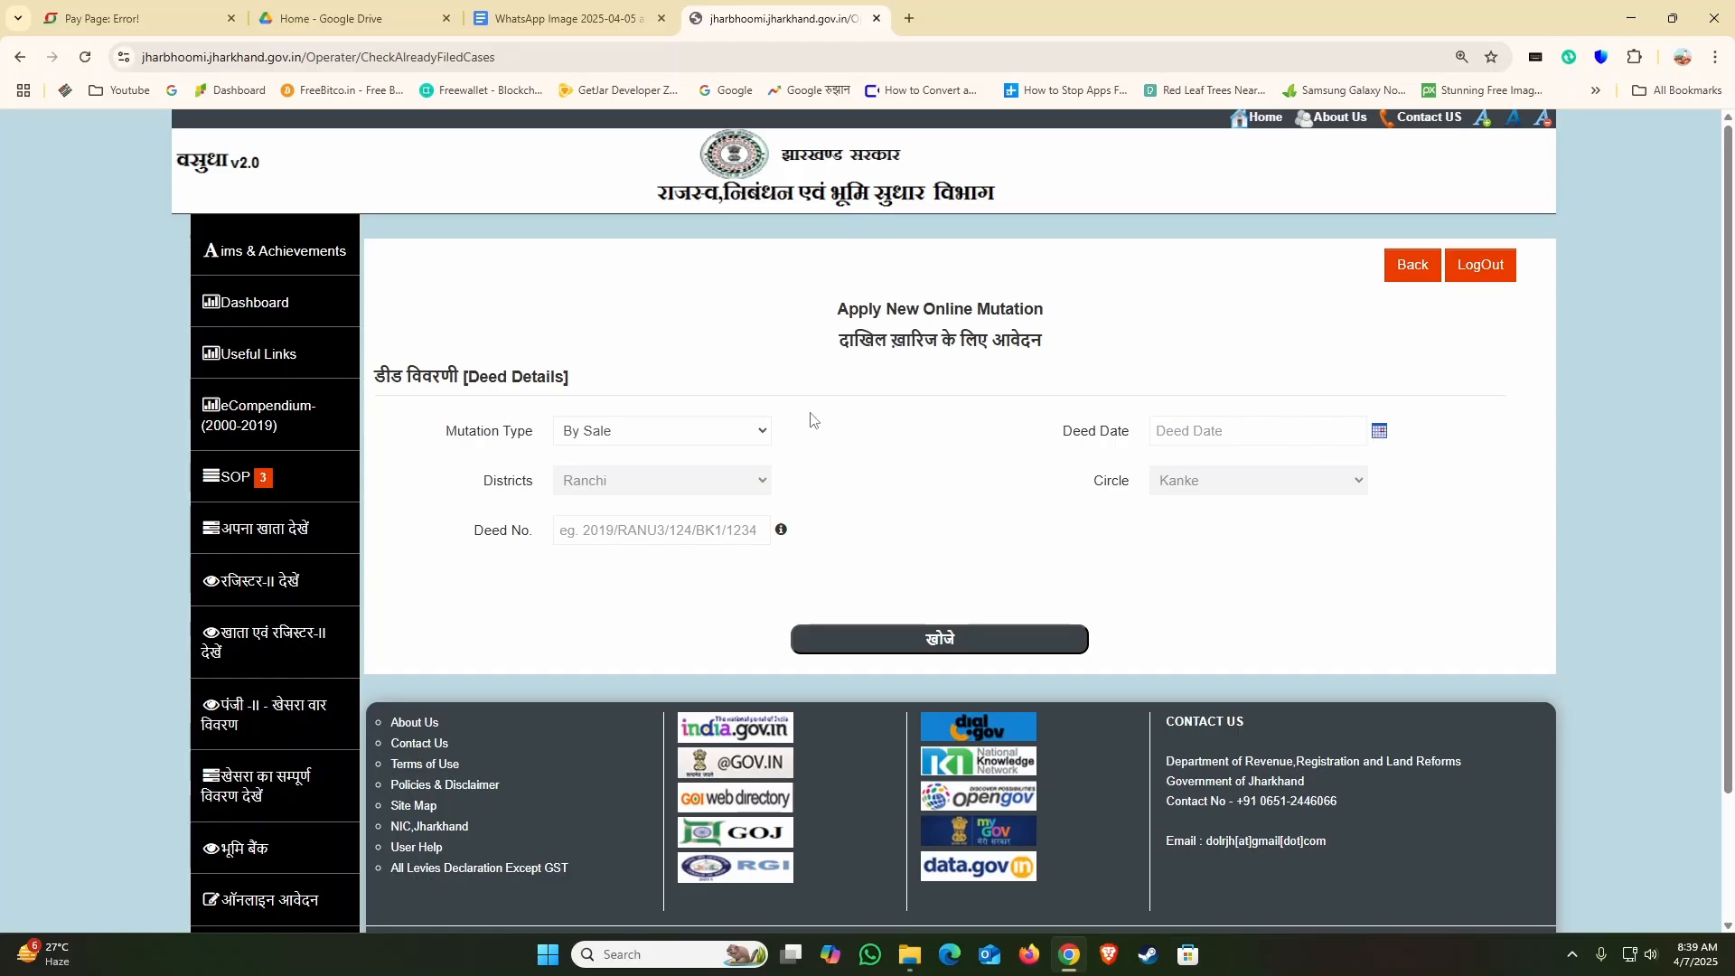
# Step: Keep the mutation type as By Sale, set the deed date to 01/01/2015 and confirm it to proceed
pyautogui.click(678, 438)
pyautogui.click(665, 458)
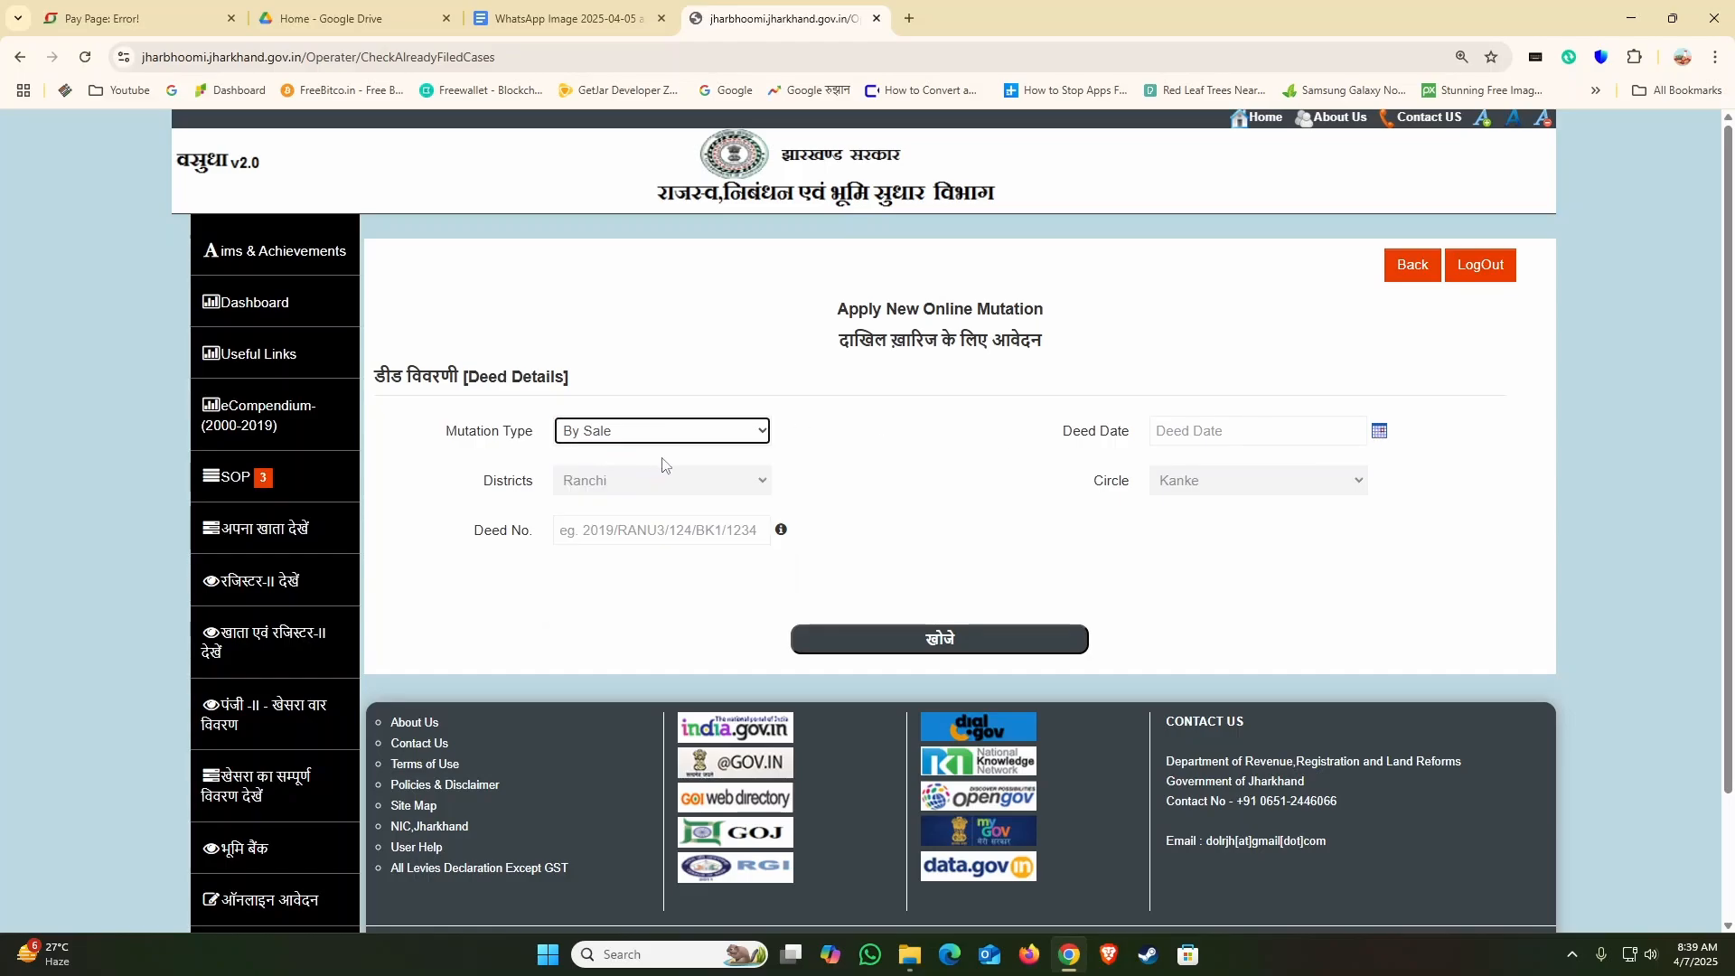
pyautogui.click(1318, 439)
pyautogui.click(1161, 441)
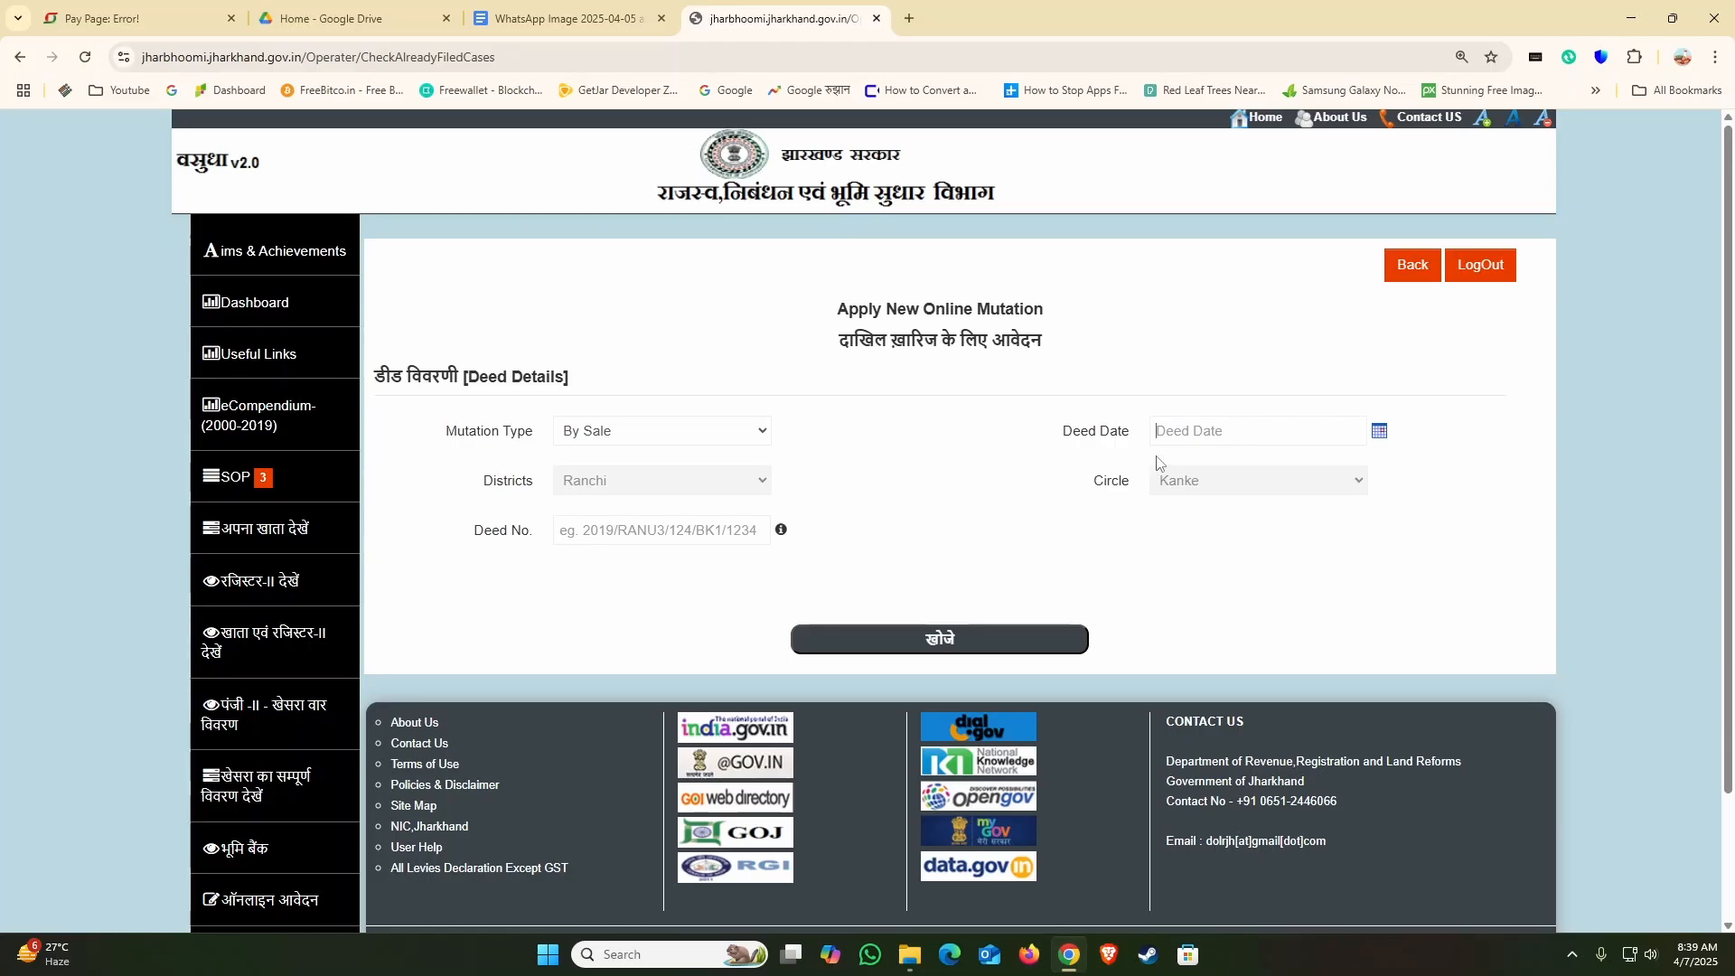
pyautogui.click(1380, 432)
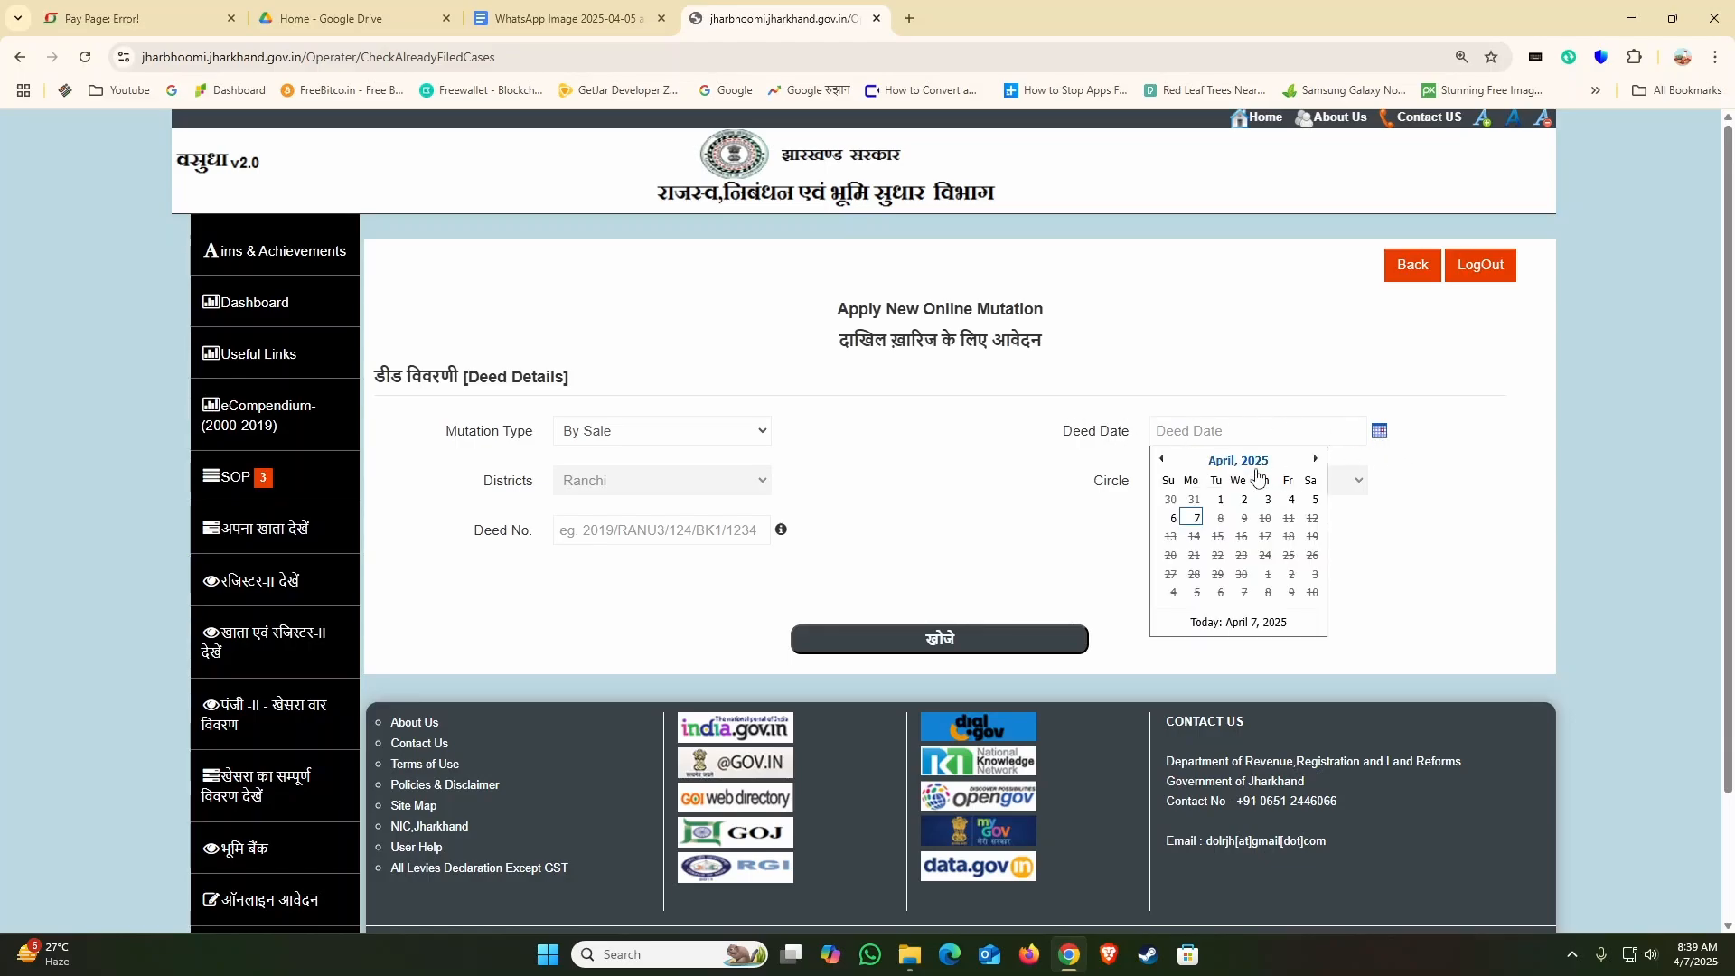
pyautogui.click(1226, 462)
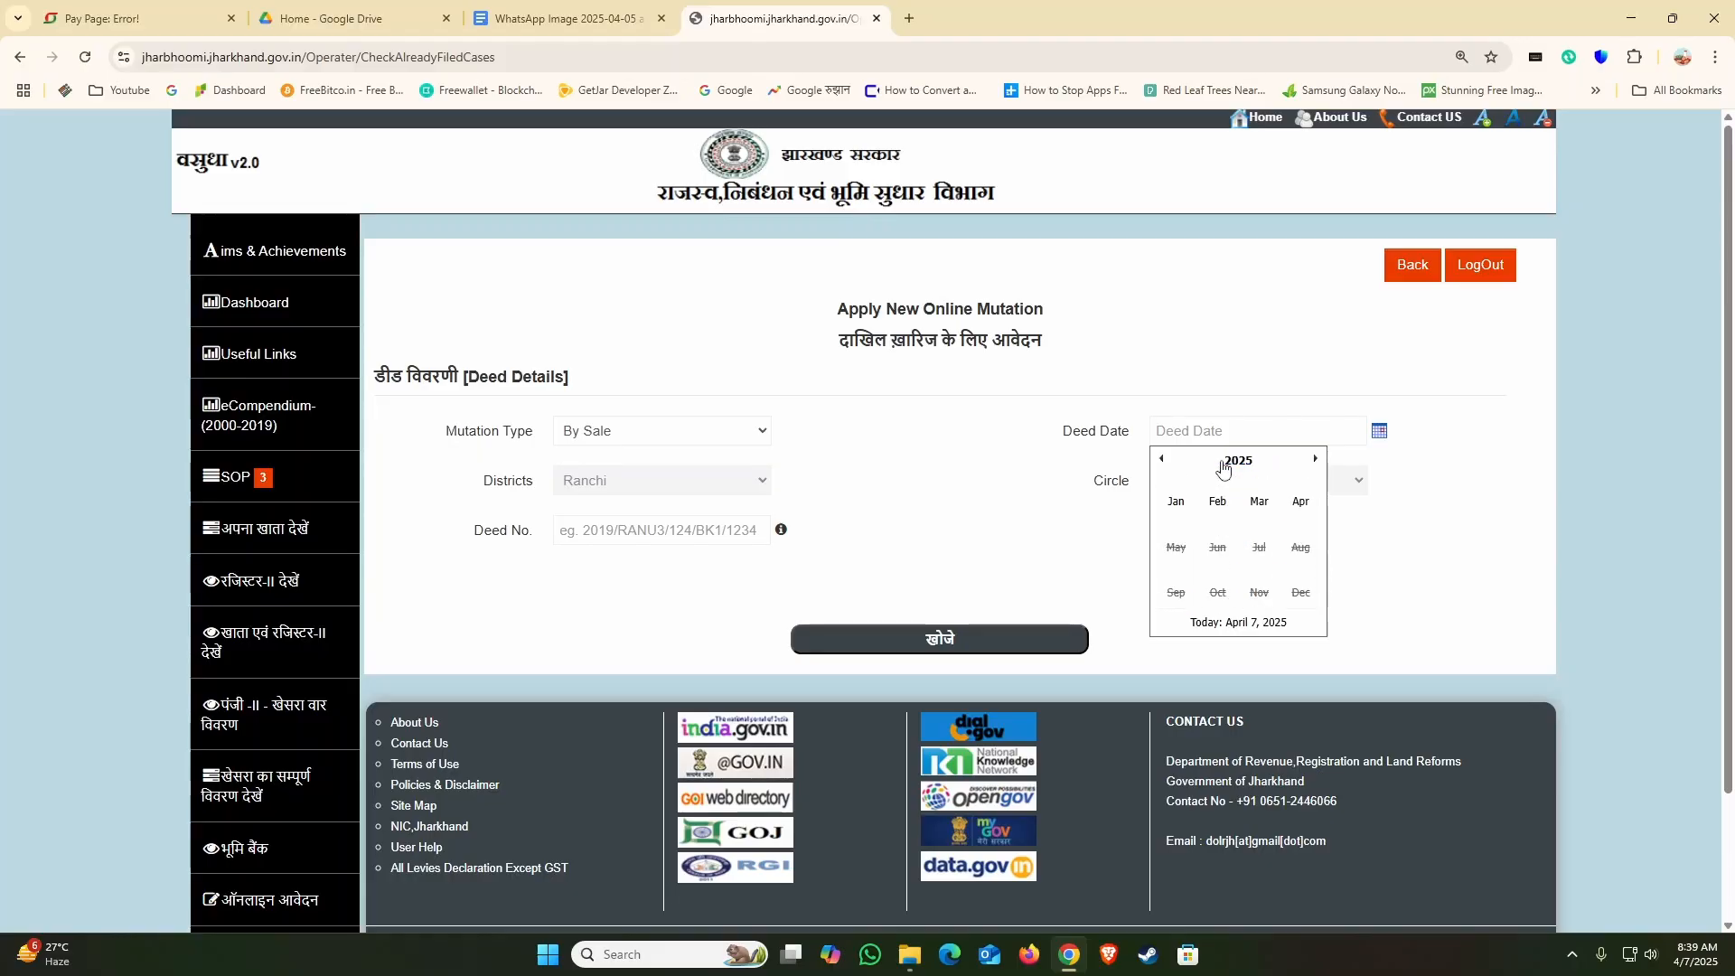
pyautogui.click(1225, 462)
pyautogui.click(1162, 460)
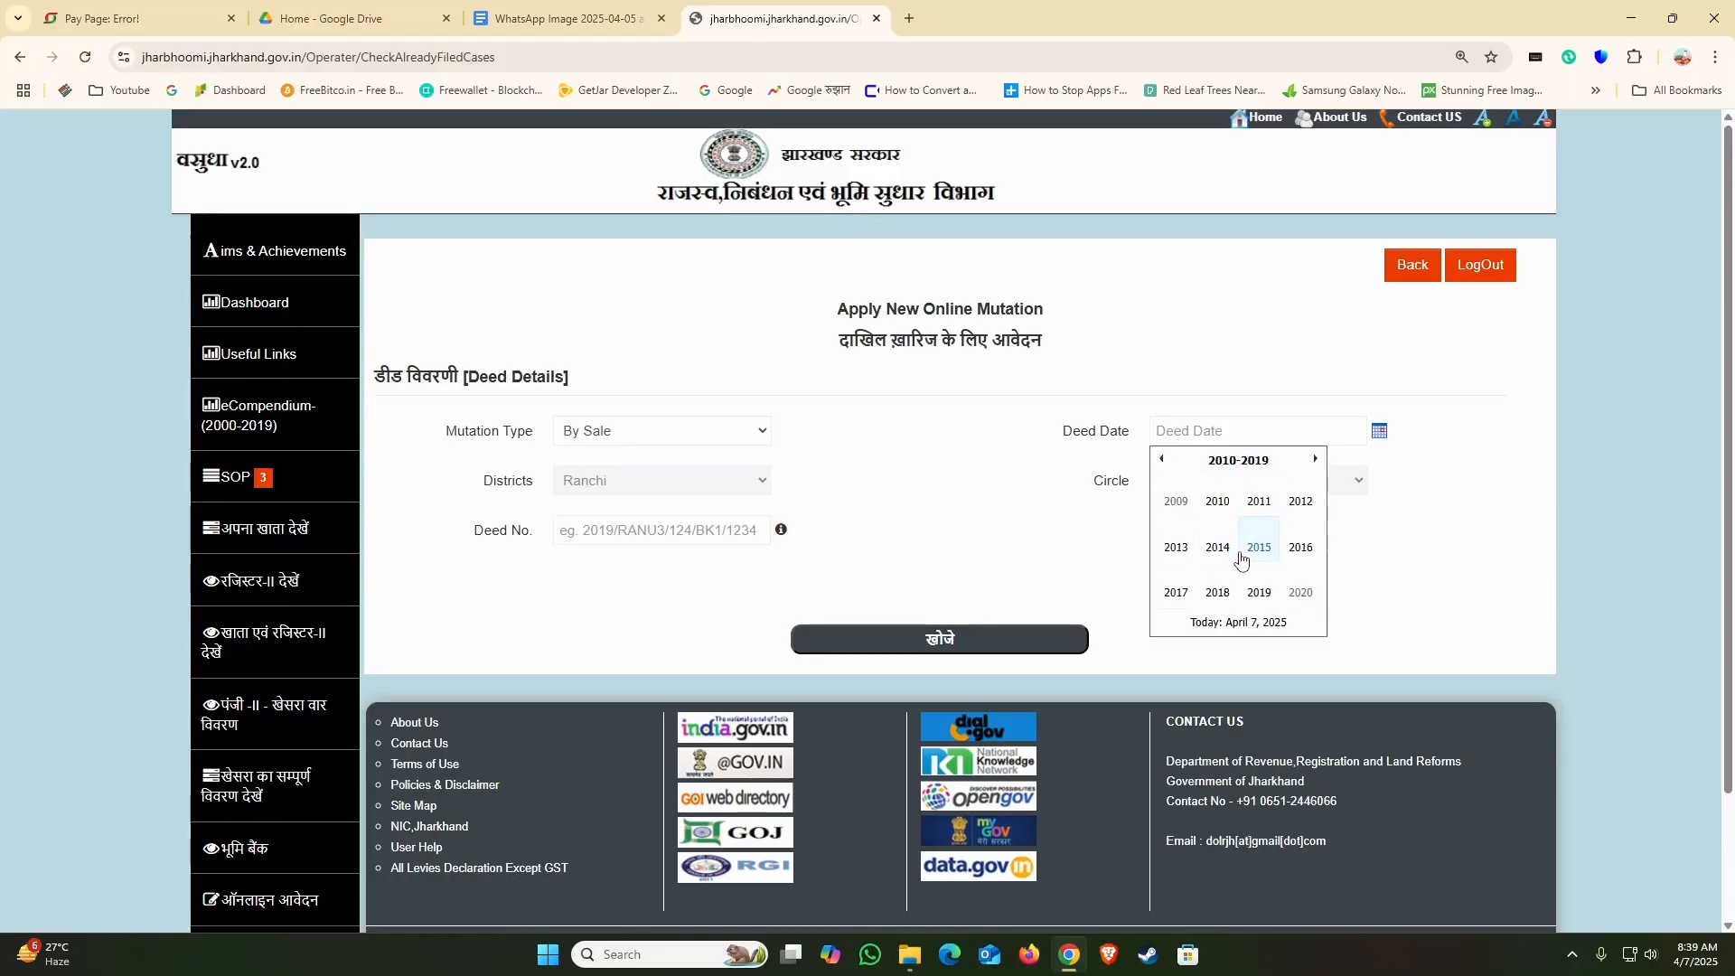
pyautogui.click(1256, 549)
pyautogui.click(1177, 502)
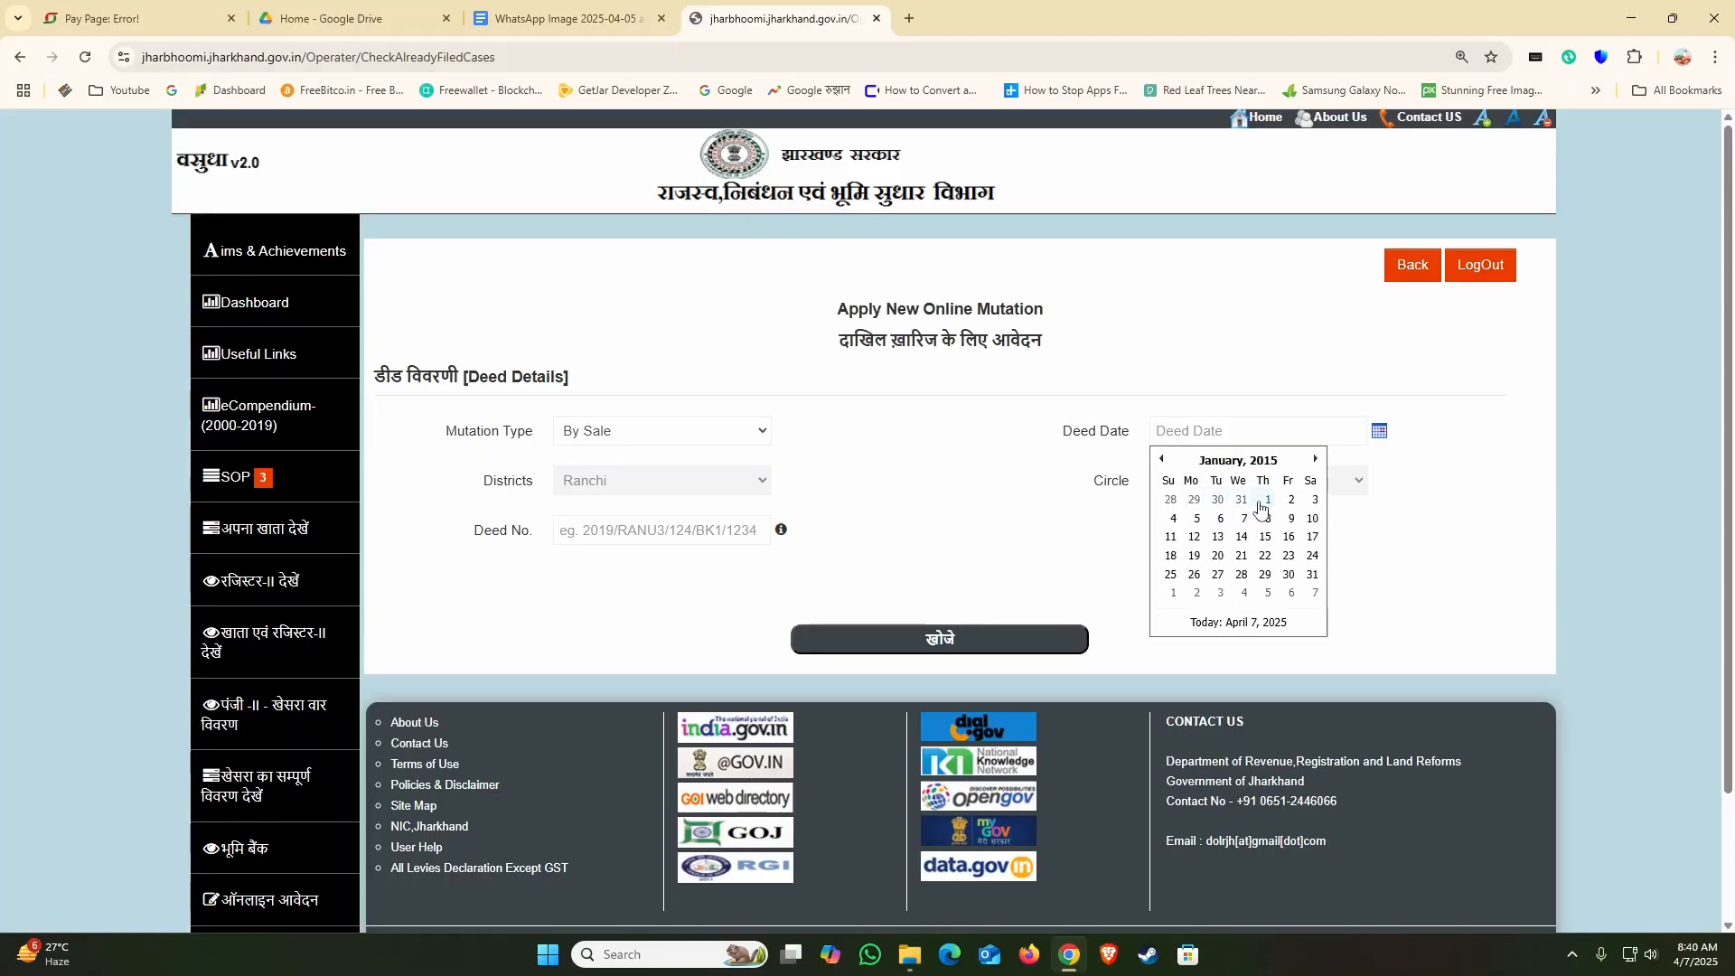
pyautogui.click(1263, 509)
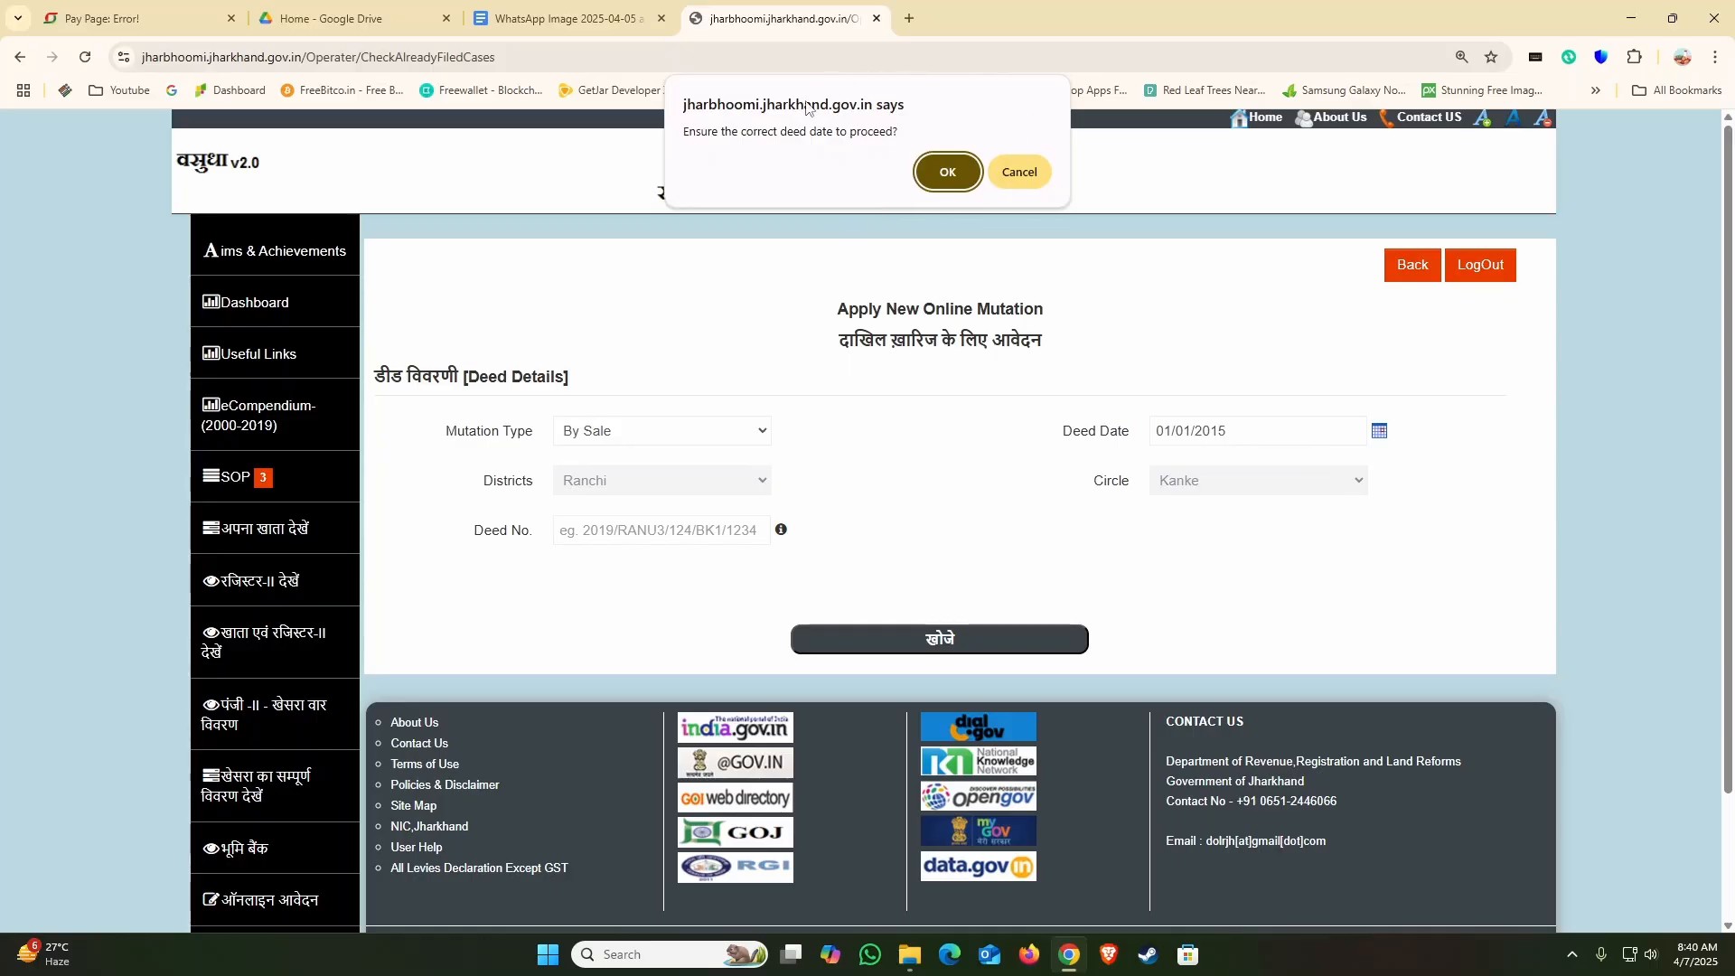
pyautogui.click(945, 172)
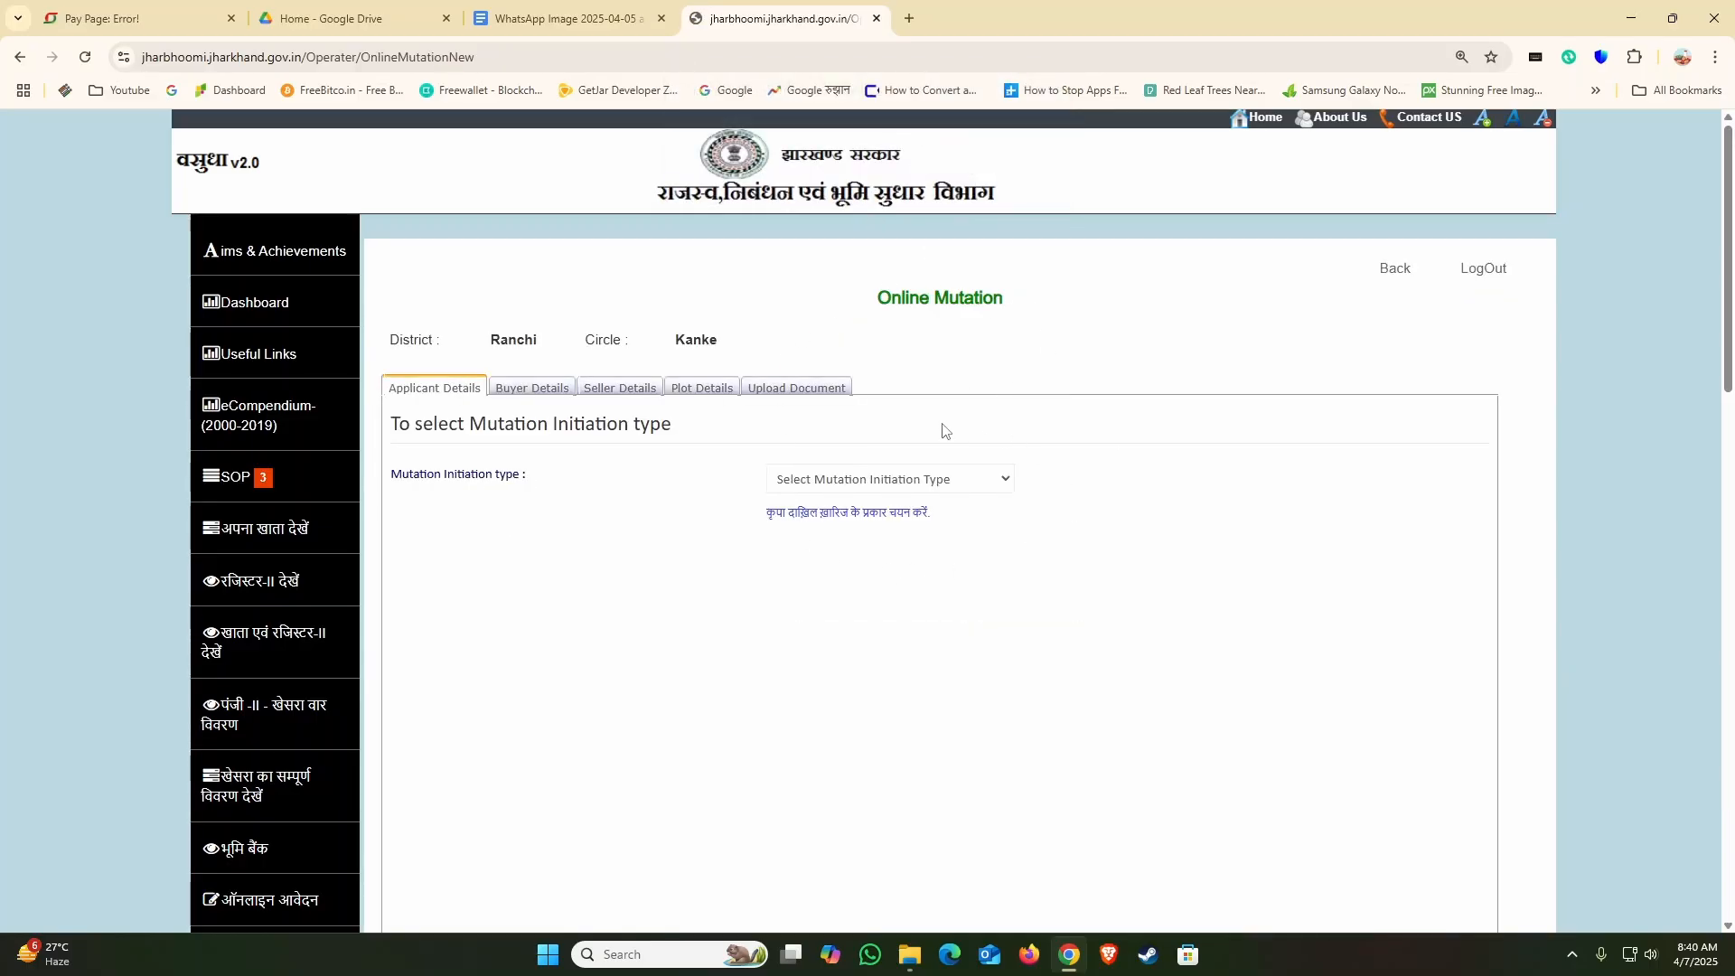
# Step: Set the mutation initiation type to On Application to bring up the applicant details form
pyautogui.click(857, 481)
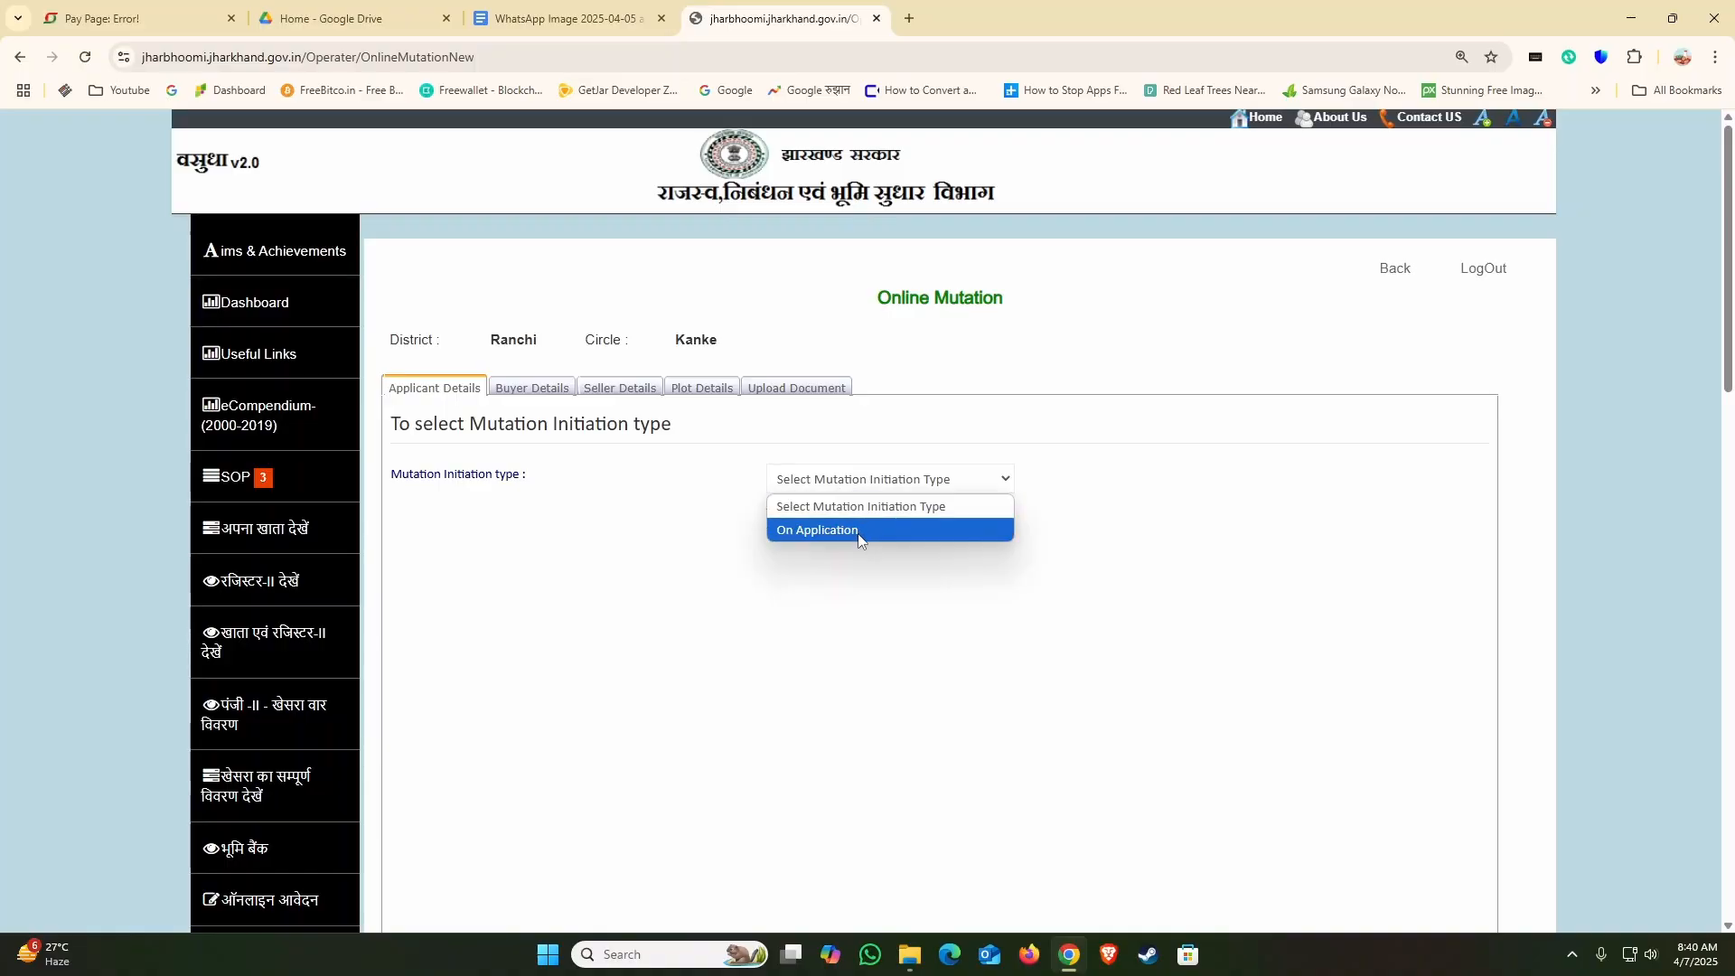
pyautogui.click(859, 531)
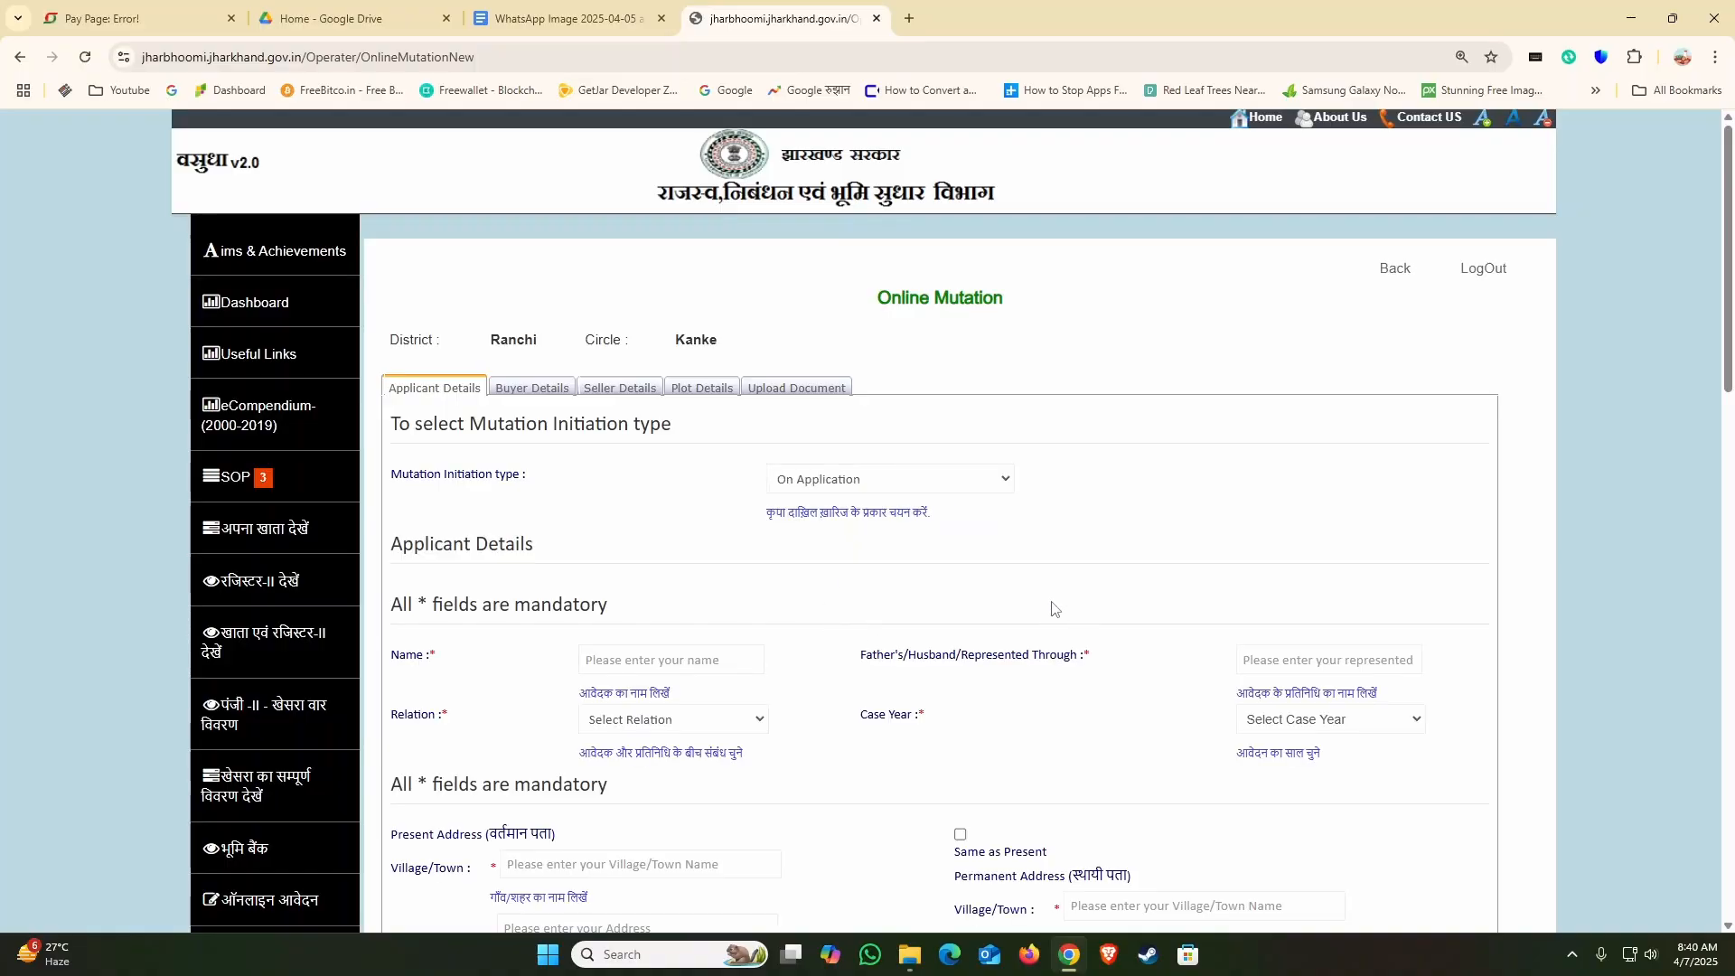
pyautogui.scroll(-2, 1048, 605)
pyautogui.scroll(-1, 877, 579)
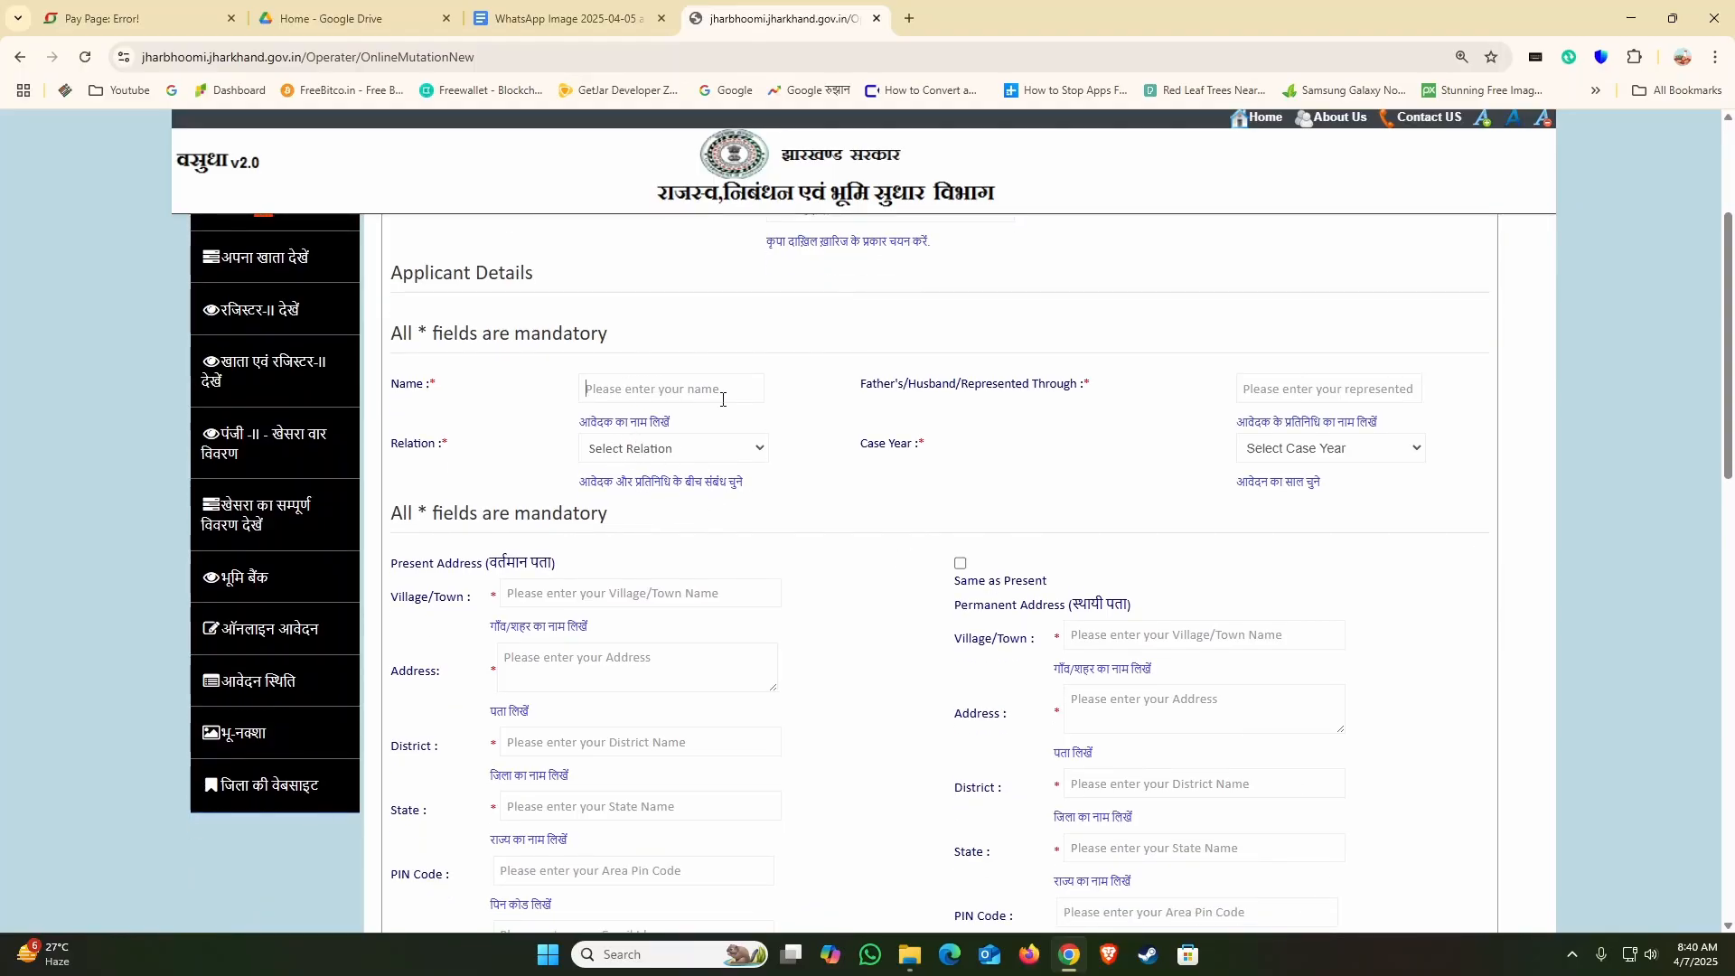
# Step: Look over the applicant details form, covering the name, address and contact fields and the available mutation types
pyautogui.click(629, 396)
pyautogui.scroll(-1, 620, 513)
pyautogui.scroll(-2, 599, 566)
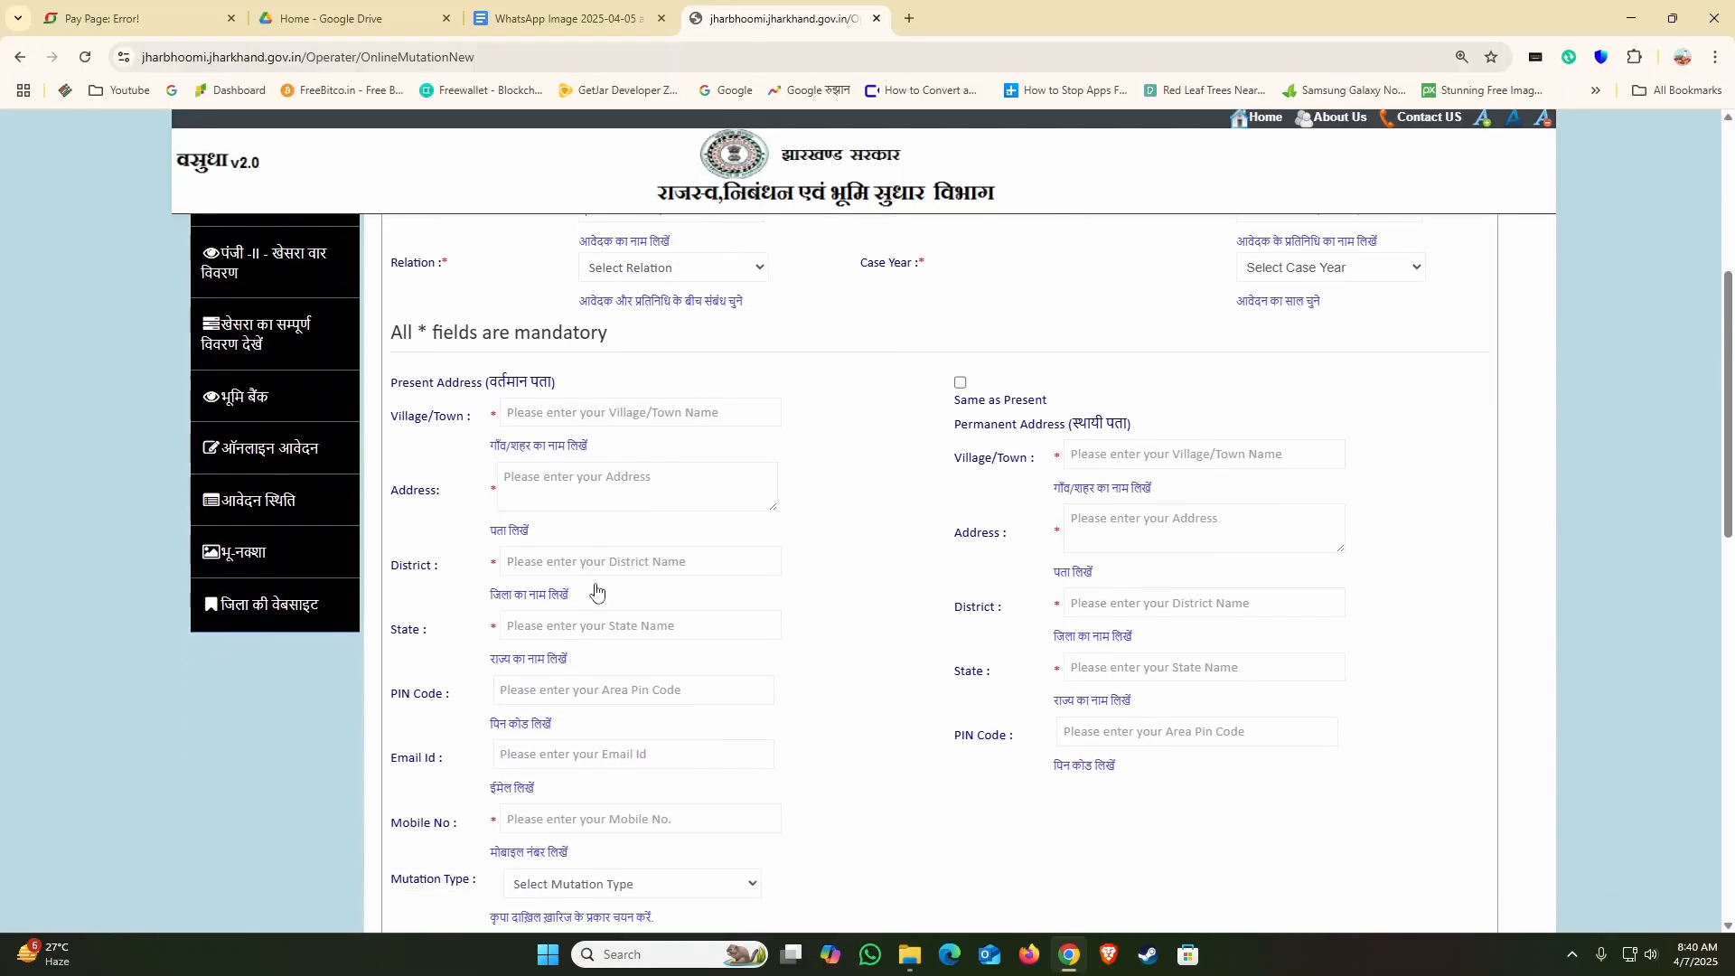
pyautogui.scroll(-2, 552, 516)
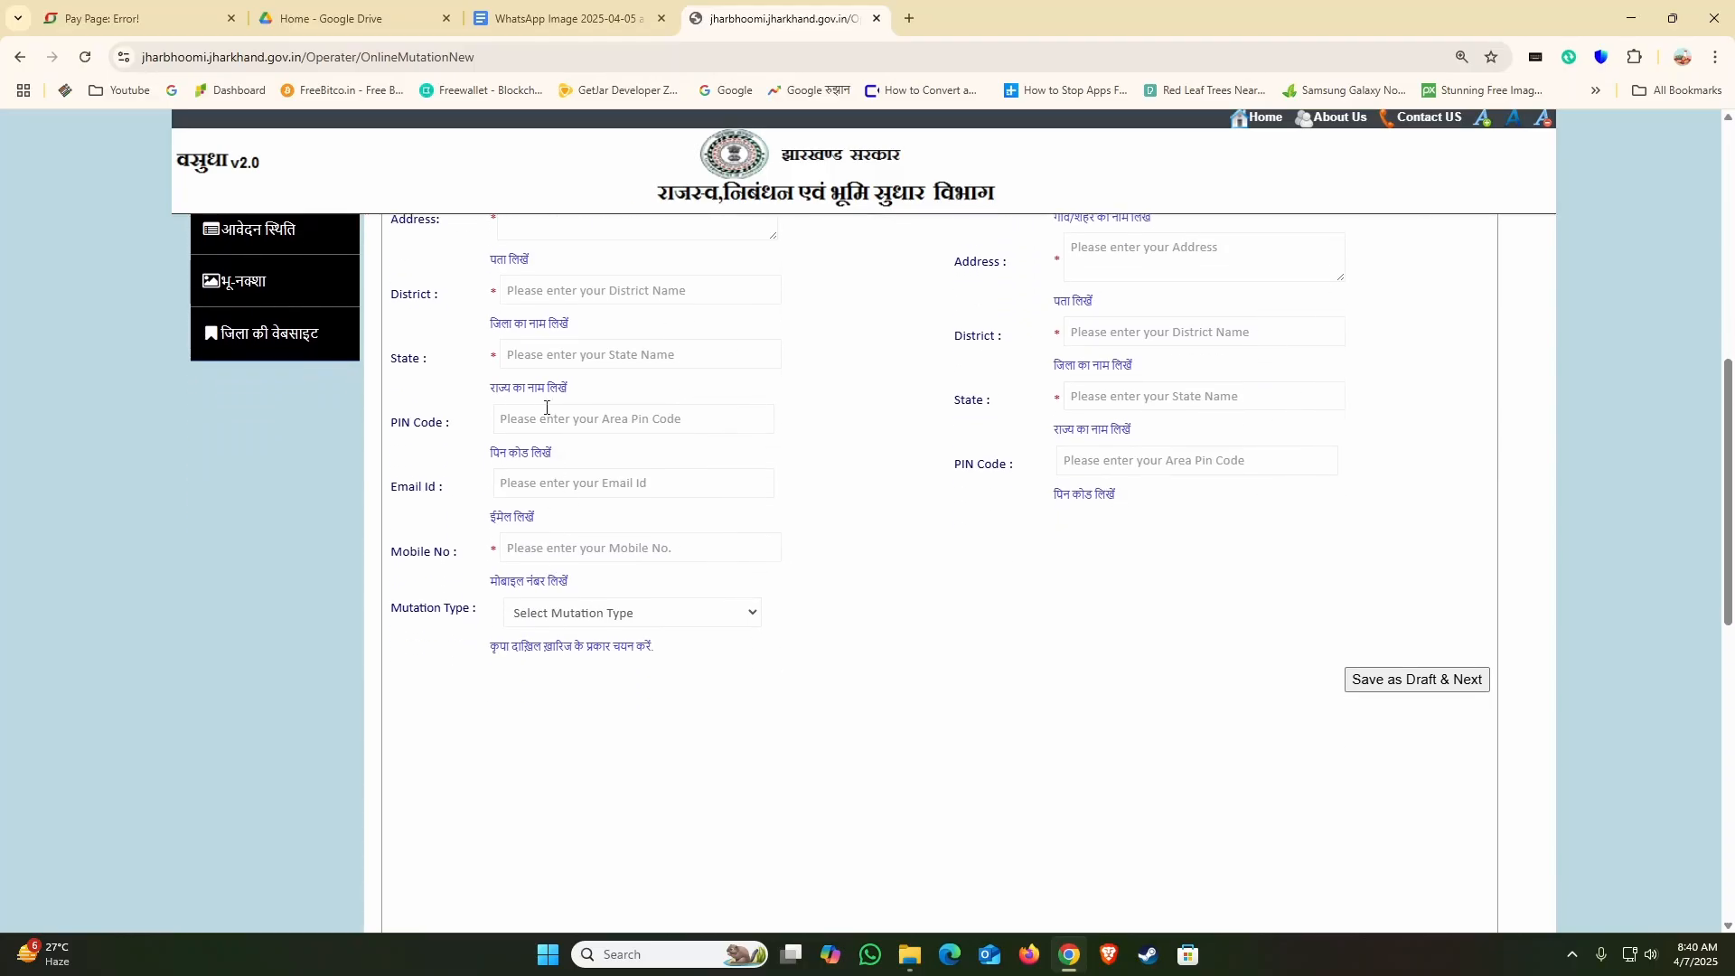
pyautogui.scroll(1, 545, 359)
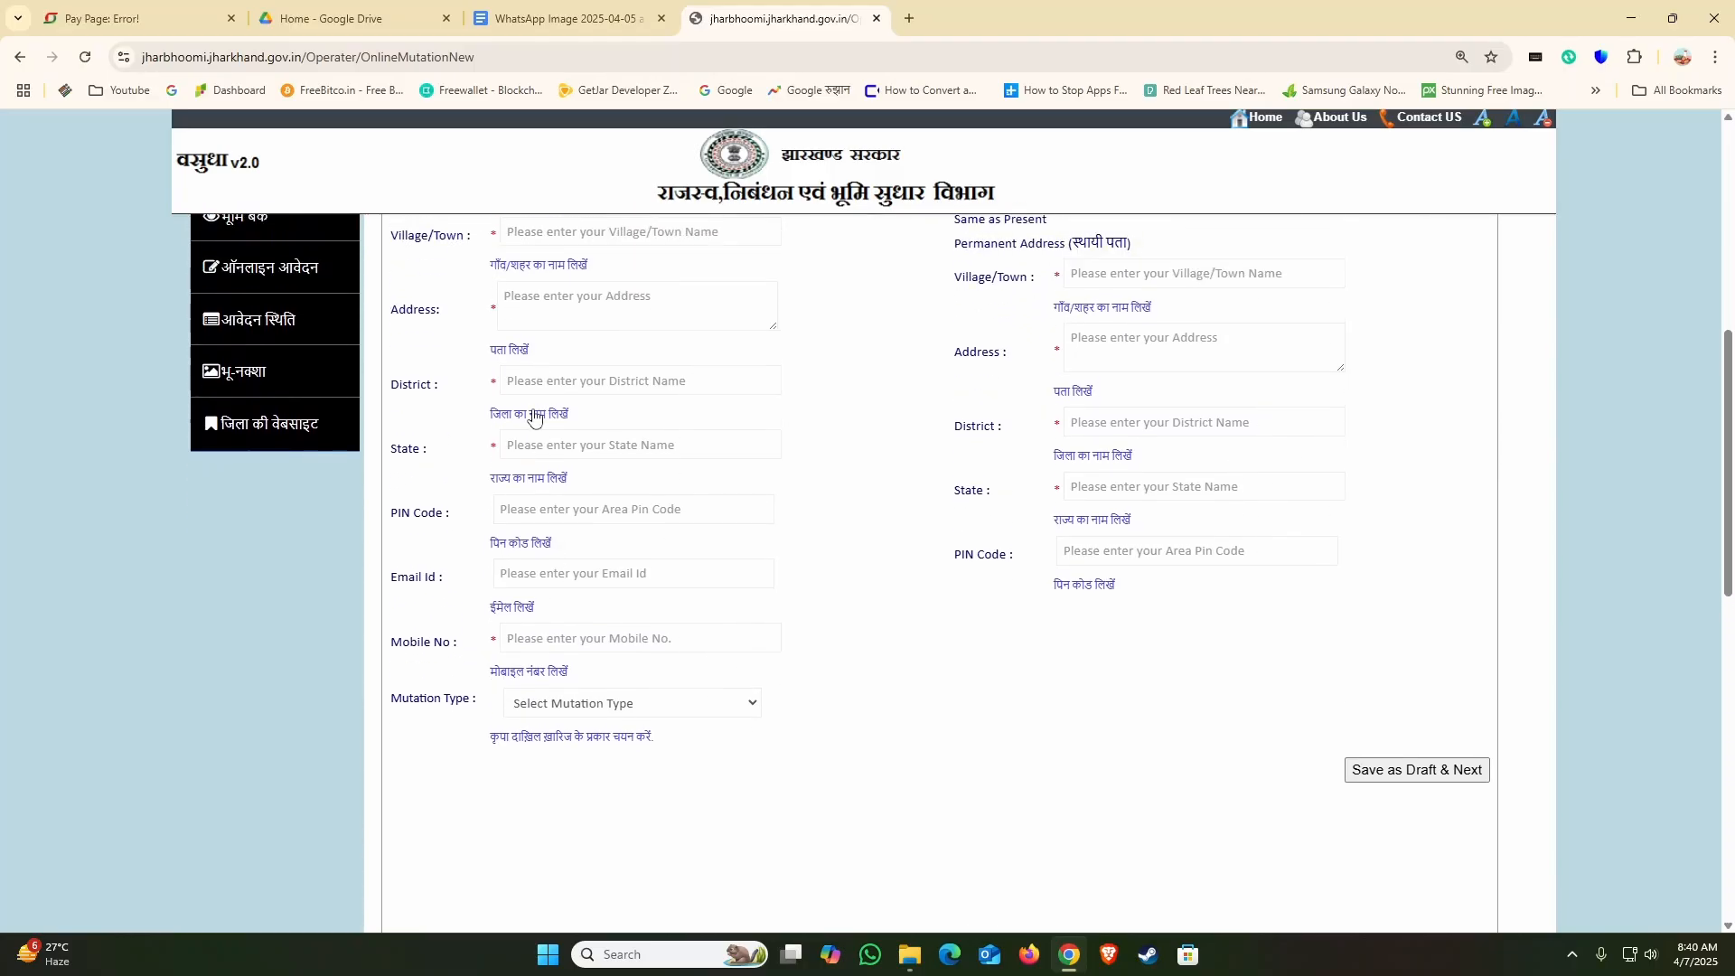
pyautogui.click(572, 704)
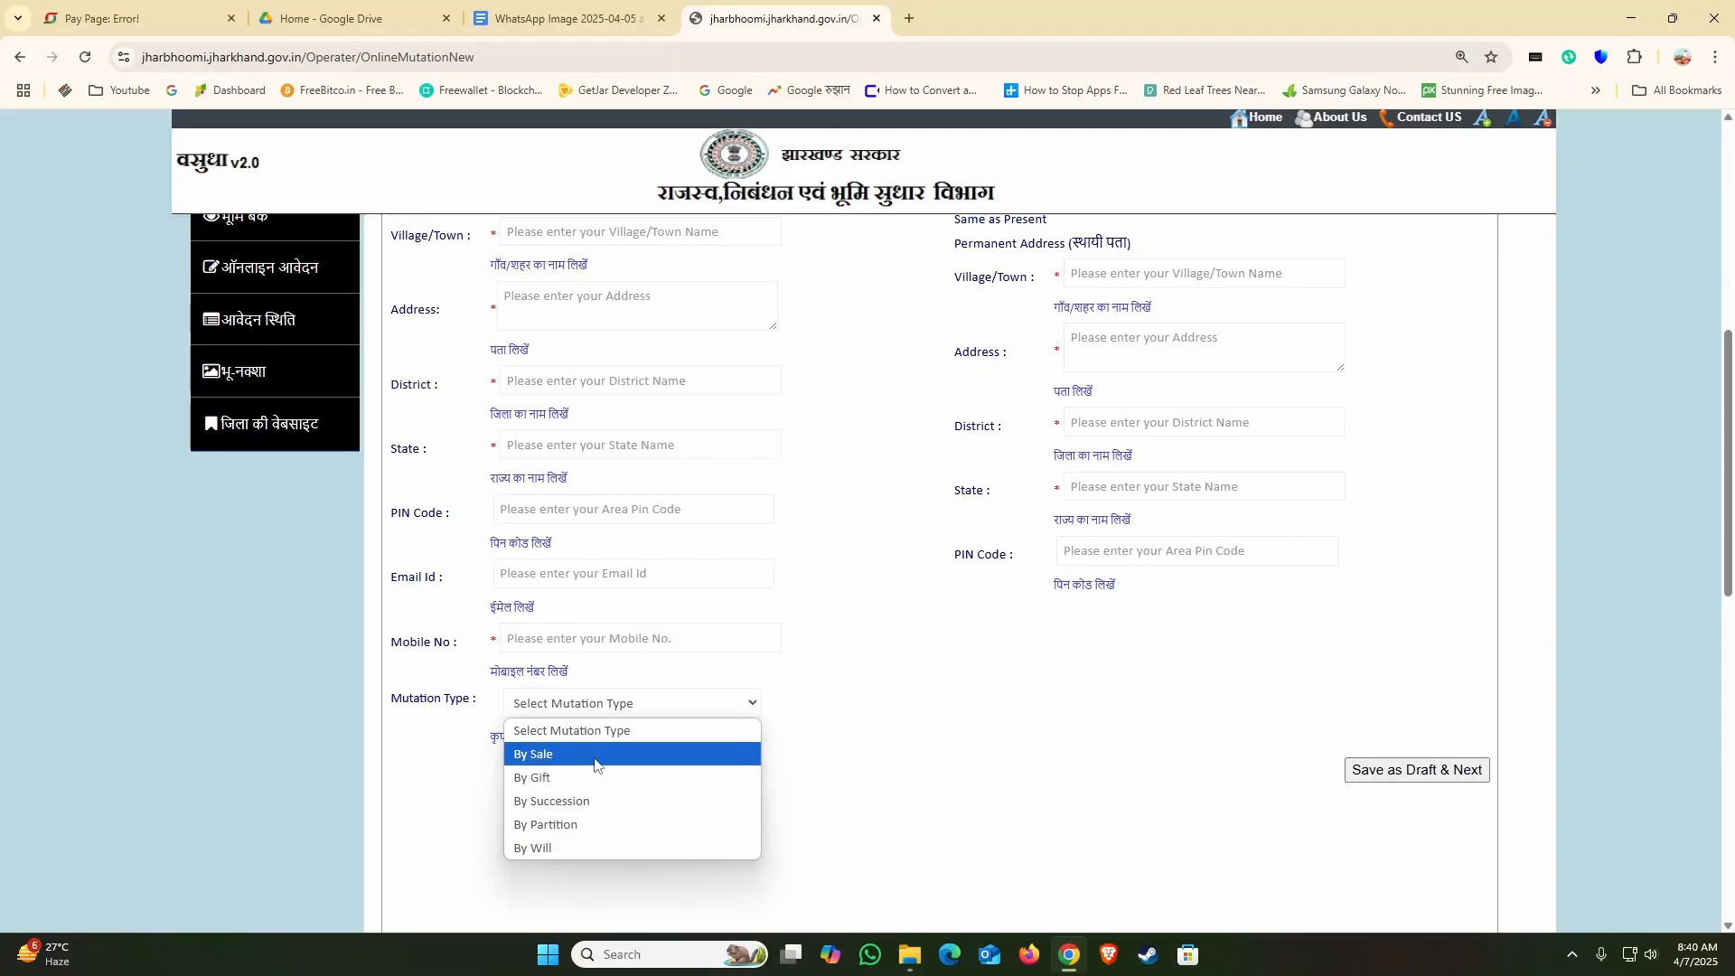
pyautogui.click(818, 764)
pyautogui.scroll(3, 827, 705)
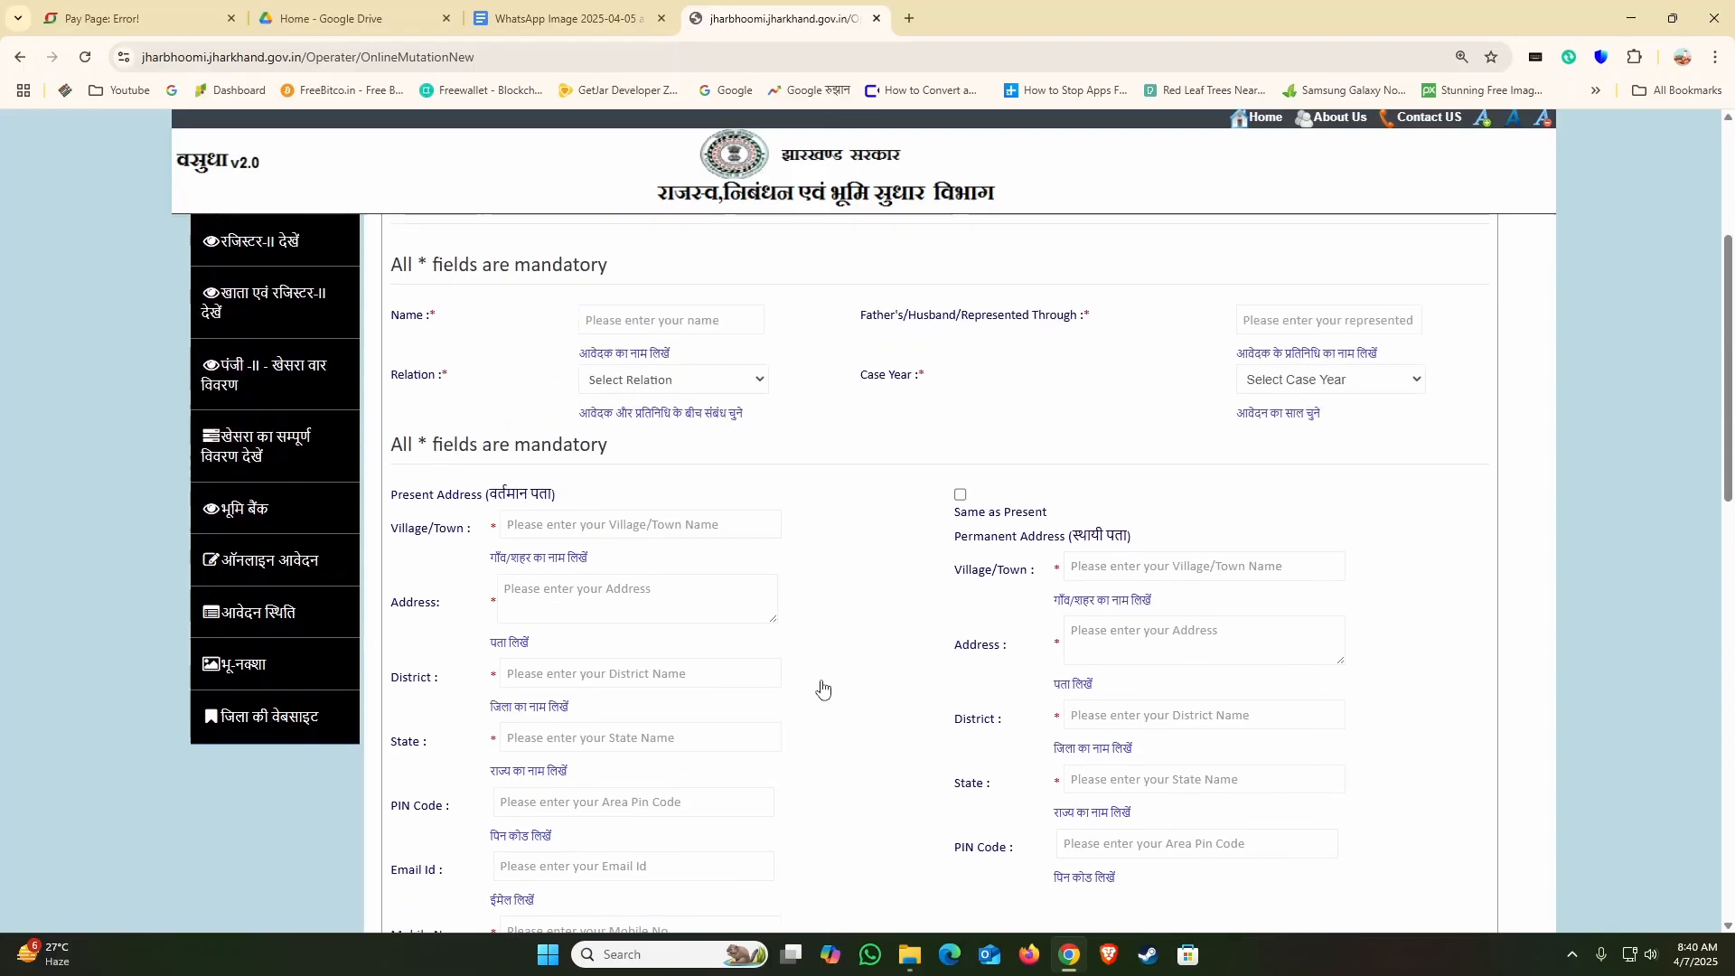
pyautogui.scroll(1, 822, 688)
# Step: Copy the first buyer's name from the Google Docs document into the applicant's Name field on the mutation form
pyautogui.click(687, 386)
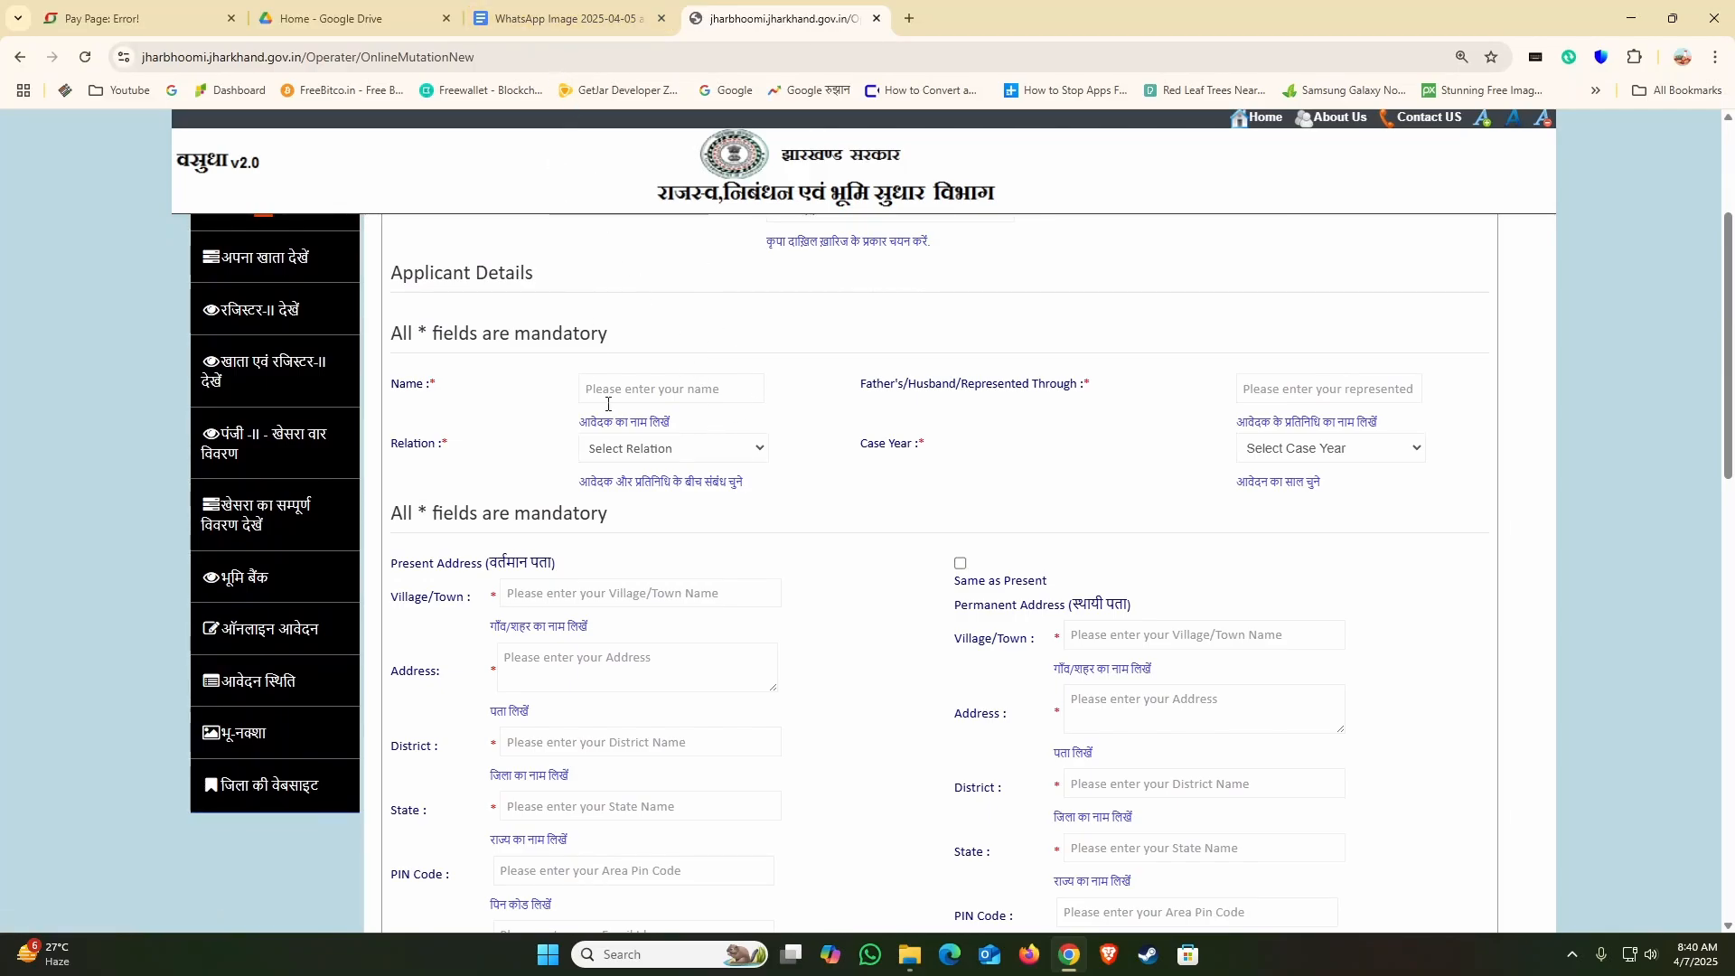
pyautogui.click(560, 18)
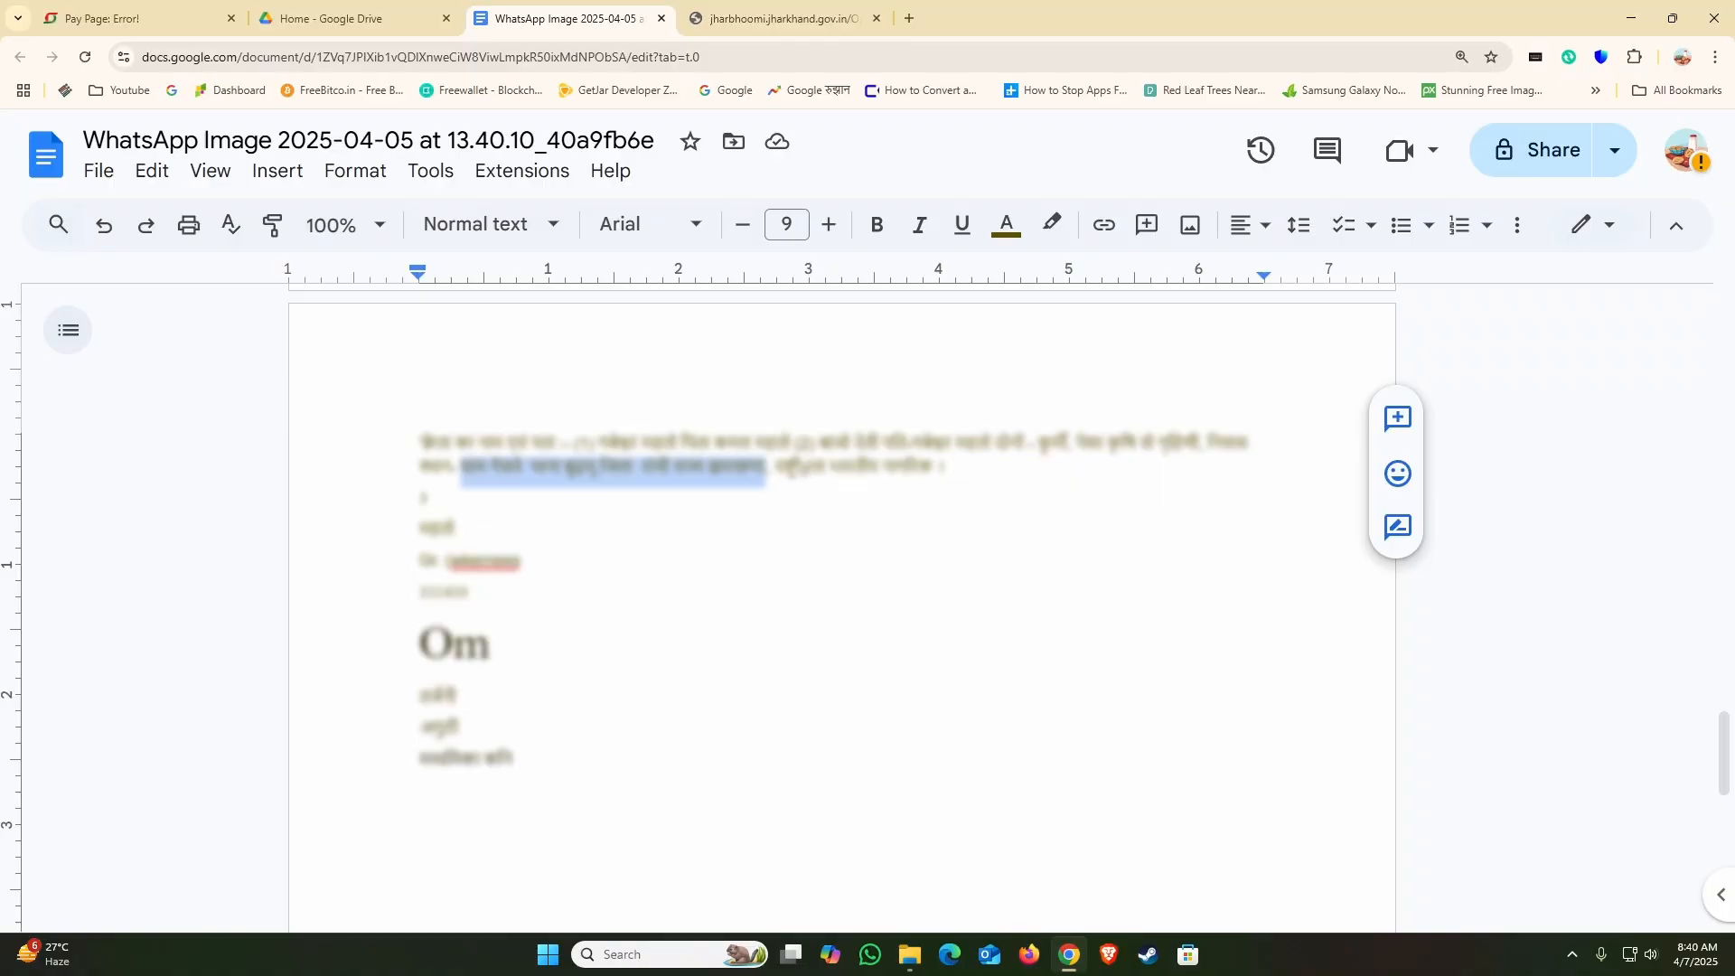
pyautogui.click(646, 499)
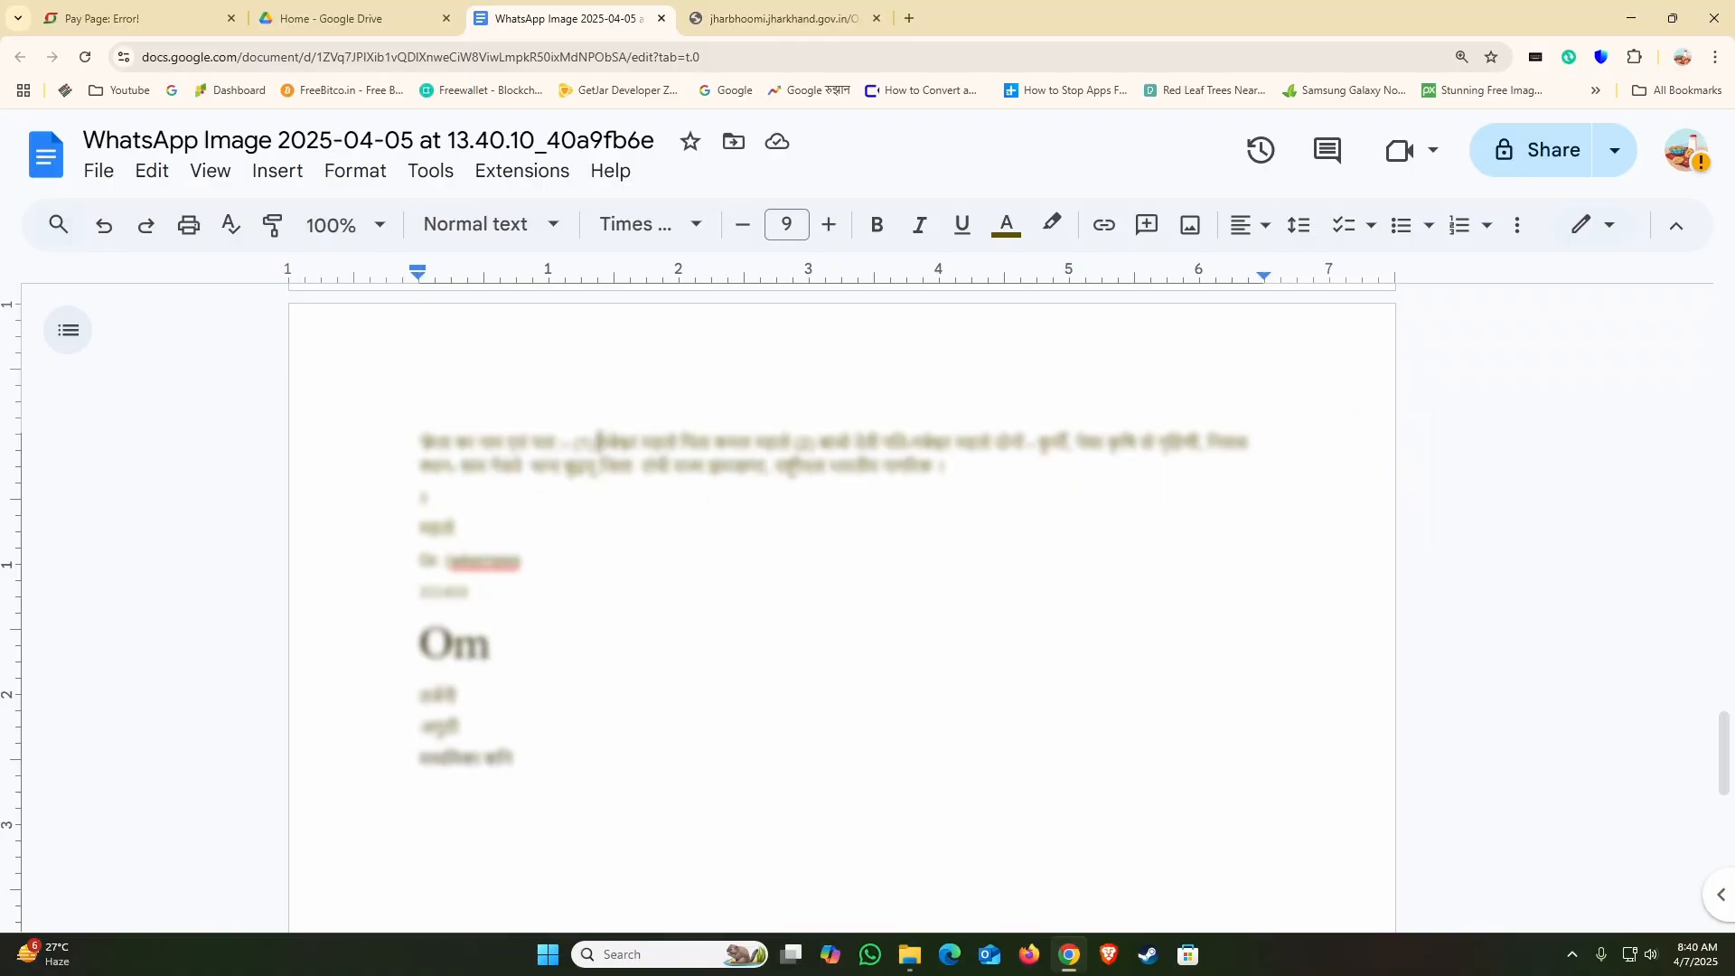
pyautogui.moveTo(597, 441); pyautogui.dragTo(680, 442)
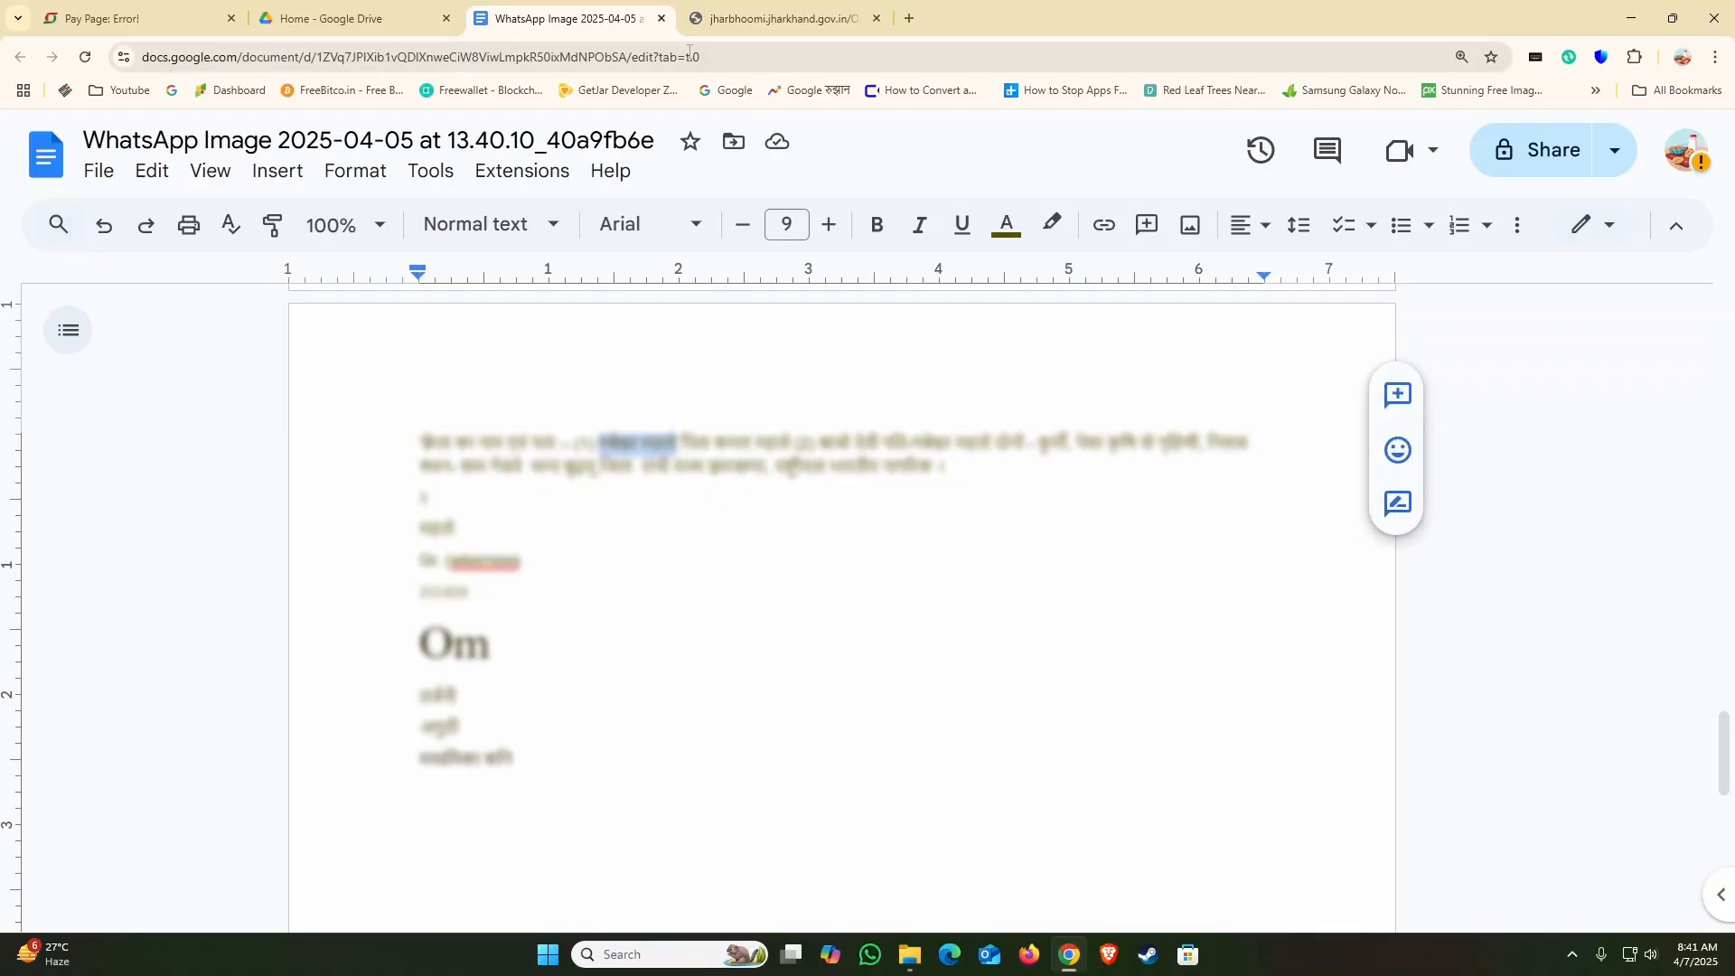
pyautogui.click(779, 18)
pyautogui.click(624, 391)
pyautogui.hotkey('ctrl', 'v')
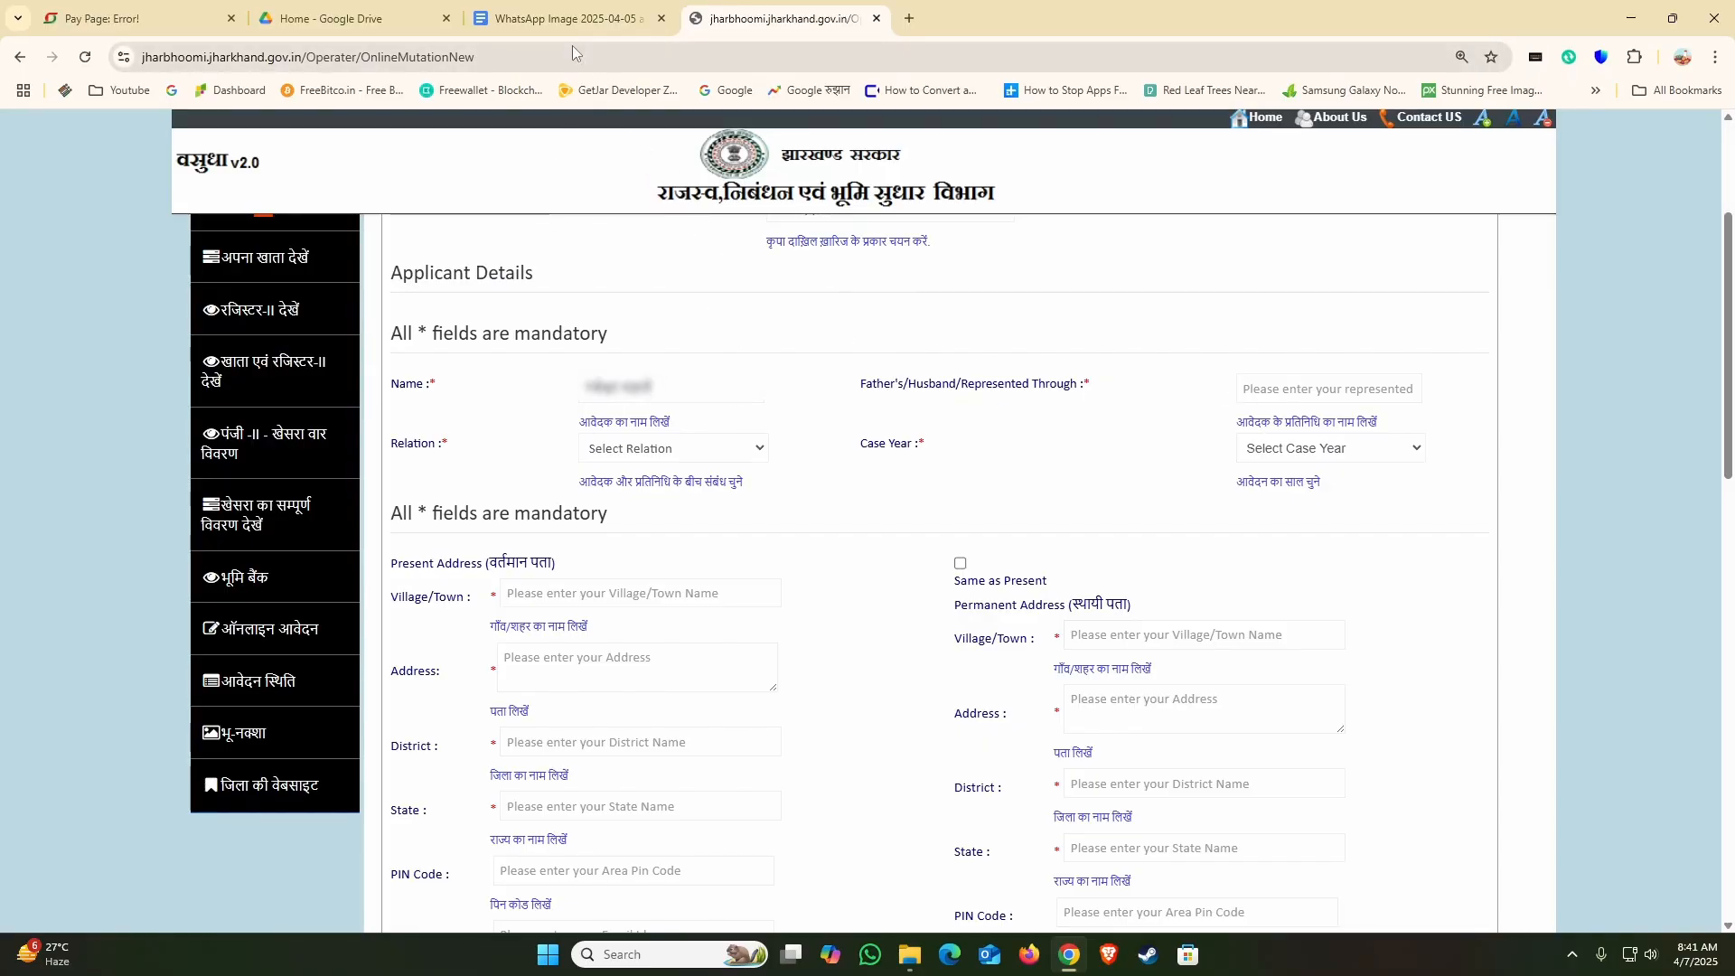
# Step: Copy the father's name from the Google Docs document into the form's Father's/Husband/Represented Through field
pyautogui.click(565, 19)
pyautogui.moveTo(714, 445); pyautogui.dragTo(791, 463)
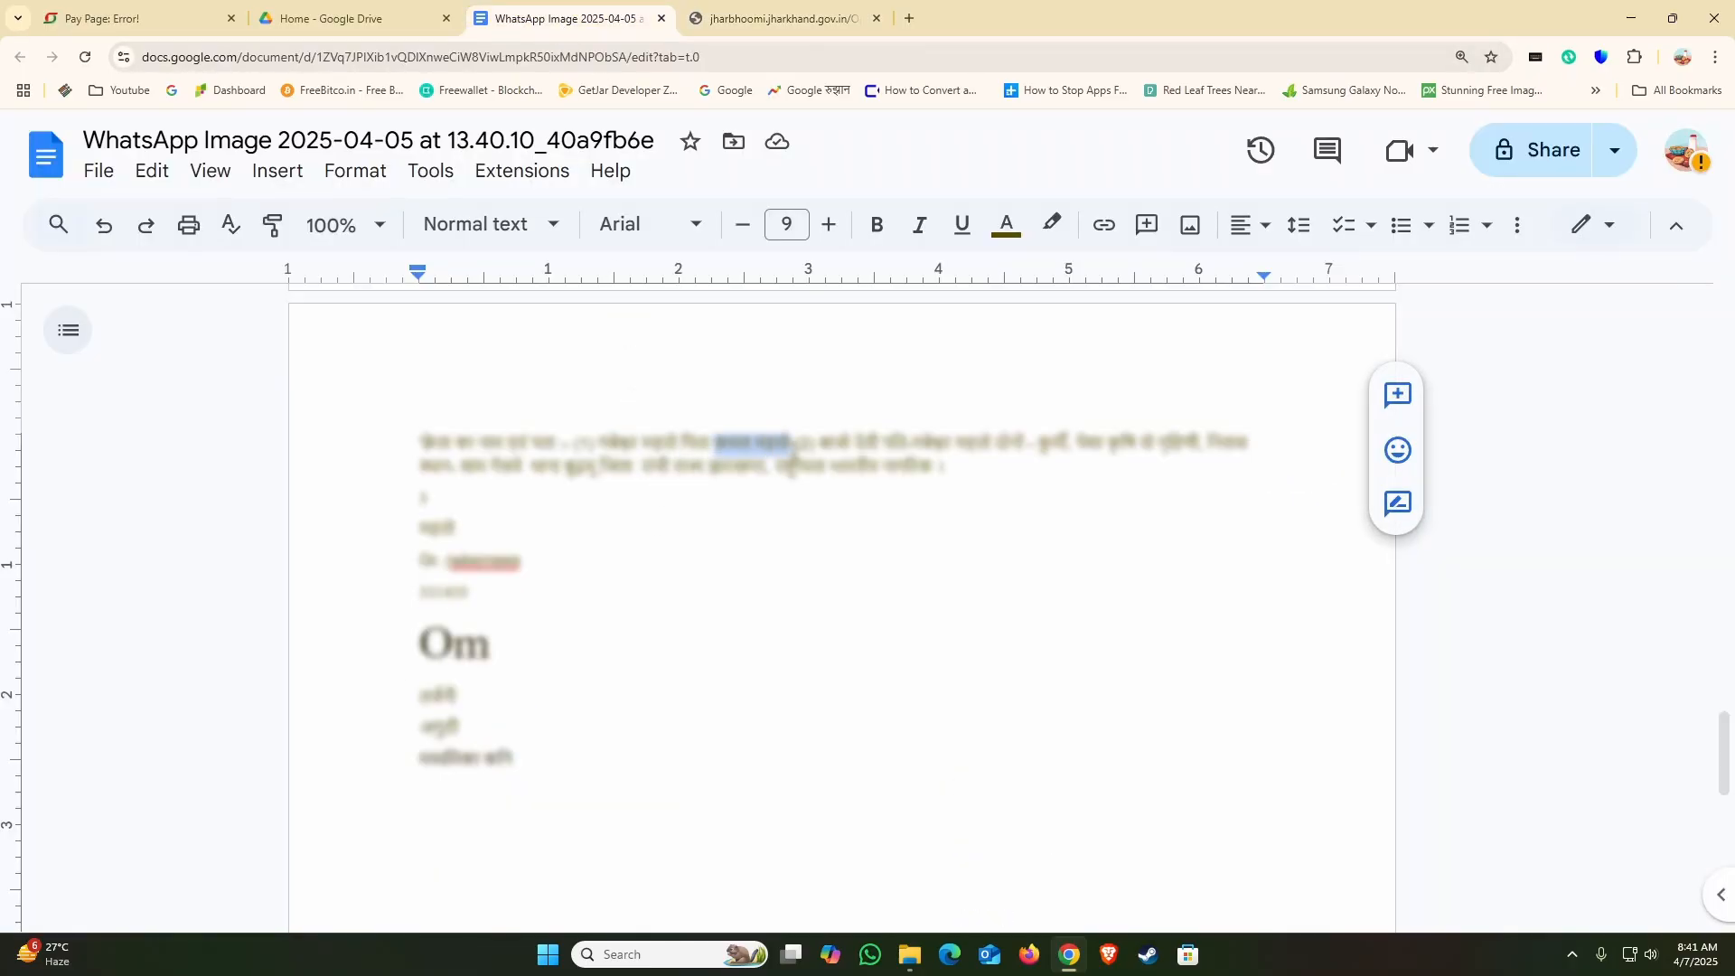
pyautogui.click(752, 20)
pyautogui.click(1310, 382)
pyautogui.hotkey('ctrl', 'v')
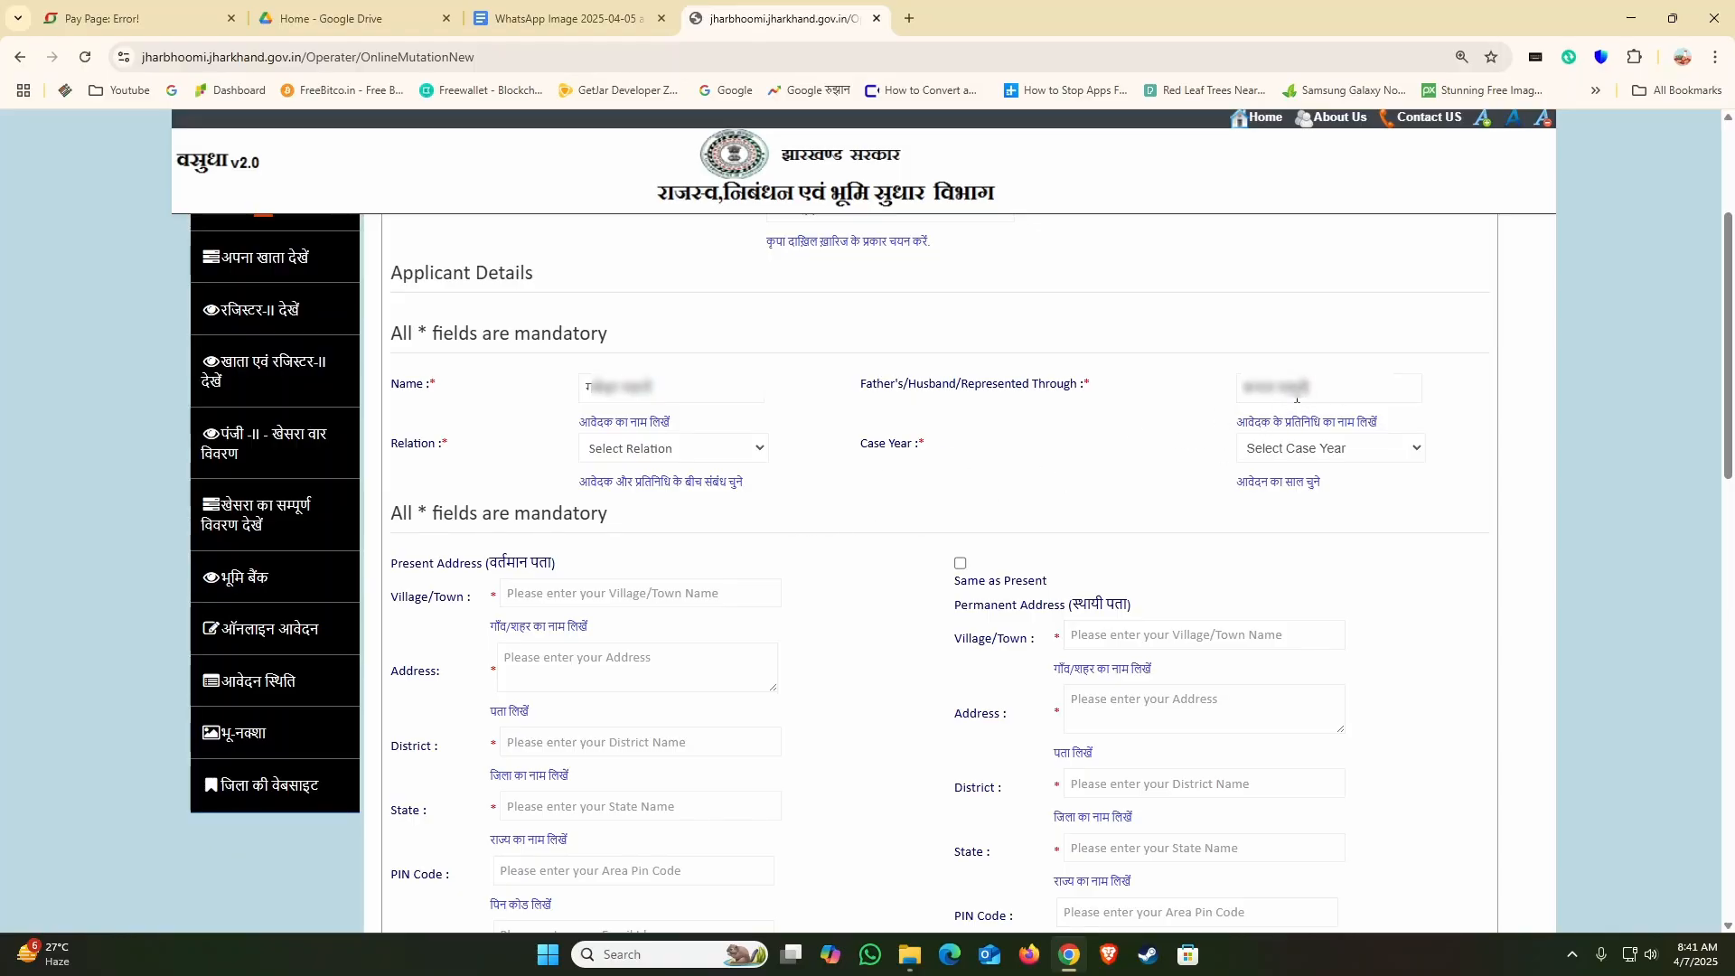
# Step: Set the applicant's relation to Father and the case year to 2025 - 2026
pyautogui.click(728, 456)
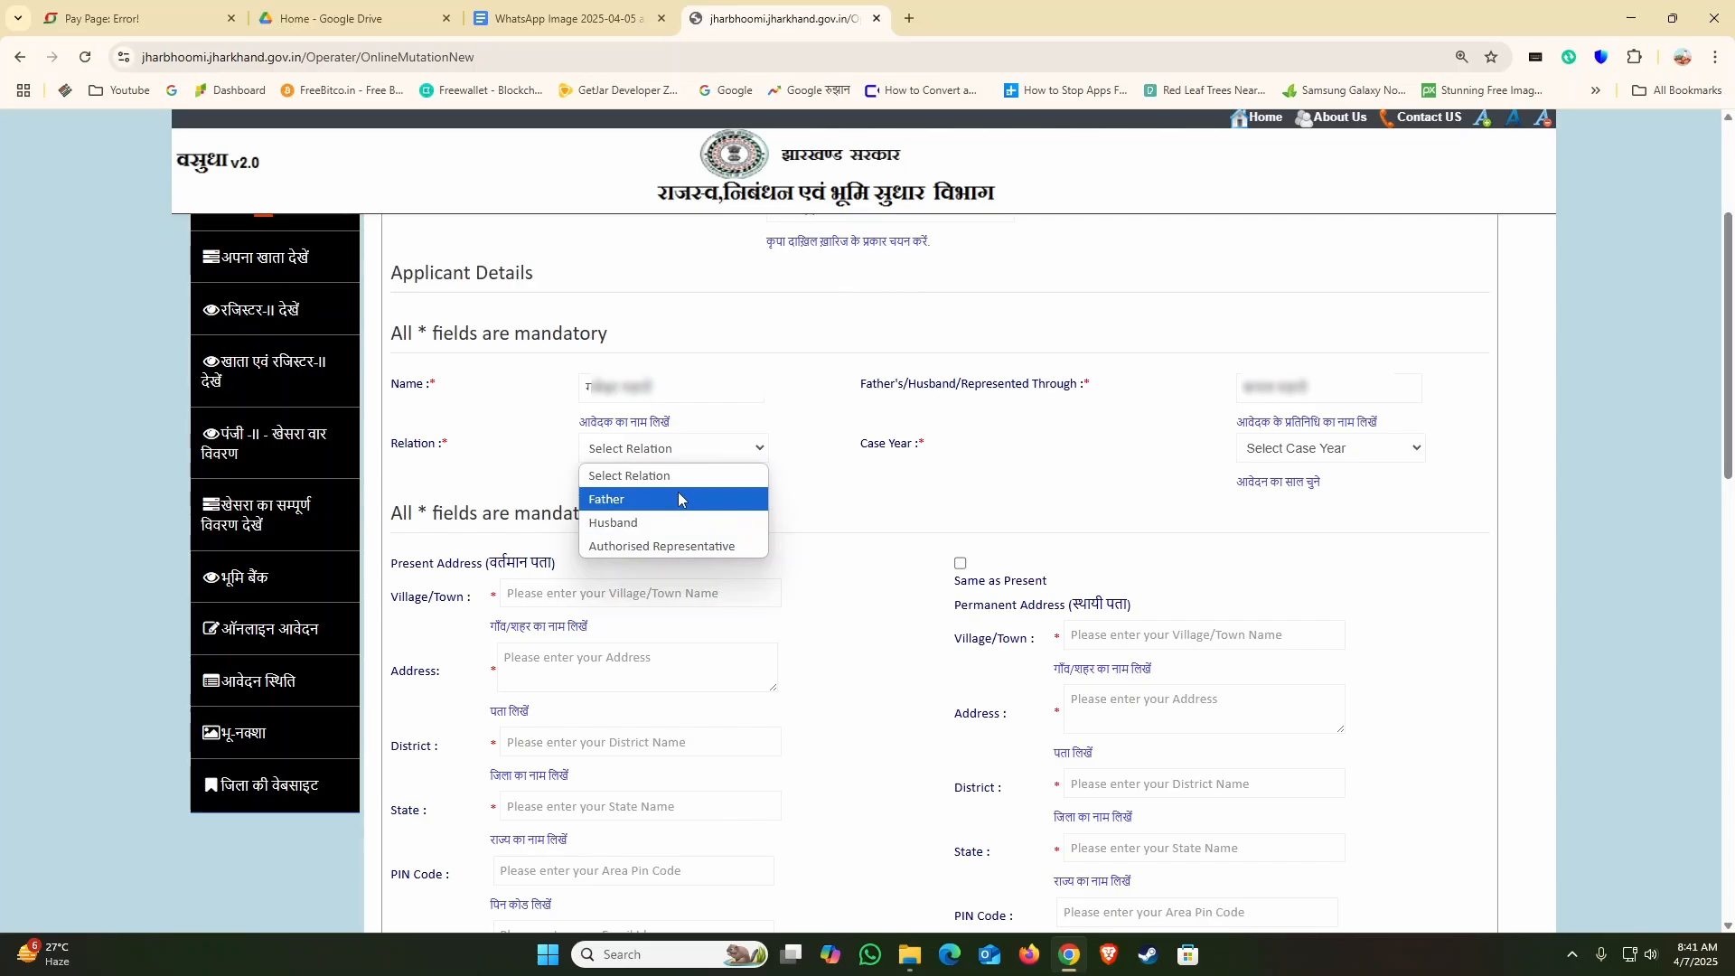
pyautogui.click(678, 499)
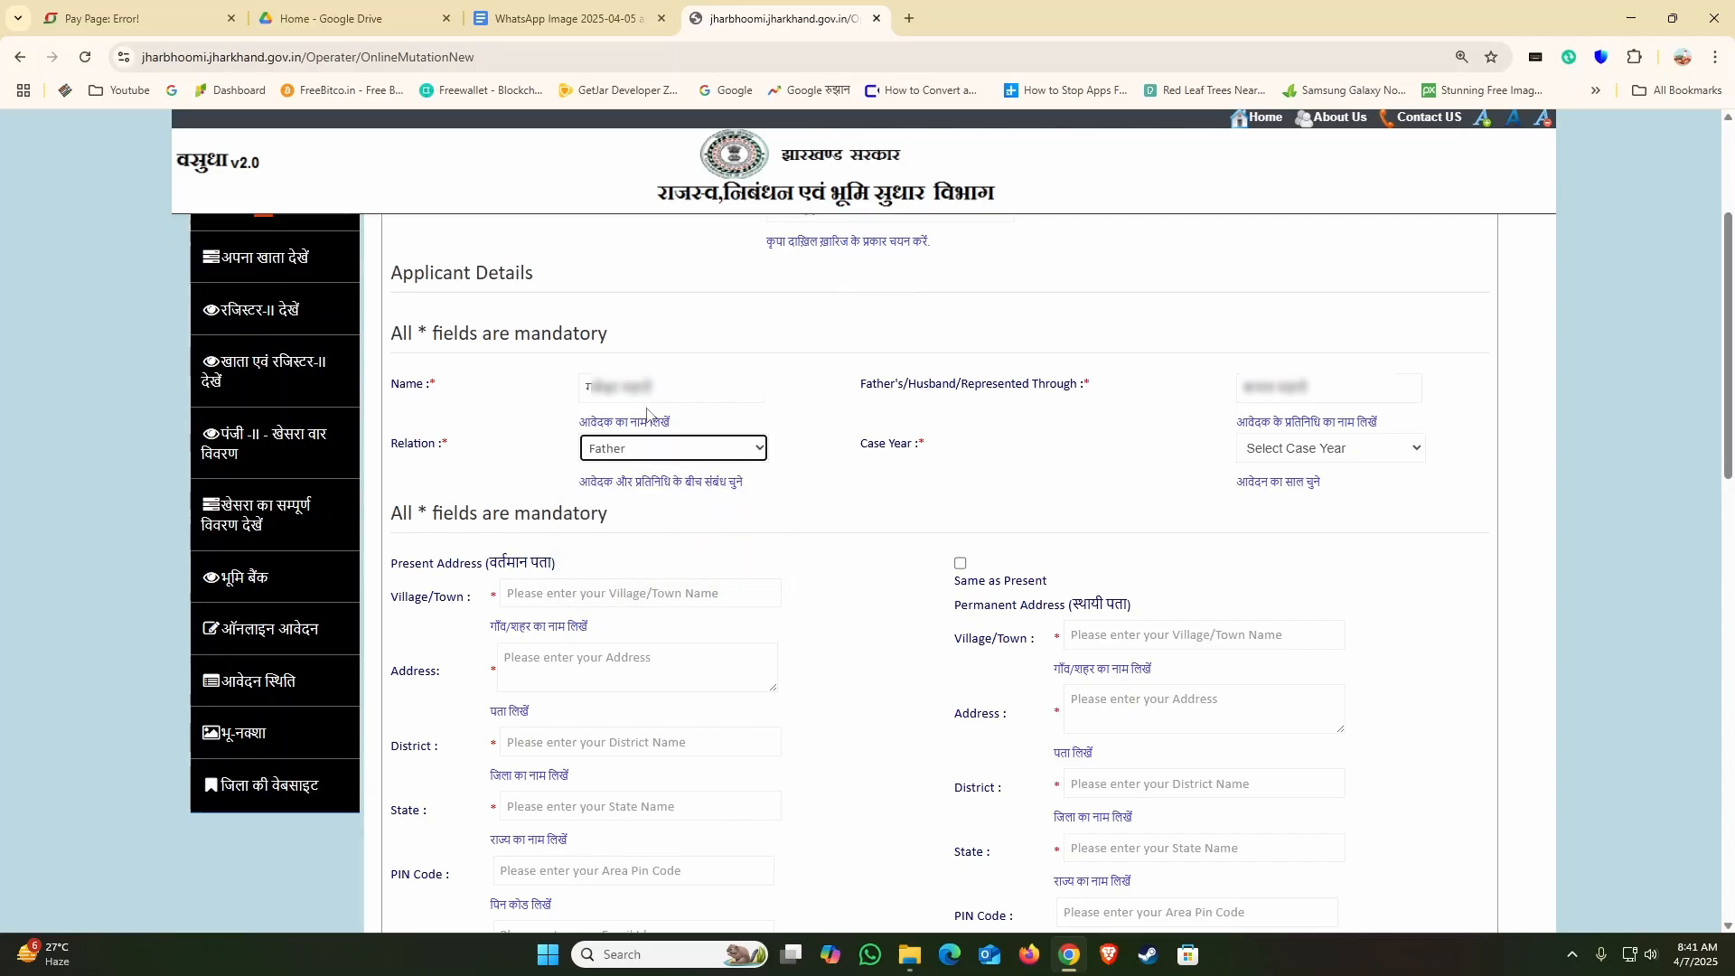
pyautogui.click(1321, 451)
pyautogui.click(1341, 494)
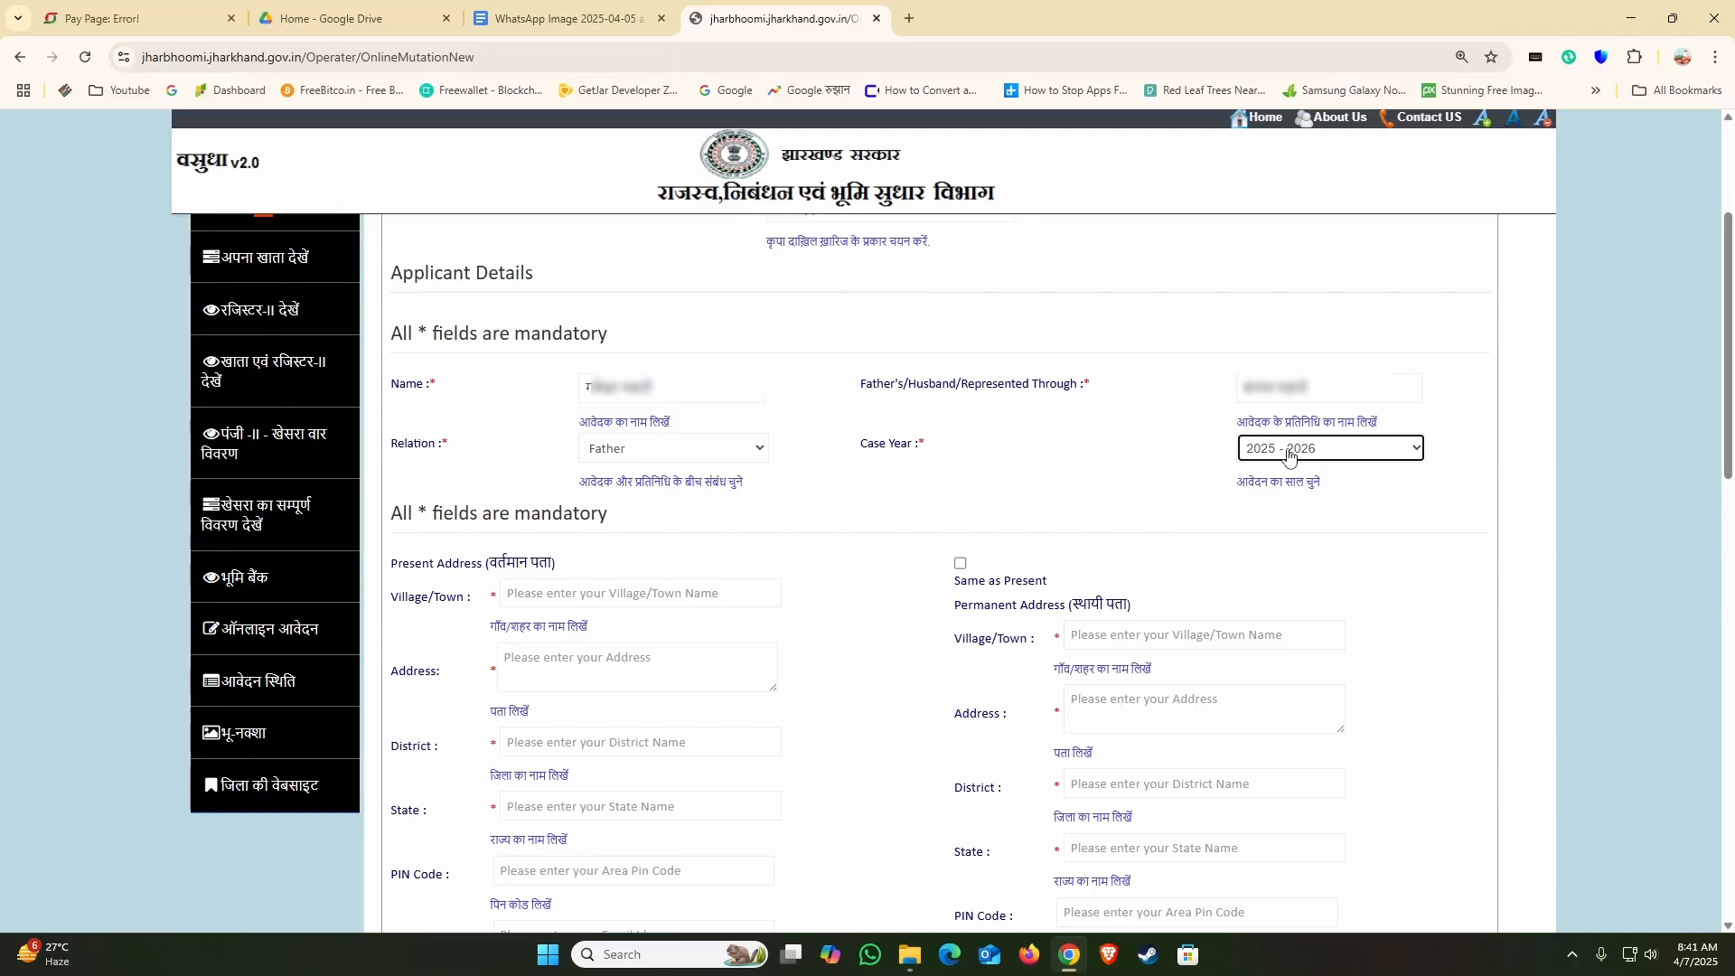
# Step: Copy the residential address from the Google Docs document into the present Address field on the mutation form
pyautogui.click(571, 657)
pyautogui.click(564, 18)
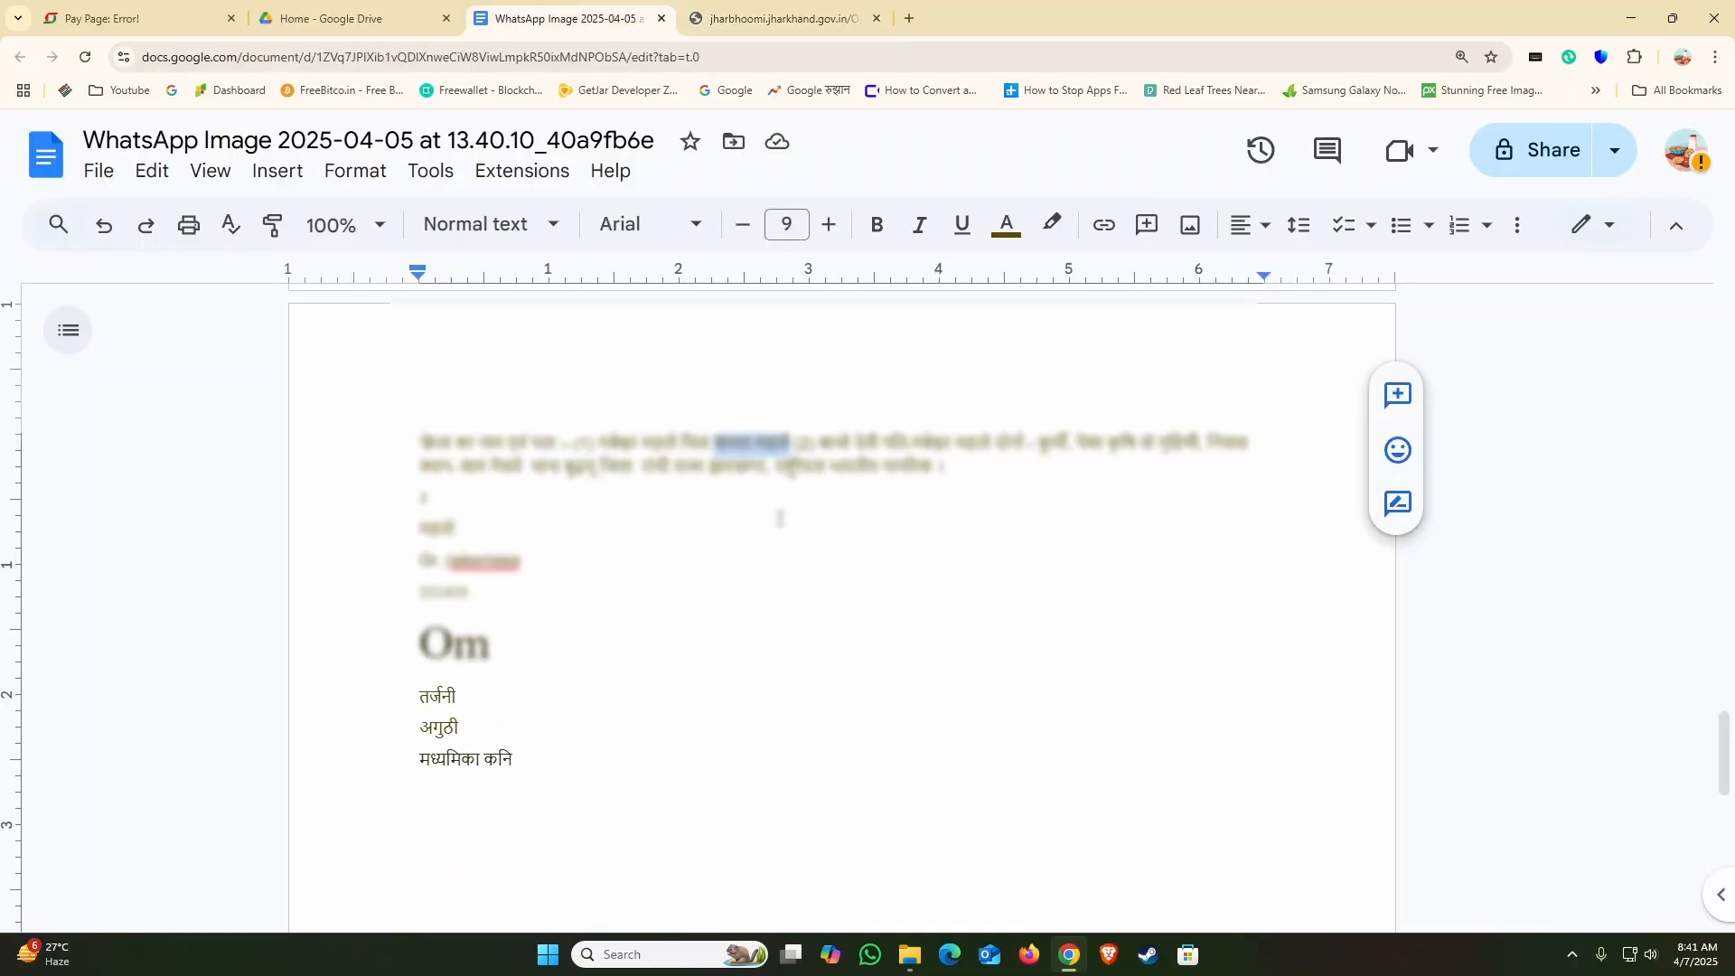
pyautogui.moveTo(461, 466); pyautogui.dragTo(767, 465)
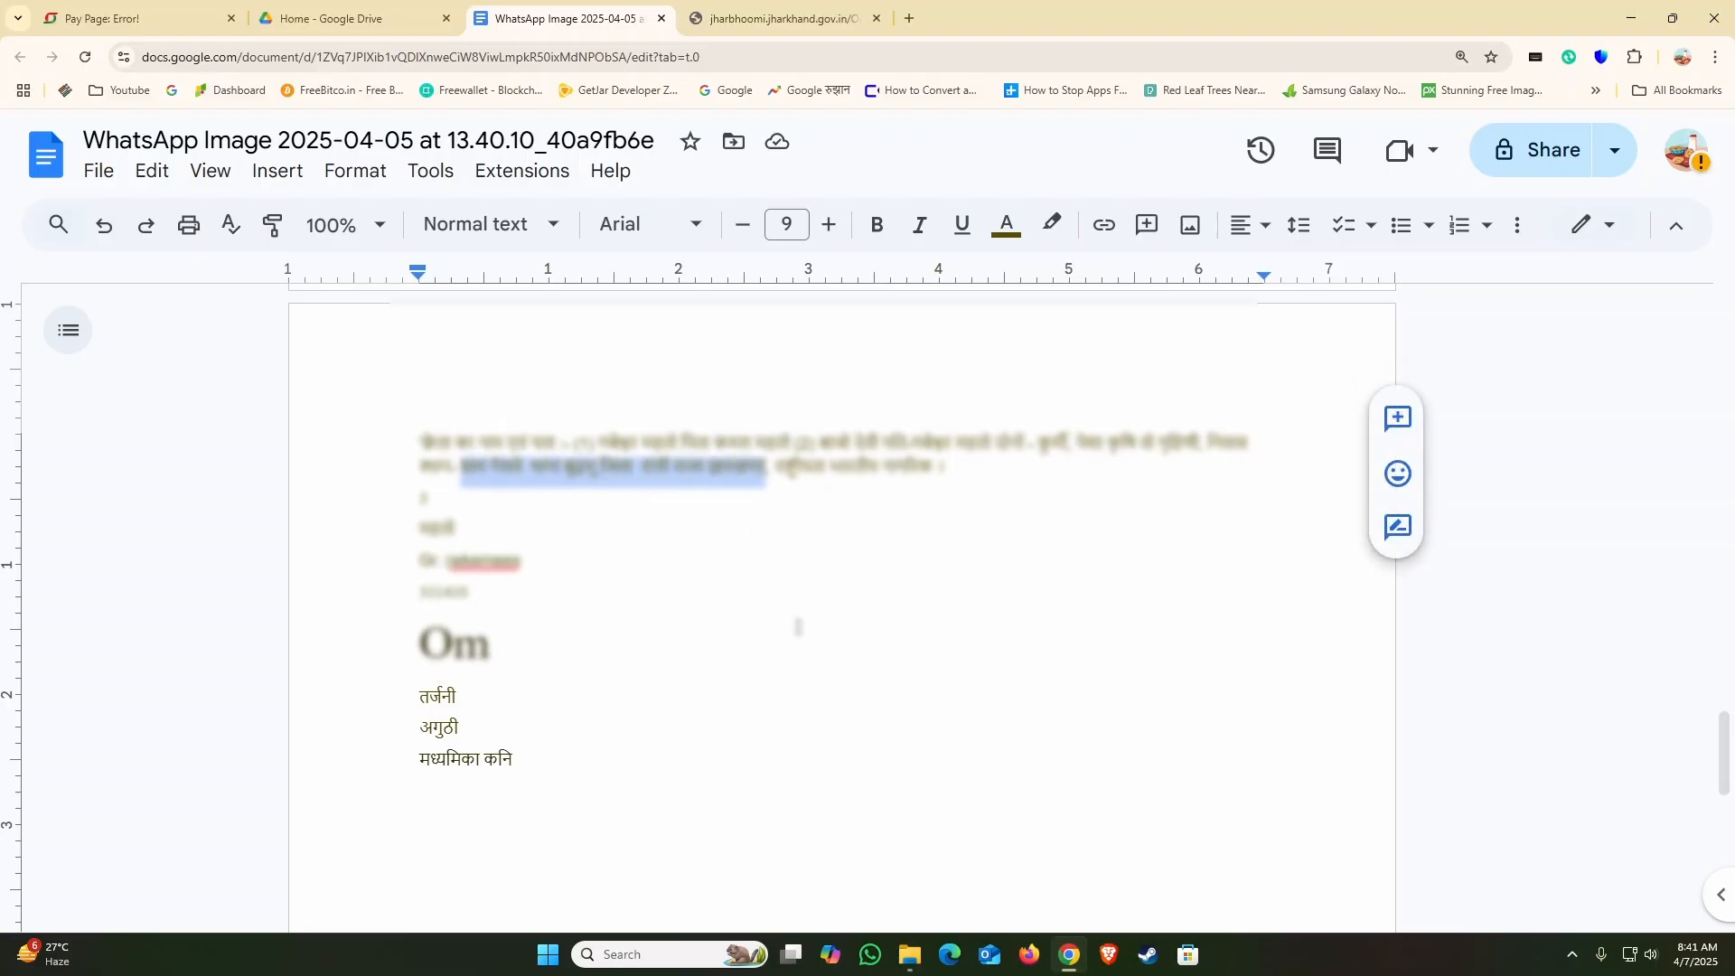
pyautogui.click(762, 26)
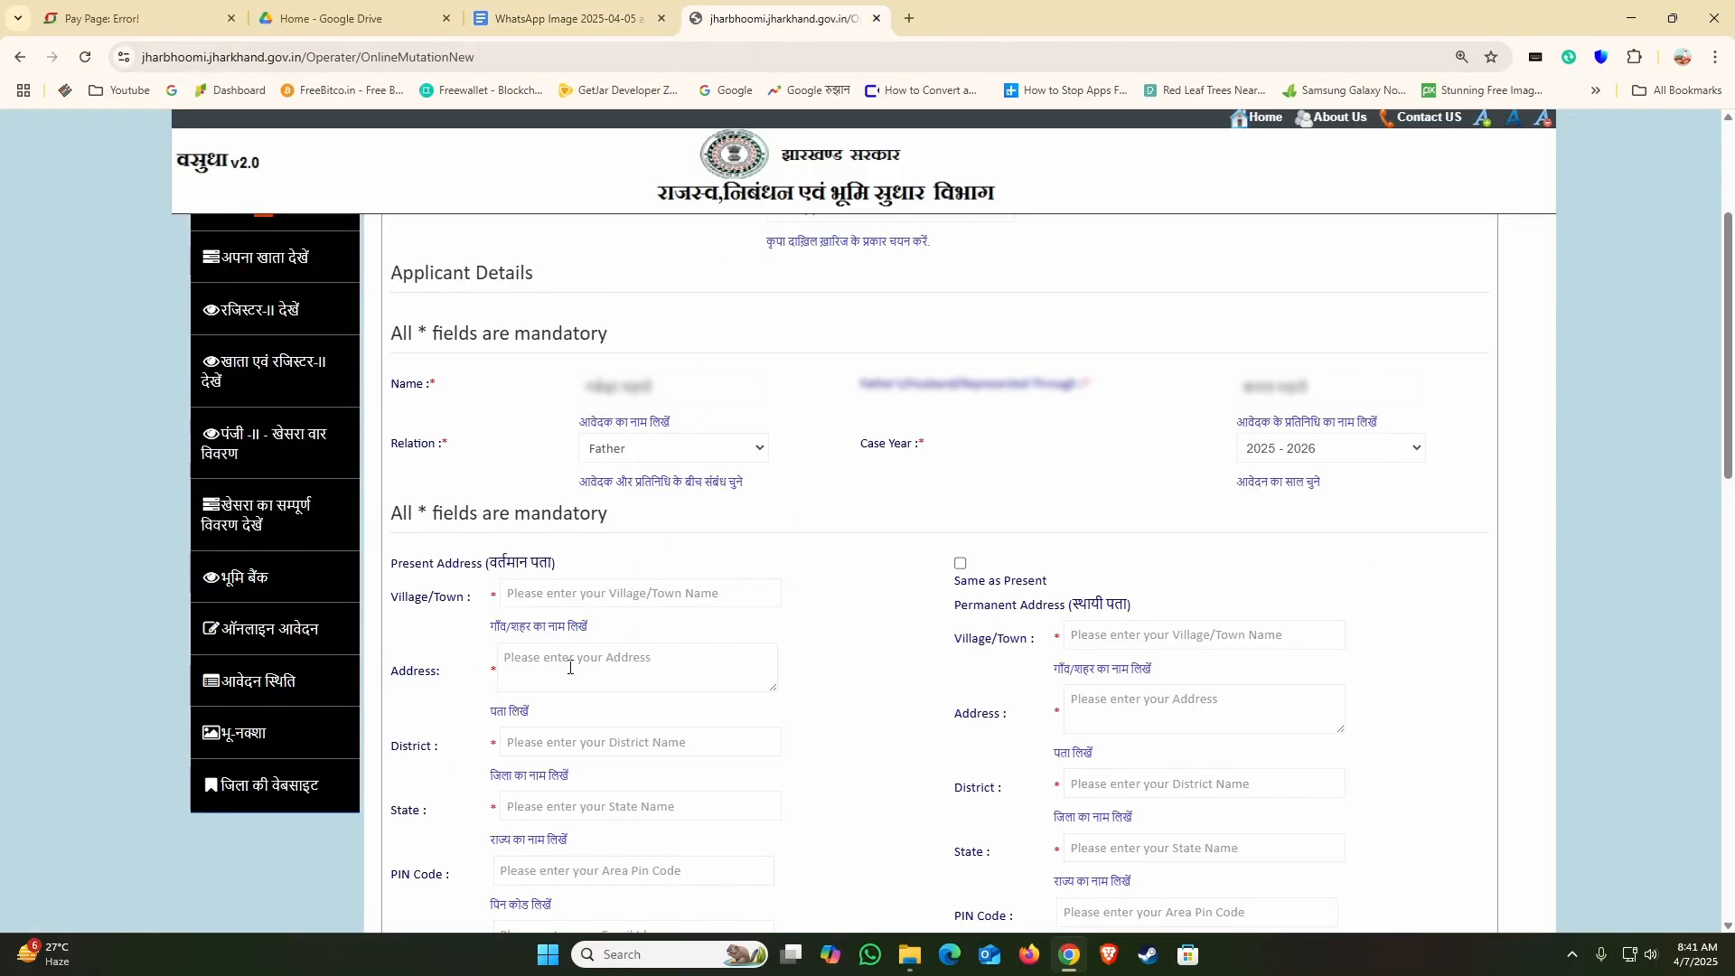
pyautogui.click(570, 668)
# Step: Copy the village name from the present Address text into the Village/Town field
pyautogui.doubleClick(541, 664)
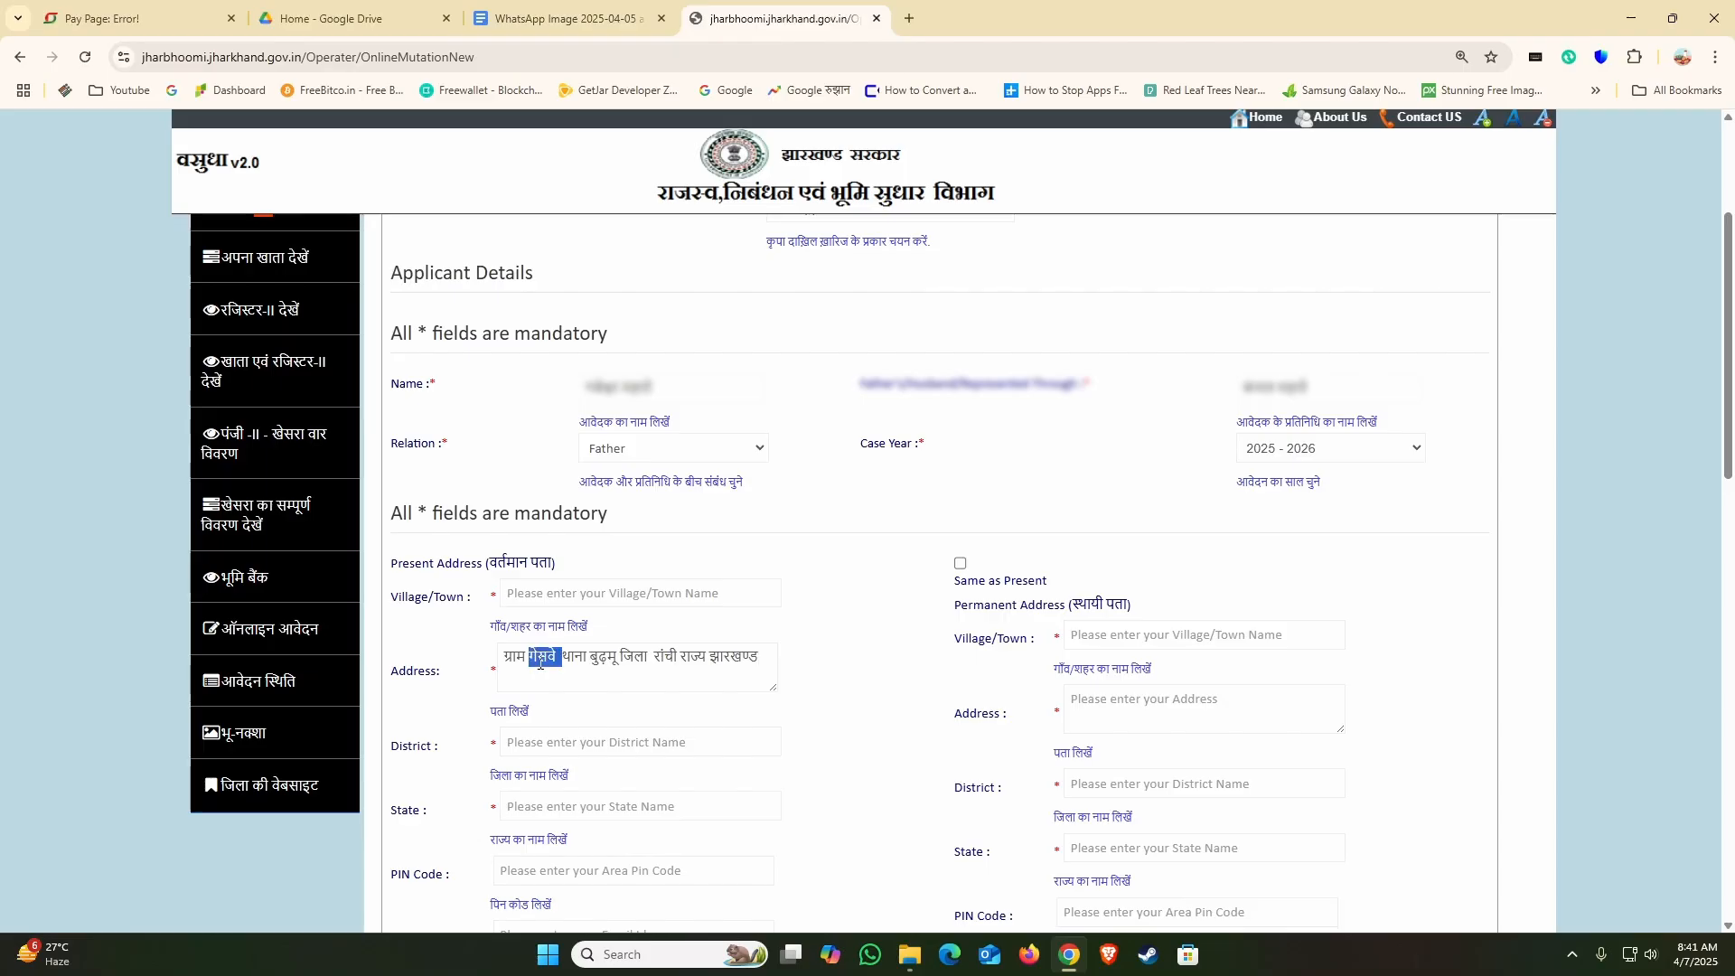
pyautogui.click(592, 593)
pyautogui.write('गेसवे')
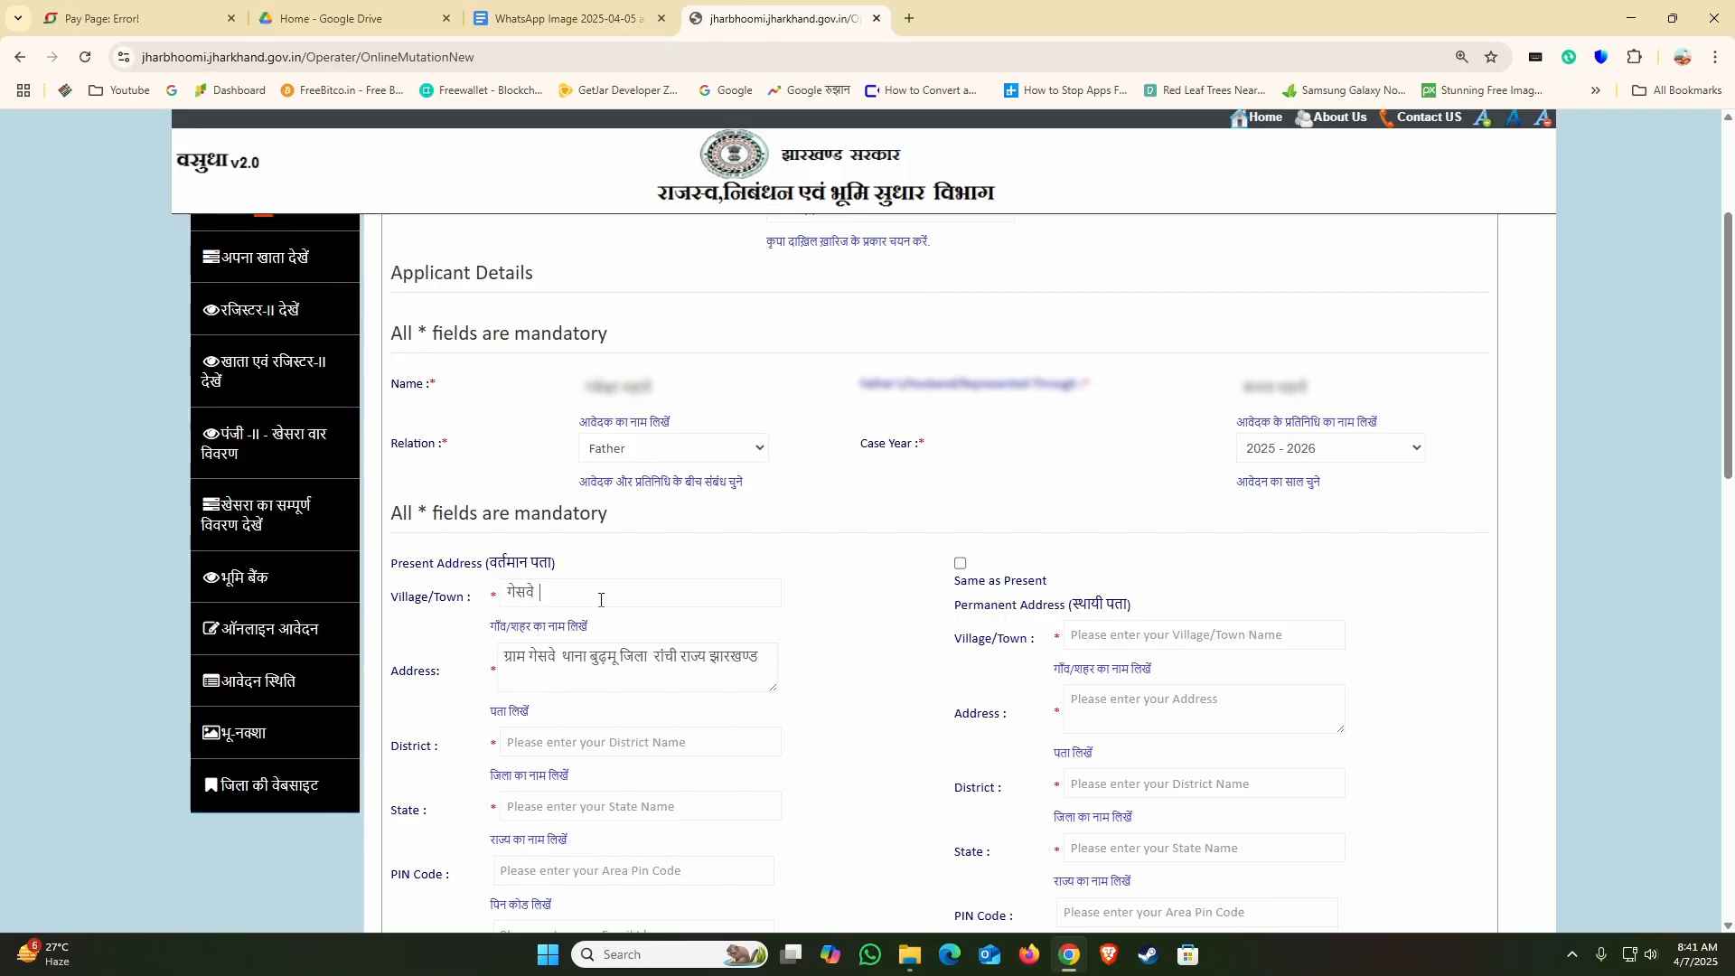
# Step: Fill the present District and State fields with the district and state names copied from the Address text
pyautogui.scroll(-2, 655, 556)
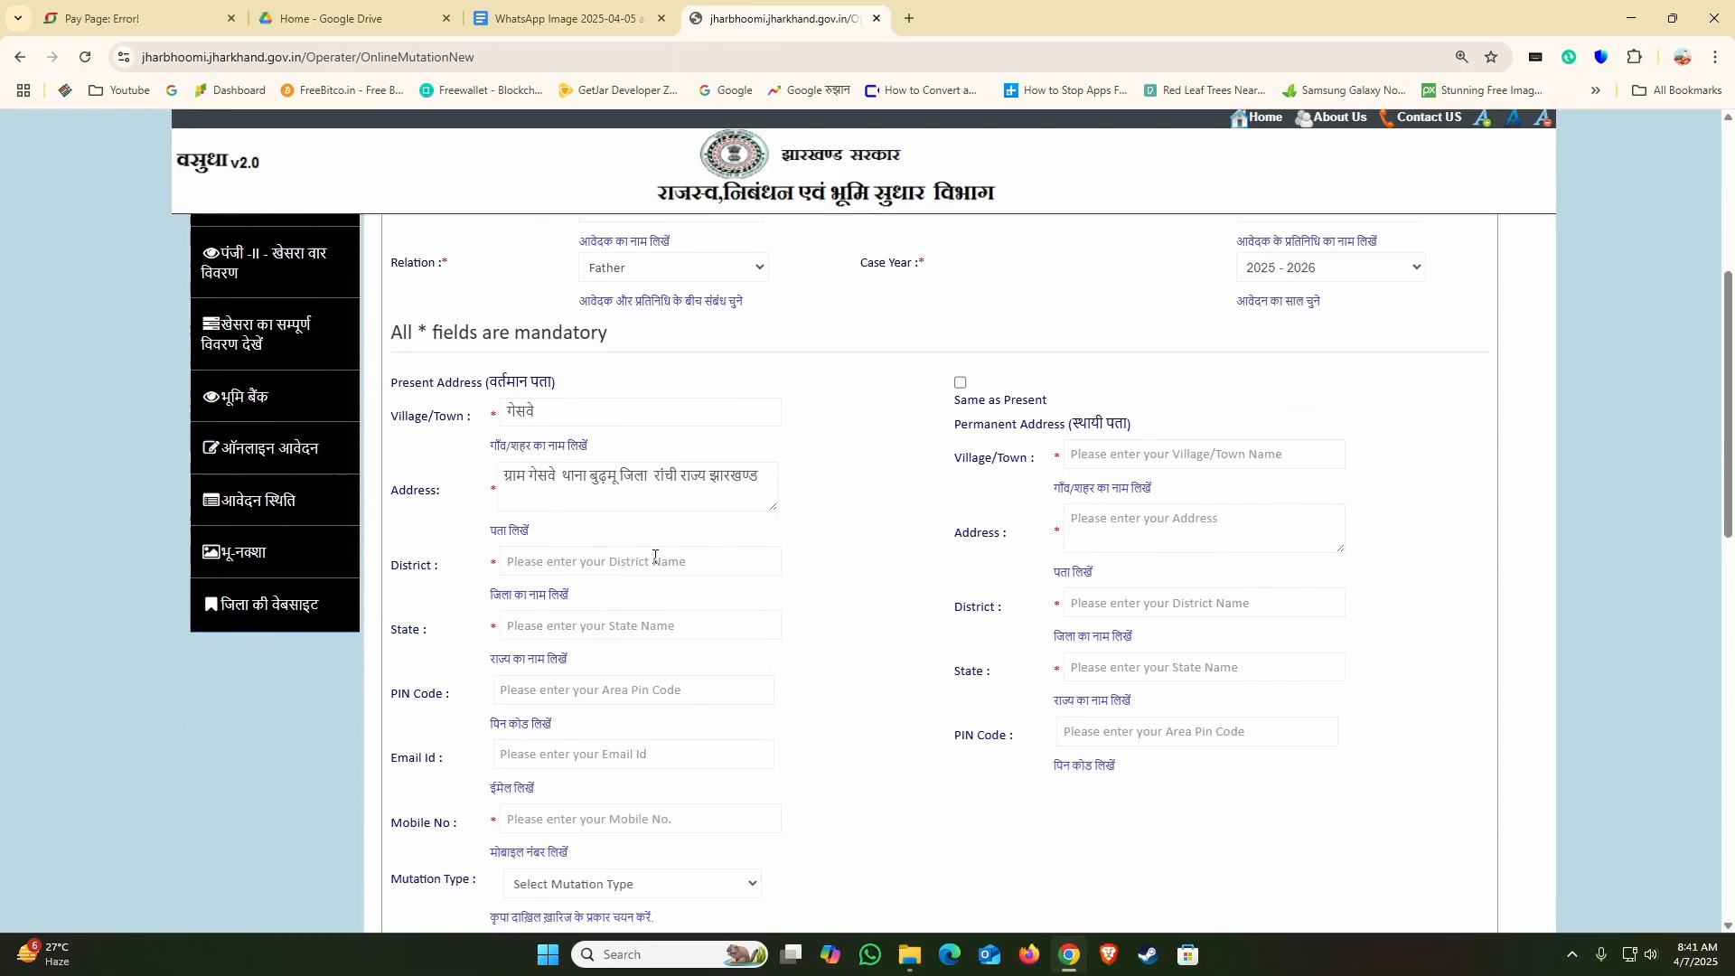
pyautogui.doubleClick(663, 479)
pyautogui.hotkey('ctrl', 'c')
pyautogui.press('Tab')
pyautogui.hotkey('ctrl', 'v')
pyautogui.doubleClick(721, 477)
pyautogui.hotkey('ctrl', 'c')
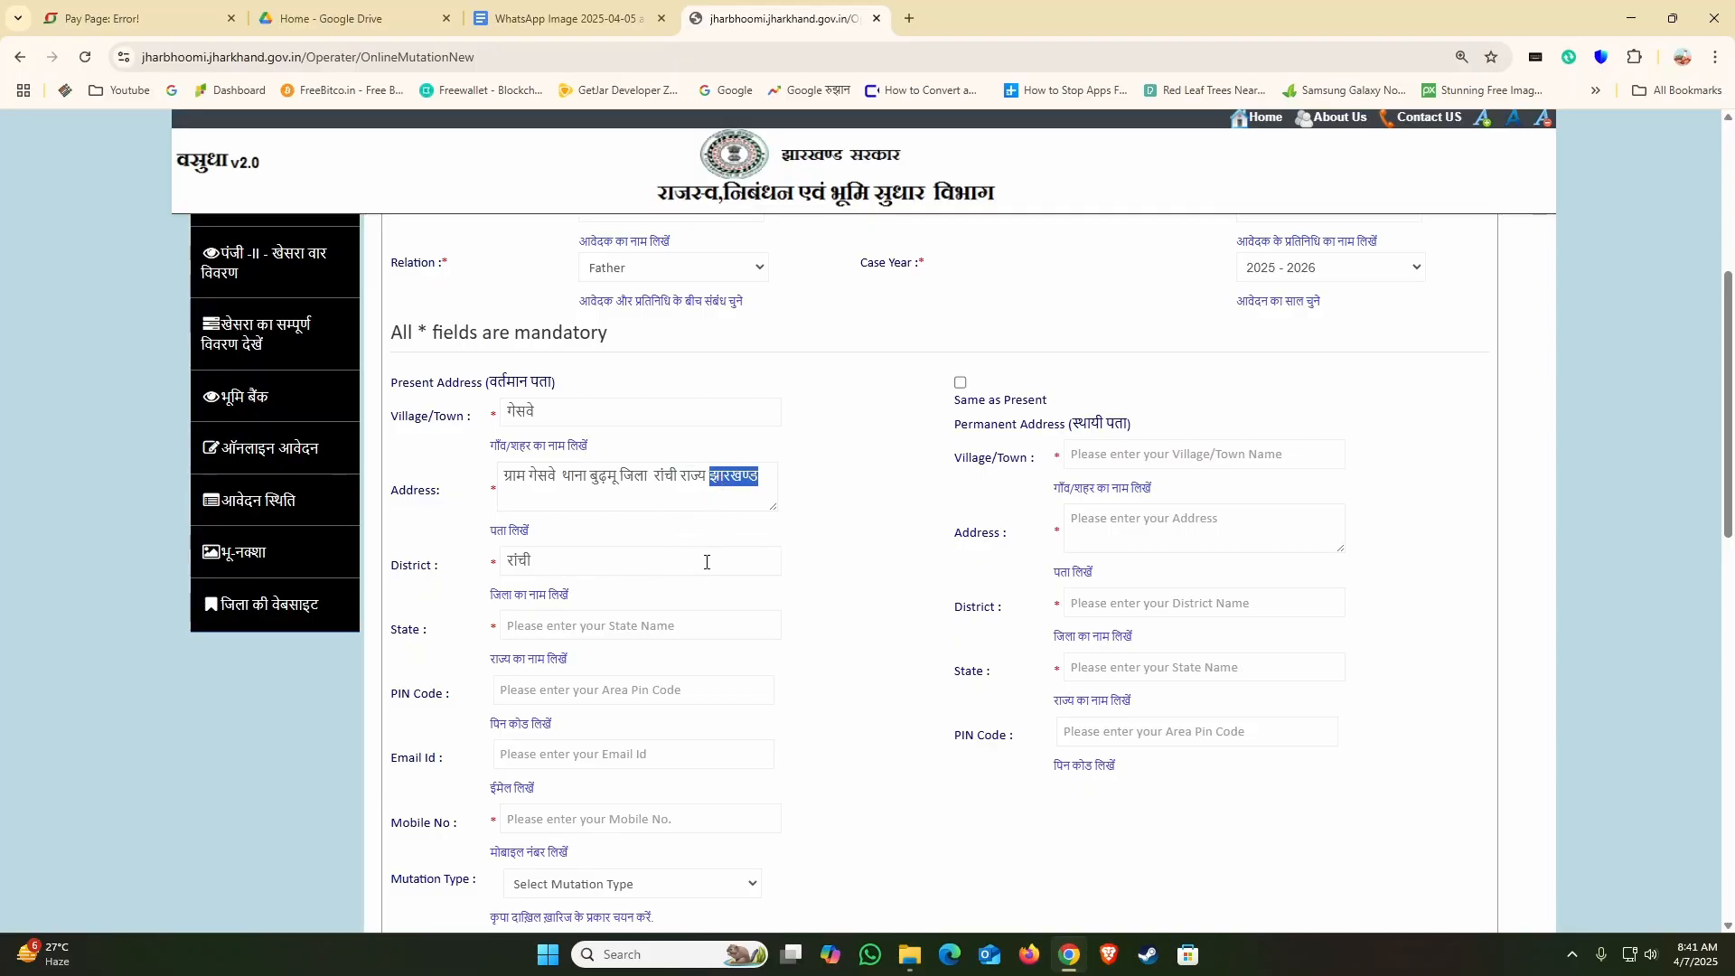
pyautogui.click(586, 626)
pyautogui.hotkey('ctrl', 'v')
# Step: Enter a six-zero placeholder as the area PIN code and a ten-zero placeholder as the applicant's mobile number
pyautogui.scroll(-1, 620, 593)
pyautogui.scroll(1, 601, 566)
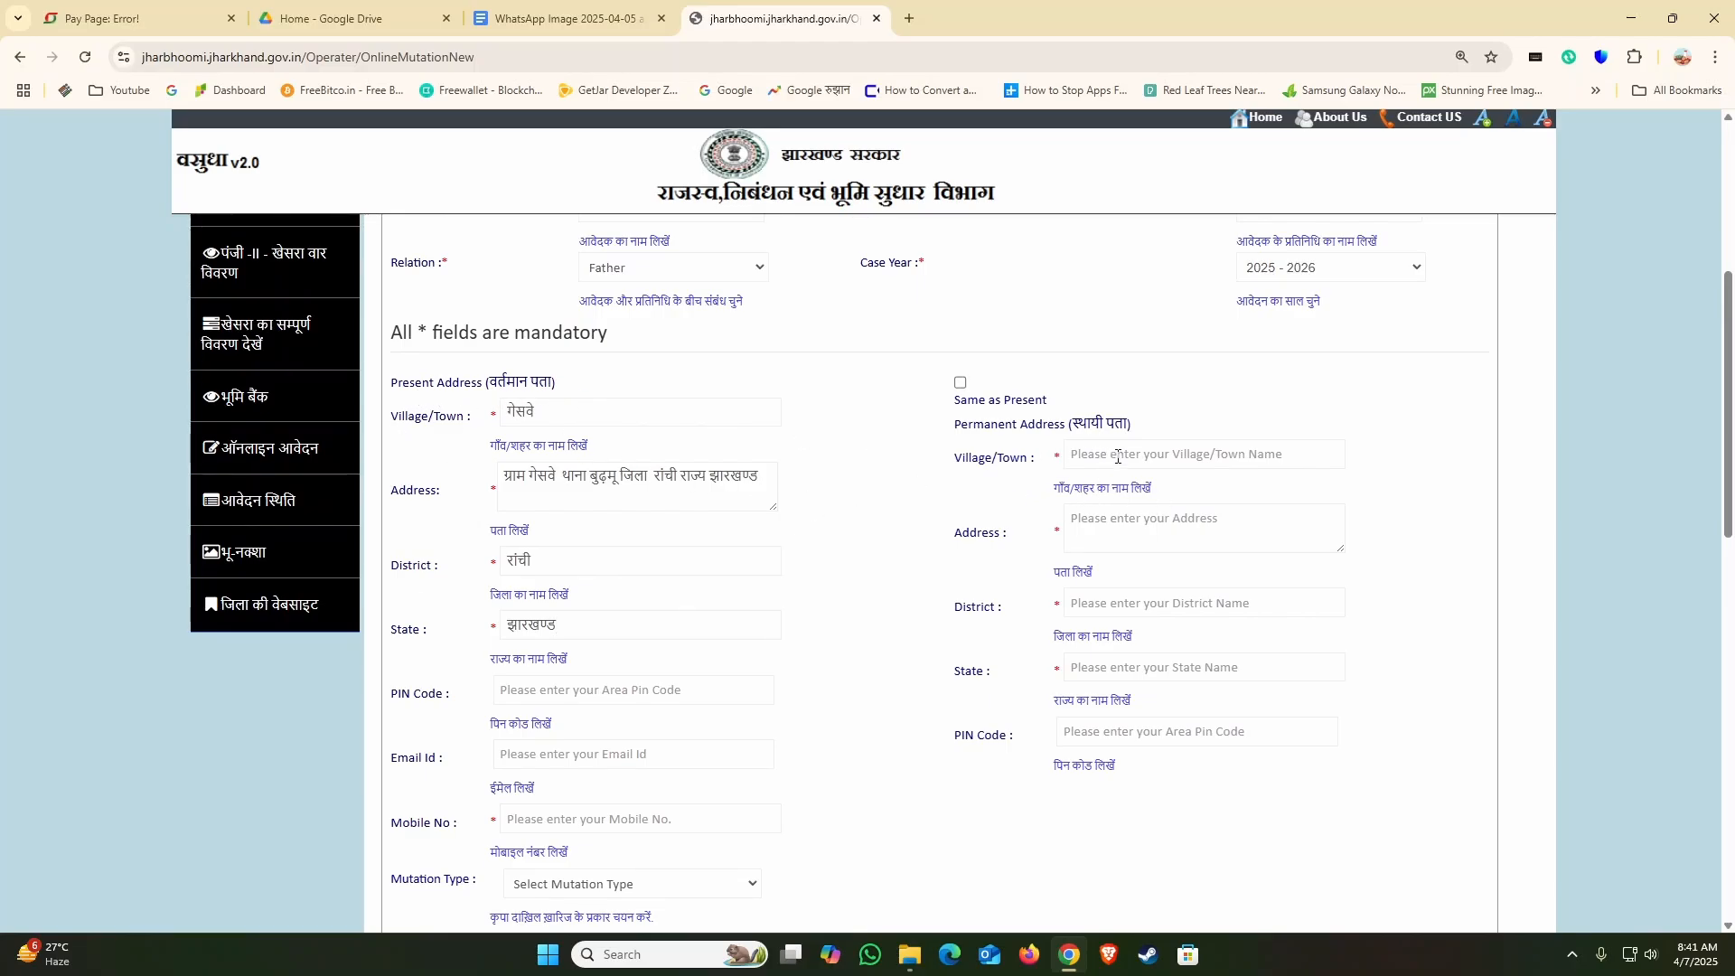
pyautogui.scroll(-1, 542, 659)
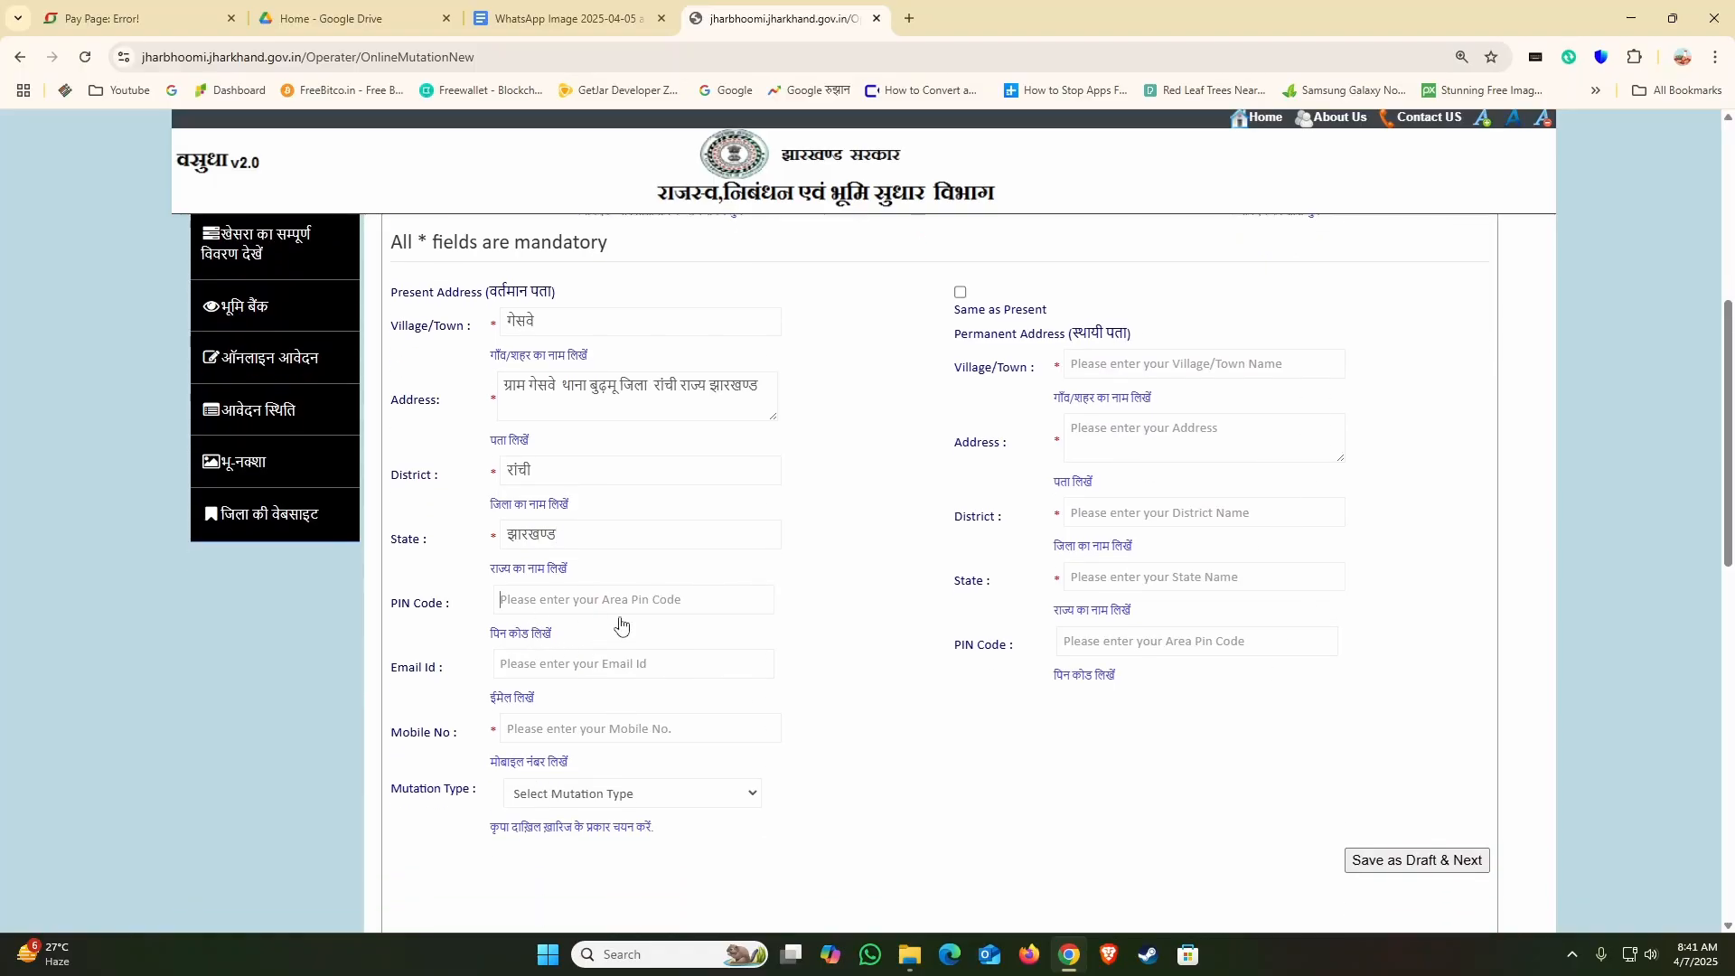
pyautogui.write('000000')
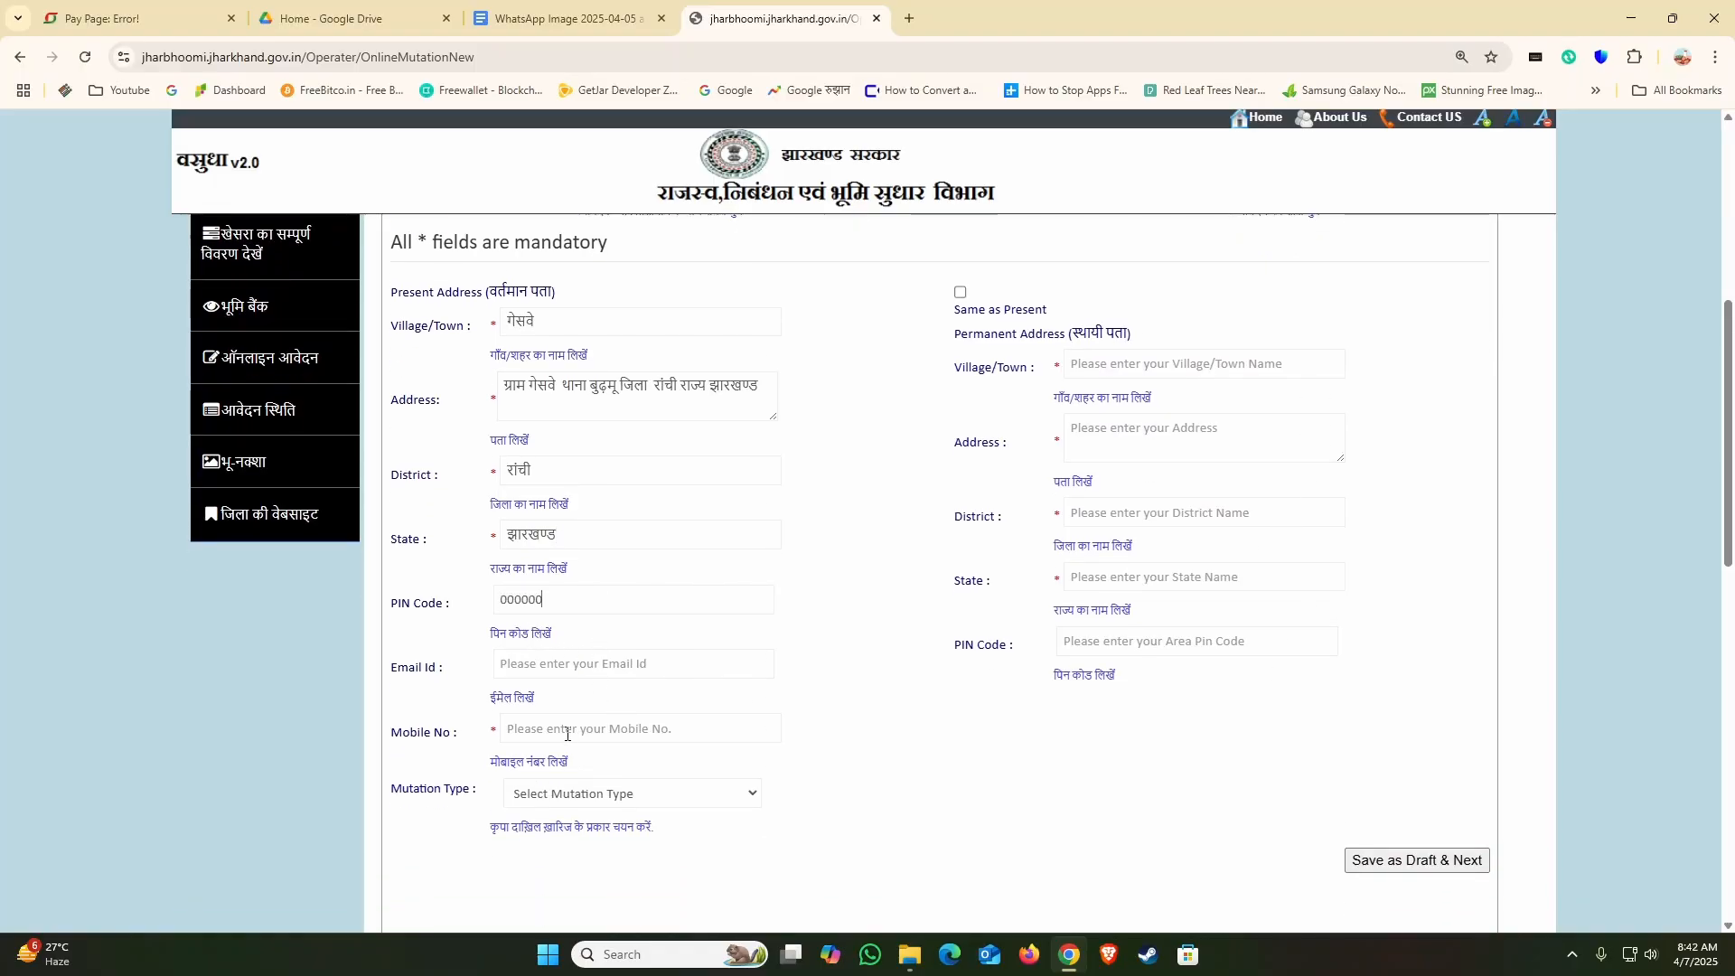
pyautogui.write('00000')
# Step: Mark the permanent address as same as present, set the mutation type to By Sale, and save the applicant details as a draft
pyautogui.scroll(2, 875, 530)
pyautogui.scroll(-2, 810, 522)
pyautogui.click(960, 293)
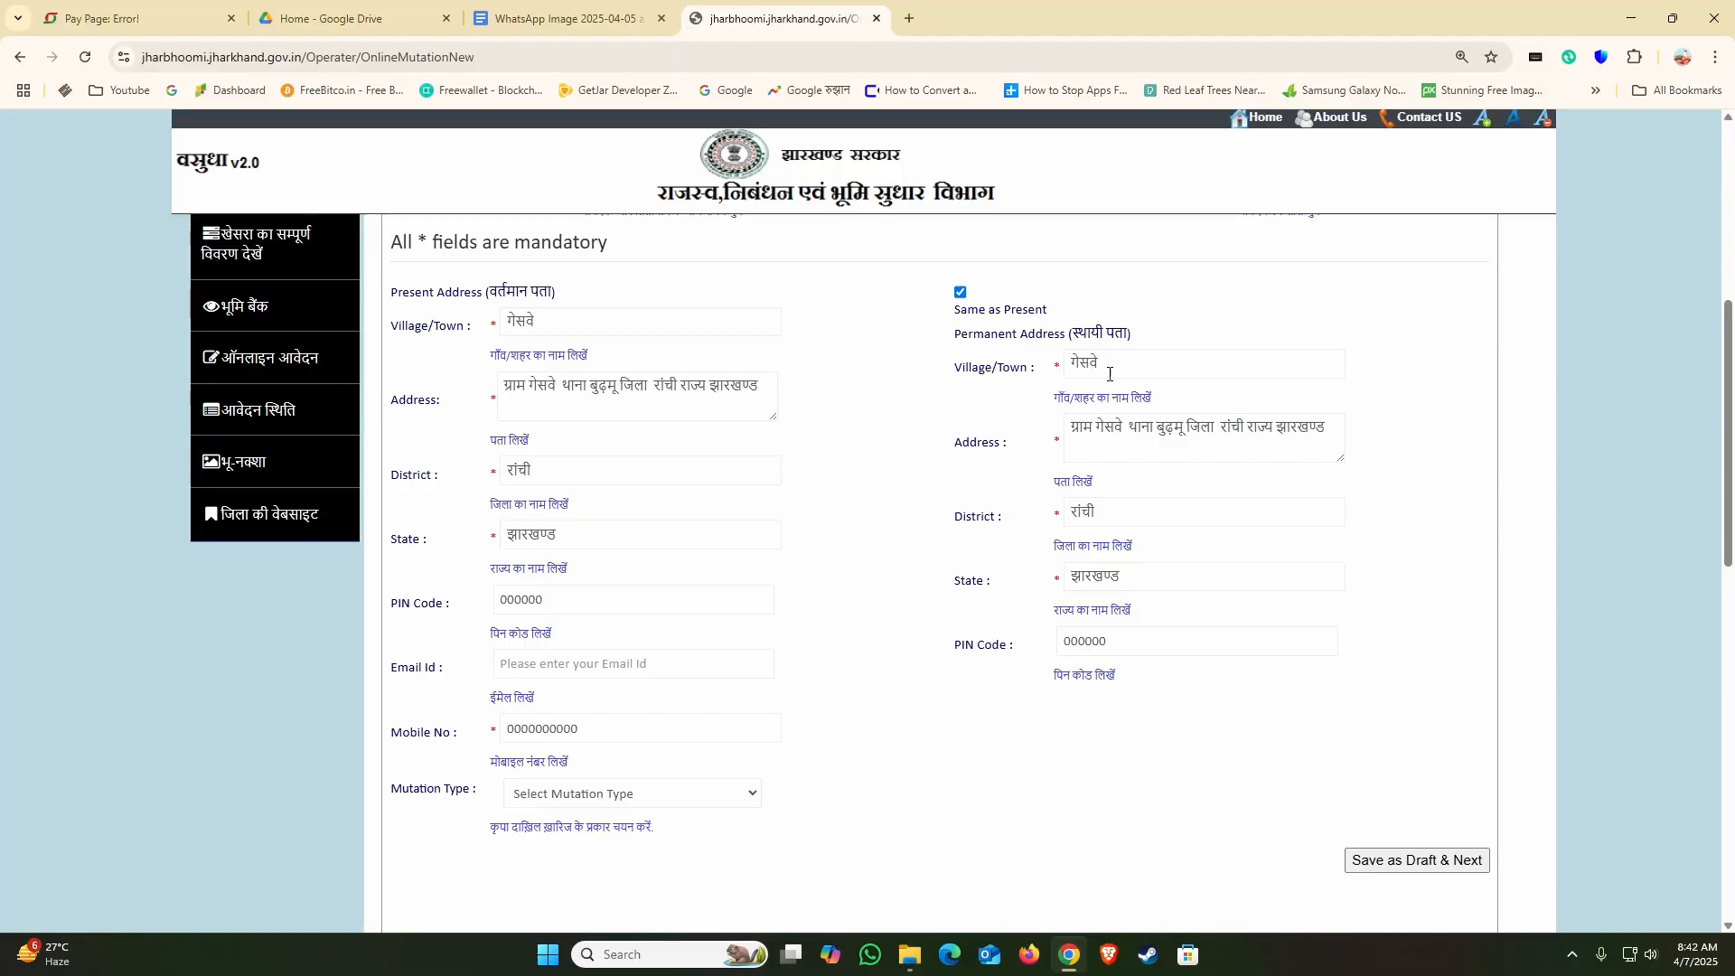
pyautogui.click(572, 797)
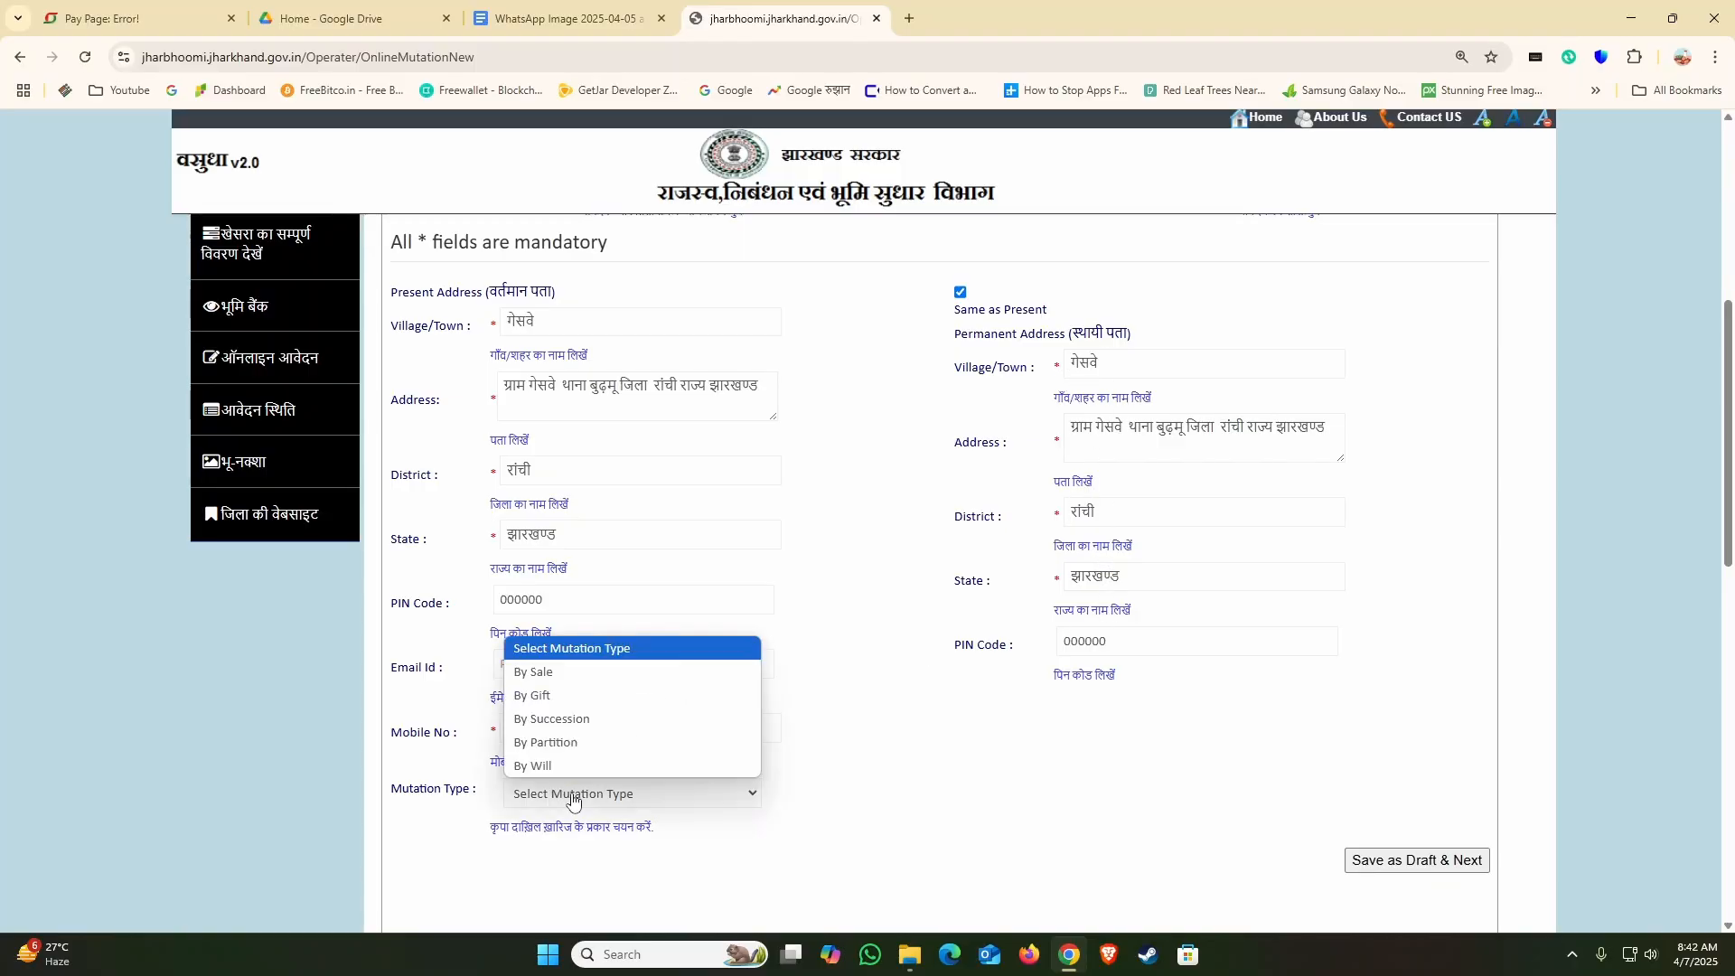
pyautogui.click(555, 674)
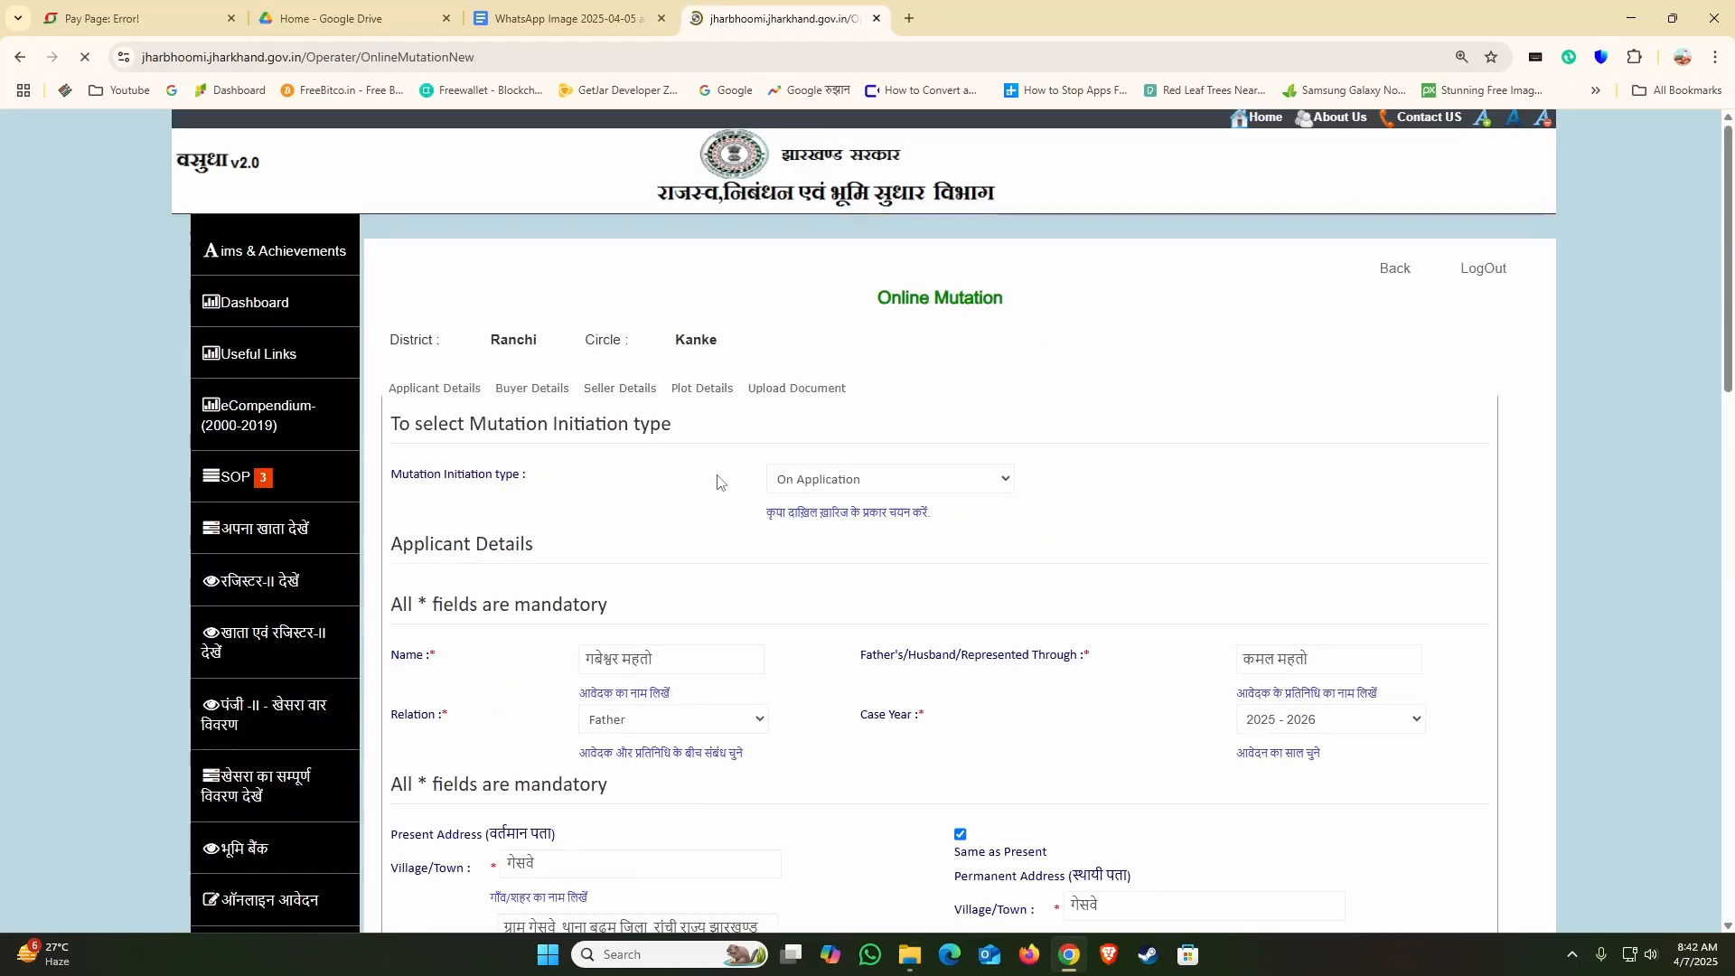
pyautogui.scroll(-10, 960, 594)
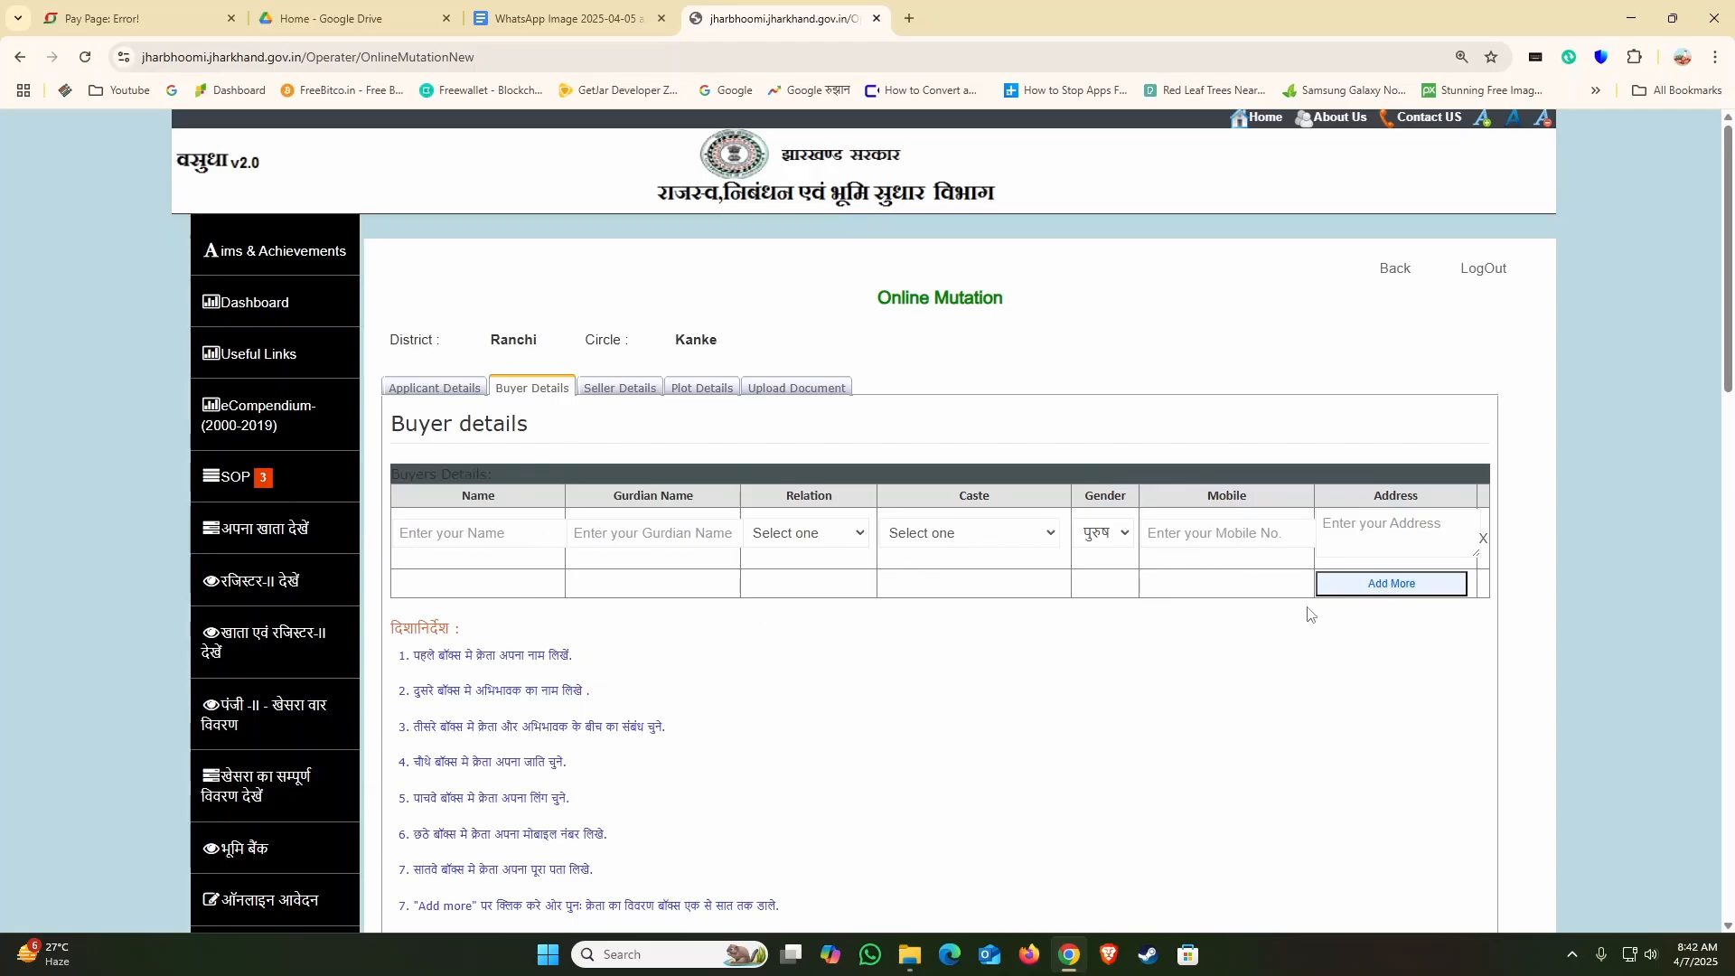
# Step: Add a second buyer row and copy the applicant's name from the applicant details into the first buyer's Name field
pyautogui.click(1371, 586)
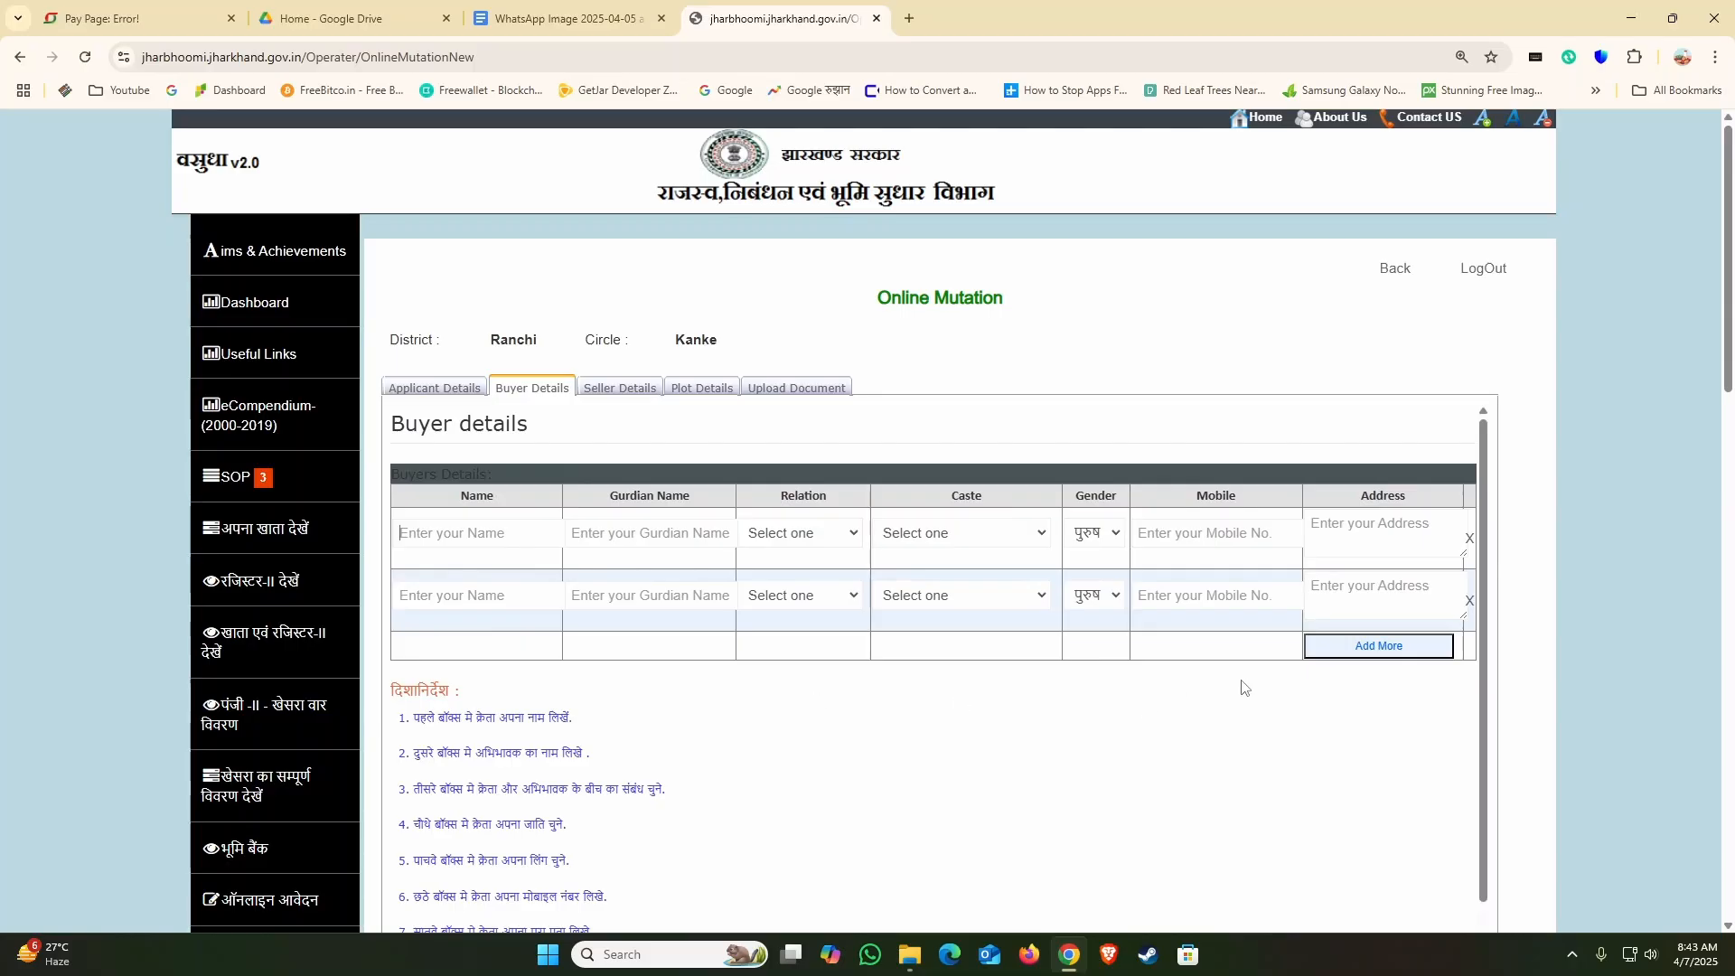
pyautogui.click(457, 398)
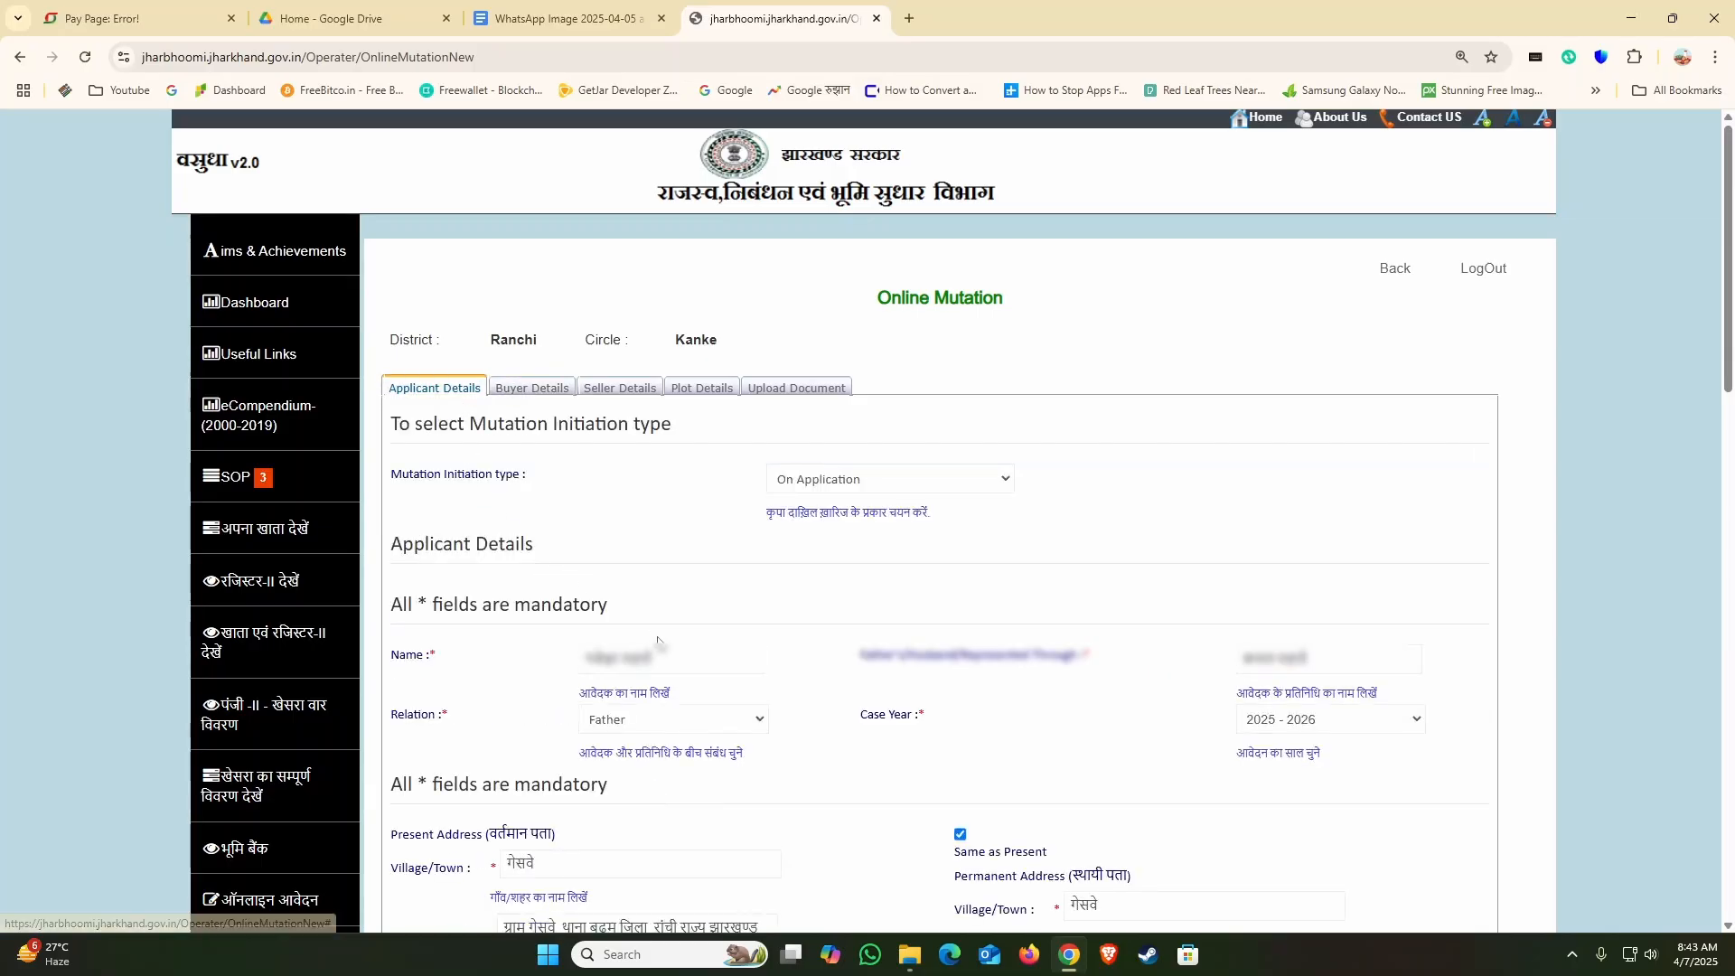
pyautogui.moveTo(670, 654); pyautogui.dragTo(468, 670)
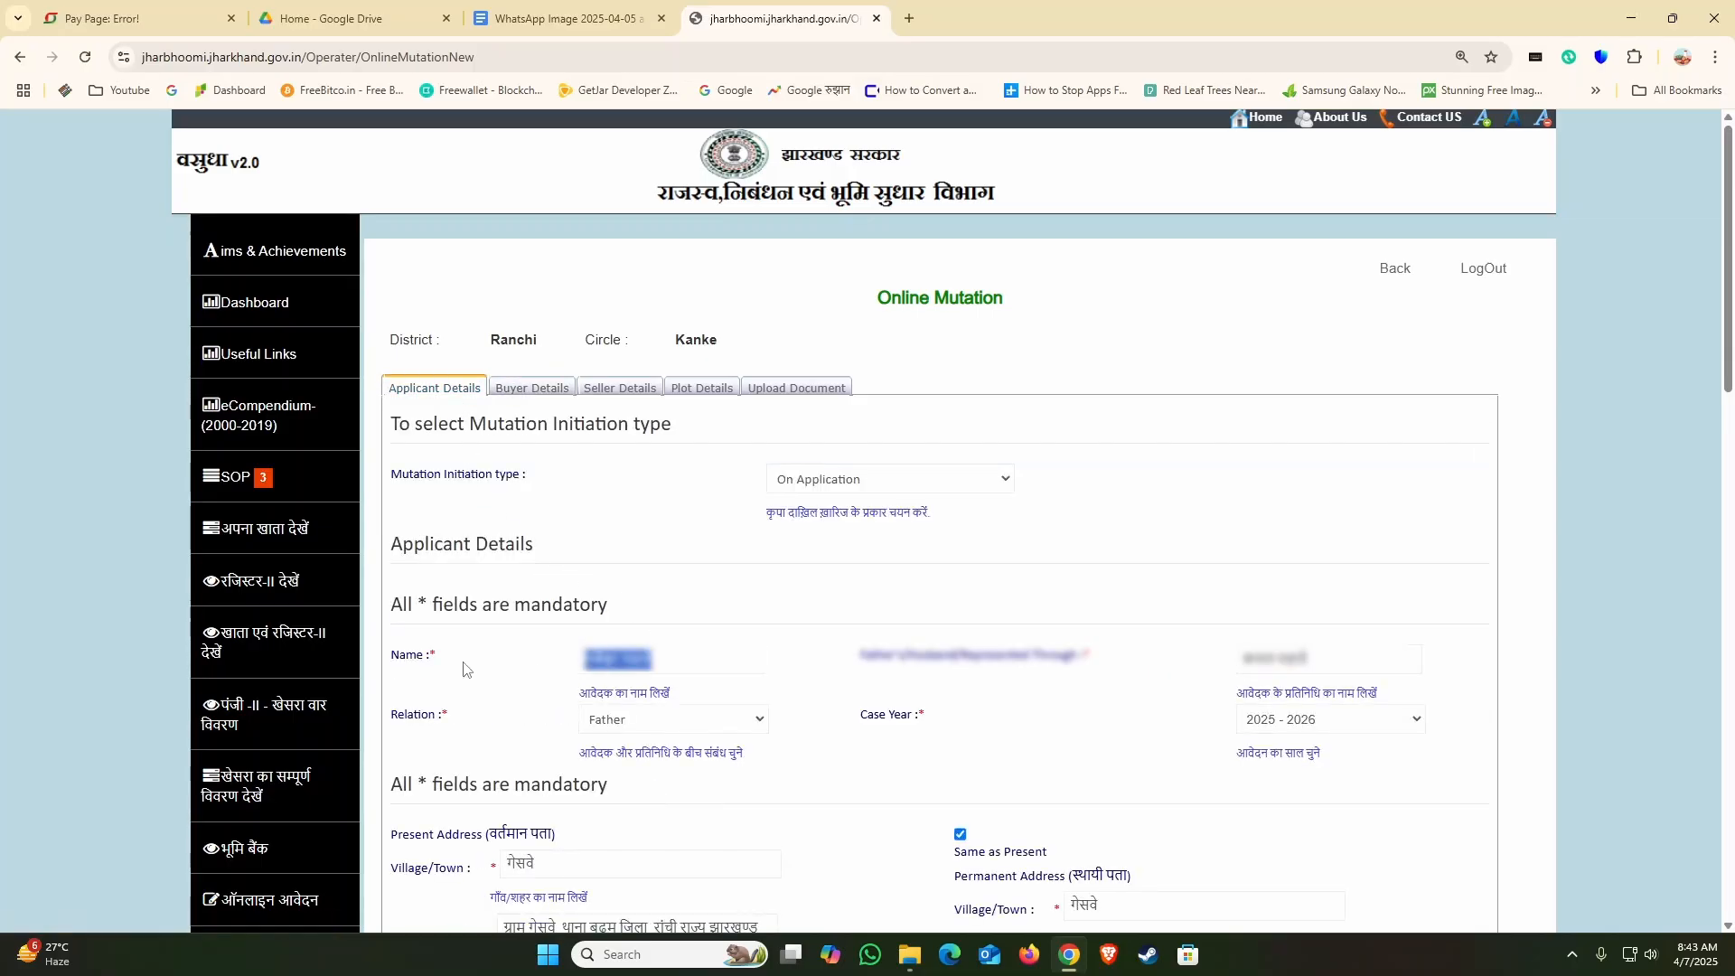
pyautogui.click(513, 392)
# Step: Copy the father's name from the applicant details into the first buyer's guardian name field
pyautogui.click(421, 398)
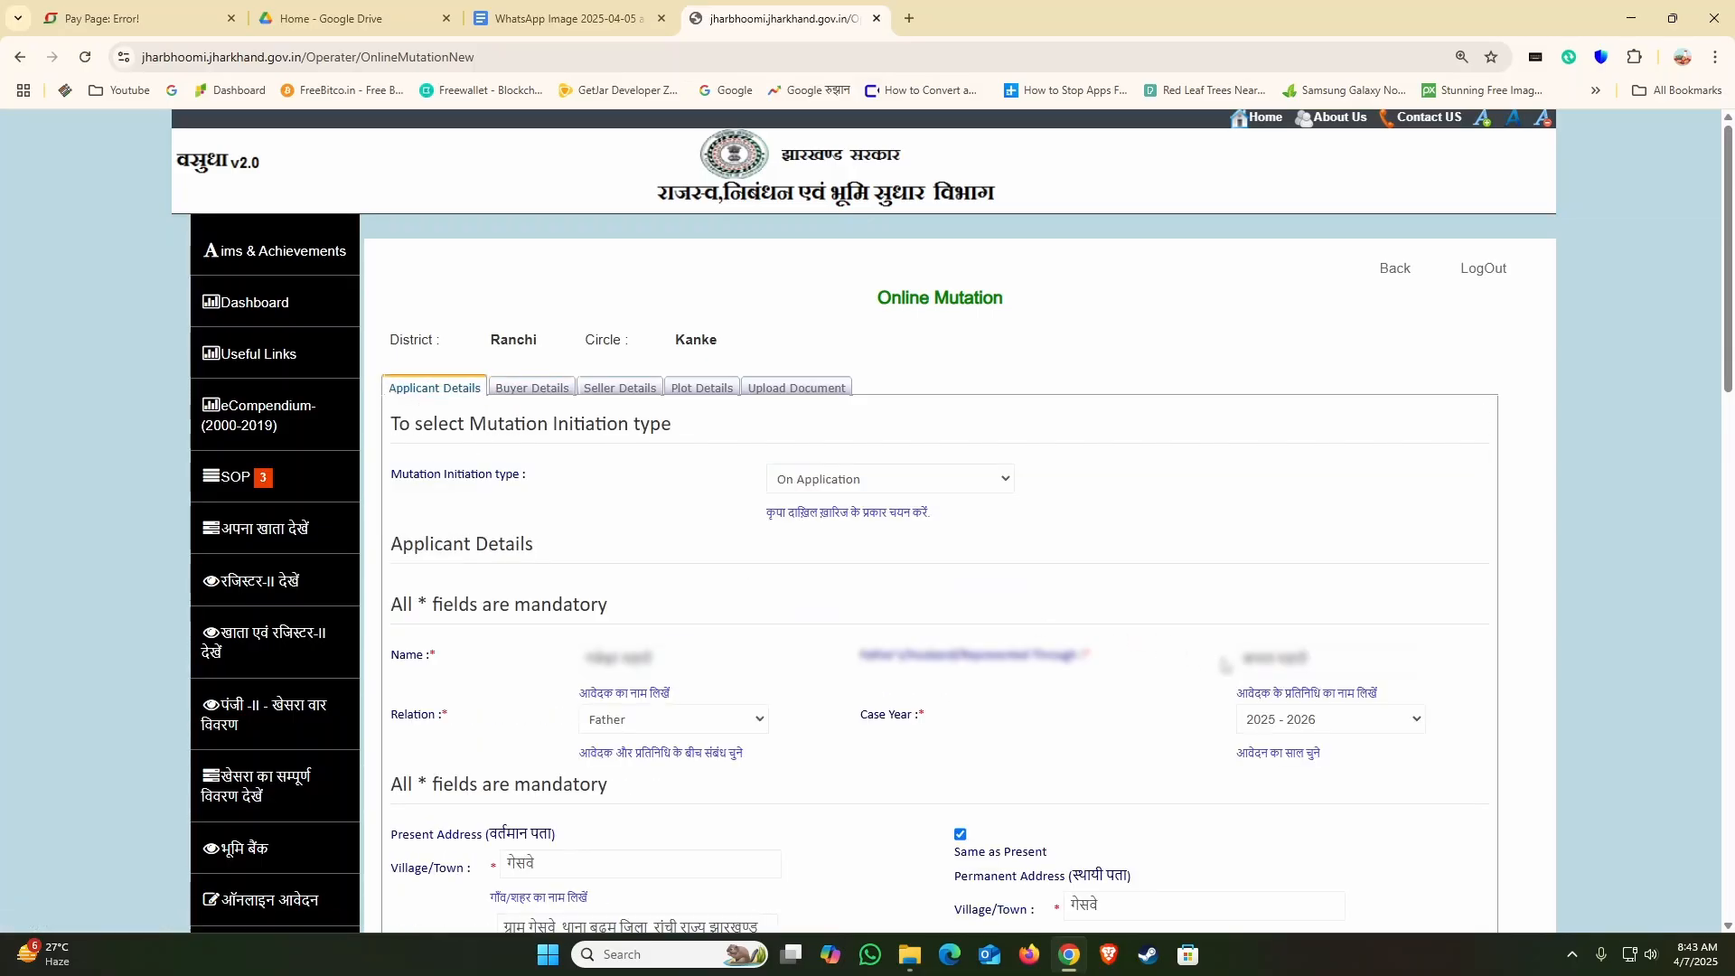
pyautogui.moveTo(1340, 664); pyautogui.dragTo(1033, 651)
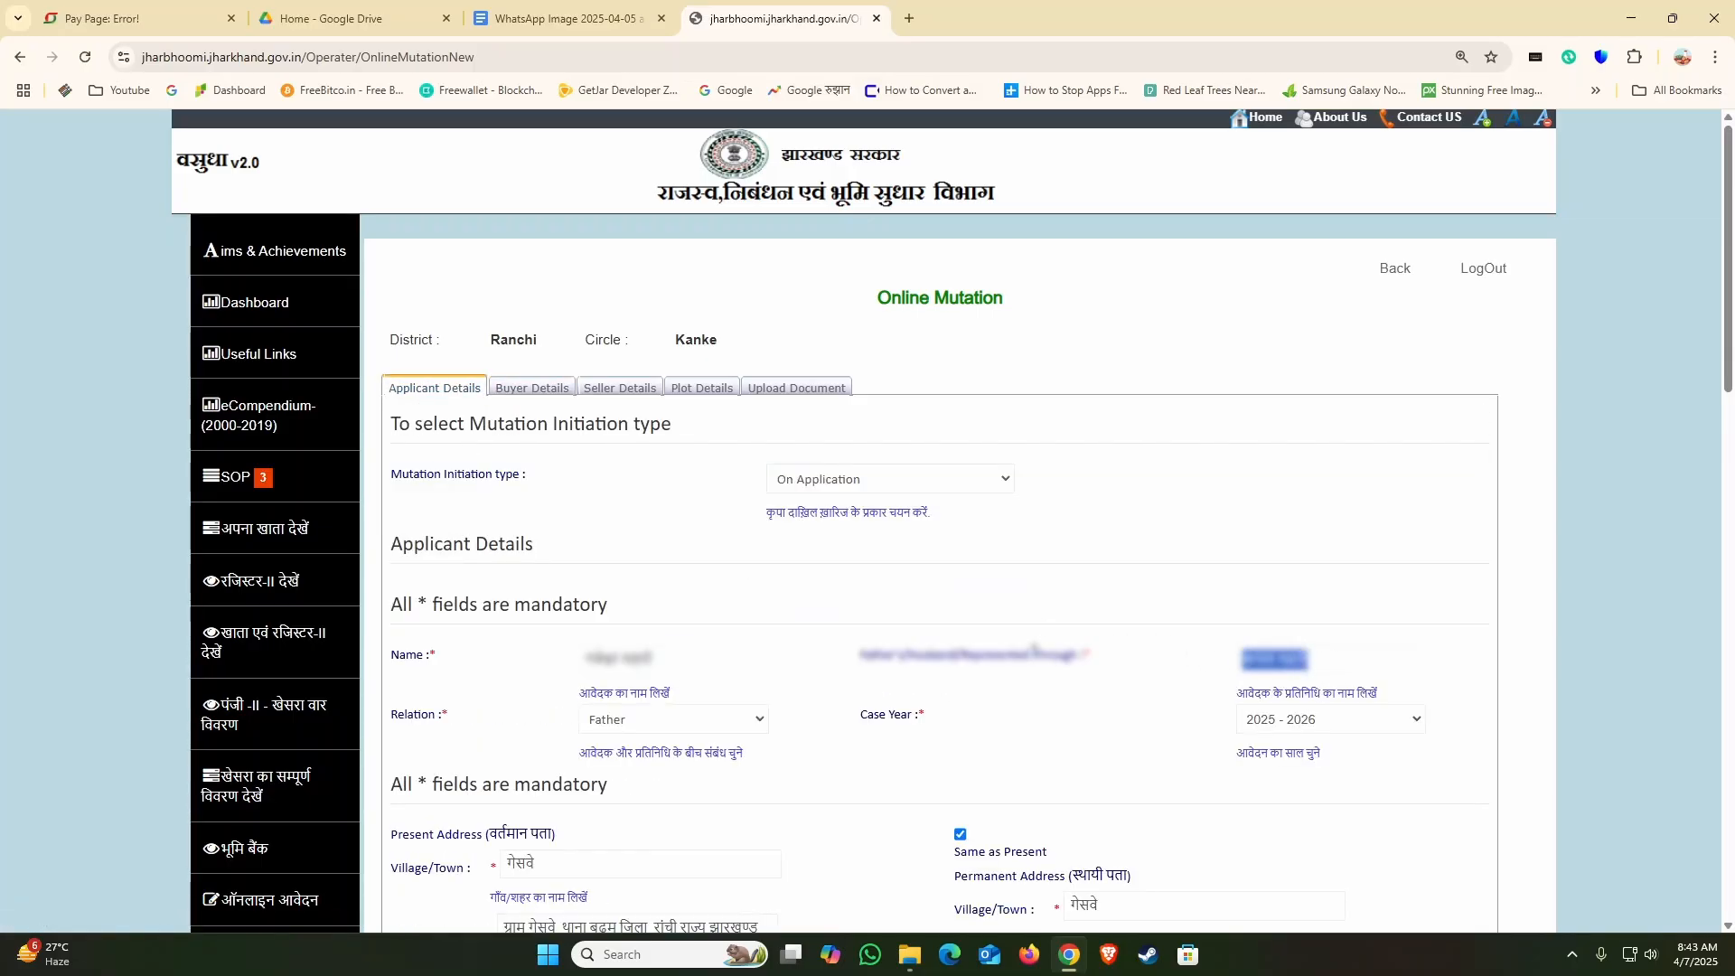
pyautogui.click(533, 389)
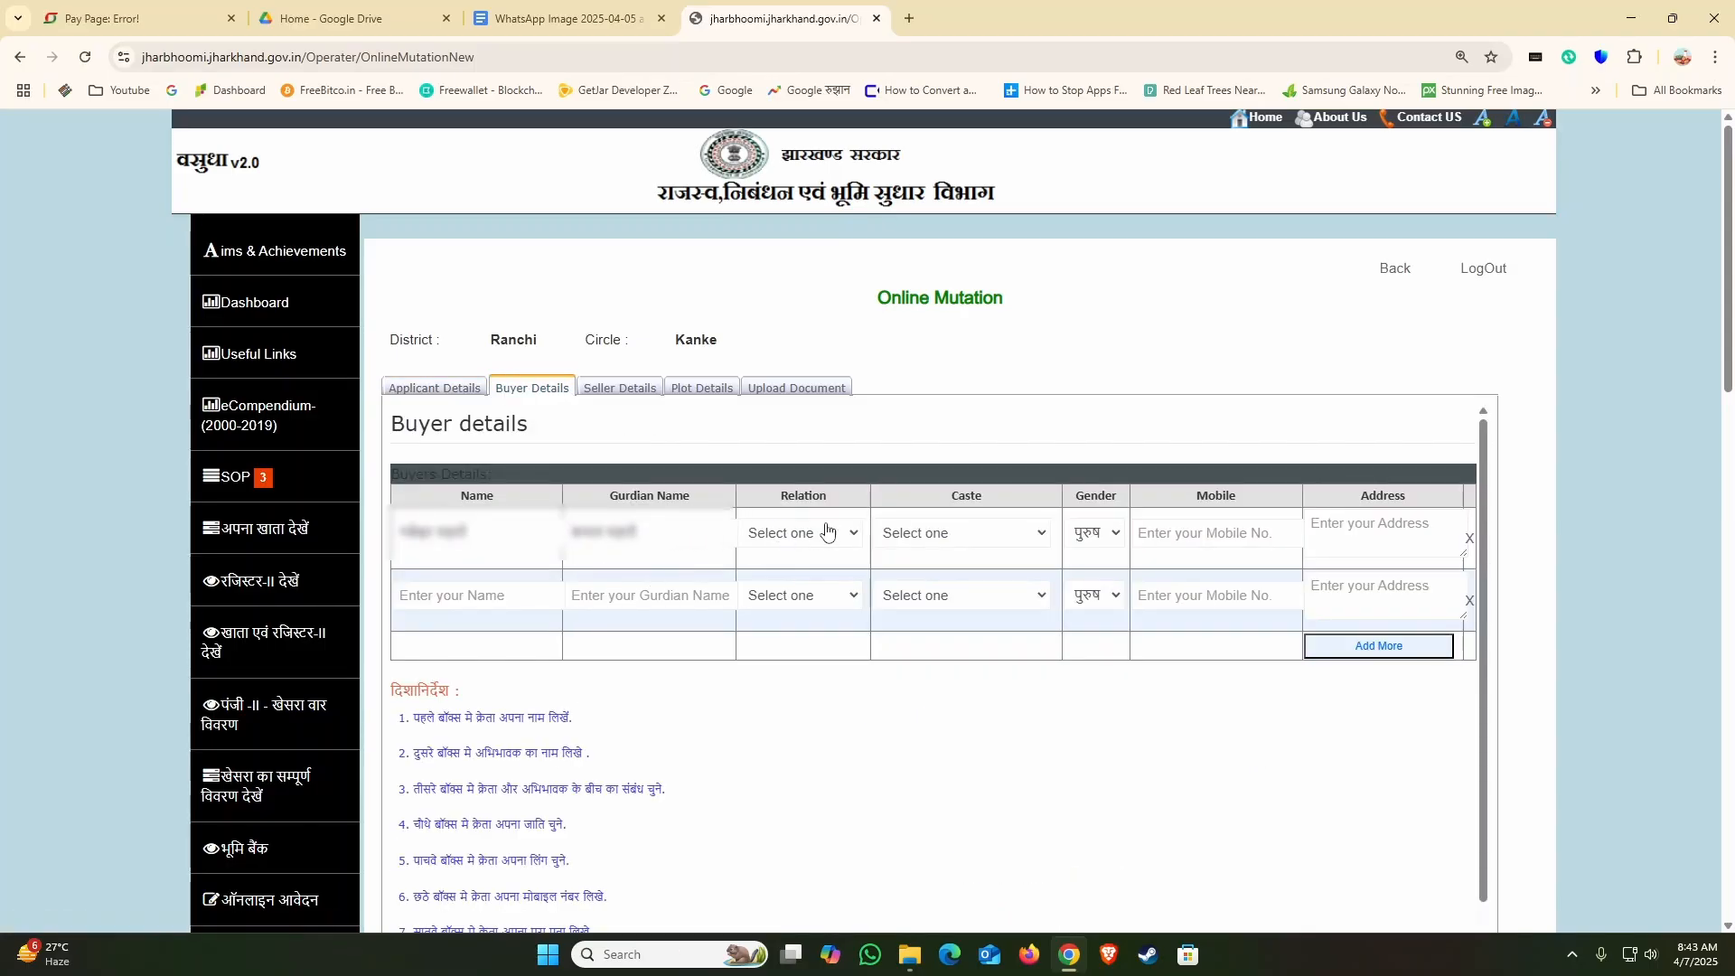
# Step: Set the first buyer's relation to पिता
pyautogui.click(783, 535)
pyautogui.scroll(-5, 792, 279)
pyautogui.scroll(-3, 792, 279)
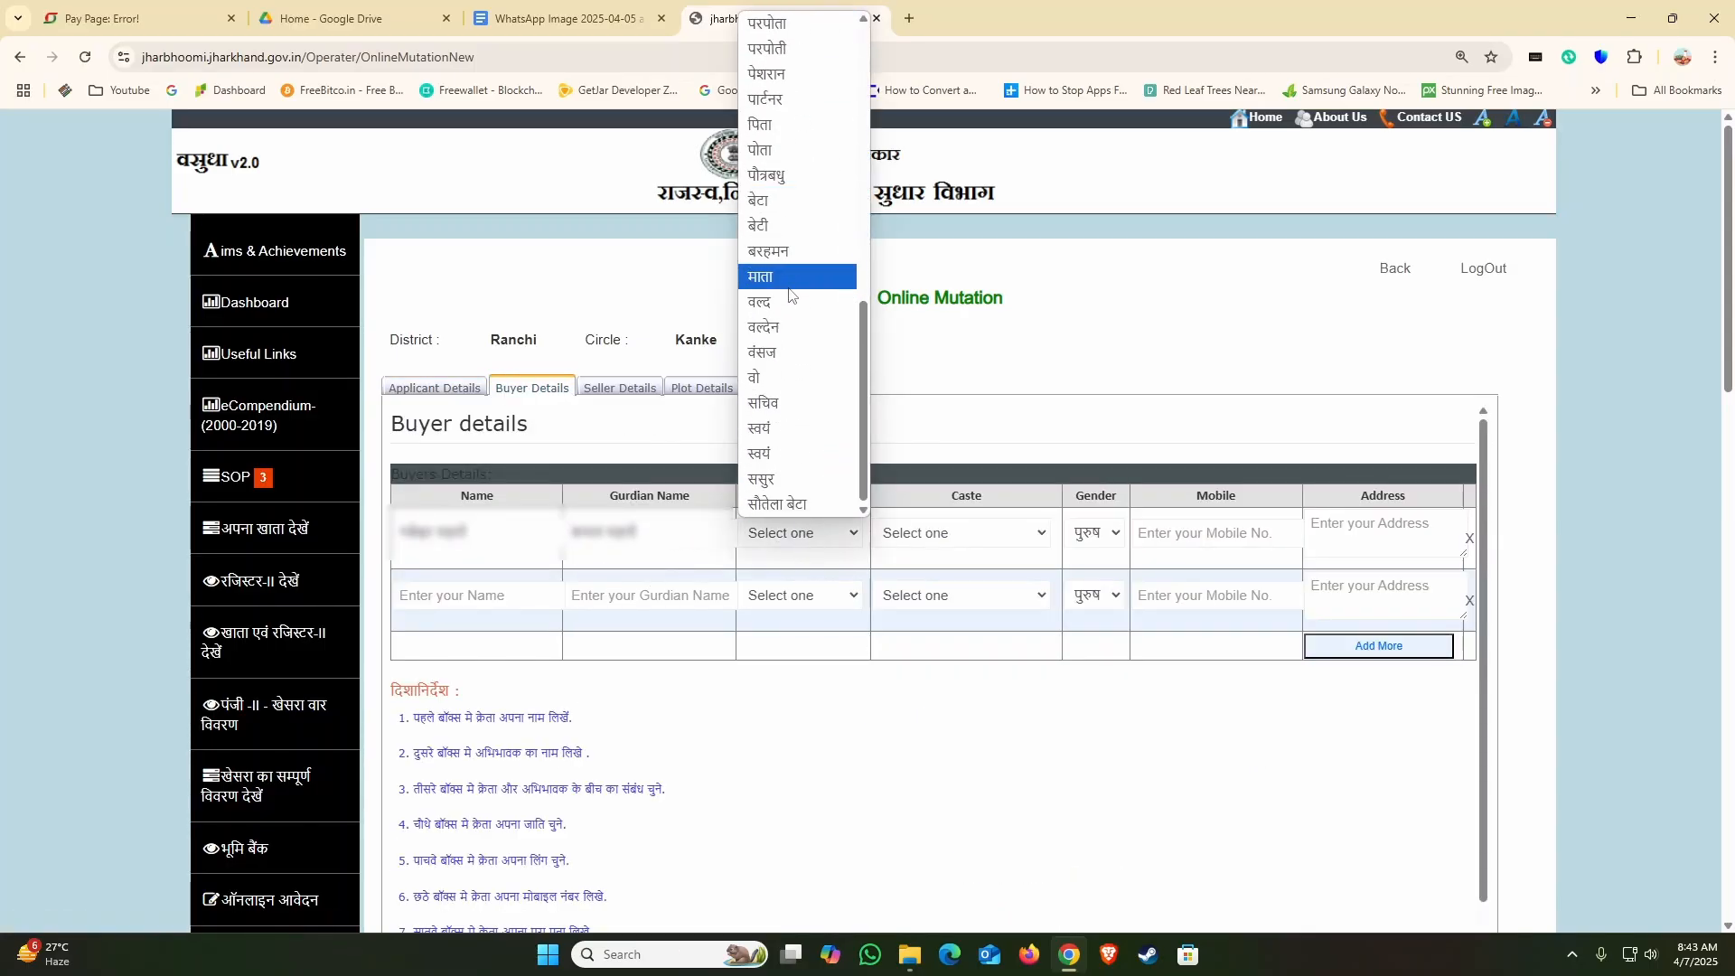
pyautogui.click(787, 130)
# Step: Set the first buyer's caste to the blank "--------" option and look through the other castes in the list
pyautogui.click(981, 535)
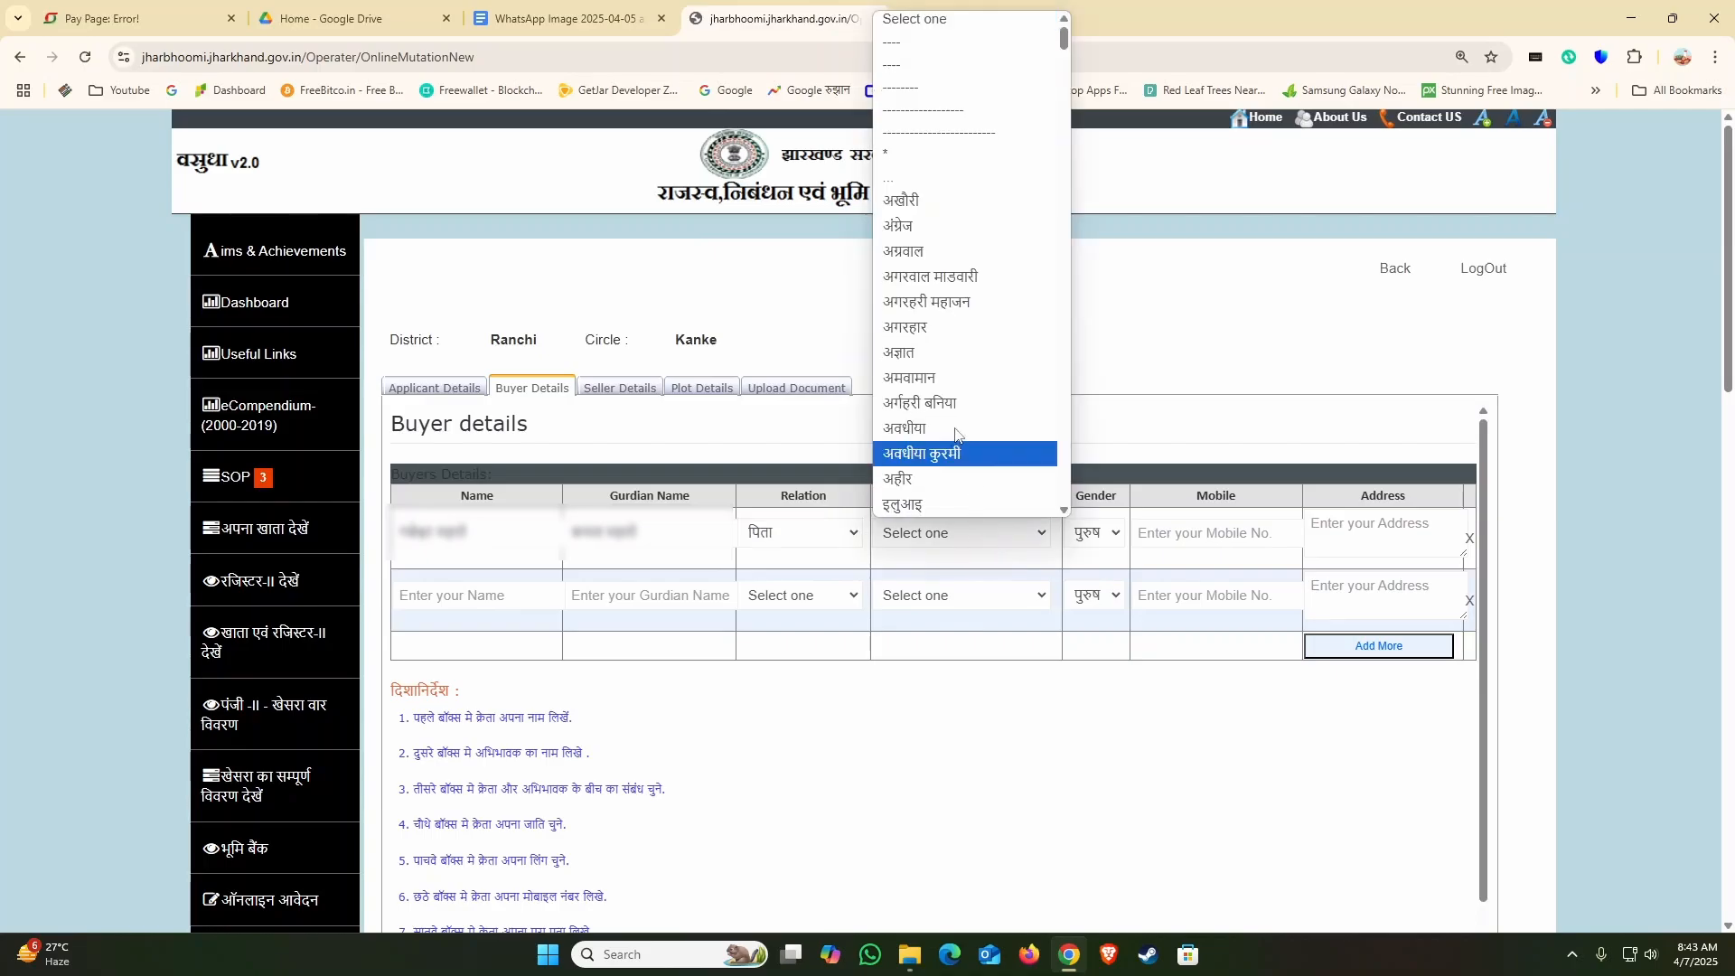
pyautogui.click(942, 91)
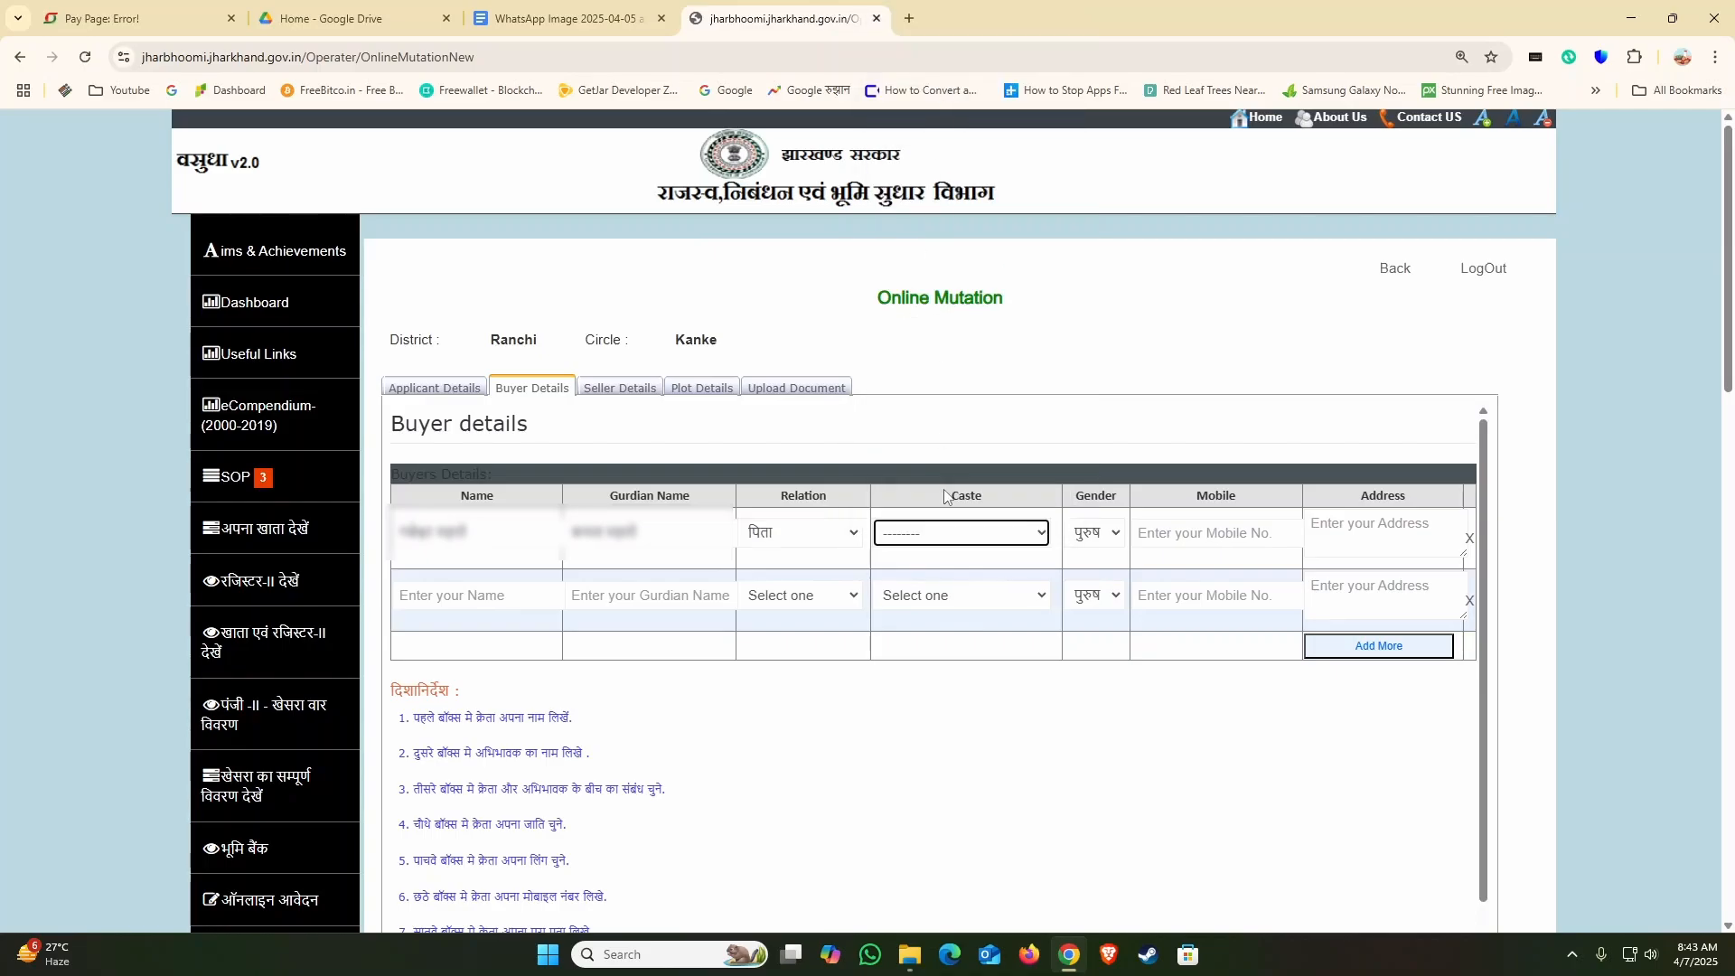
pyautogui.click(960, 543)
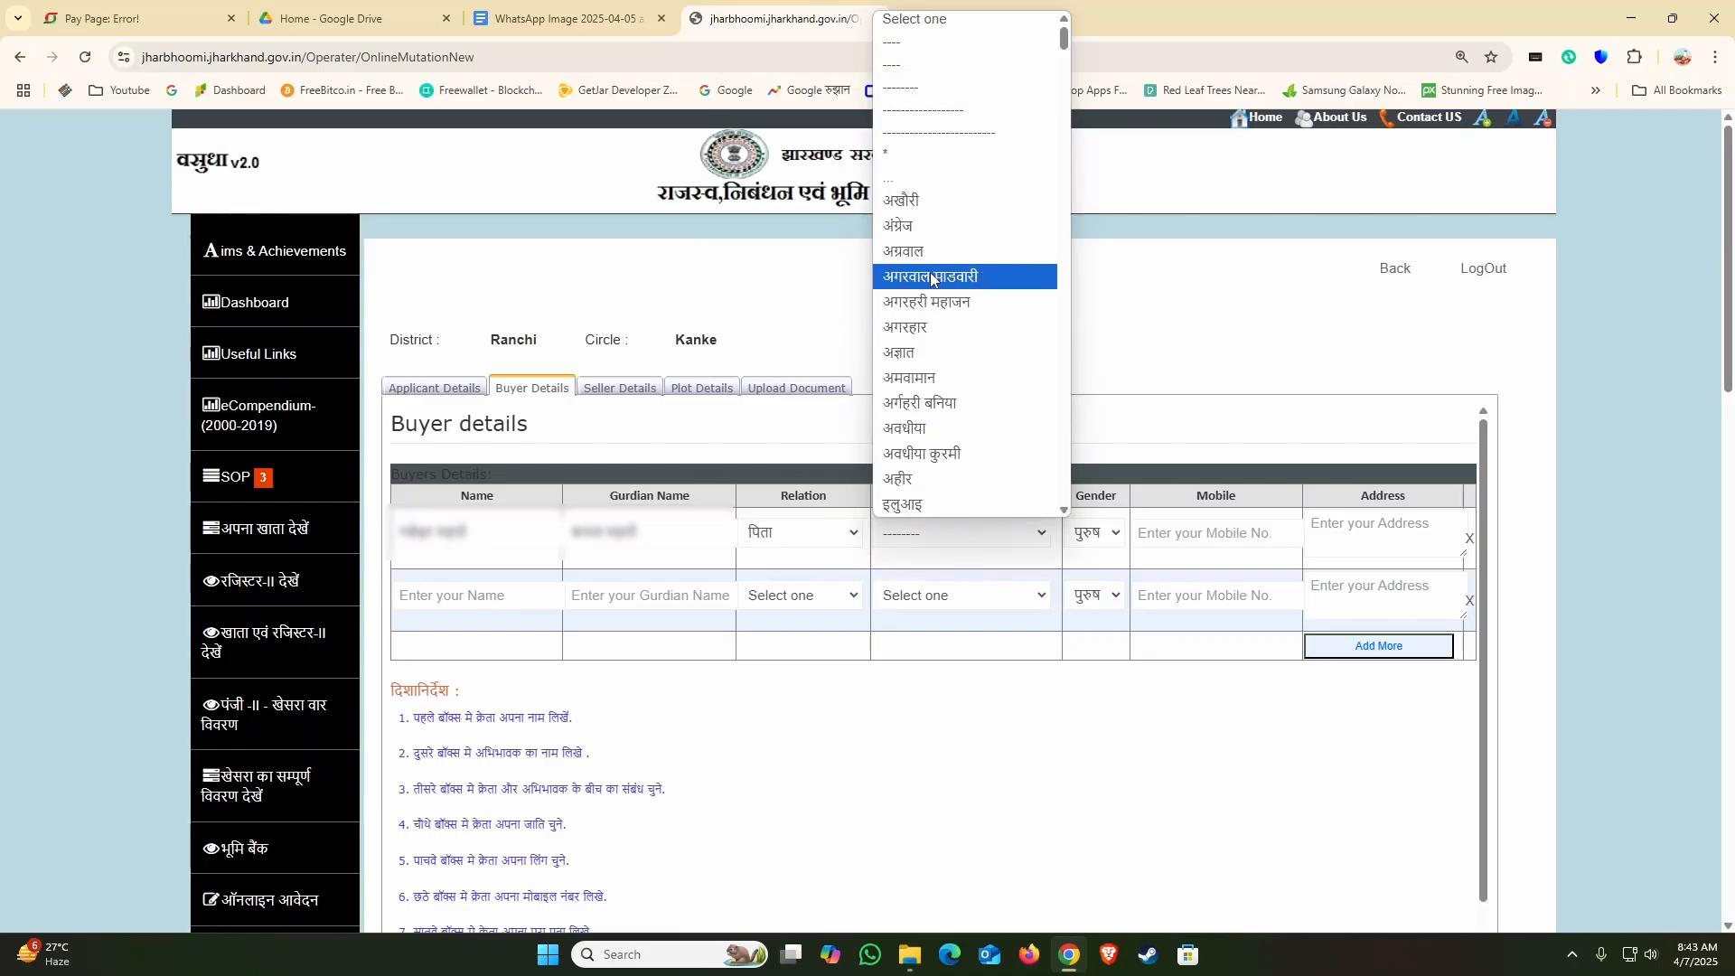
pyautogui.scroll(-15, 930, 382)
pyautogui.scroll(-20, 933, 382)
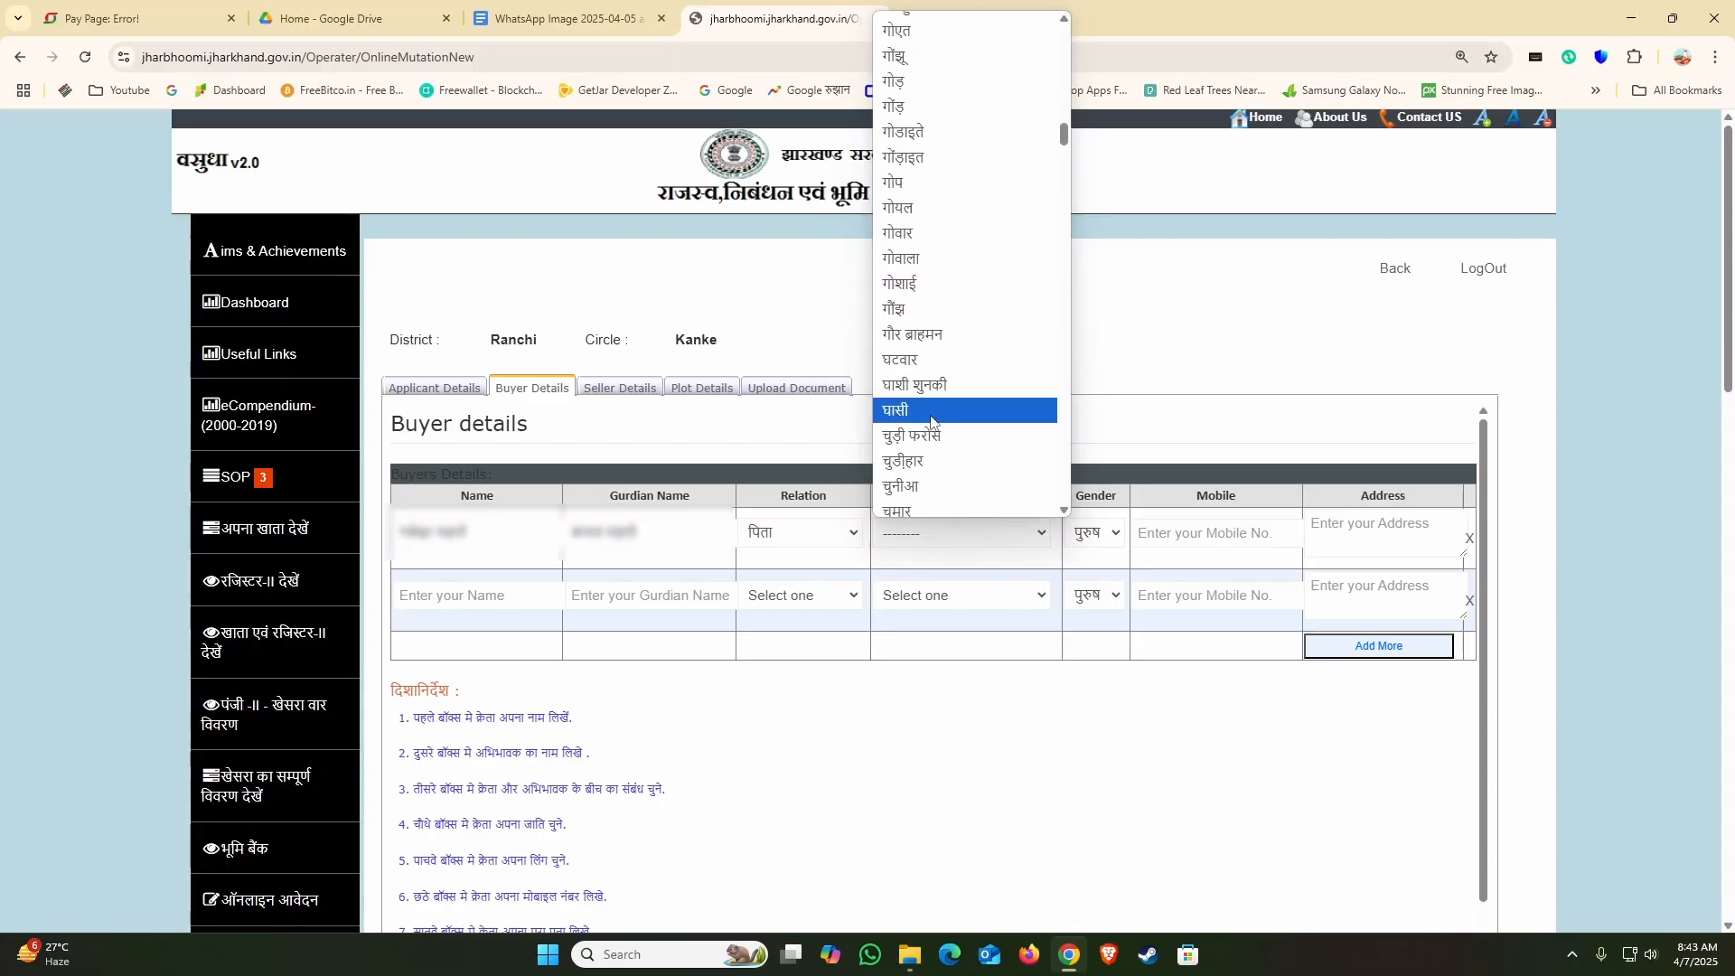
pyautogui.scroll(-5, 935, 463)
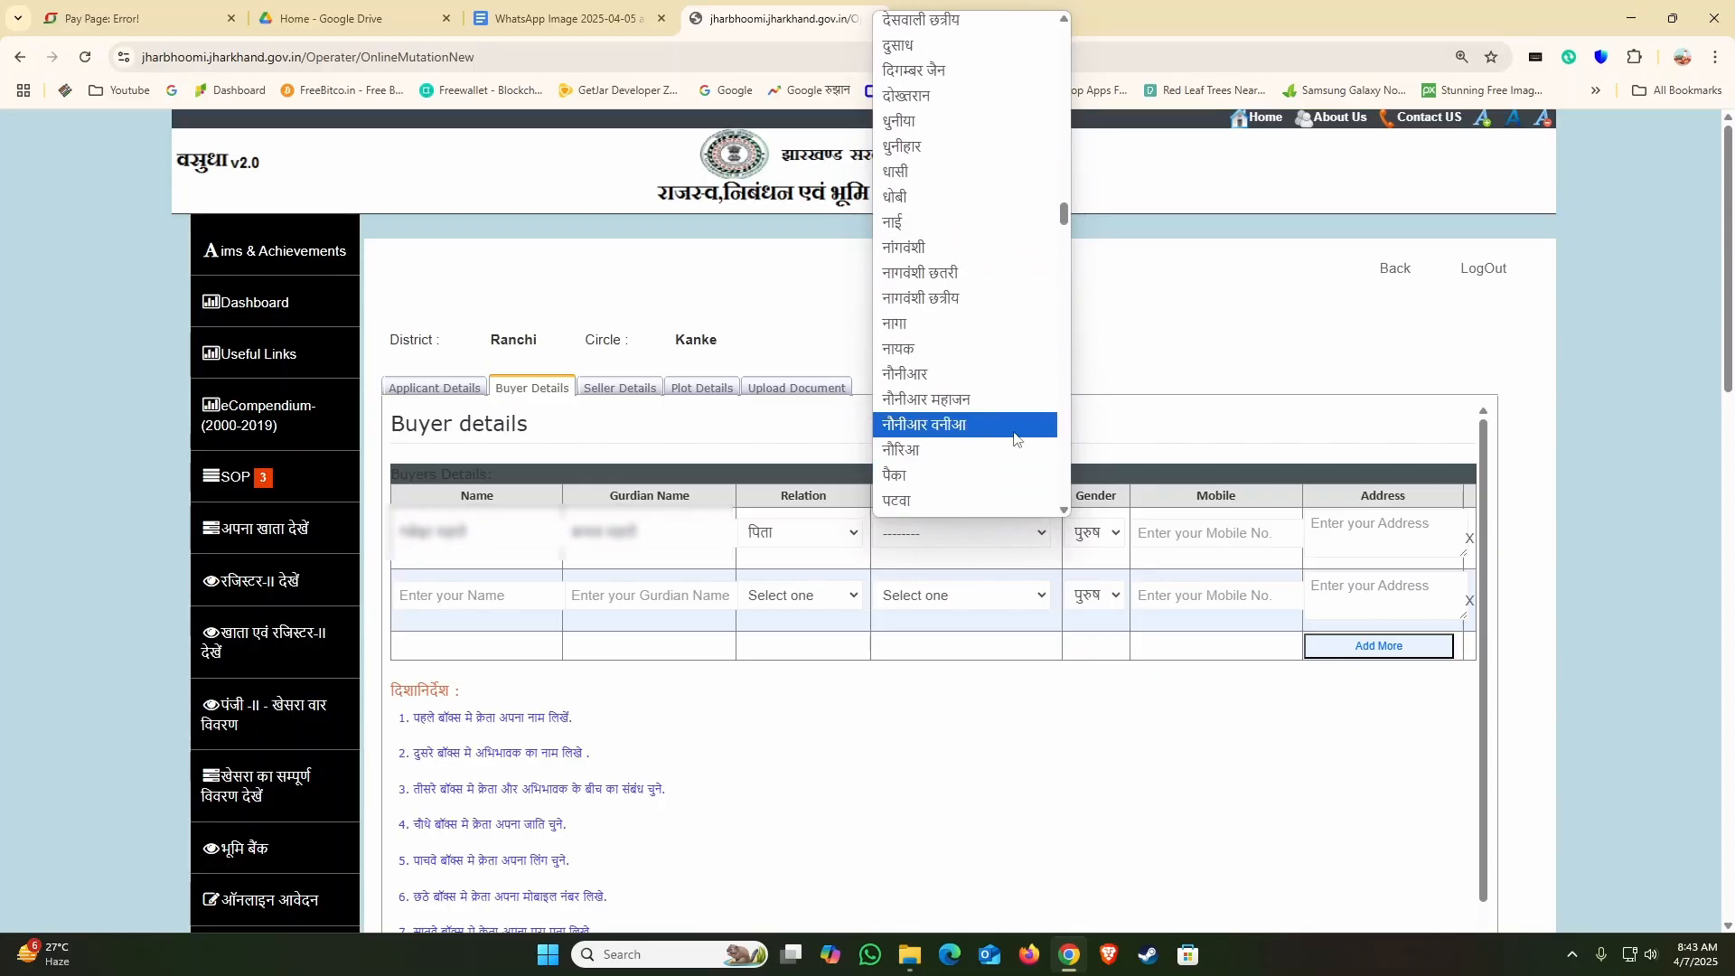
pyautogui.click(1146, 414)
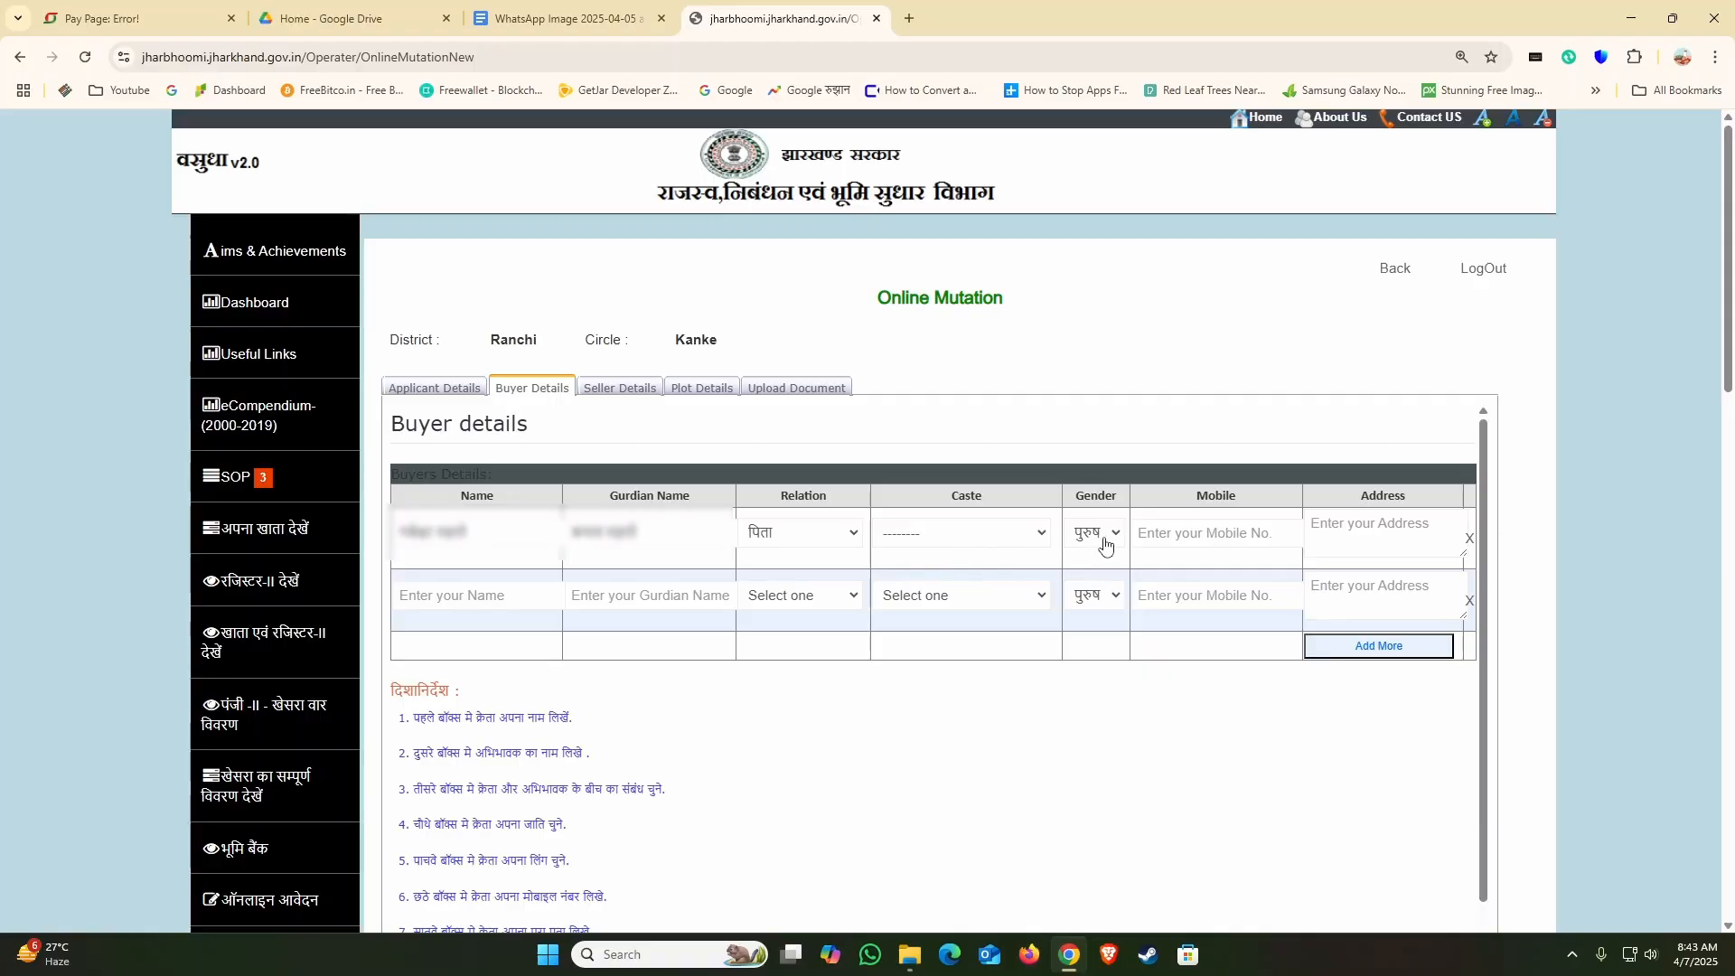
# Step: Enter a ten-zero placeholder as the first buyer's mobile number and copy the present address from the applicant details into the buyer's Address field
pyautogui.write('0000000000')
pyautogui.click(434, 388)
pyautogui.scroll(-3, 632, 633)
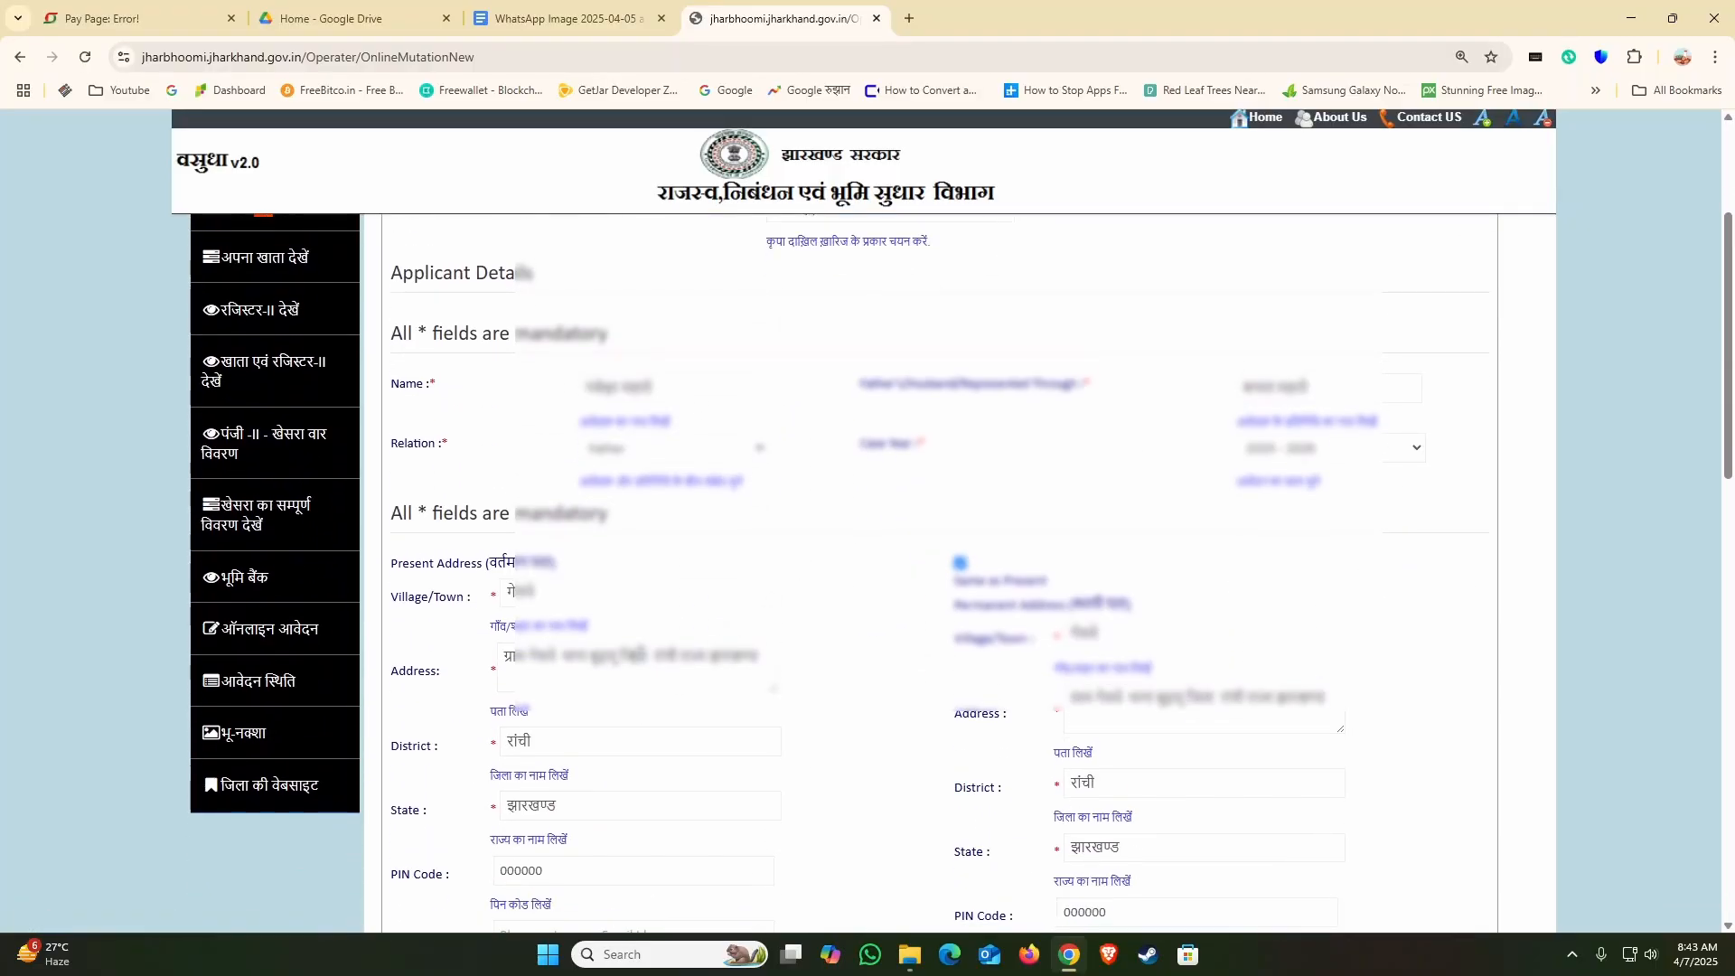
pyautogui.tripleClick(632, 657)
pyautogui.scroll(3, 634, 637)
pyautogui.click(532, 387)
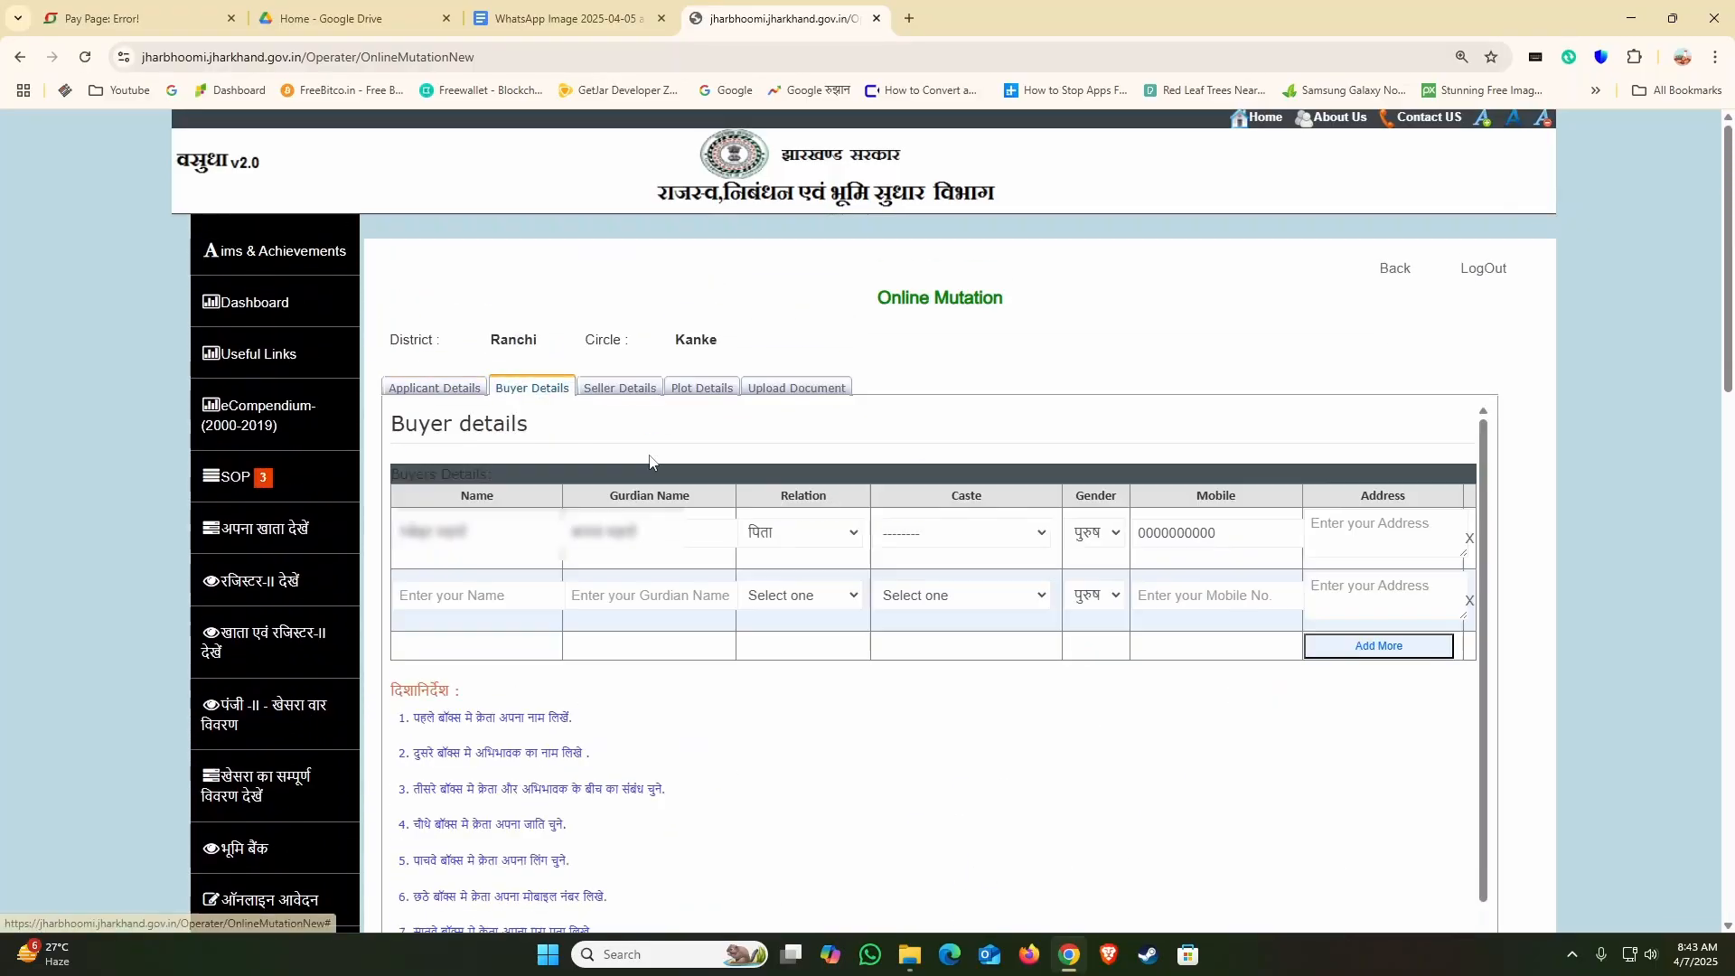
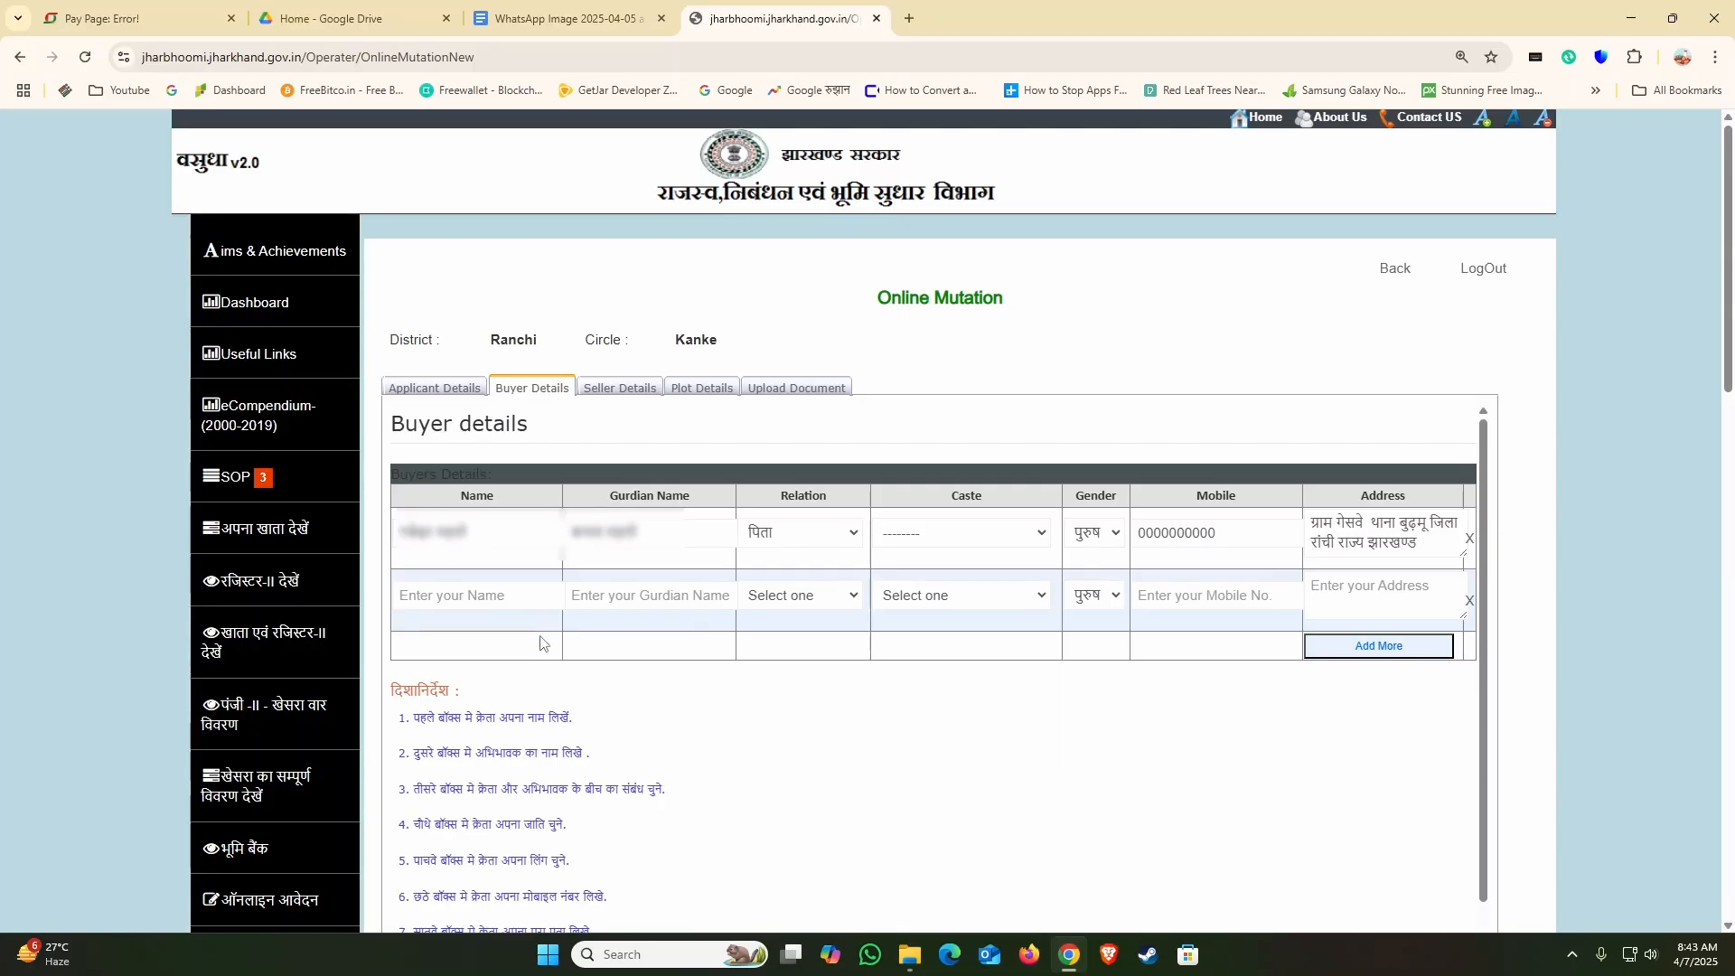
# Step: Copy the second buyer's name from the Google Docs document into the Name field of the second buyer row
pyautogui.click(623, 18)
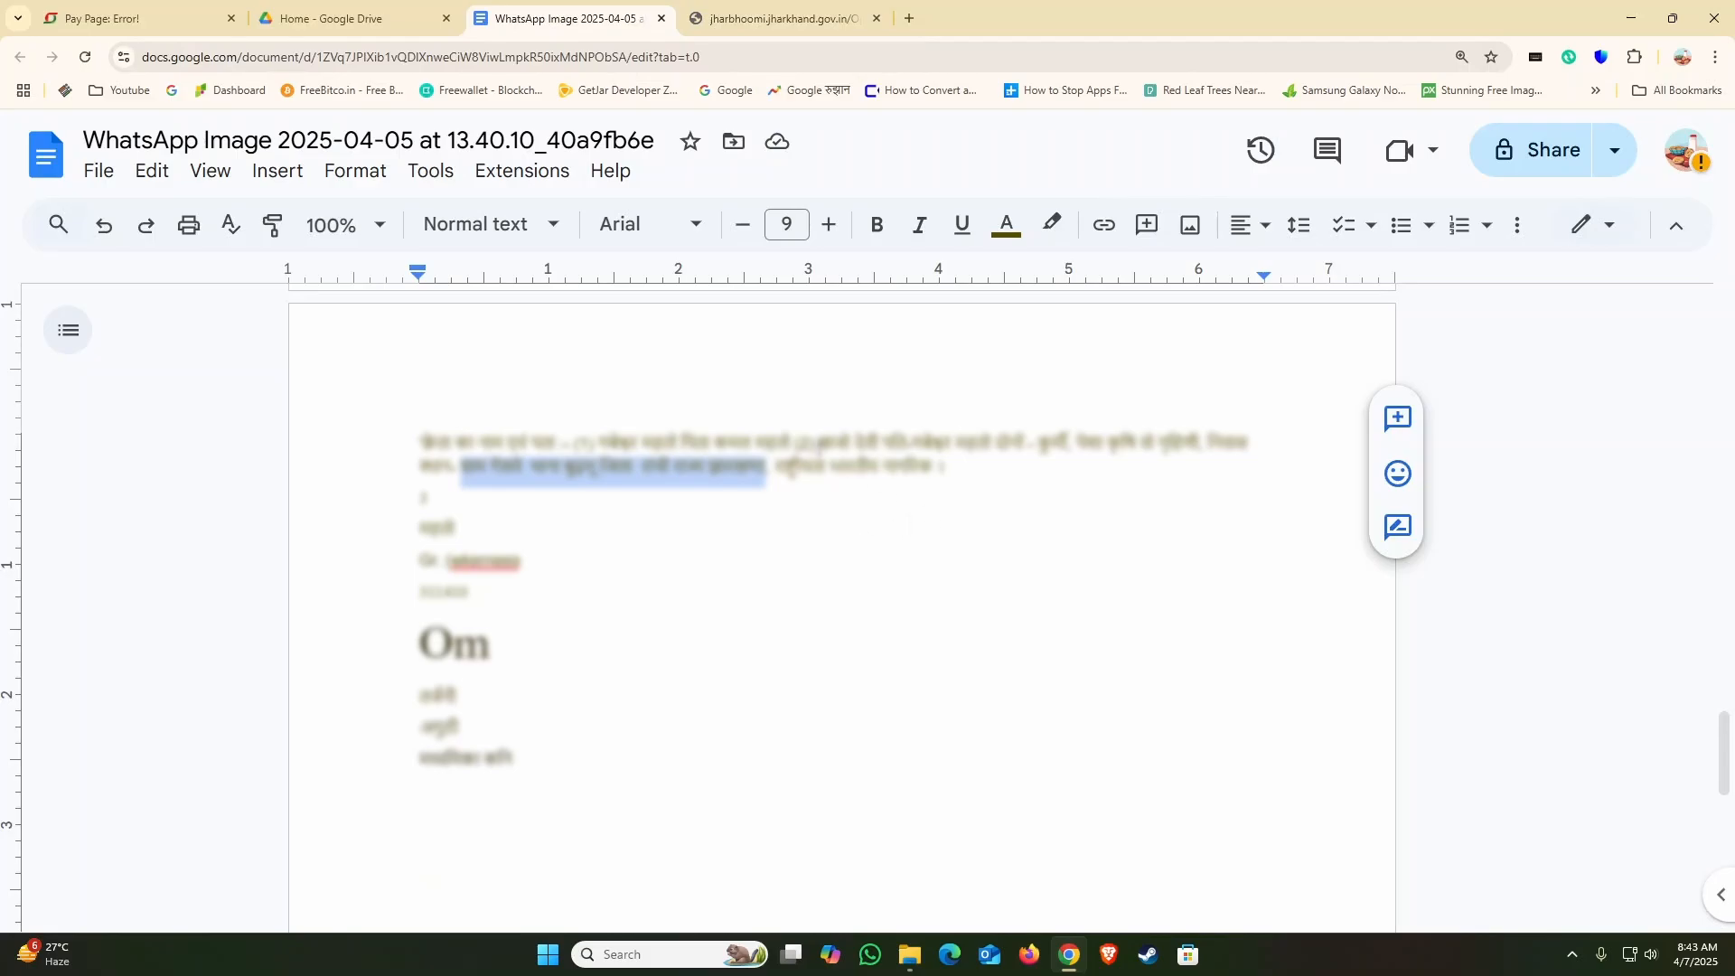
pyautogui.doubleClick(848, 442)
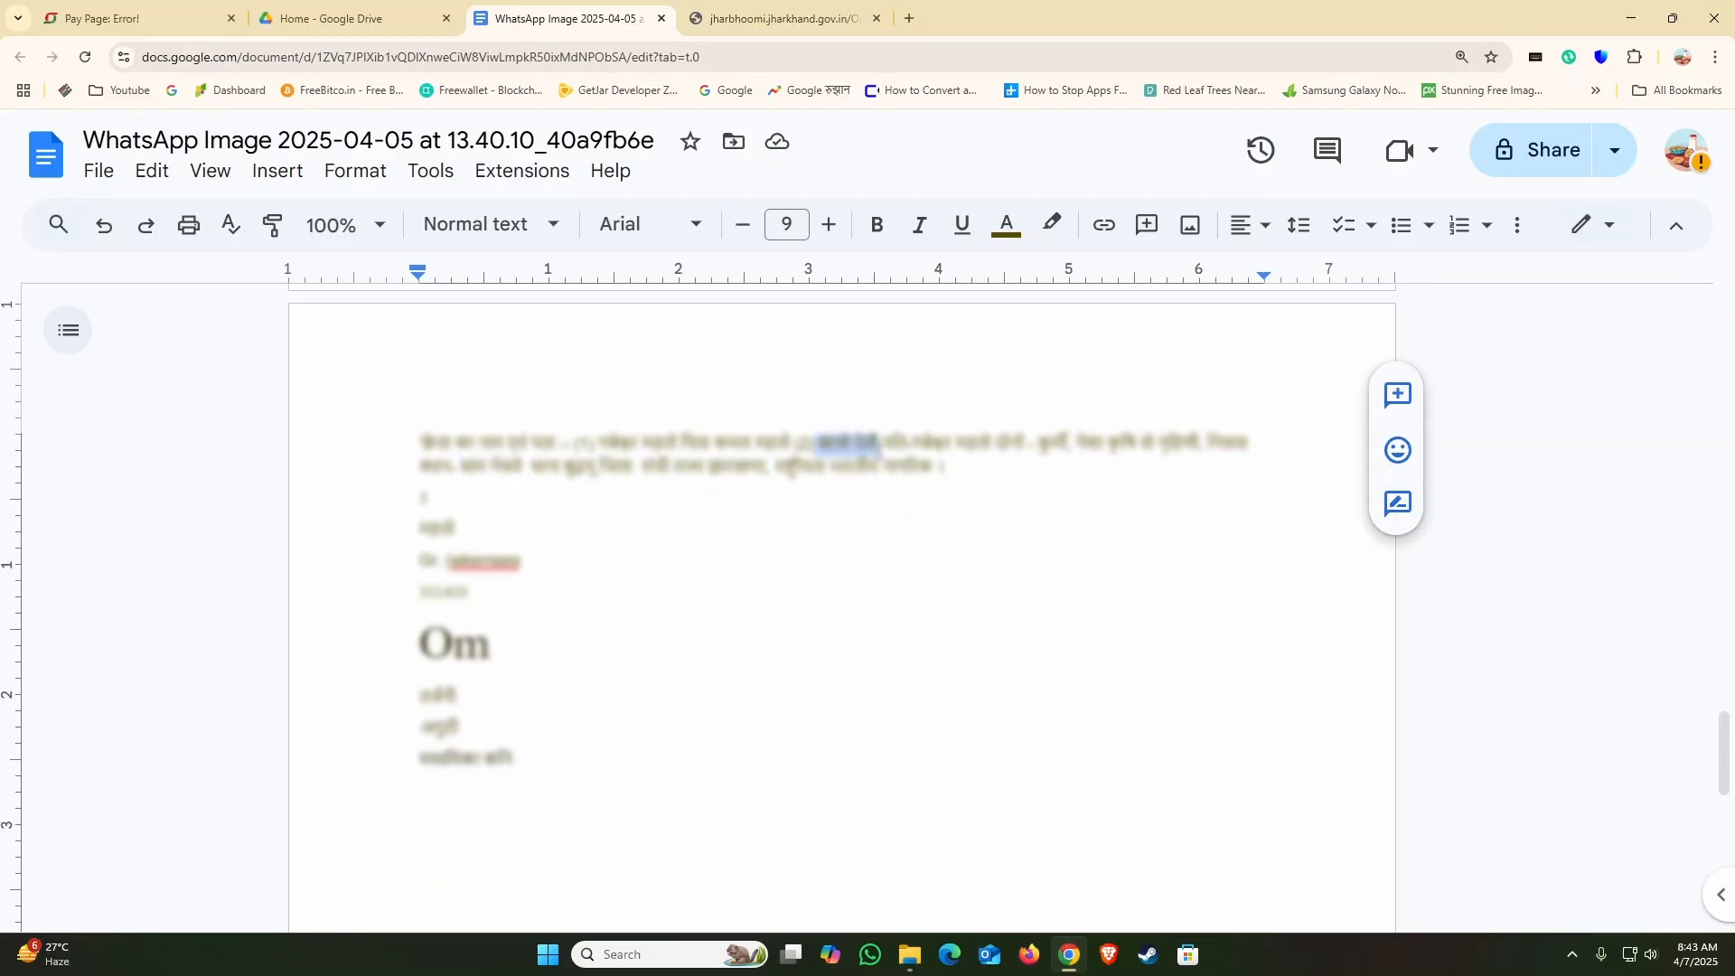
pyautogui.click(832, 442)
pyautogui.moveTo(820, 442); pyautogui.dragTo(884, 443)
pyautogui.click(777, 18)
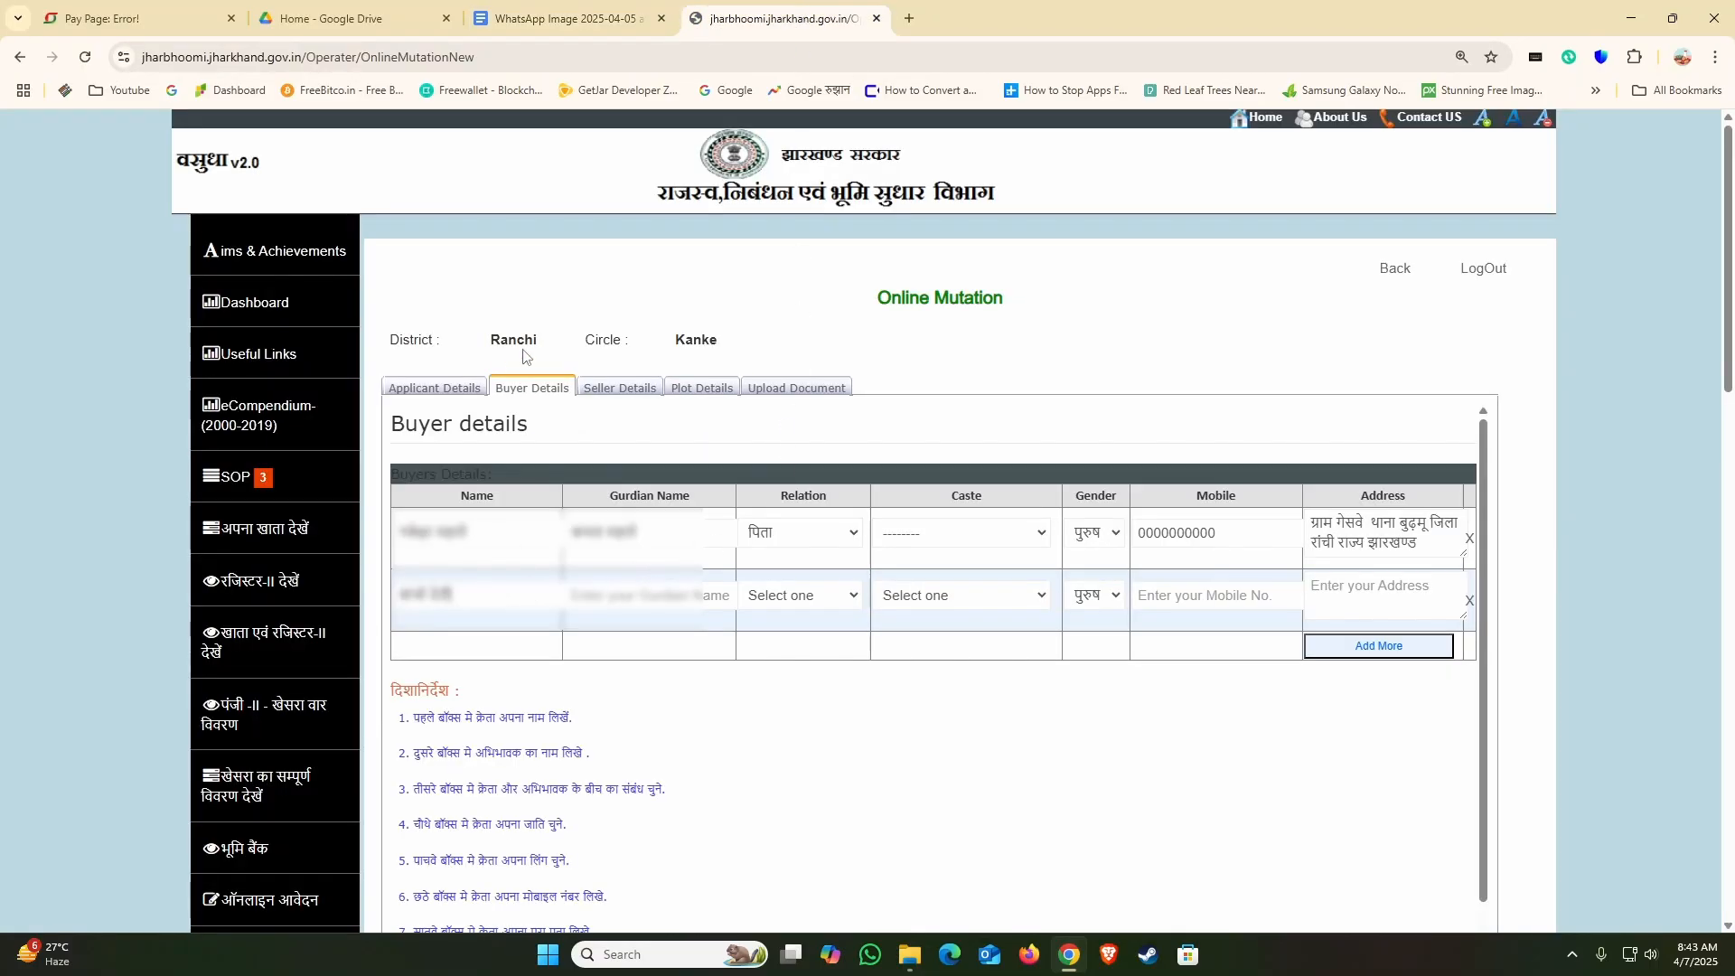
# Step: Copy the second buyer's guardian name from the Google Docs document into the Gurdian Name field of the second buyer row
pyautogui.click(569, 18)
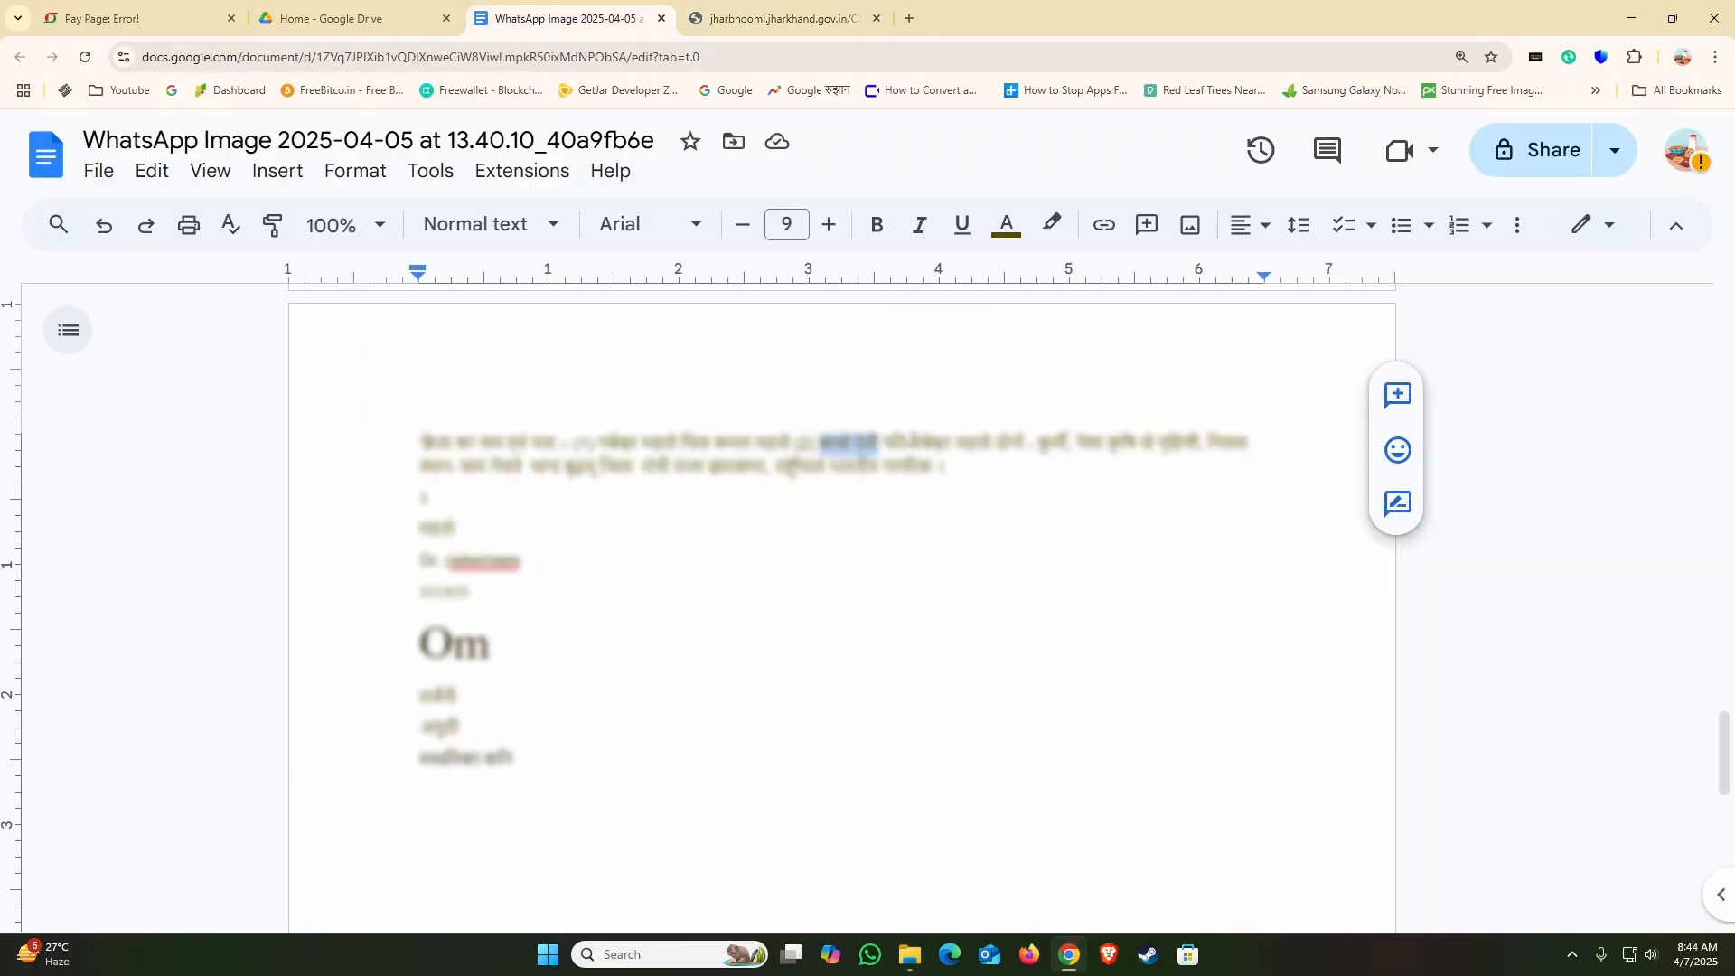
pyautogui.moveTo(912, 443); pyautogui.dragTo(992, 443)
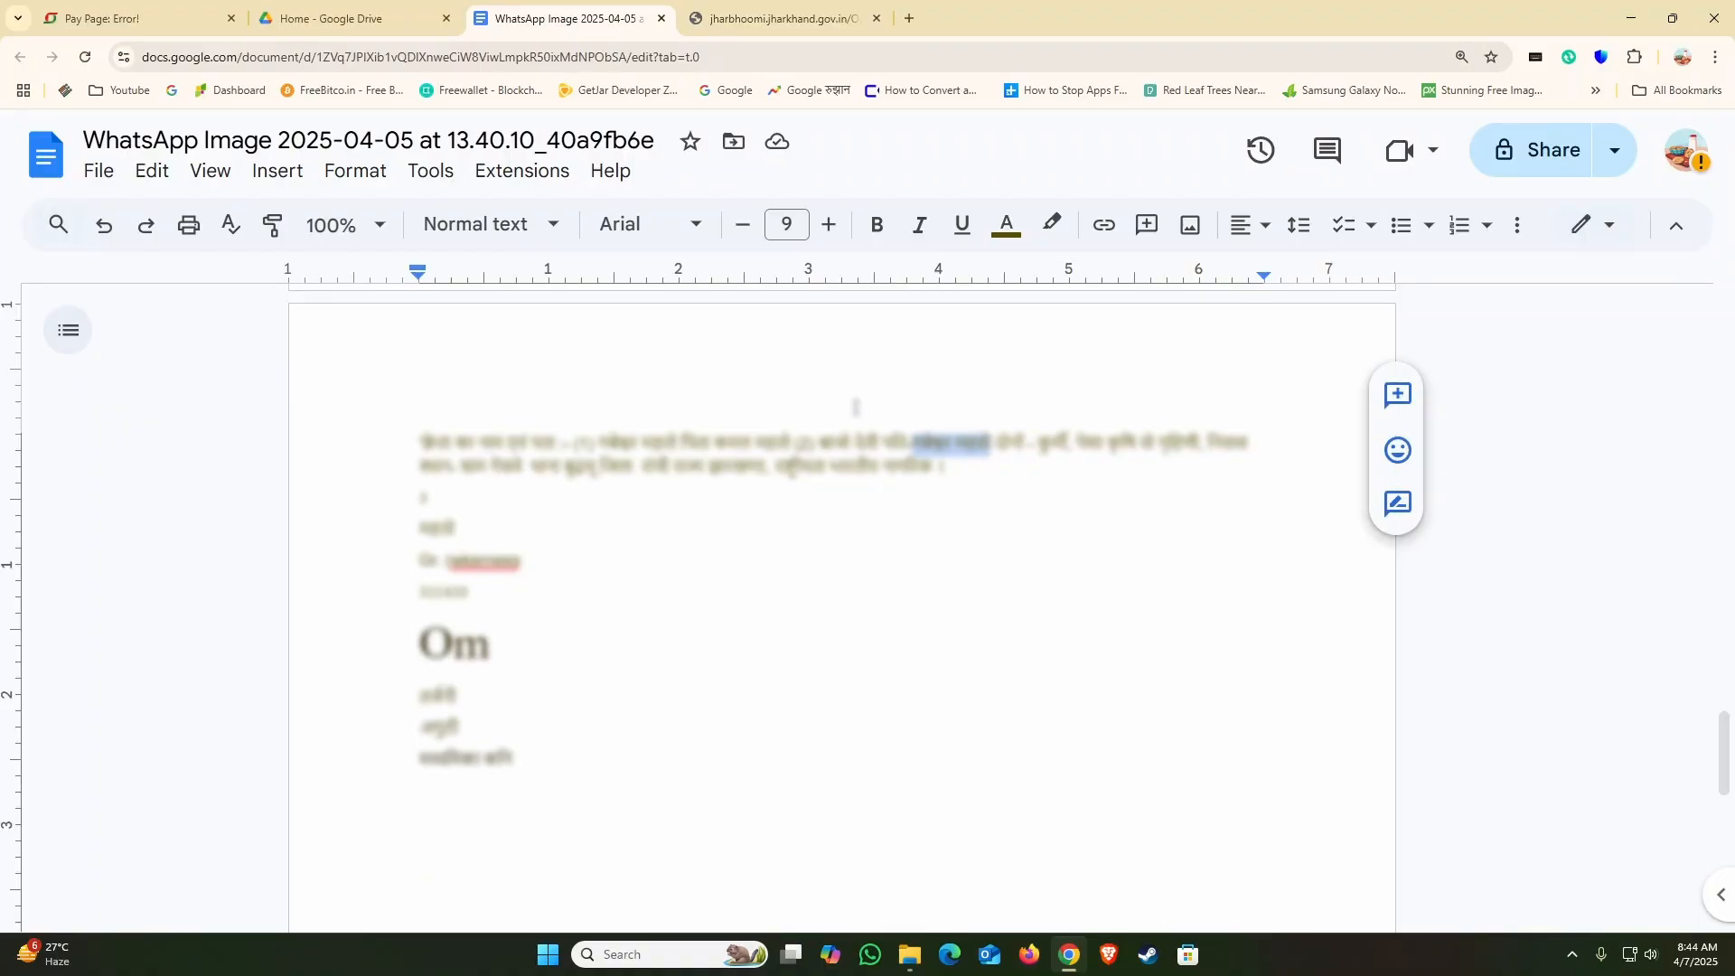
pyautogui.click(781, 18)
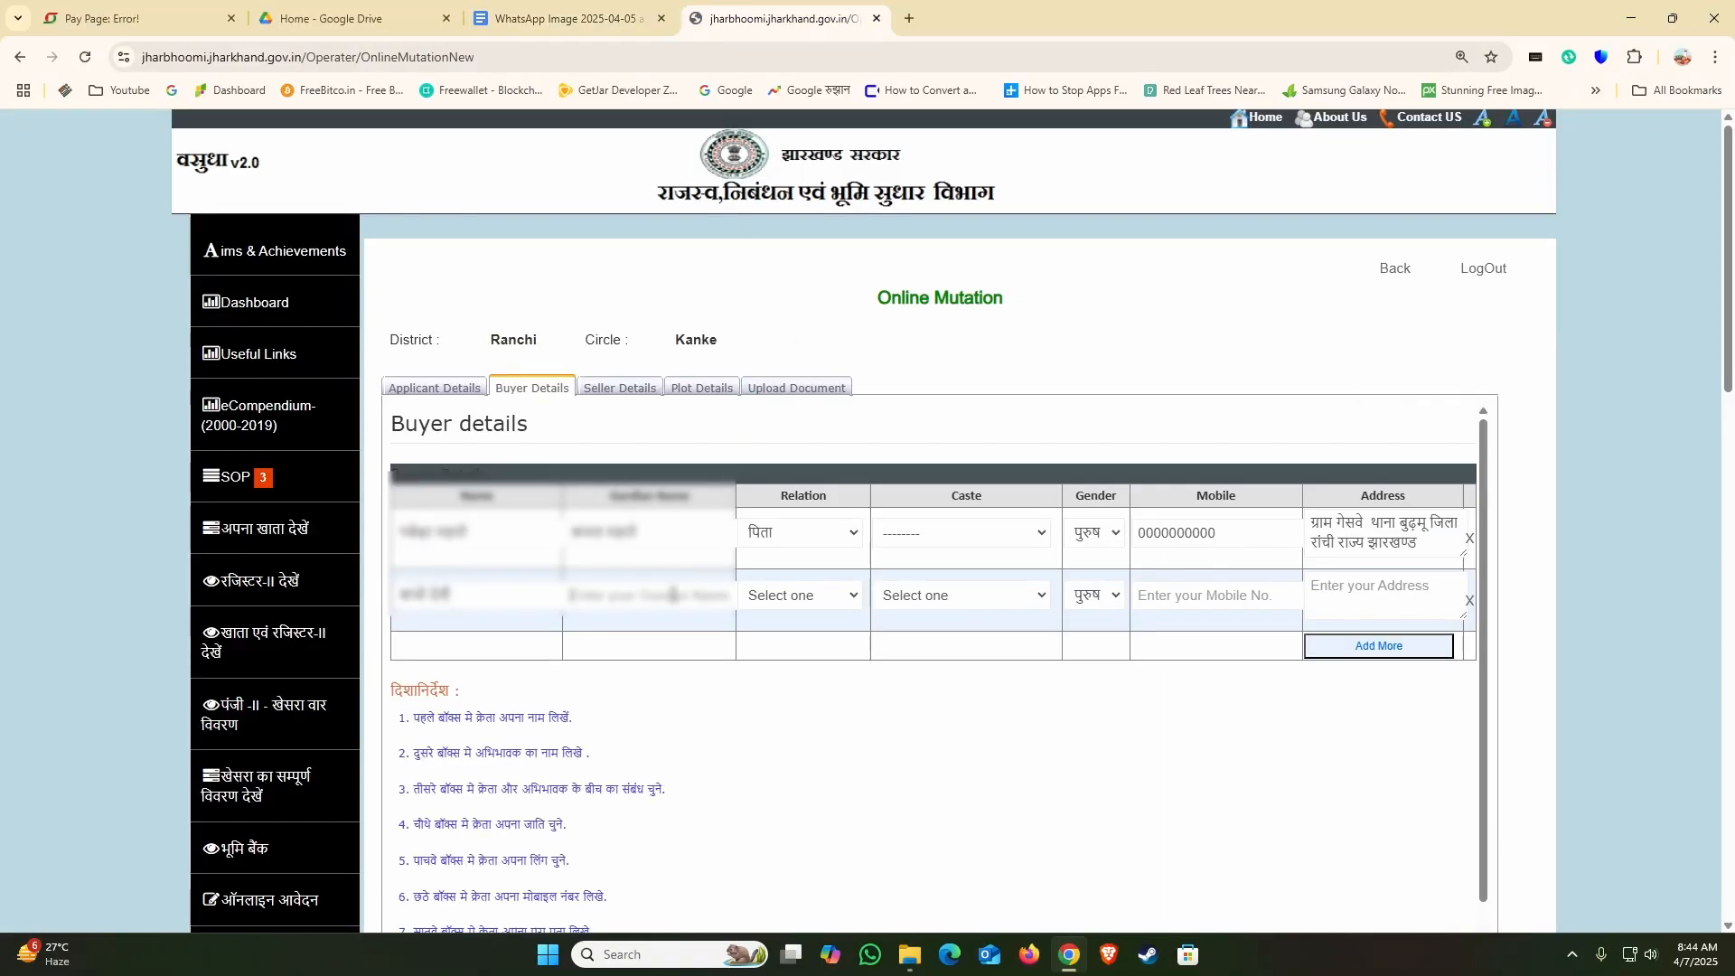
pyautogui.hotkey('ctrl', 'v')
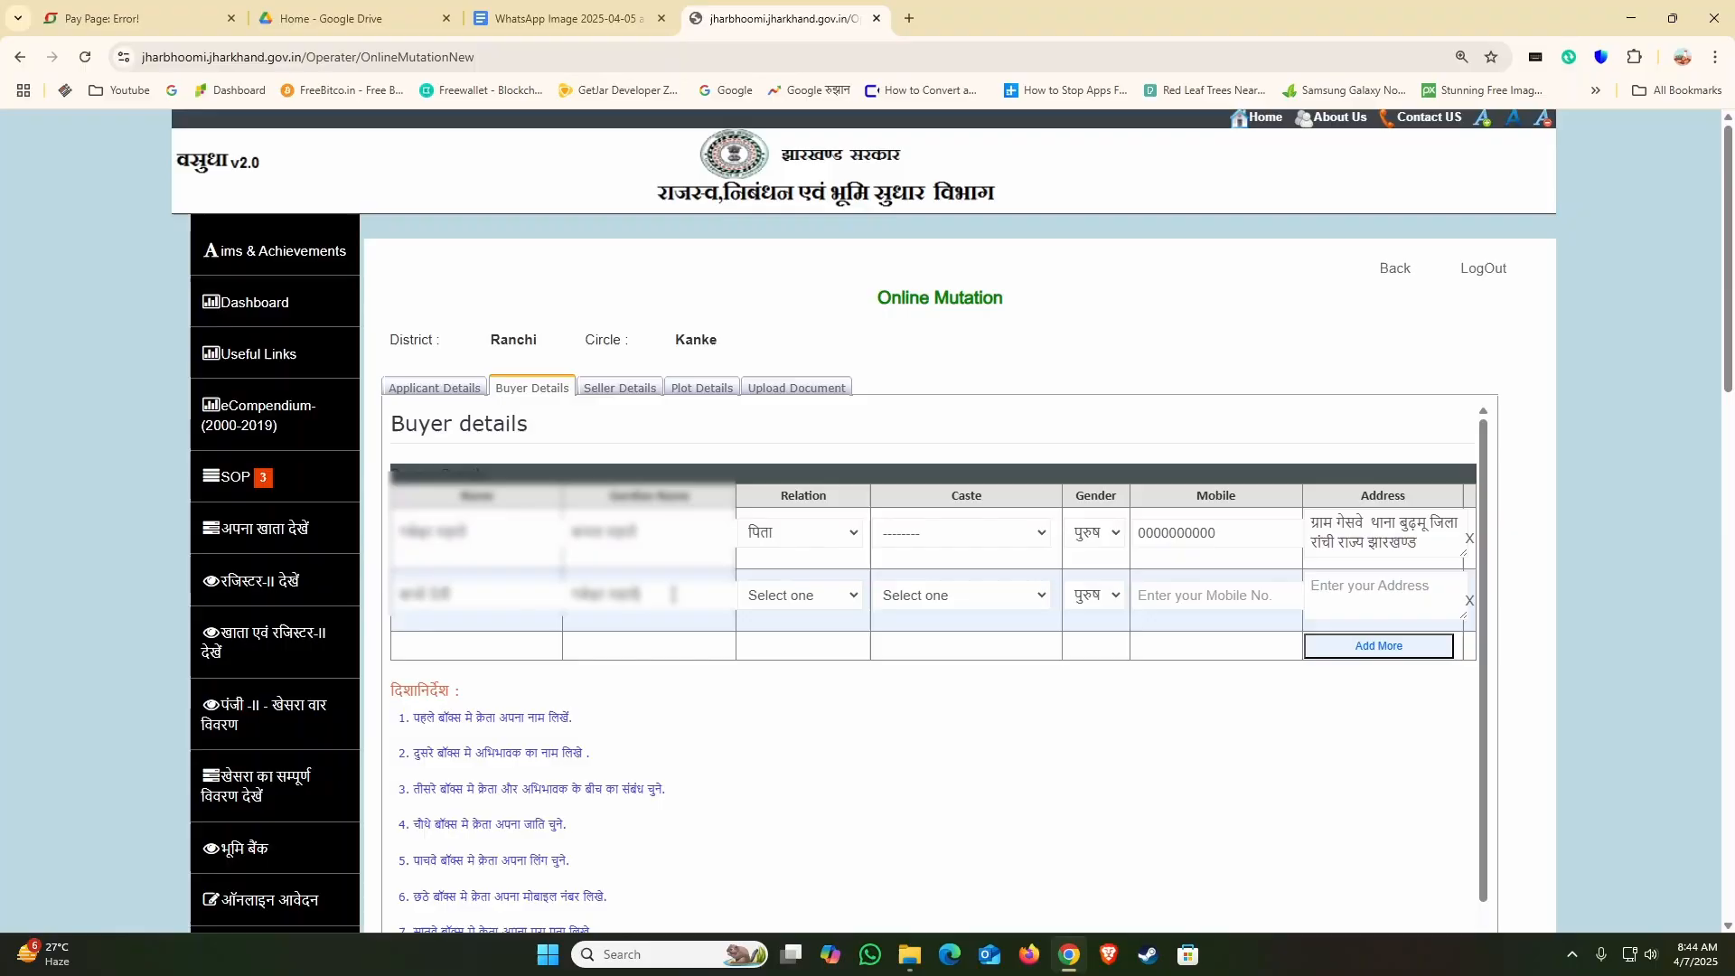
# Step: Set the second buyer's relation to पति
pyautogui.click(838, 603)
pyautogui.scroll(-8, 795, 336)
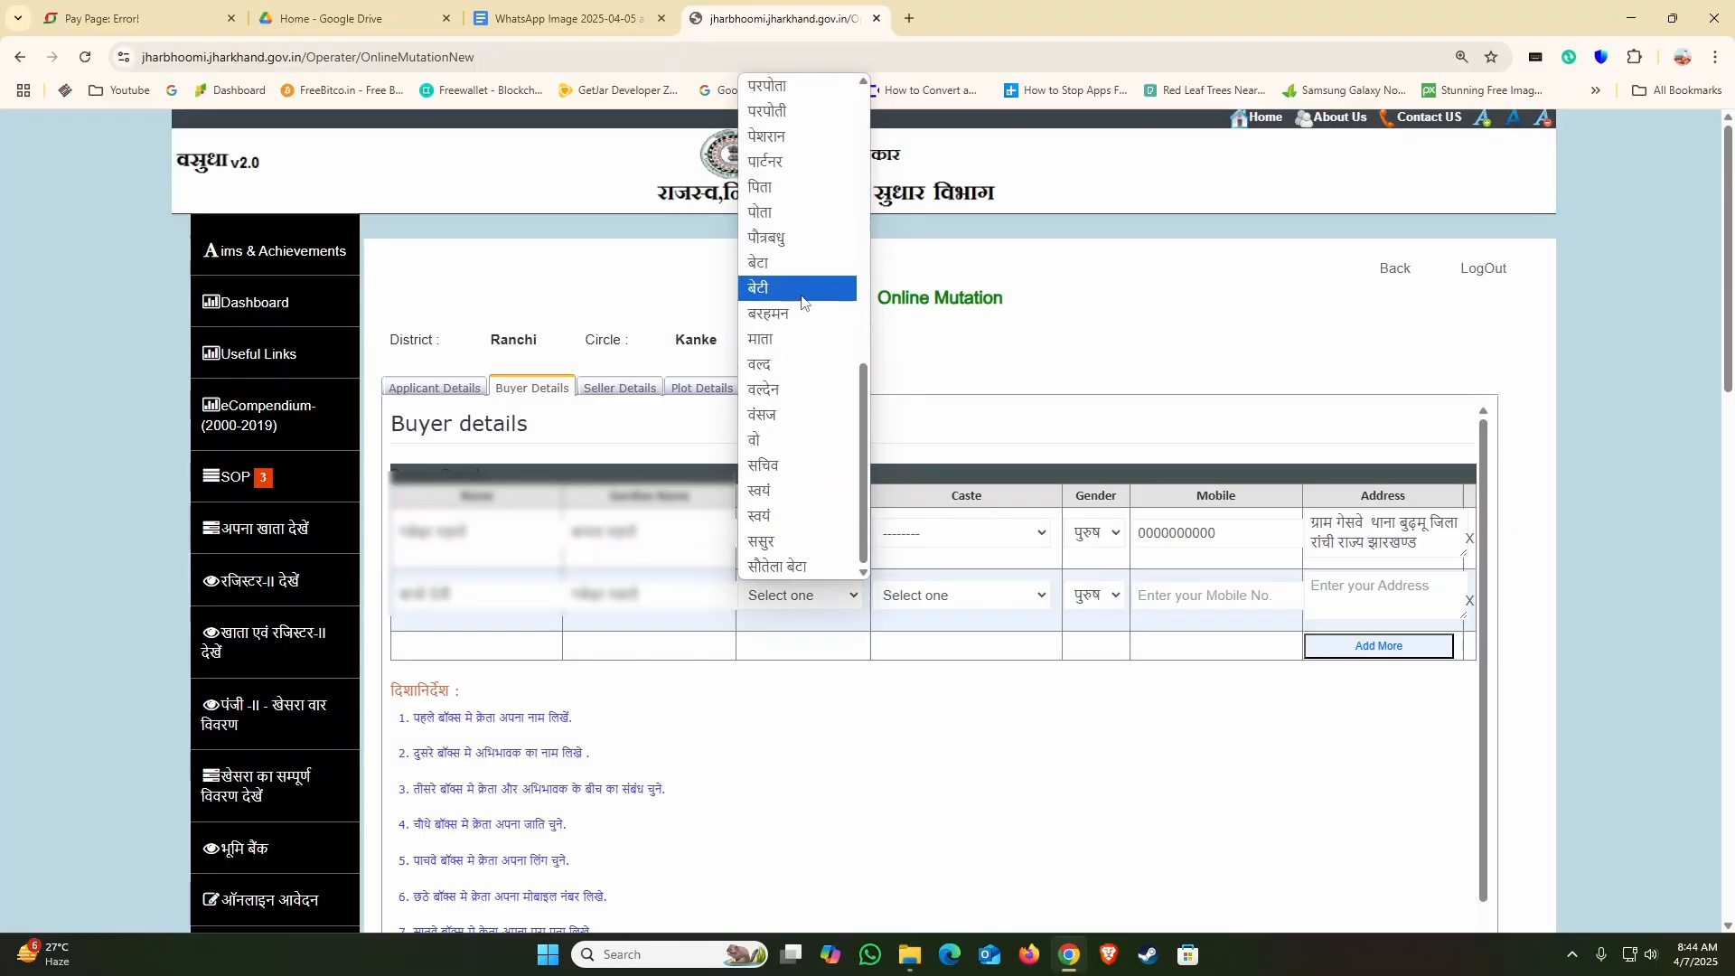
pyautogui.scroll(2, 795, 328)
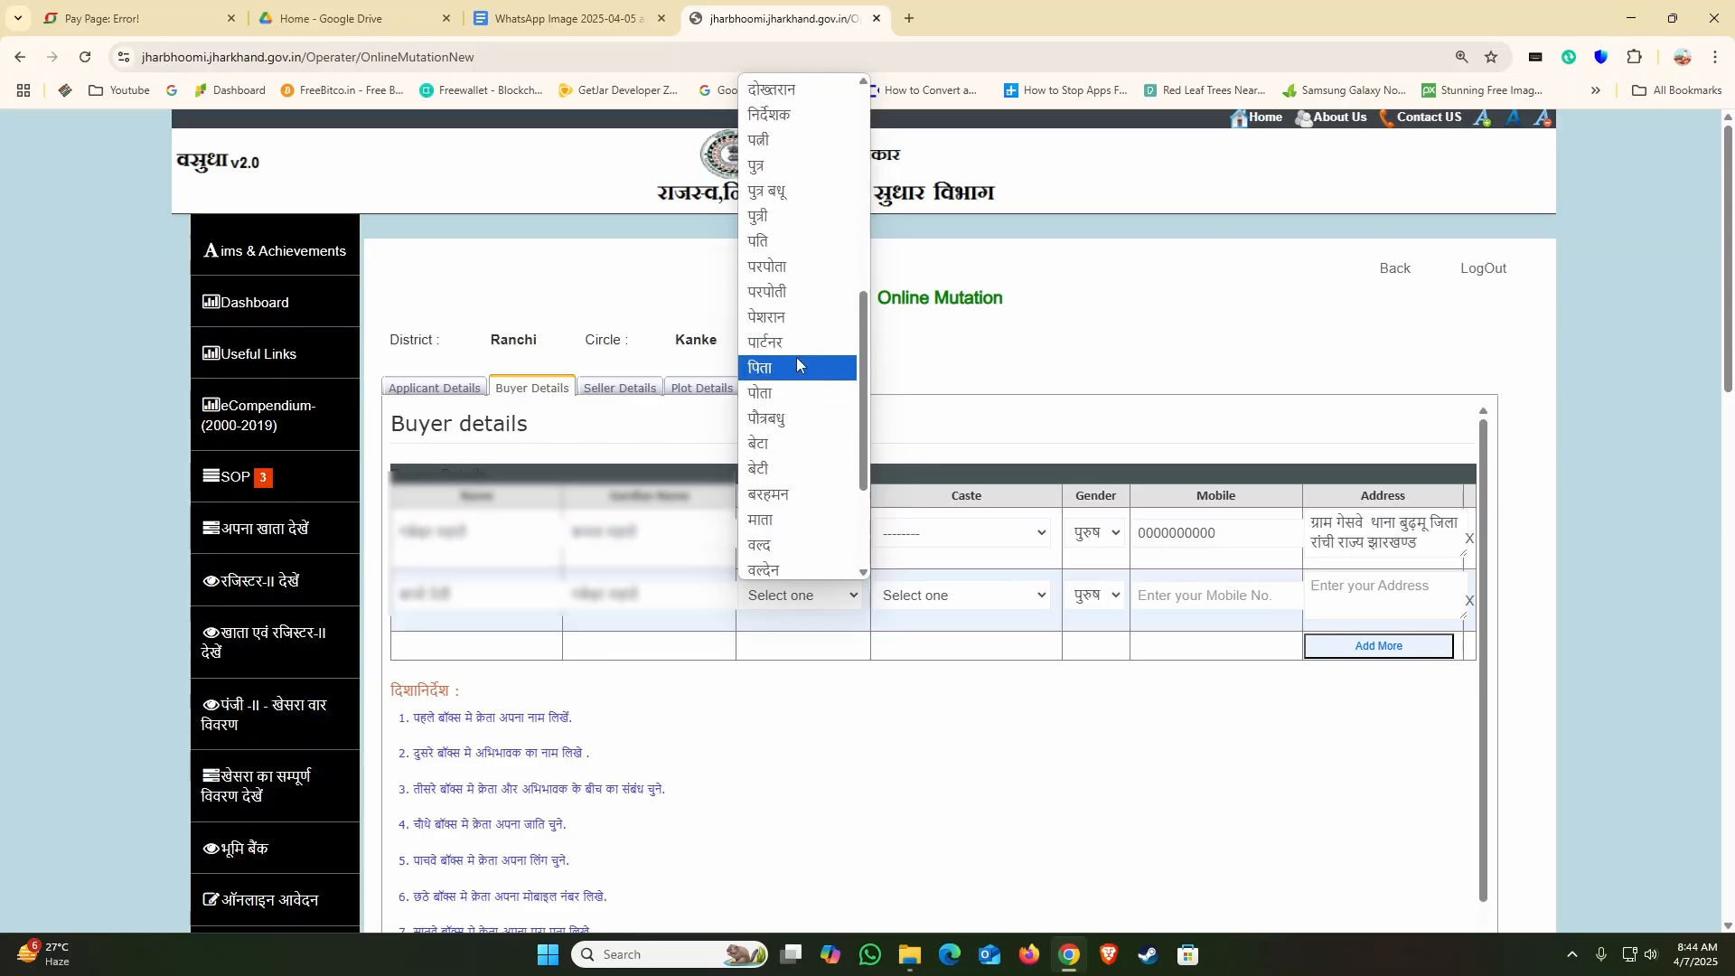
pyautogui.click(759, 241)
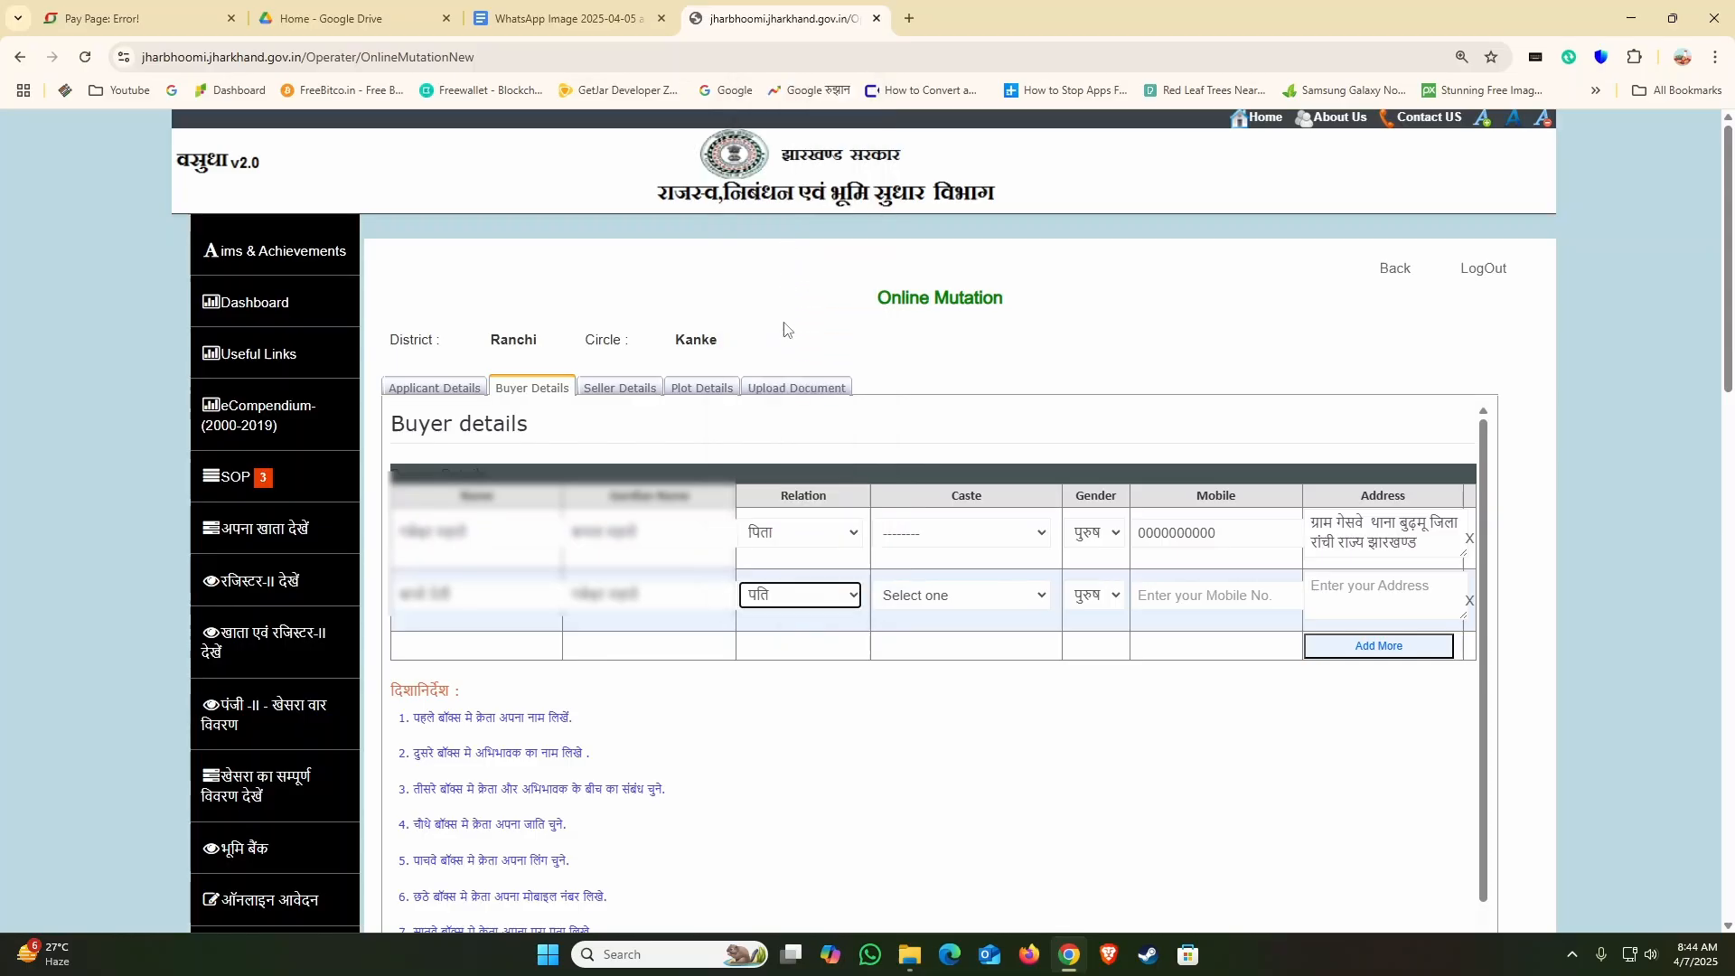
# Step: Set the second buyer's caste to the blank "-----------------" option and the gender to महिला
pyautogui.click(947, 597)
pyautogui.click(906, 172)
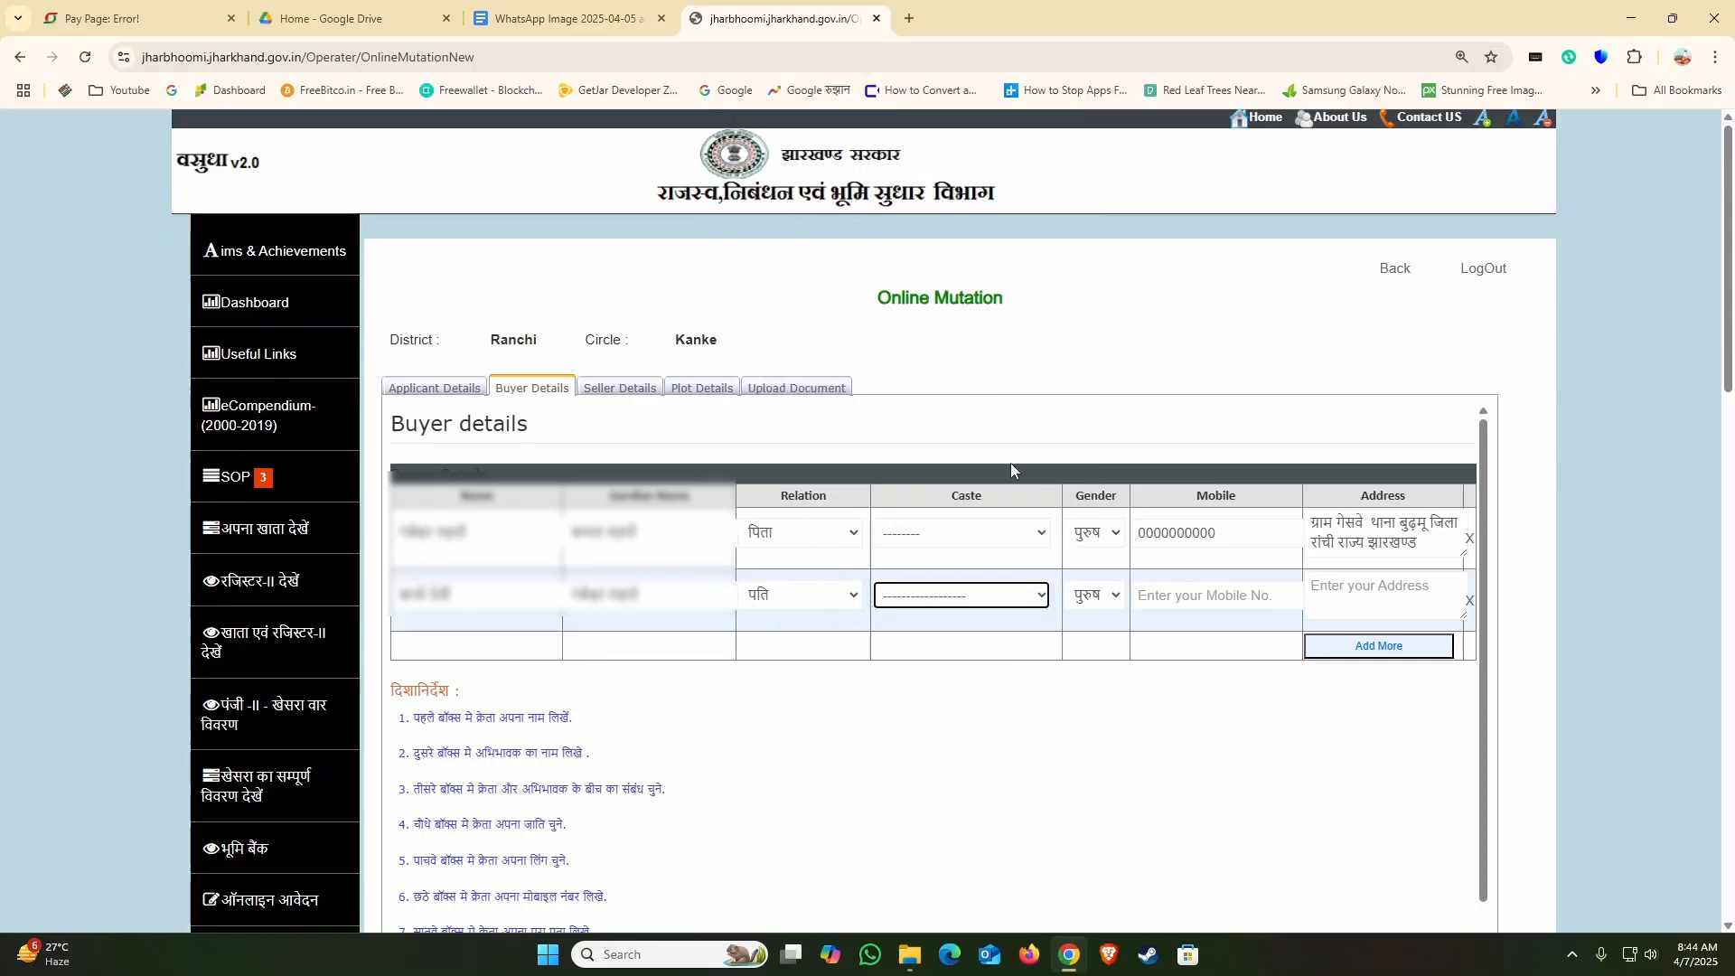
pyautogui.click(1094, 595)
pyautogui.click(1092, 649)
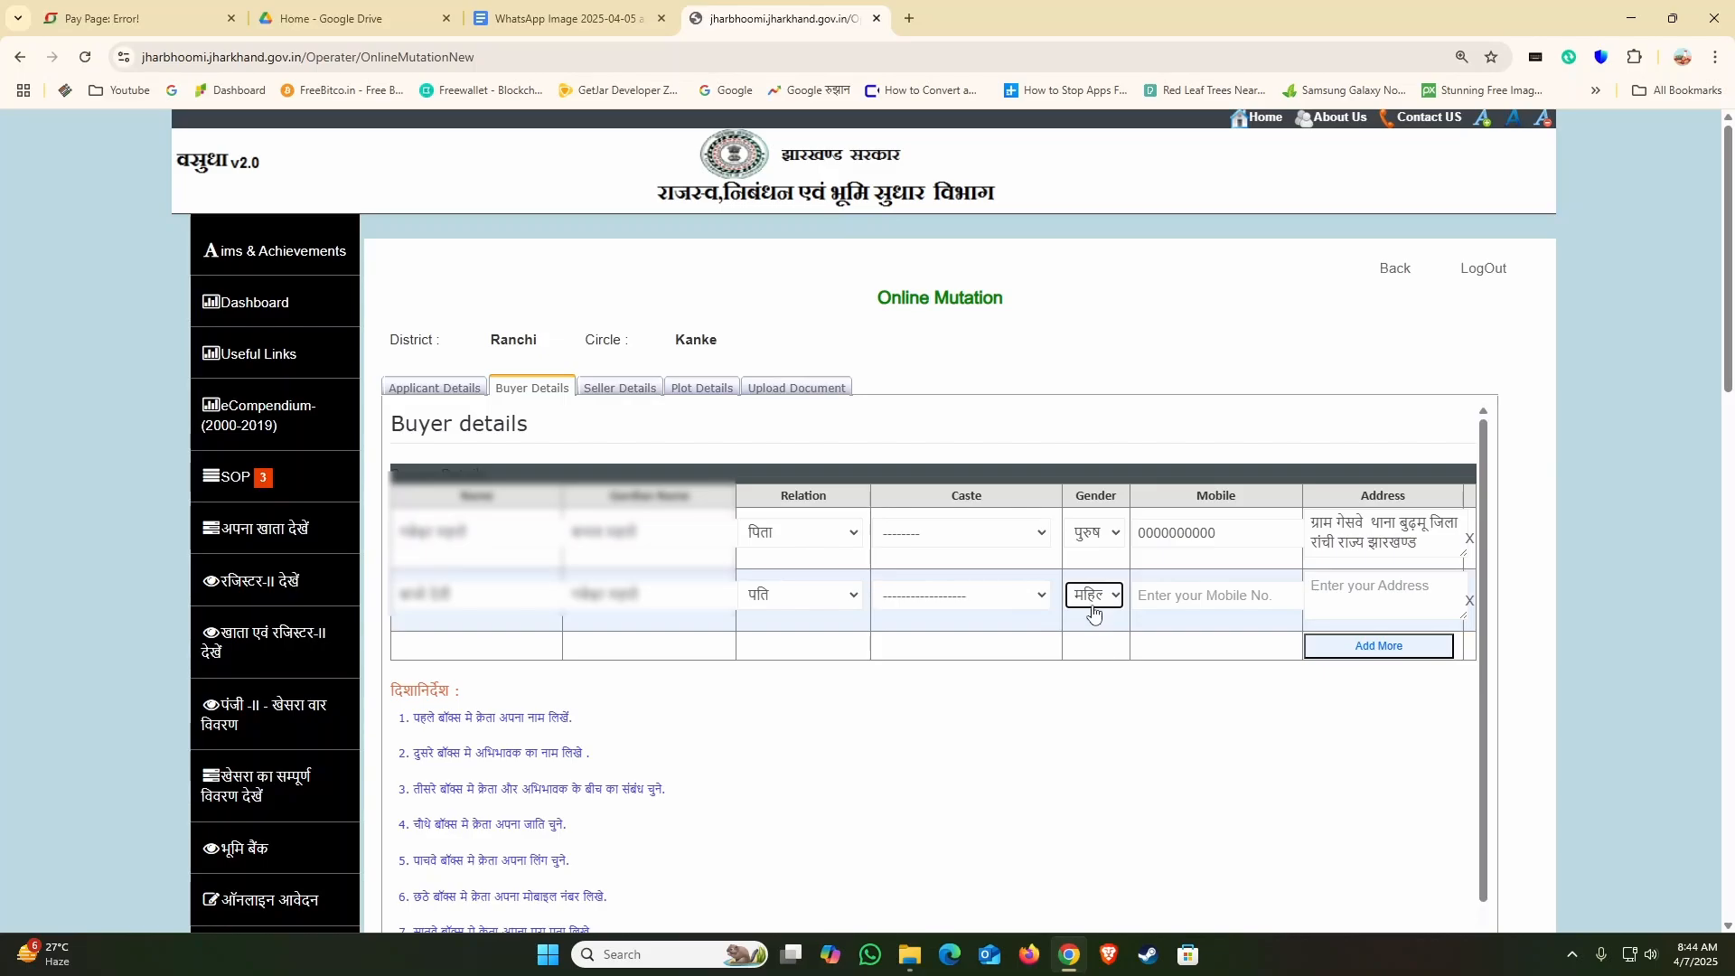
# Step: Enter a ten-zero placeholder as the second buyer's mobile number and copy the first buyer's address into the second buyer's Address field
pyautogui.click(1169, 600)
pyautogui.write('0000000000')
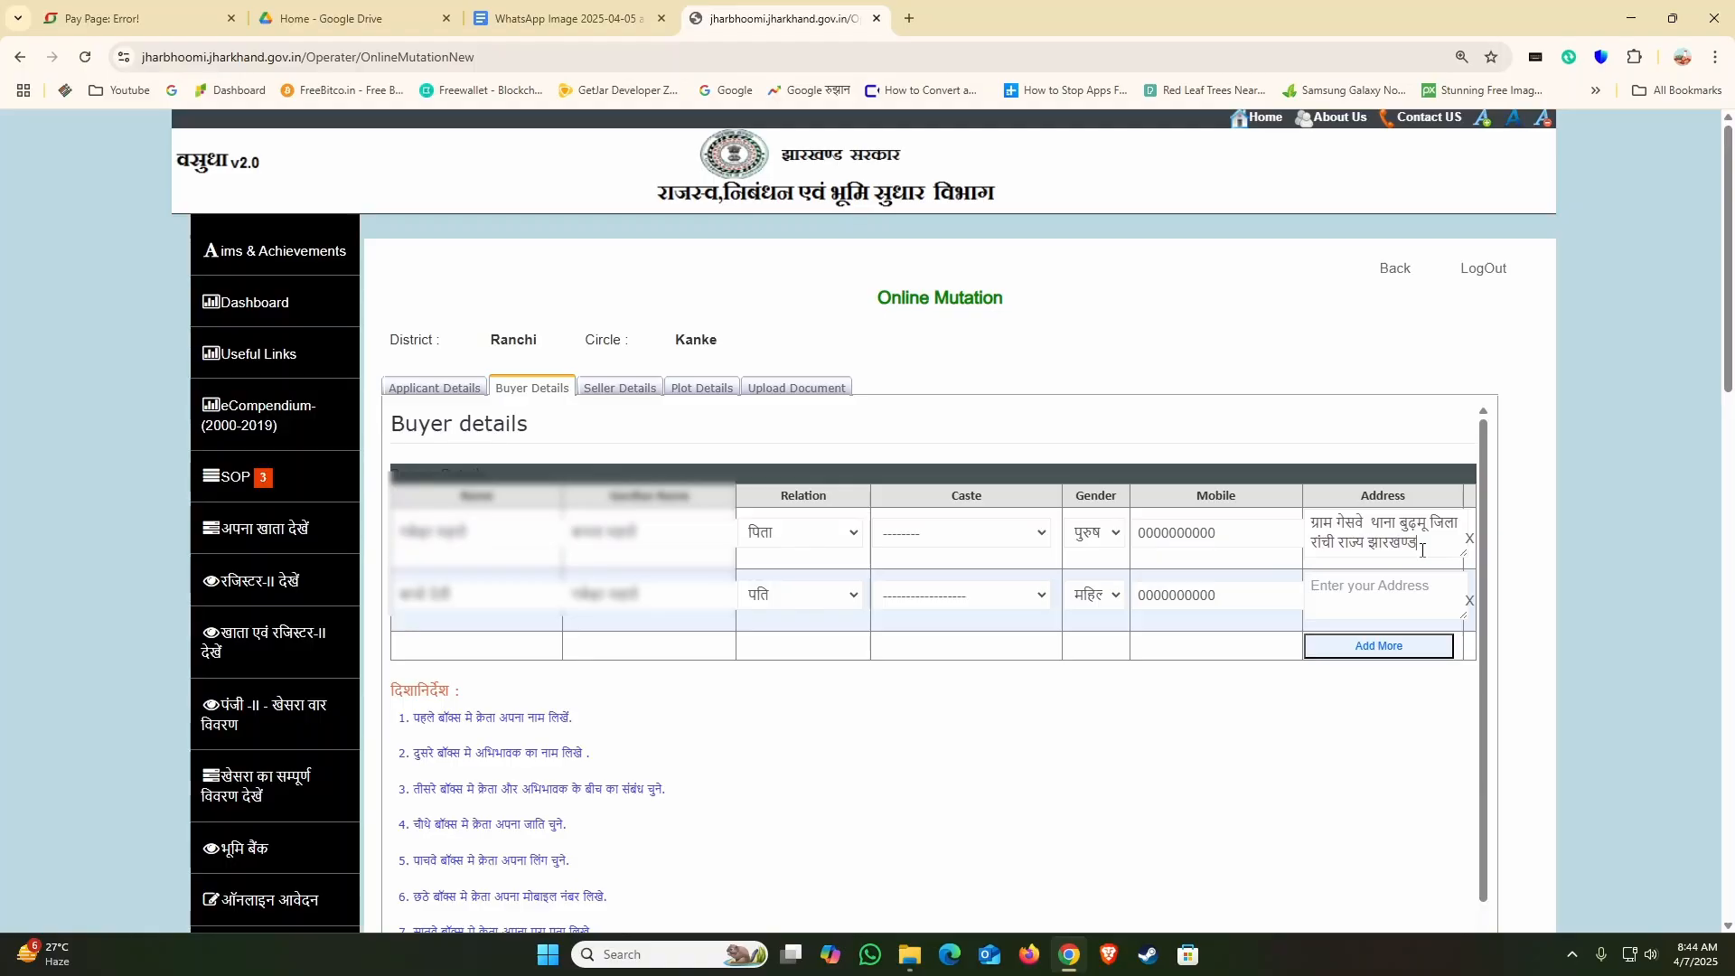
pyautogui.tripleClick(1422, 551)
pyautogui.hotkey('ctrl', 'c')
pyautogui.click(1363, 596)
pyautogui.hotkey('ctrl', 'v')
# Step: Save the buyer details as a draft and continue to the seller details
pyautogui.scroll(-1, 1368, 596)
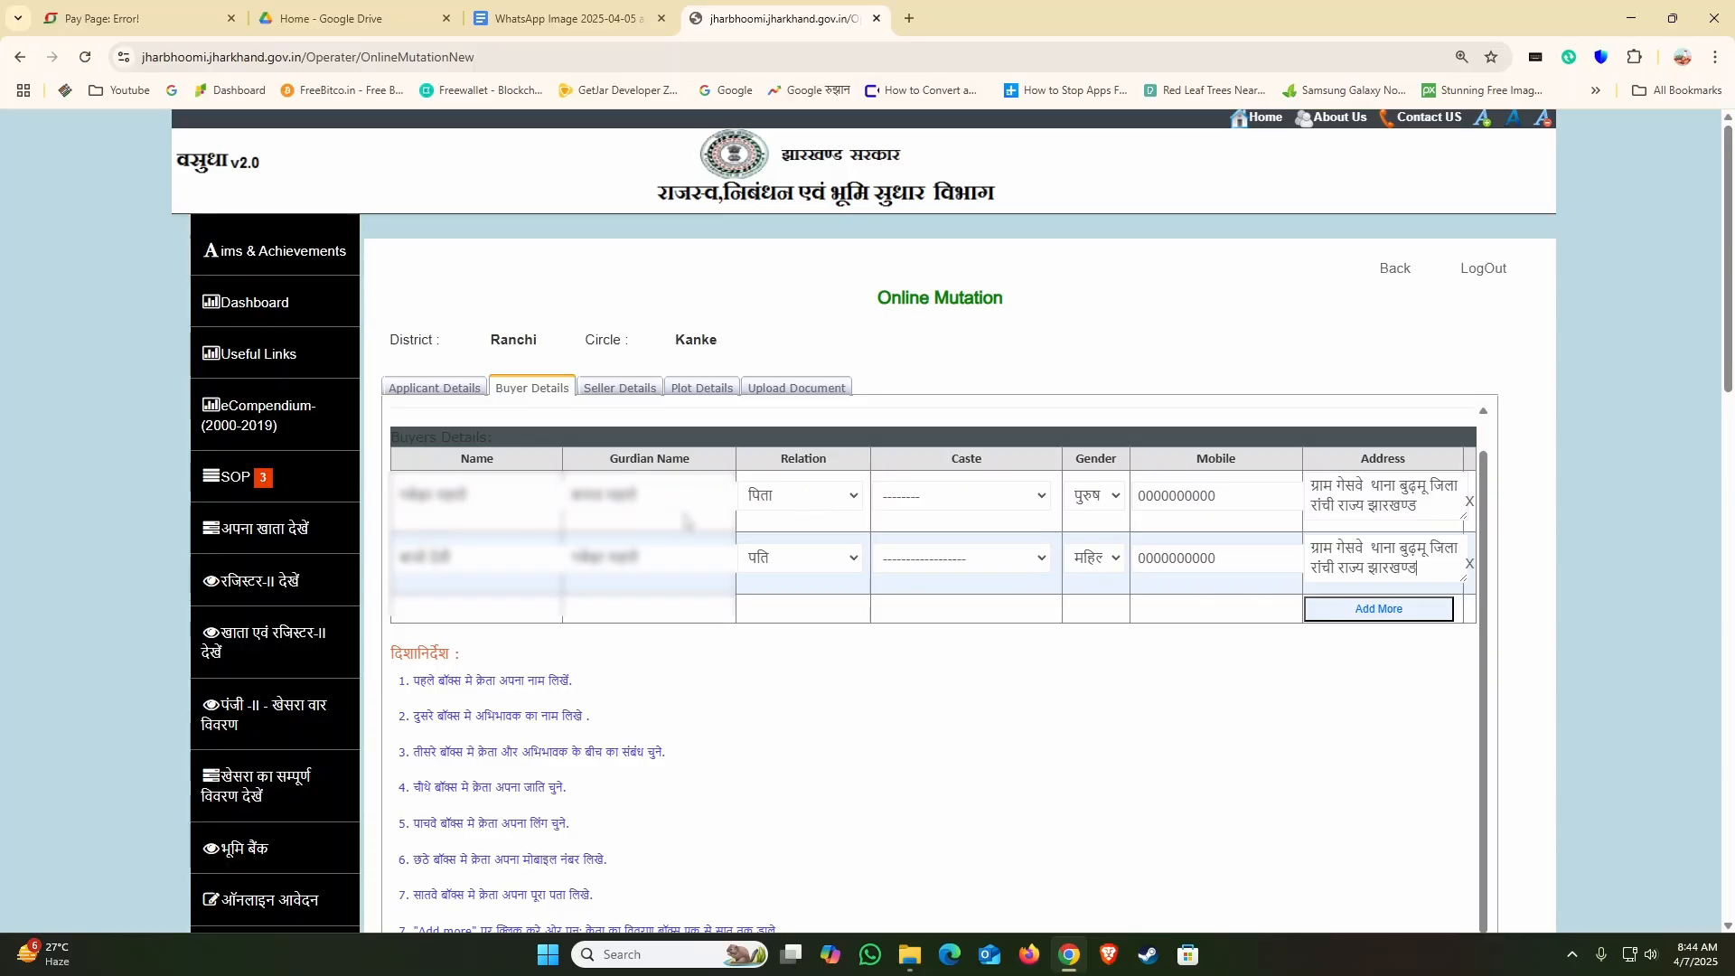
pyautogui.scroll(-5, 1175, 578)
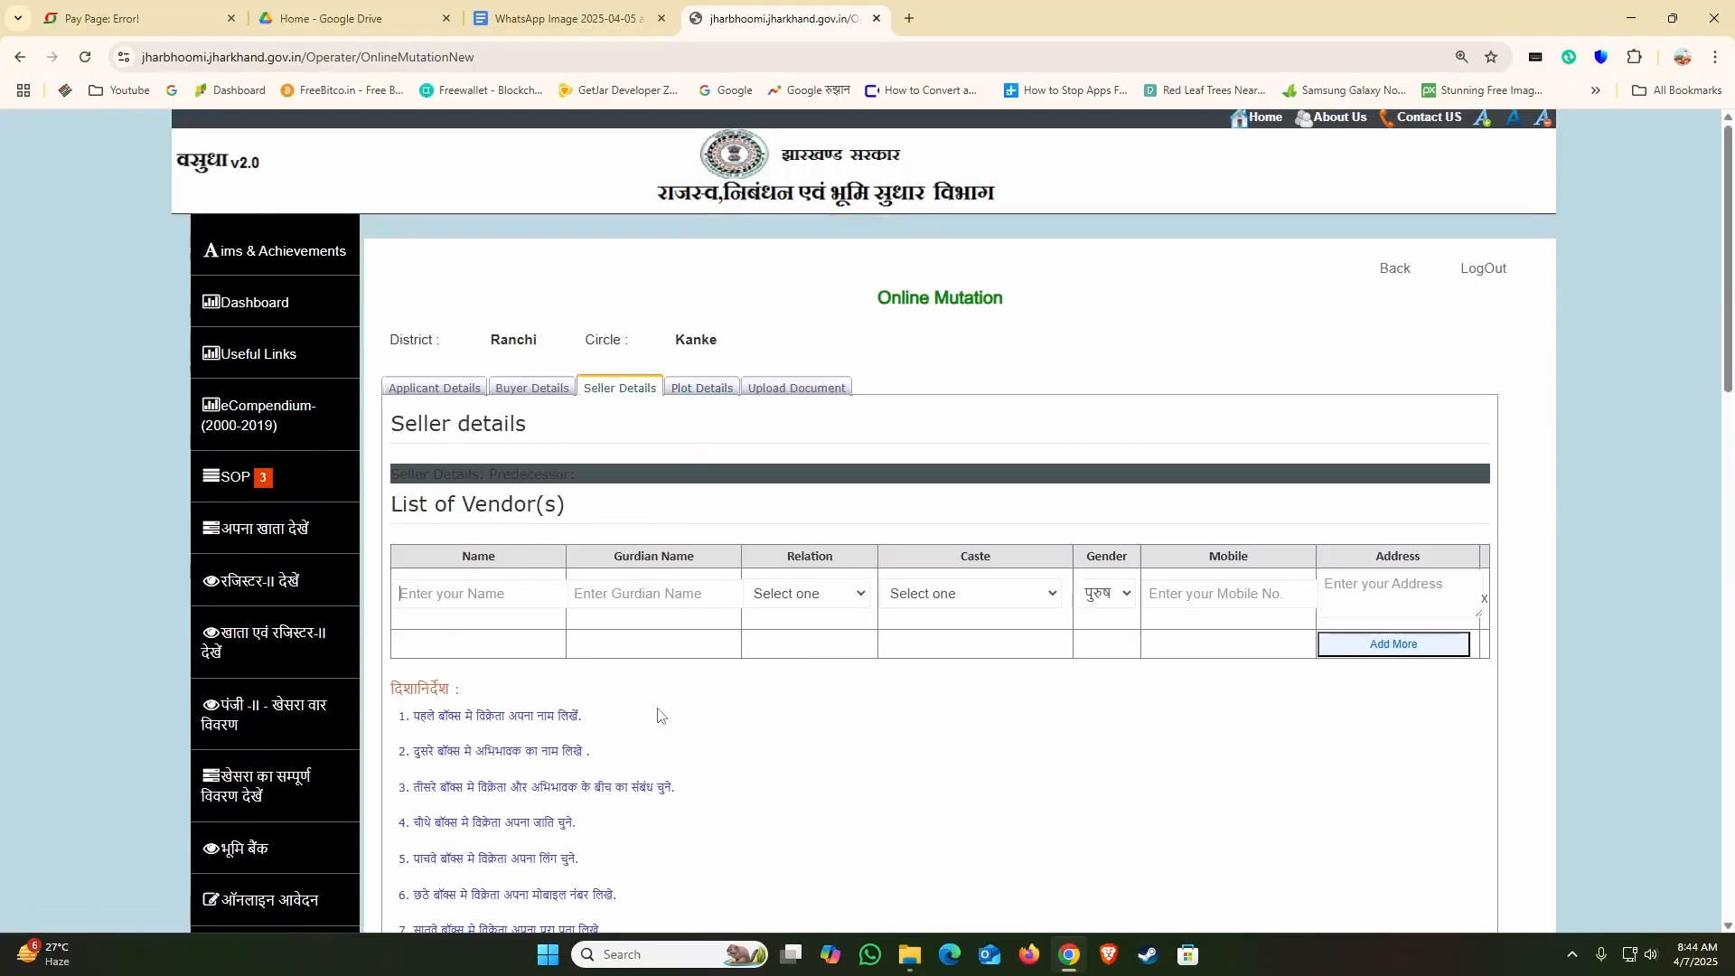
# Step: Copy the seller's name from the Google Docs document into the Name field of the vendor row
pyautogui.click(540, 20)
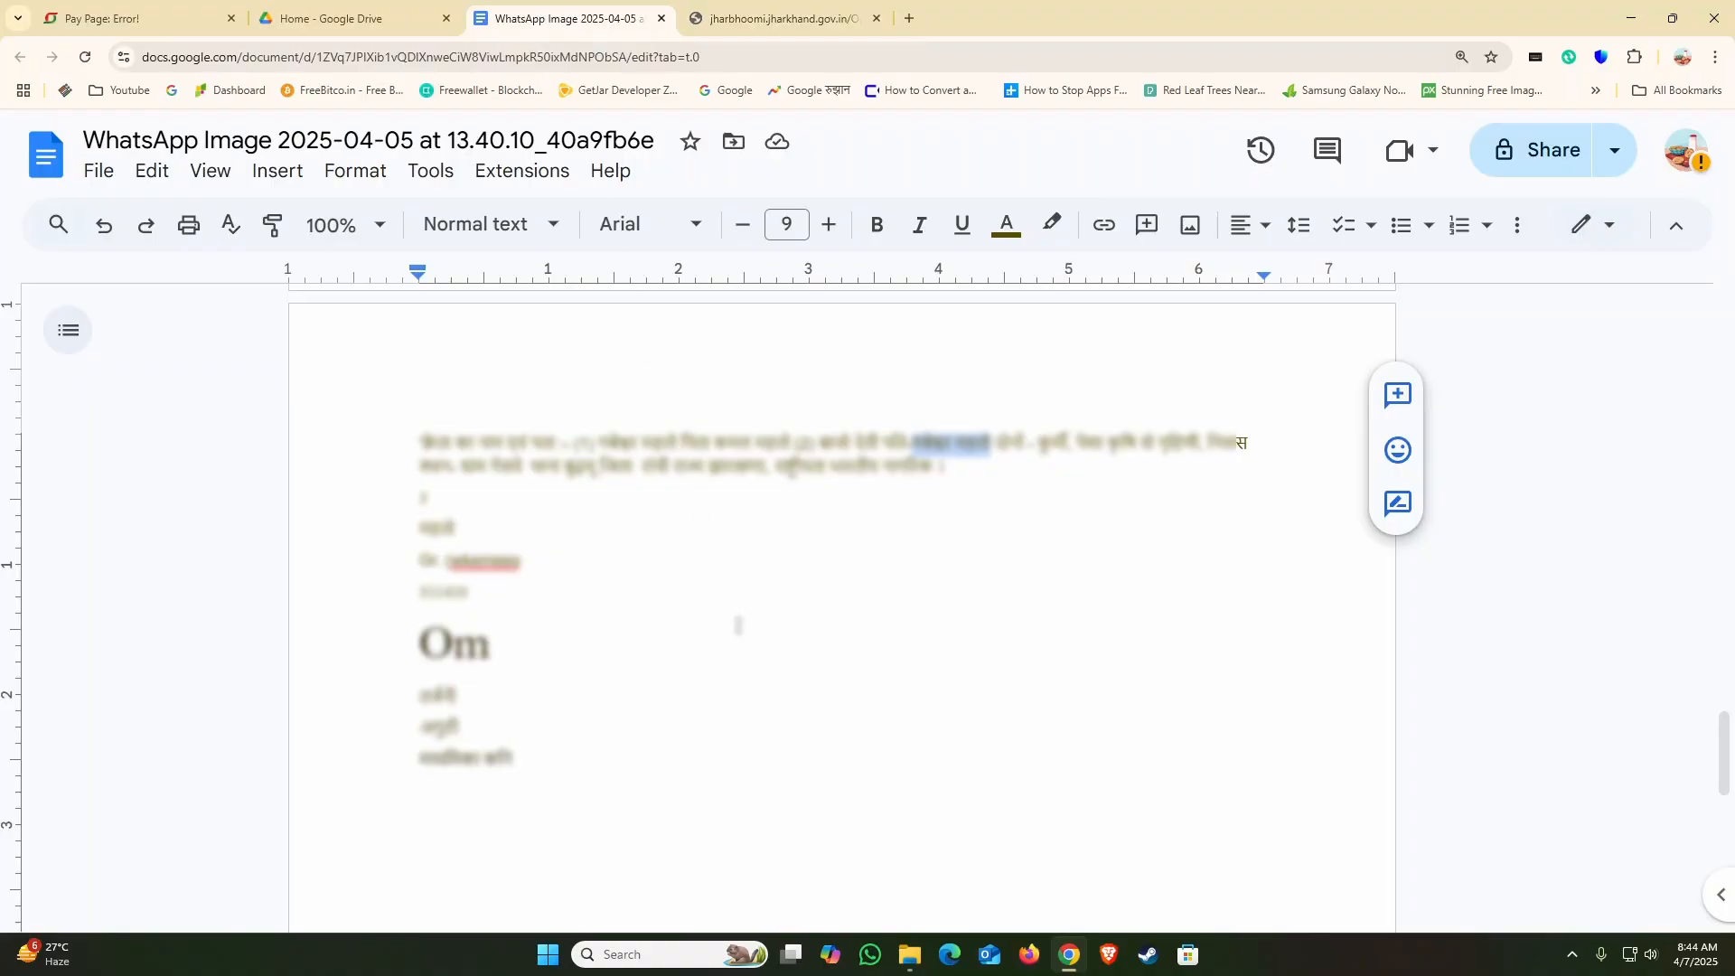
pyautogui.scroll(-10, 736, 620)
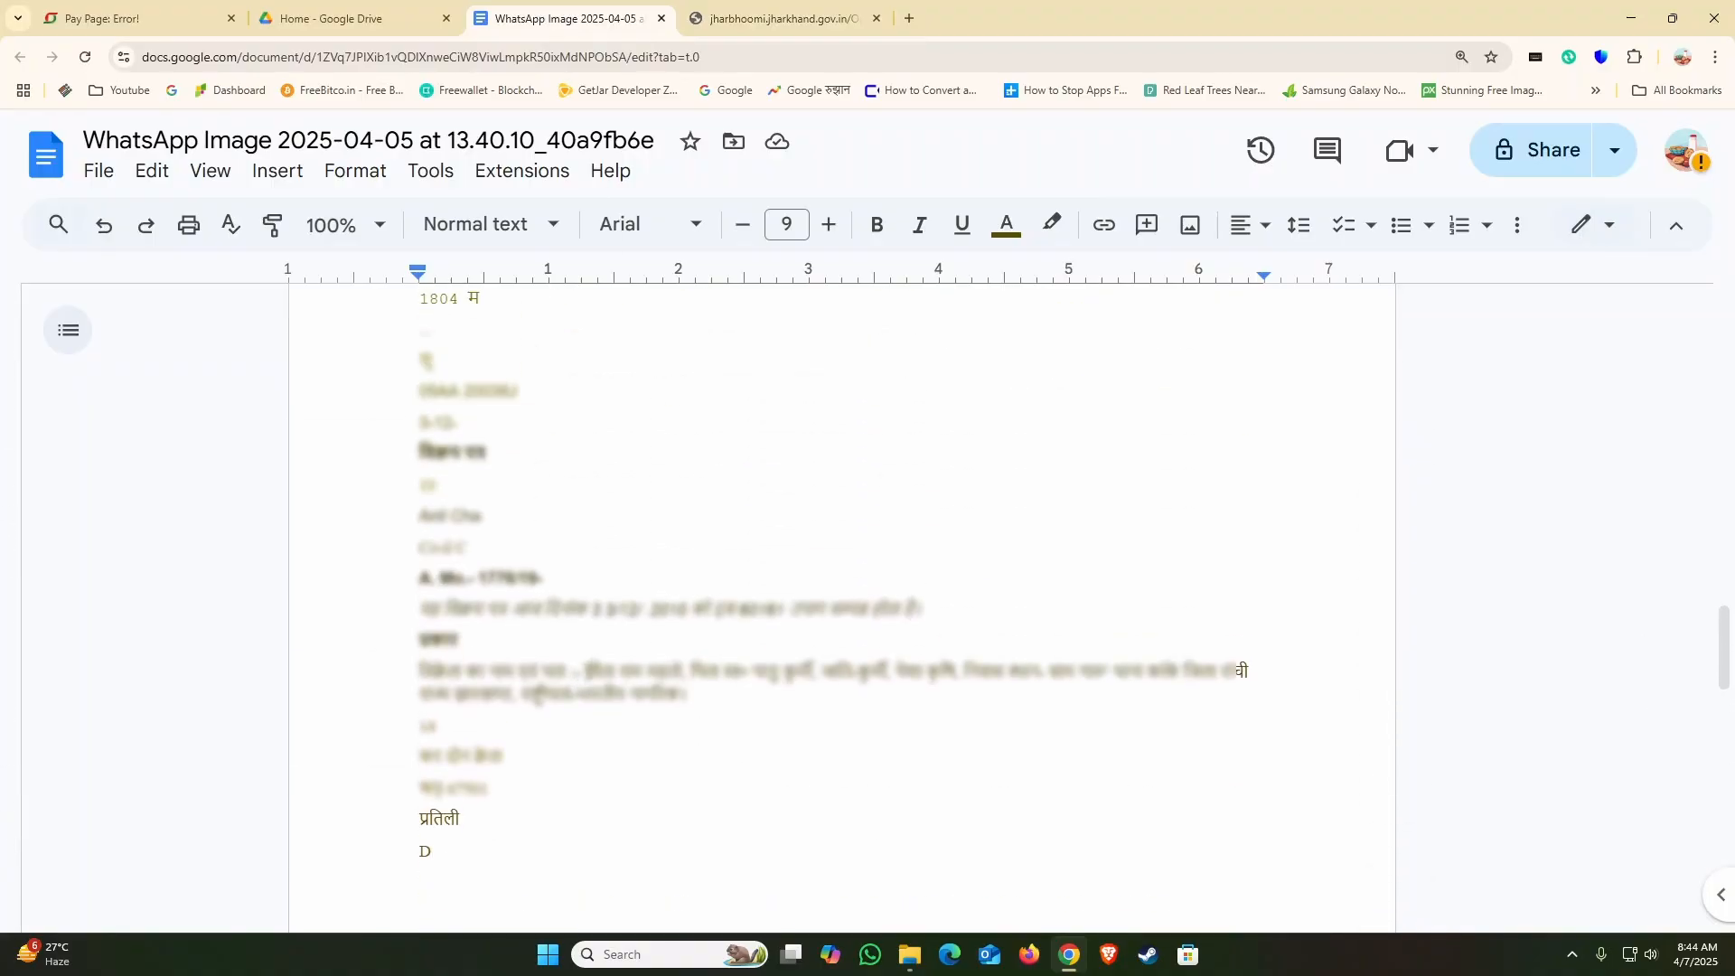
pyautogui.moveTo(586, 672); pyautogui.dragTo(682, 671)
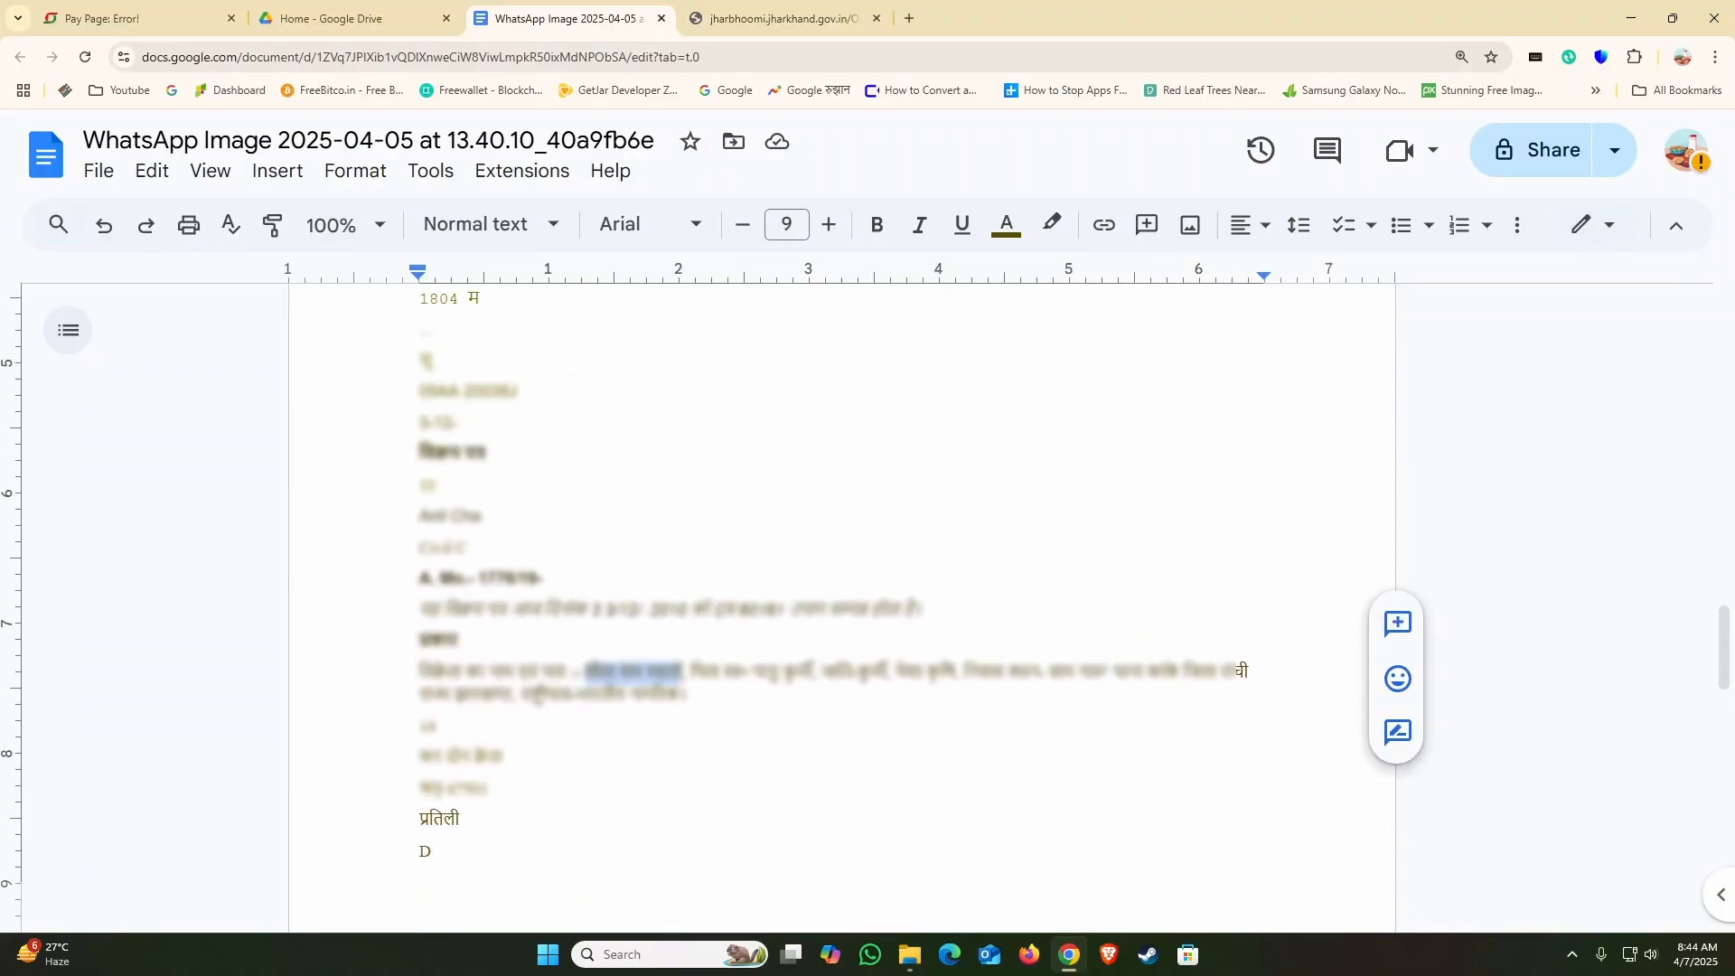
pyautogui.click(761, 14)
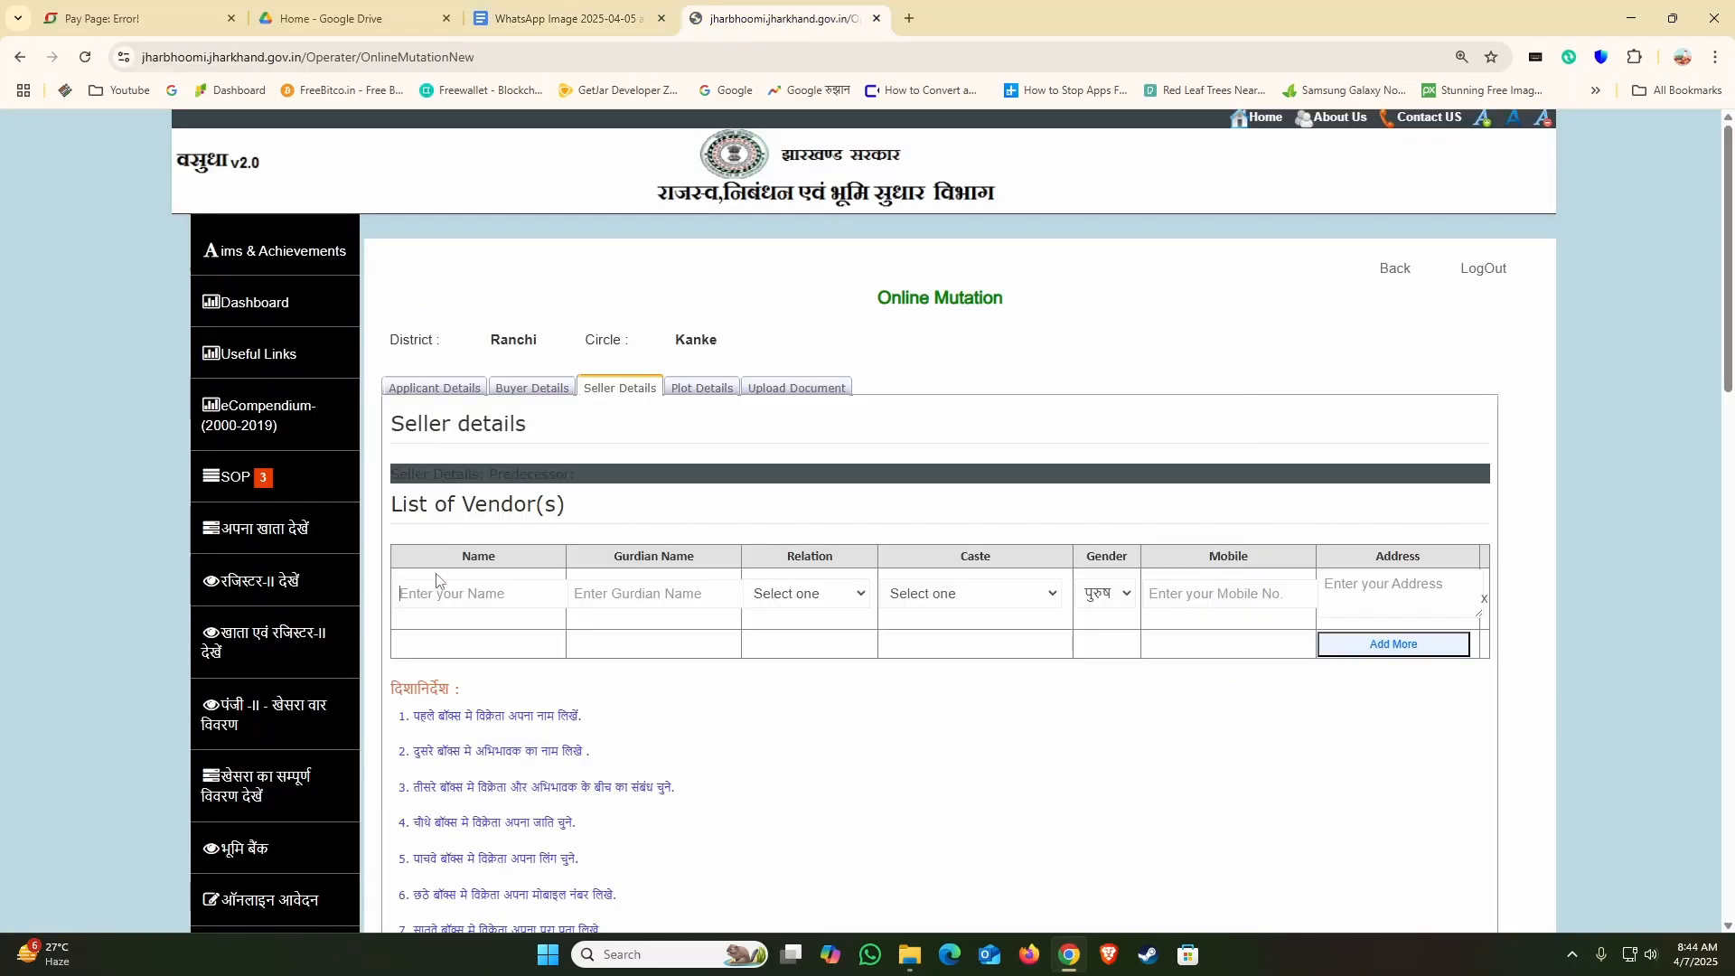
pyautogui.hotkey('ctrl', 'v')
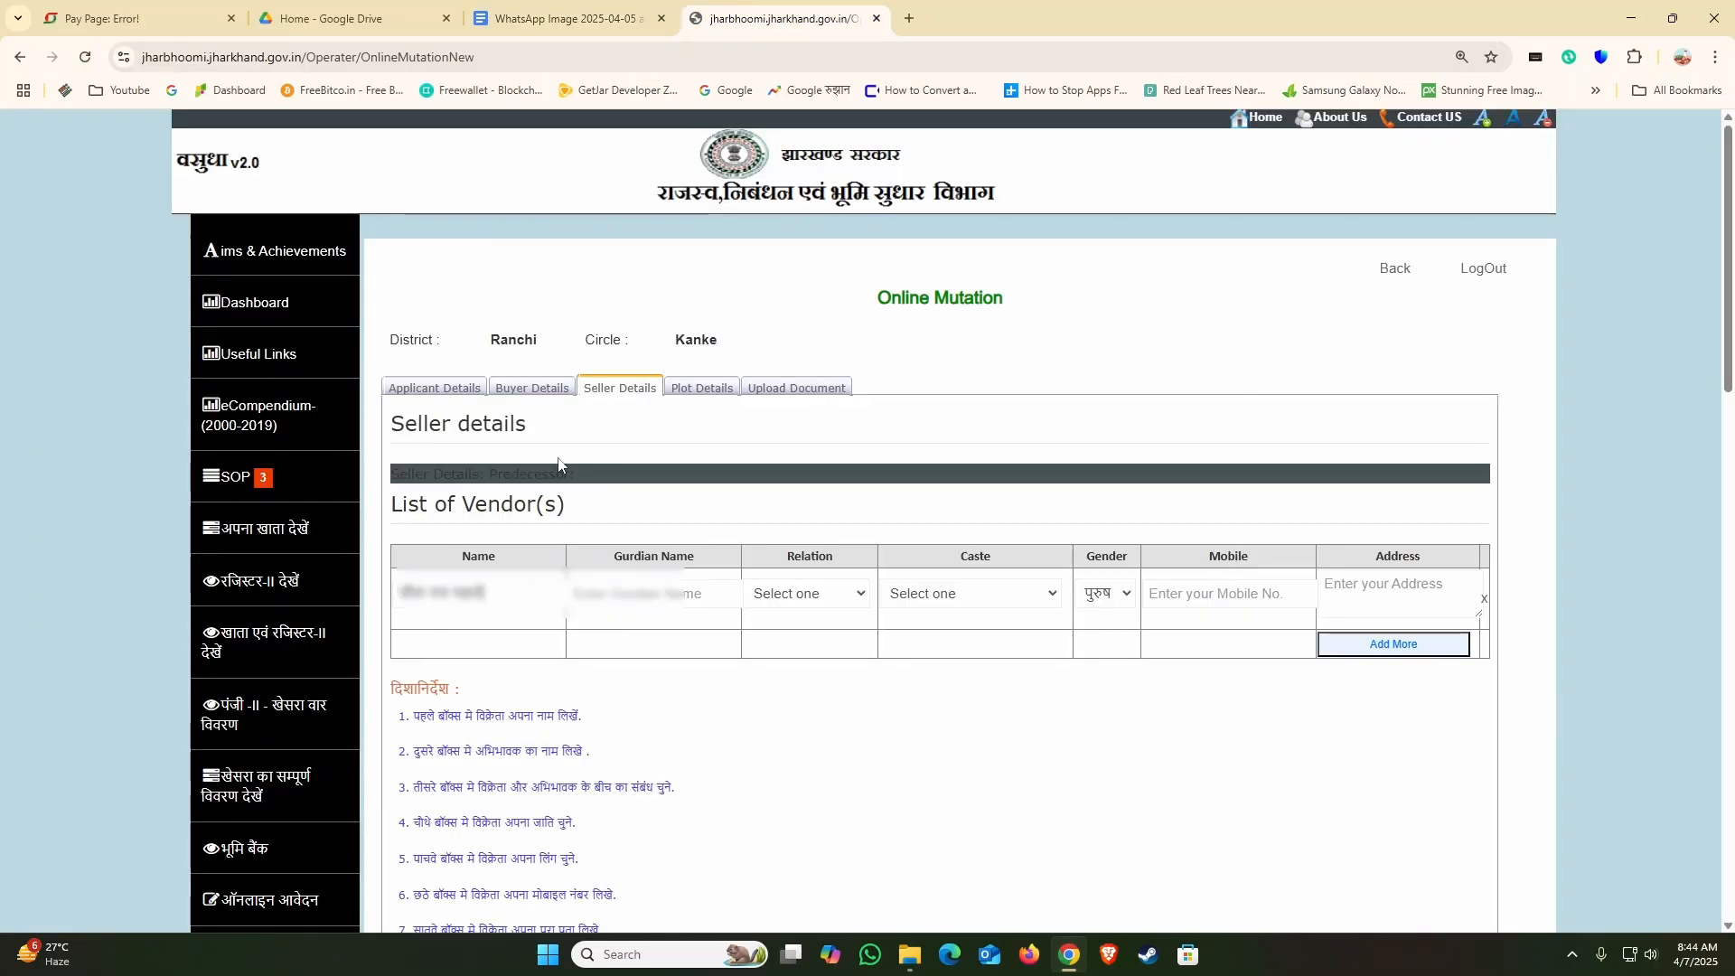
# Step: Copy the seller's guardian name from the Google Docs document into the Gurdian Name field of the vendor row
pyautogui.click(582, 18)
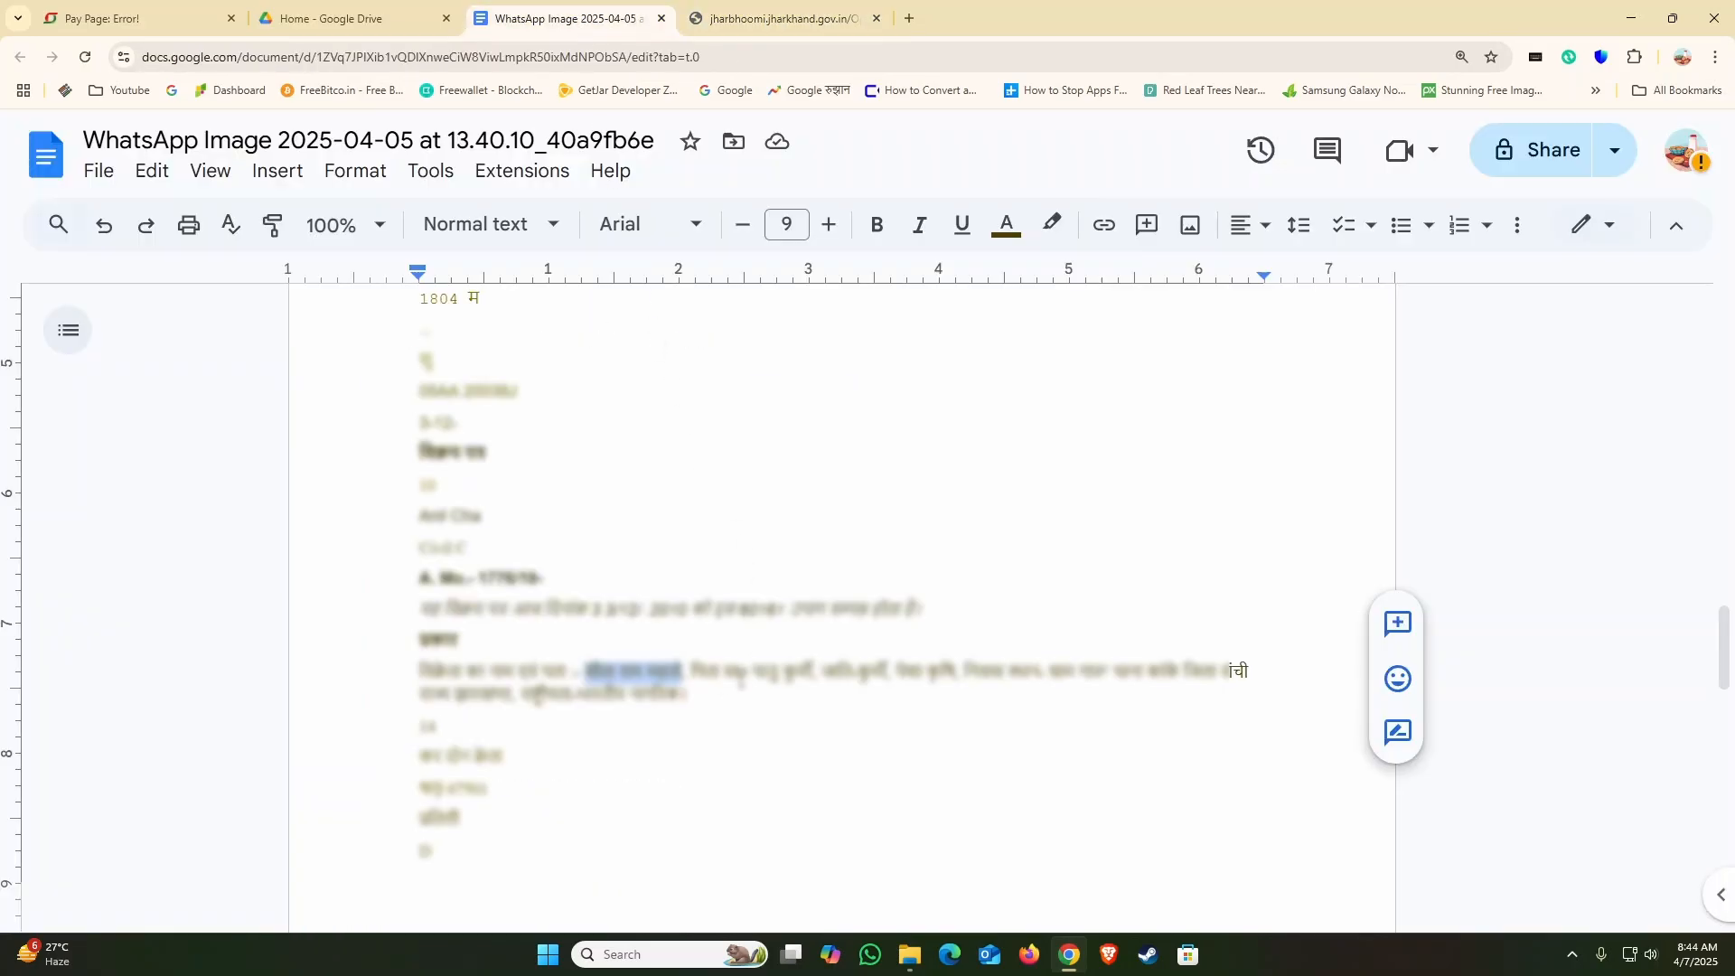
pyautogui.moveTo(724, 672); pyautogui.dragTo(813, 671)
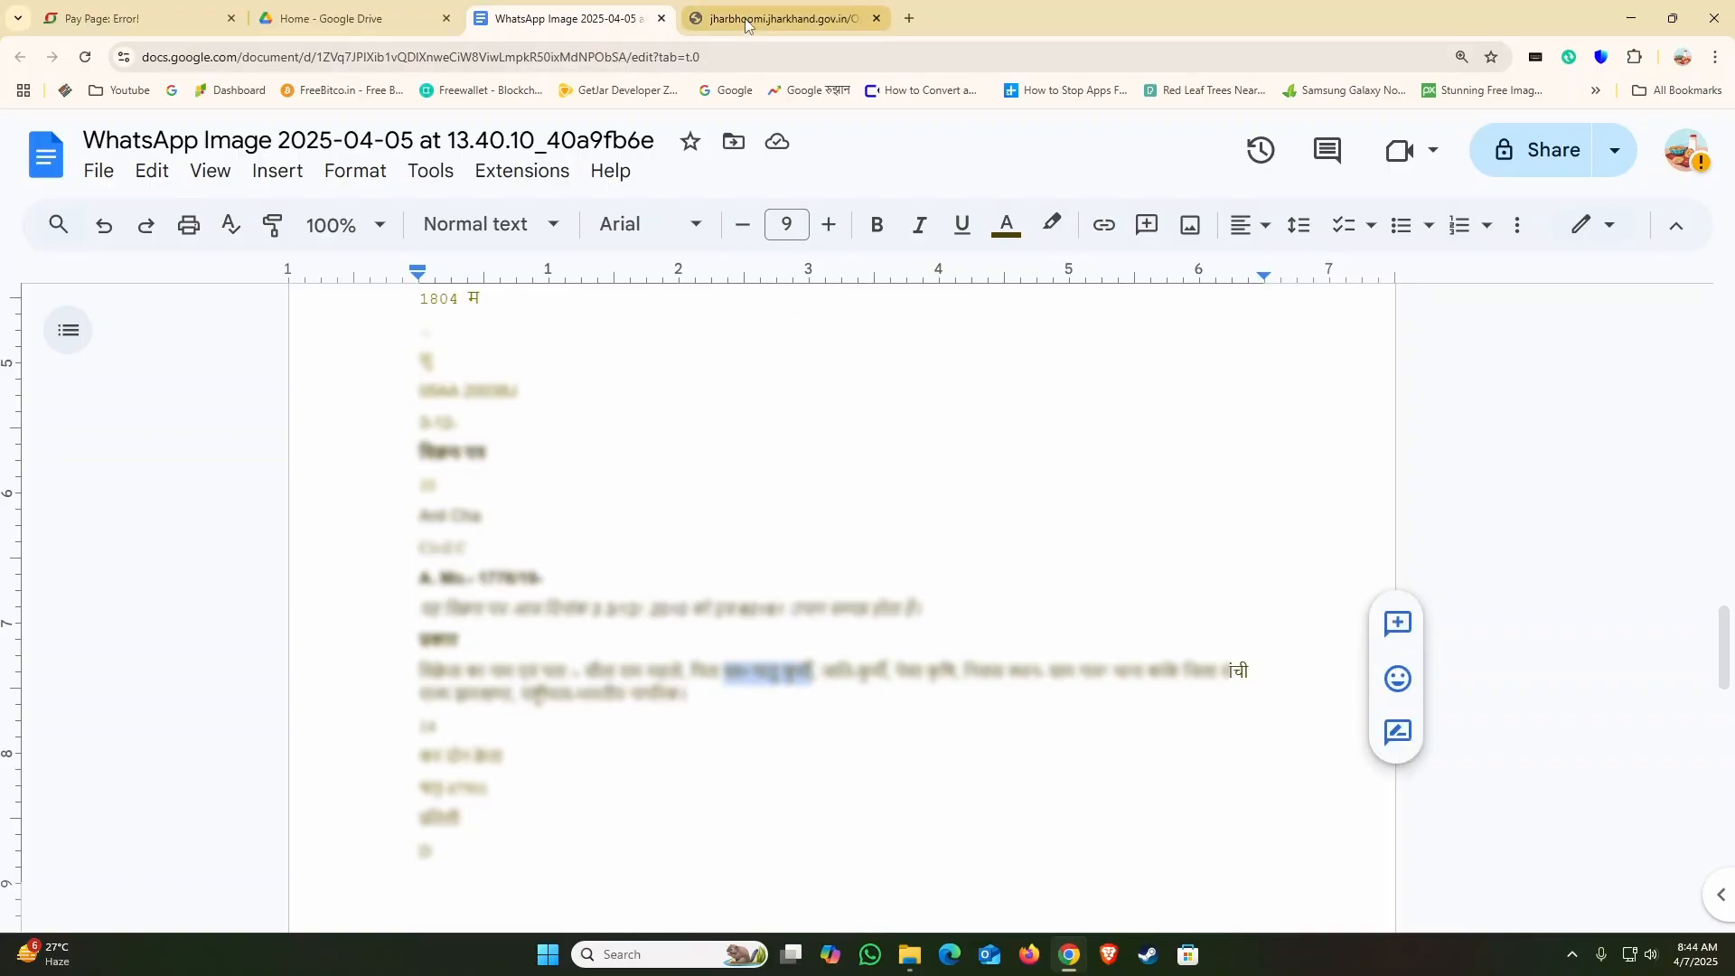
pyautogui.click(773, 18)
pyautogui.click(621, 592)
pyautogui.hotkey('ctrl', 'v')
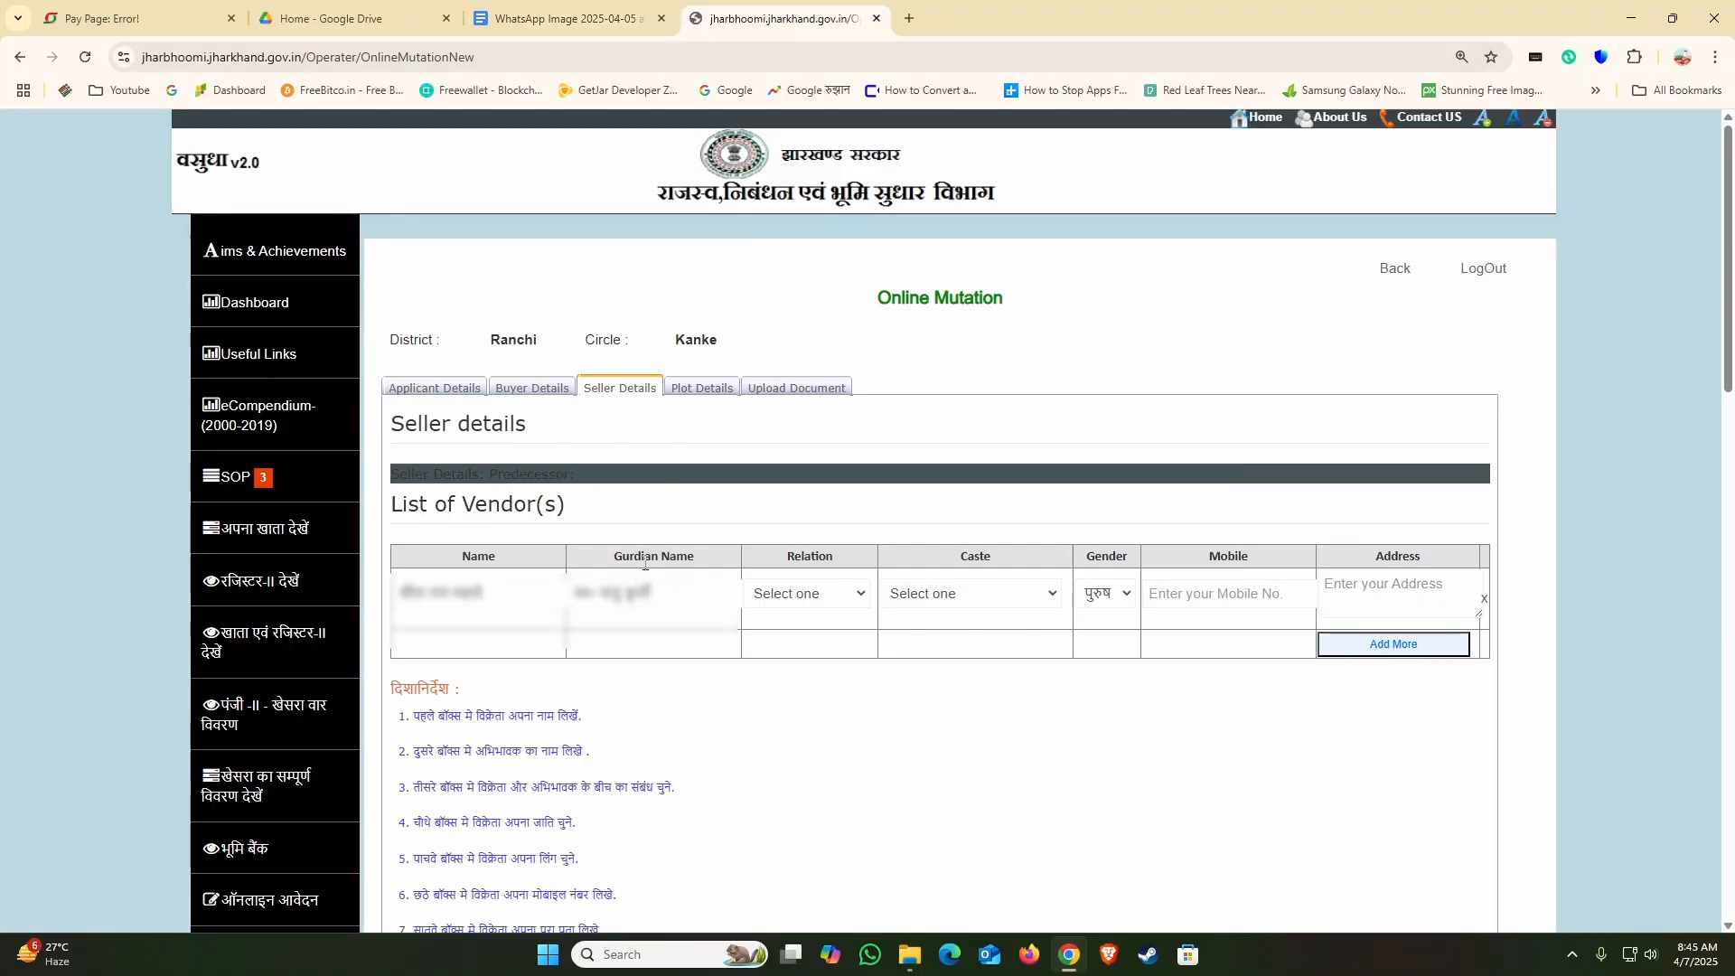
# Step: Set the seller's relation to पिता and the caste to the blank "-----------------" option
pyautogui.click(784, 595)
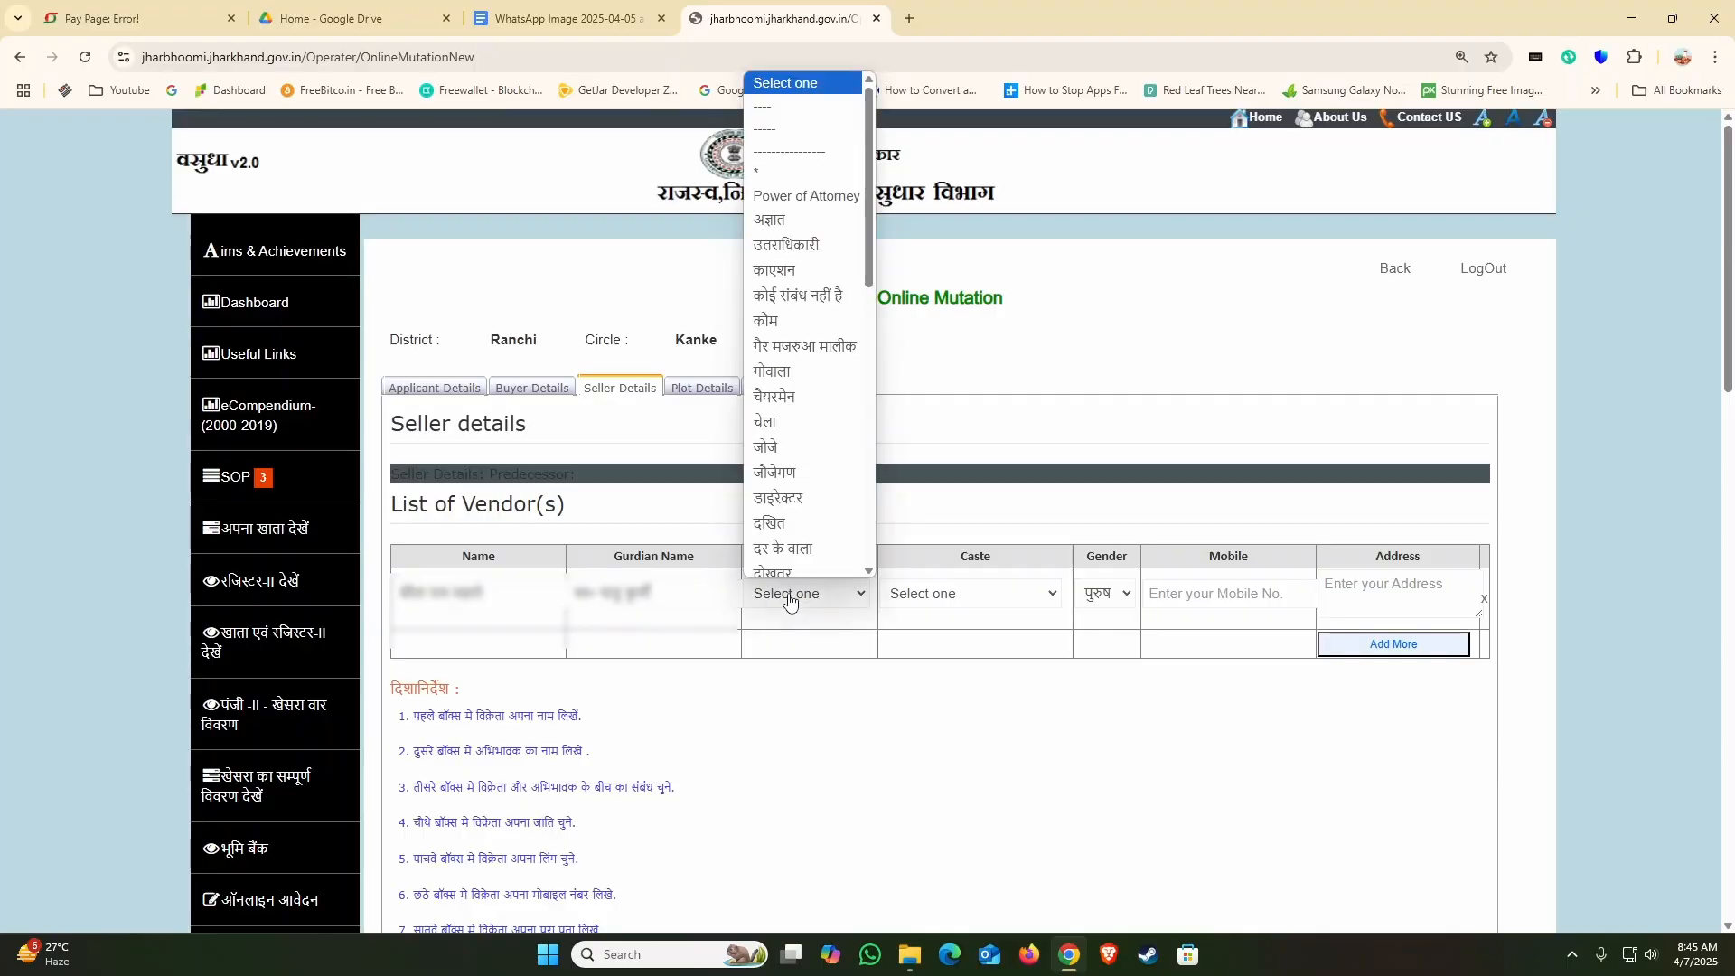
pyautogui.scroll(-5, 786, 308)
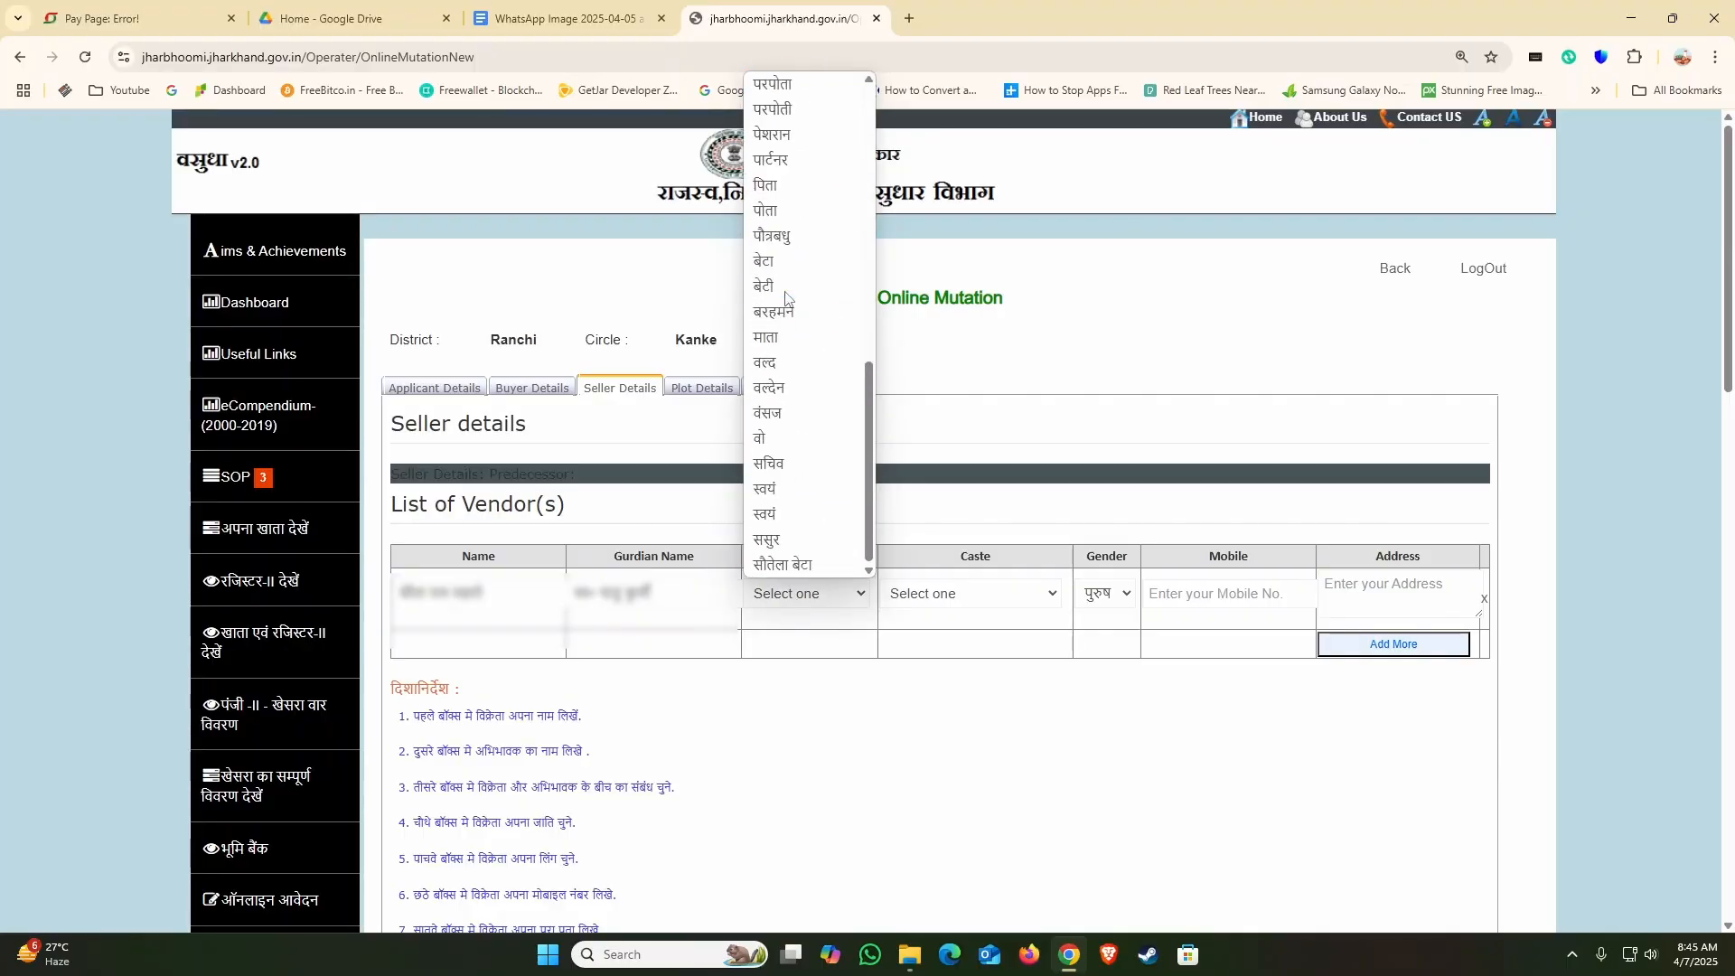
pyautogui.click(775, 185)
pyautogui.click(926, 592)
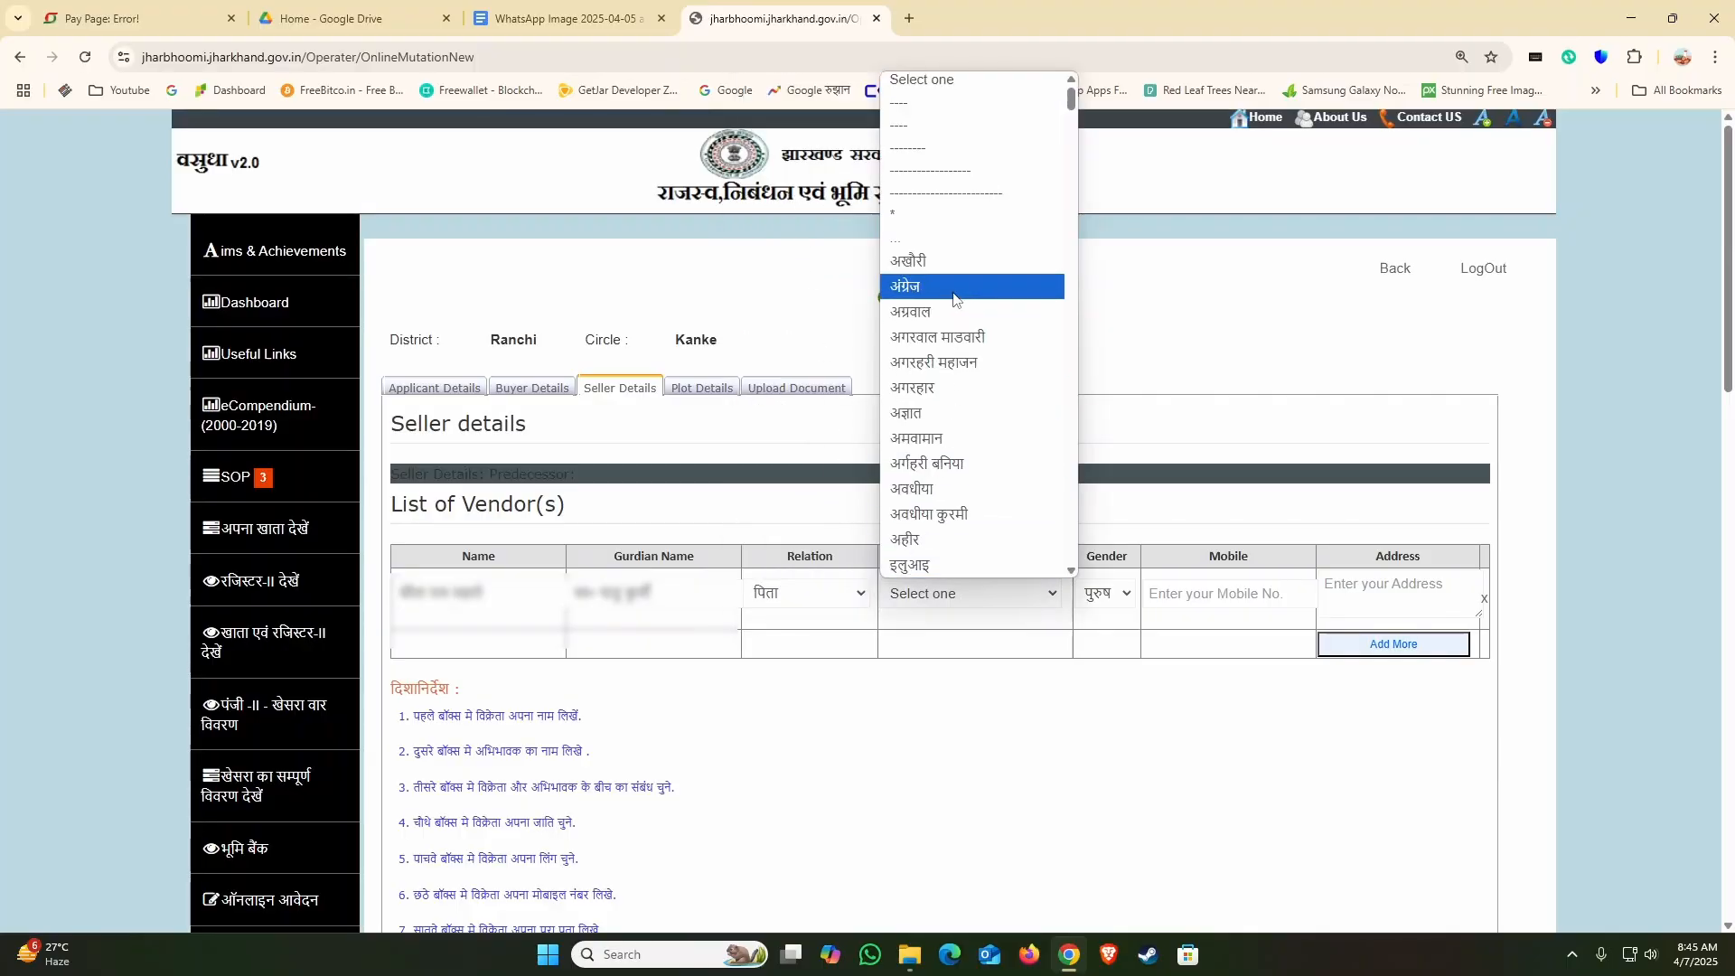
pyautogui.click(946, 162)
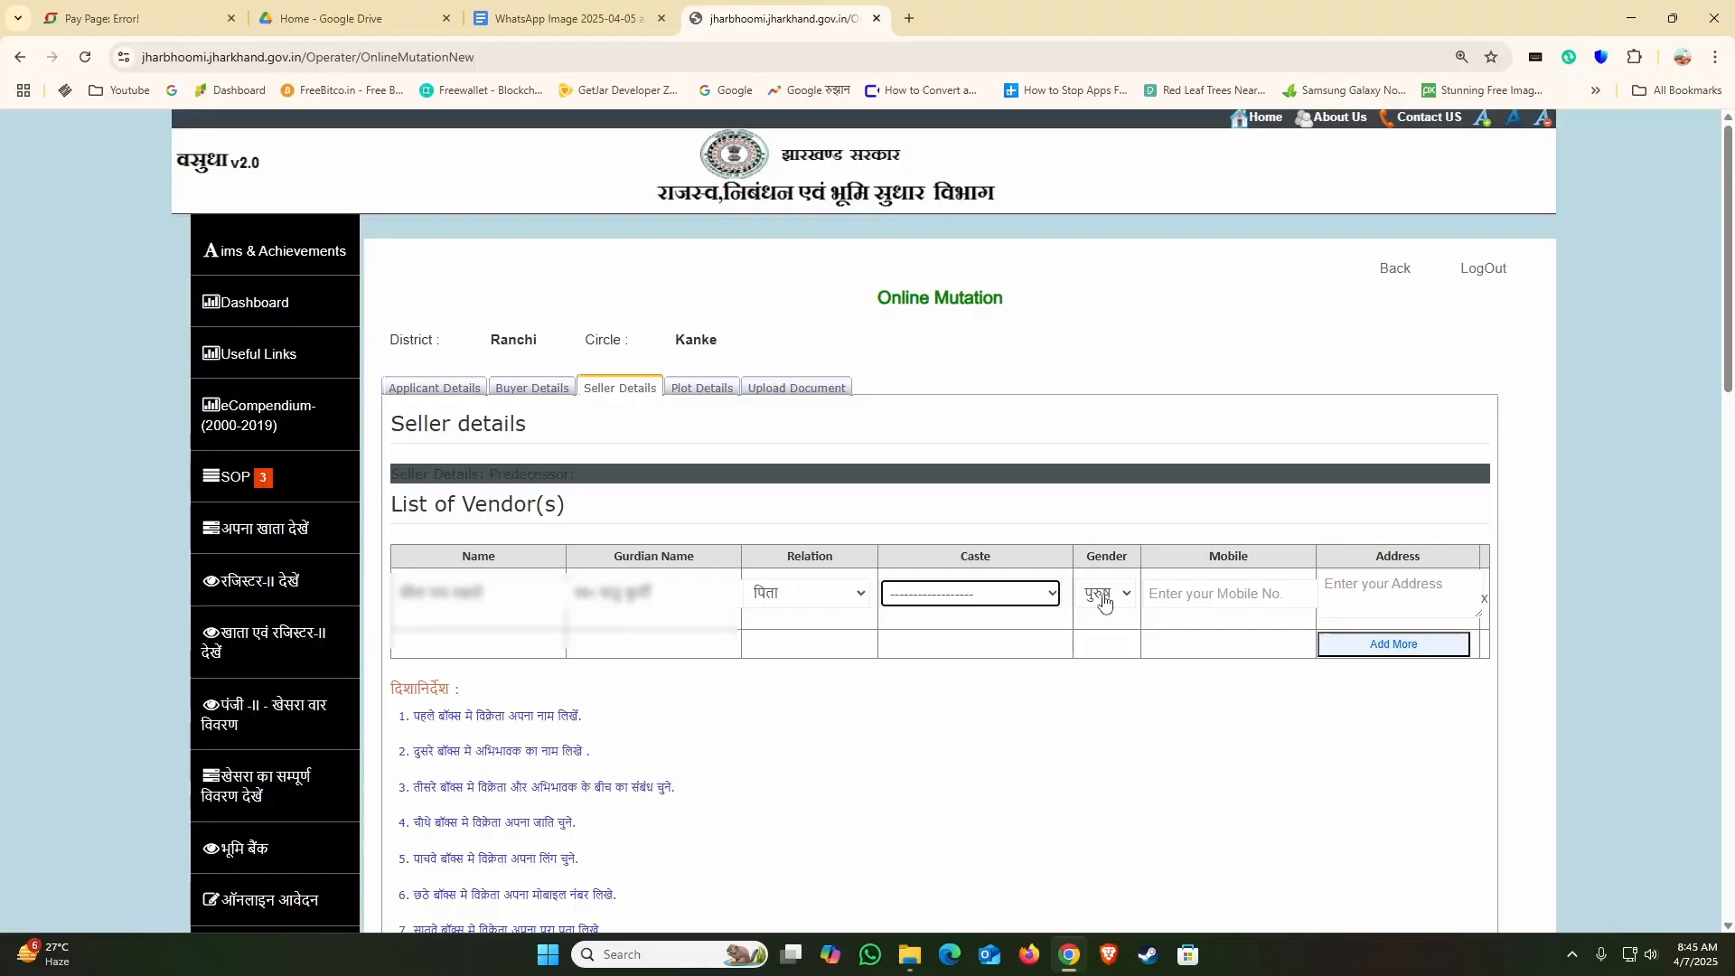
# Step: Enter a ten-zero placeholder as the seller's mobile number and copy the seller's address from the Google Docs document into the Address field
pyautogui.click(1156, 592)
pyautogui.write('0000000000')
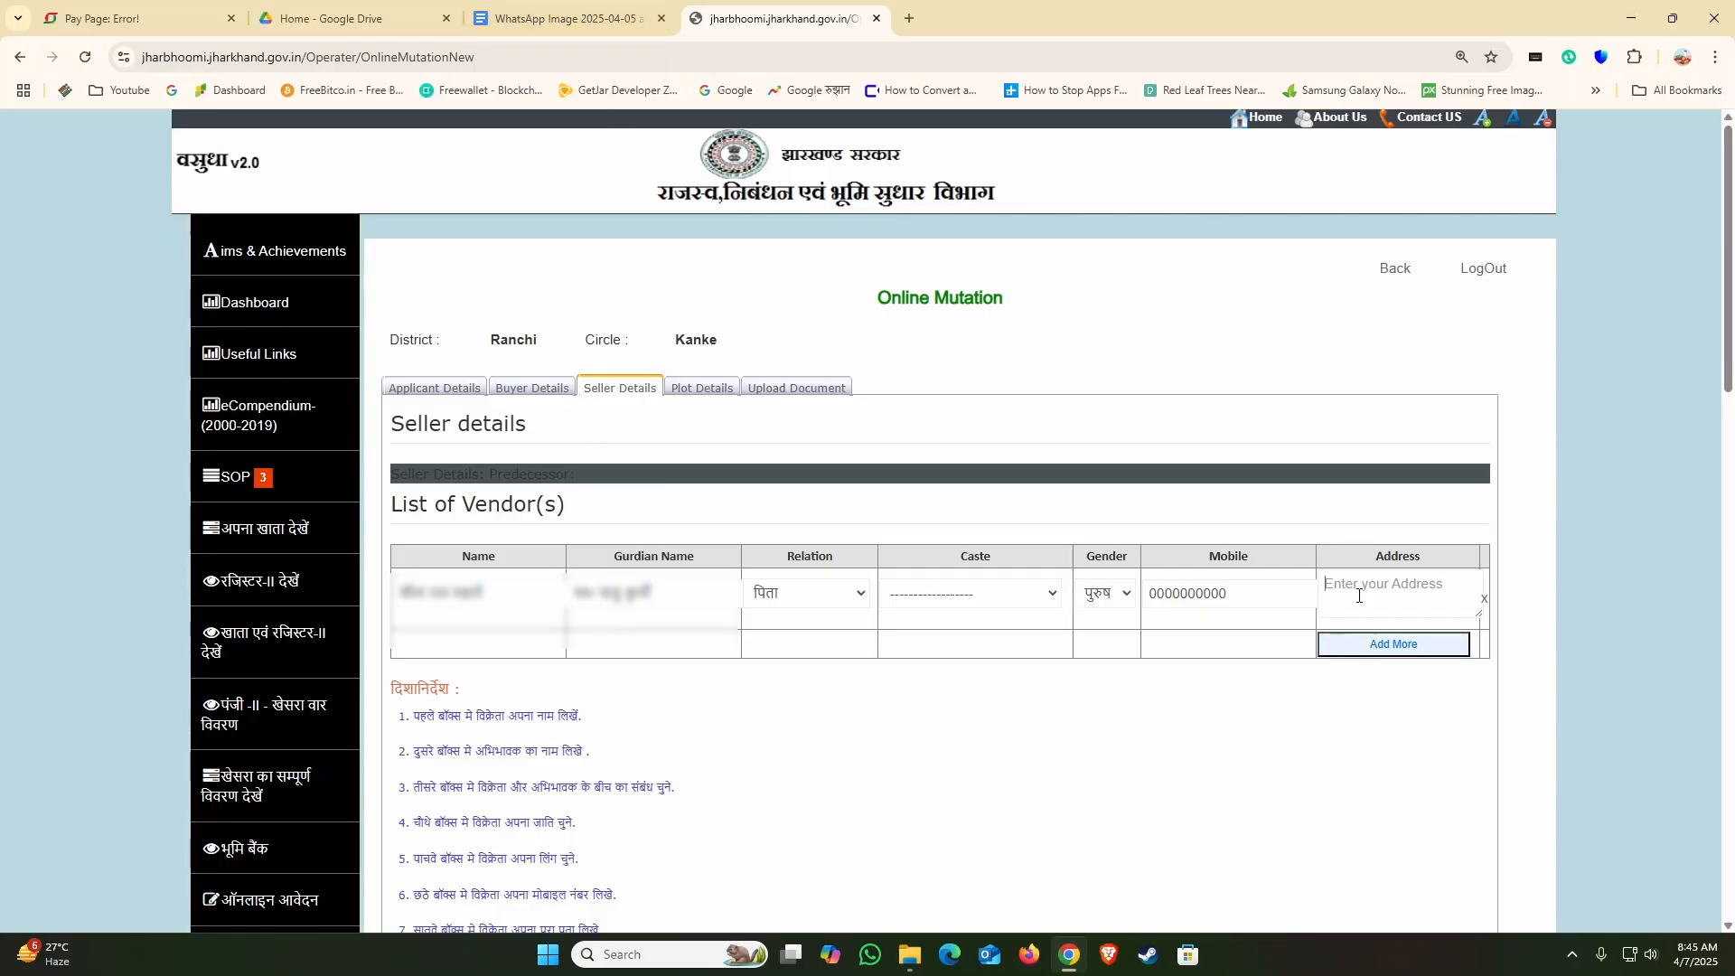
pyautogui.click(583, 20)
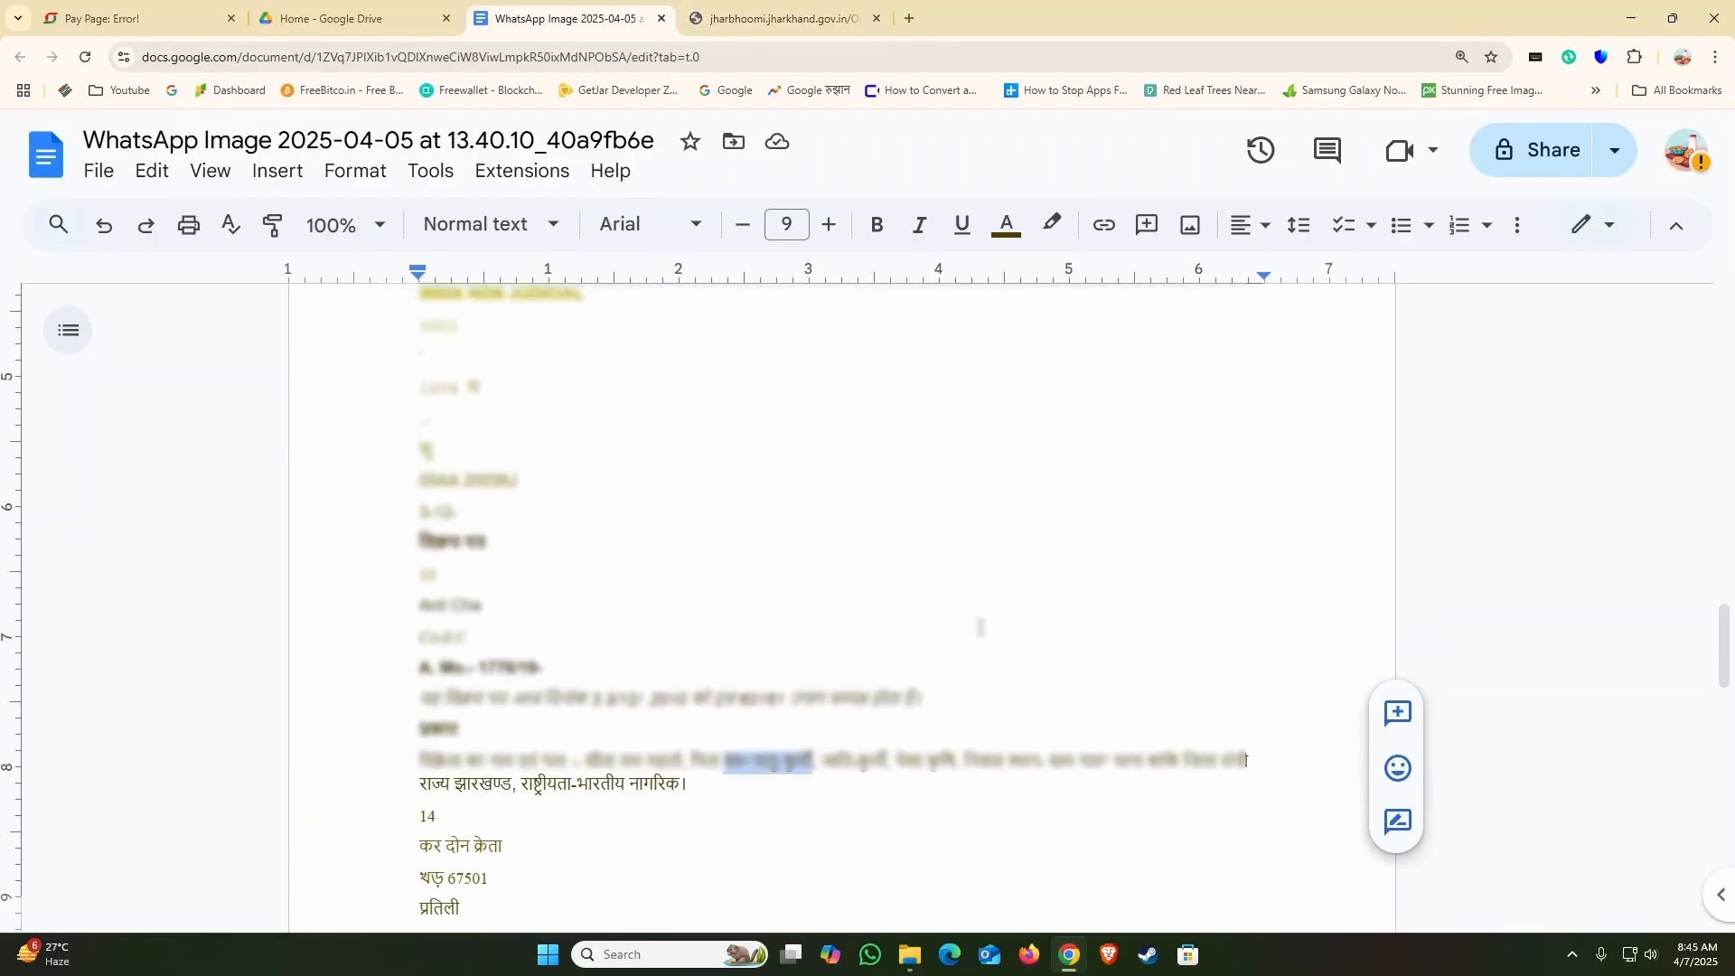
pyautogui.scroll(-15, 967, 615)
pyautogui.scroll(10, 979, 627)
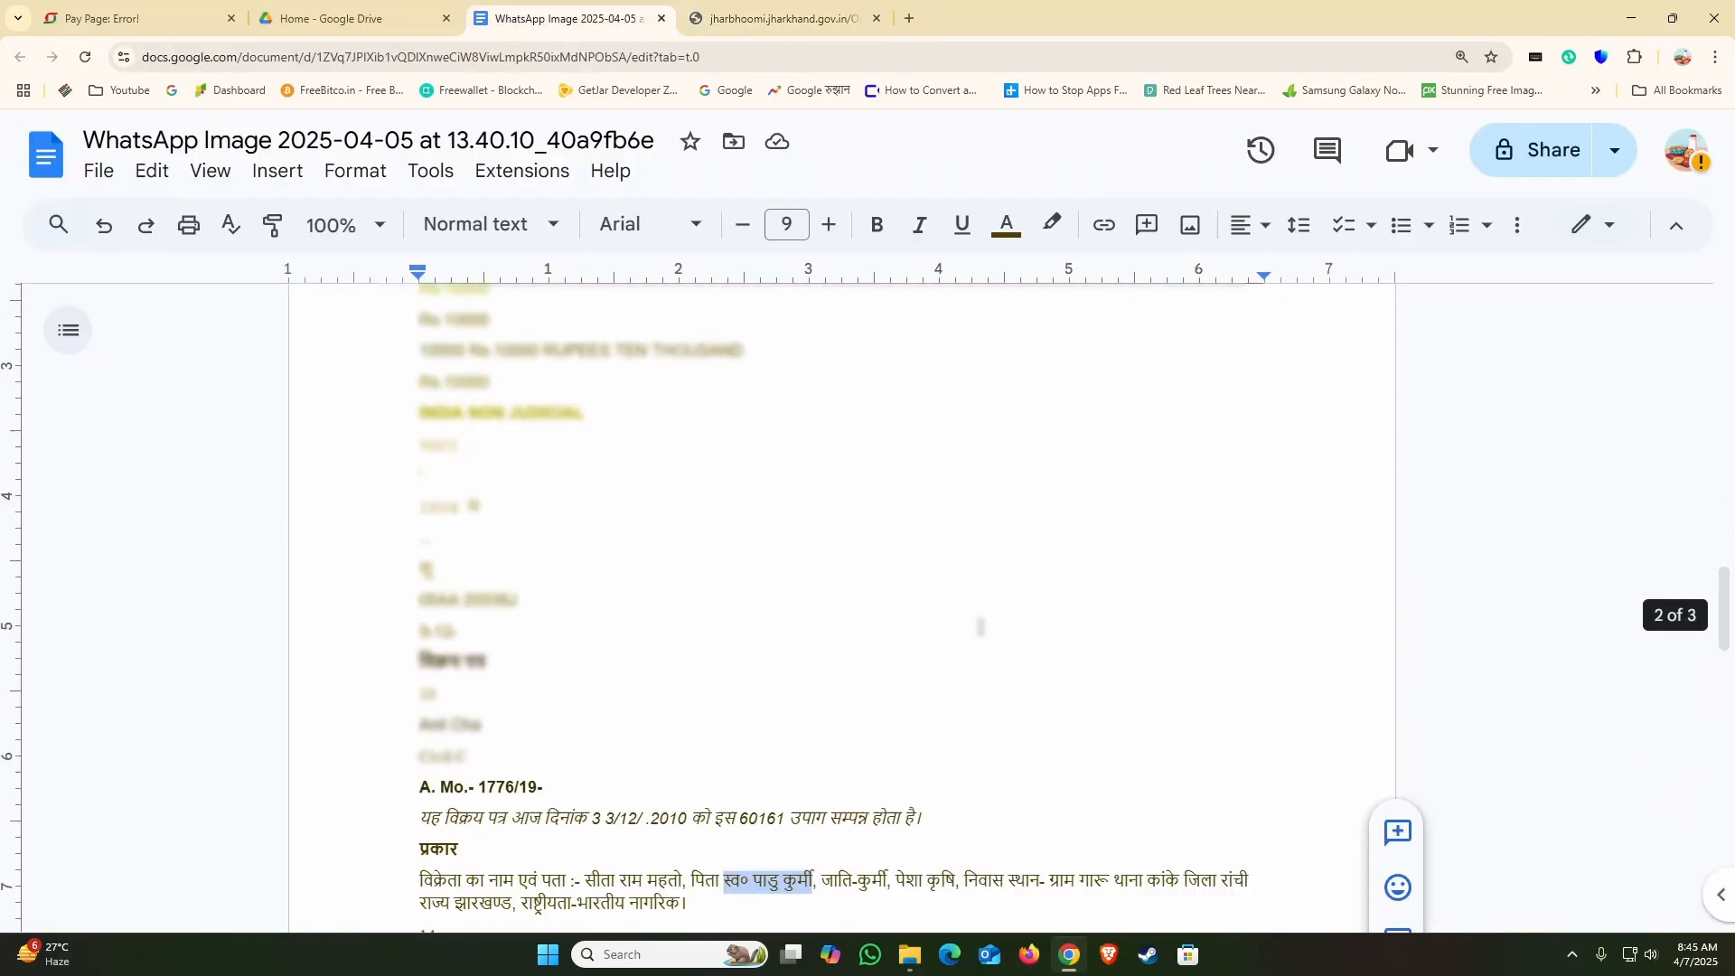
pyautogui.scroll(-4, 973, 612)
pyautogui.moveTo(1049, 494); pyautogui.dragTo(515, 522)
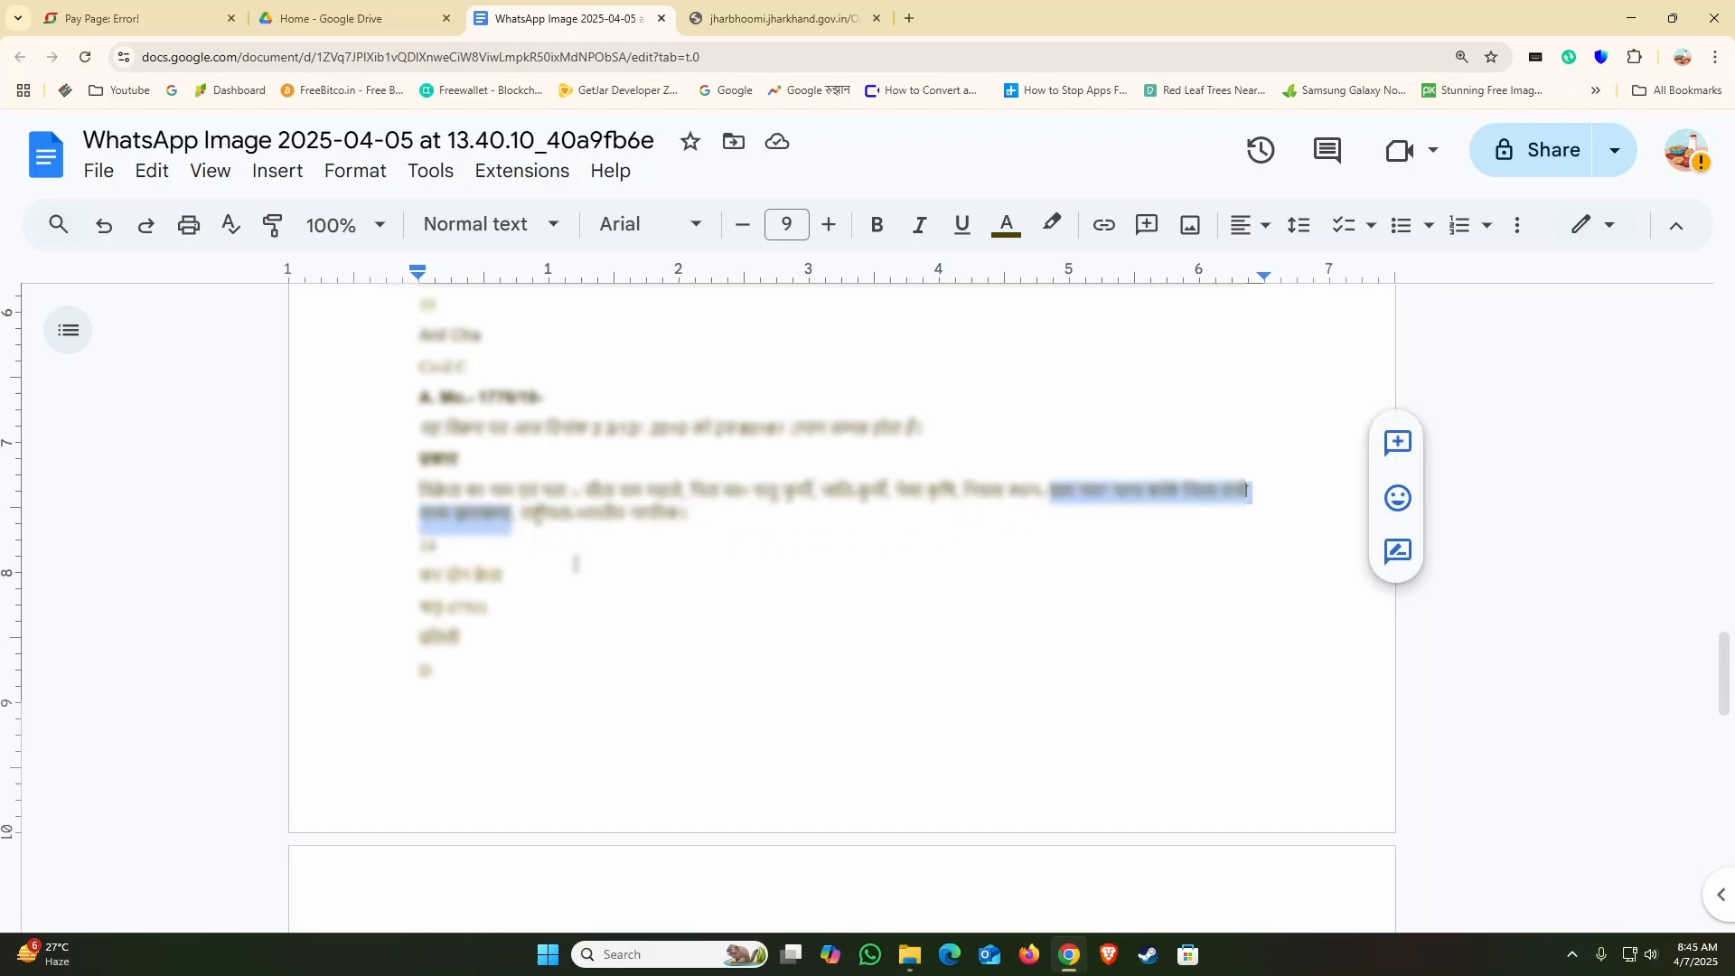
pyautogui.click(774, 20)
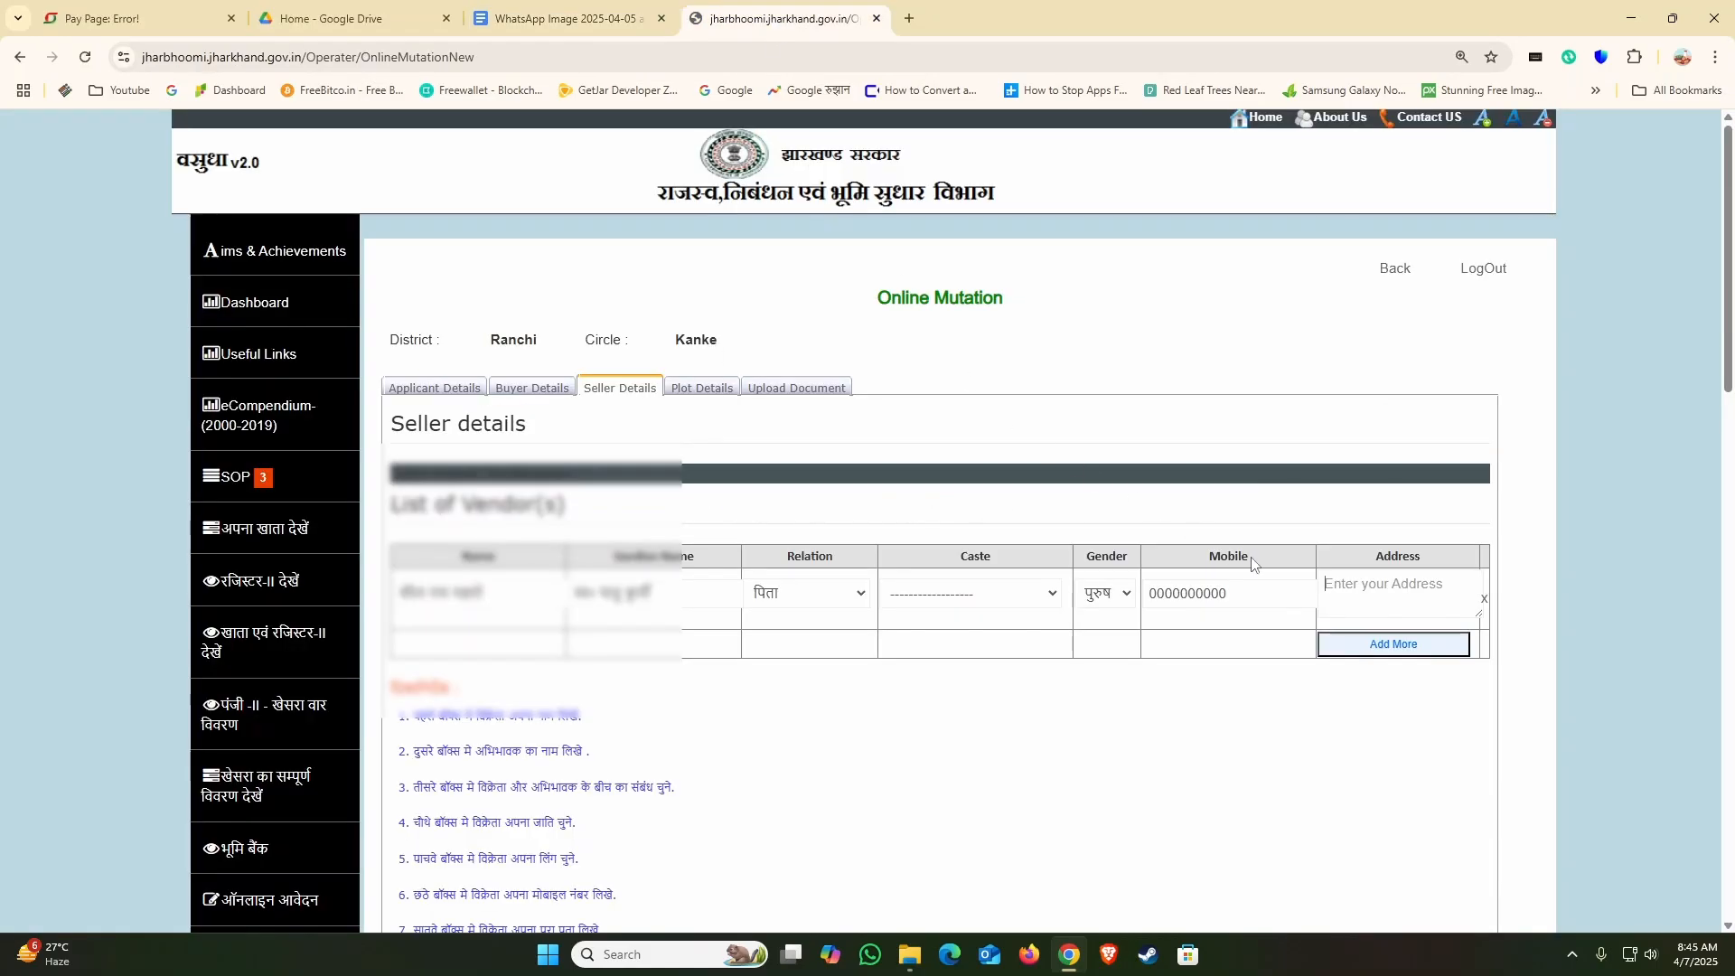
pyautogui.click(1345, 594)
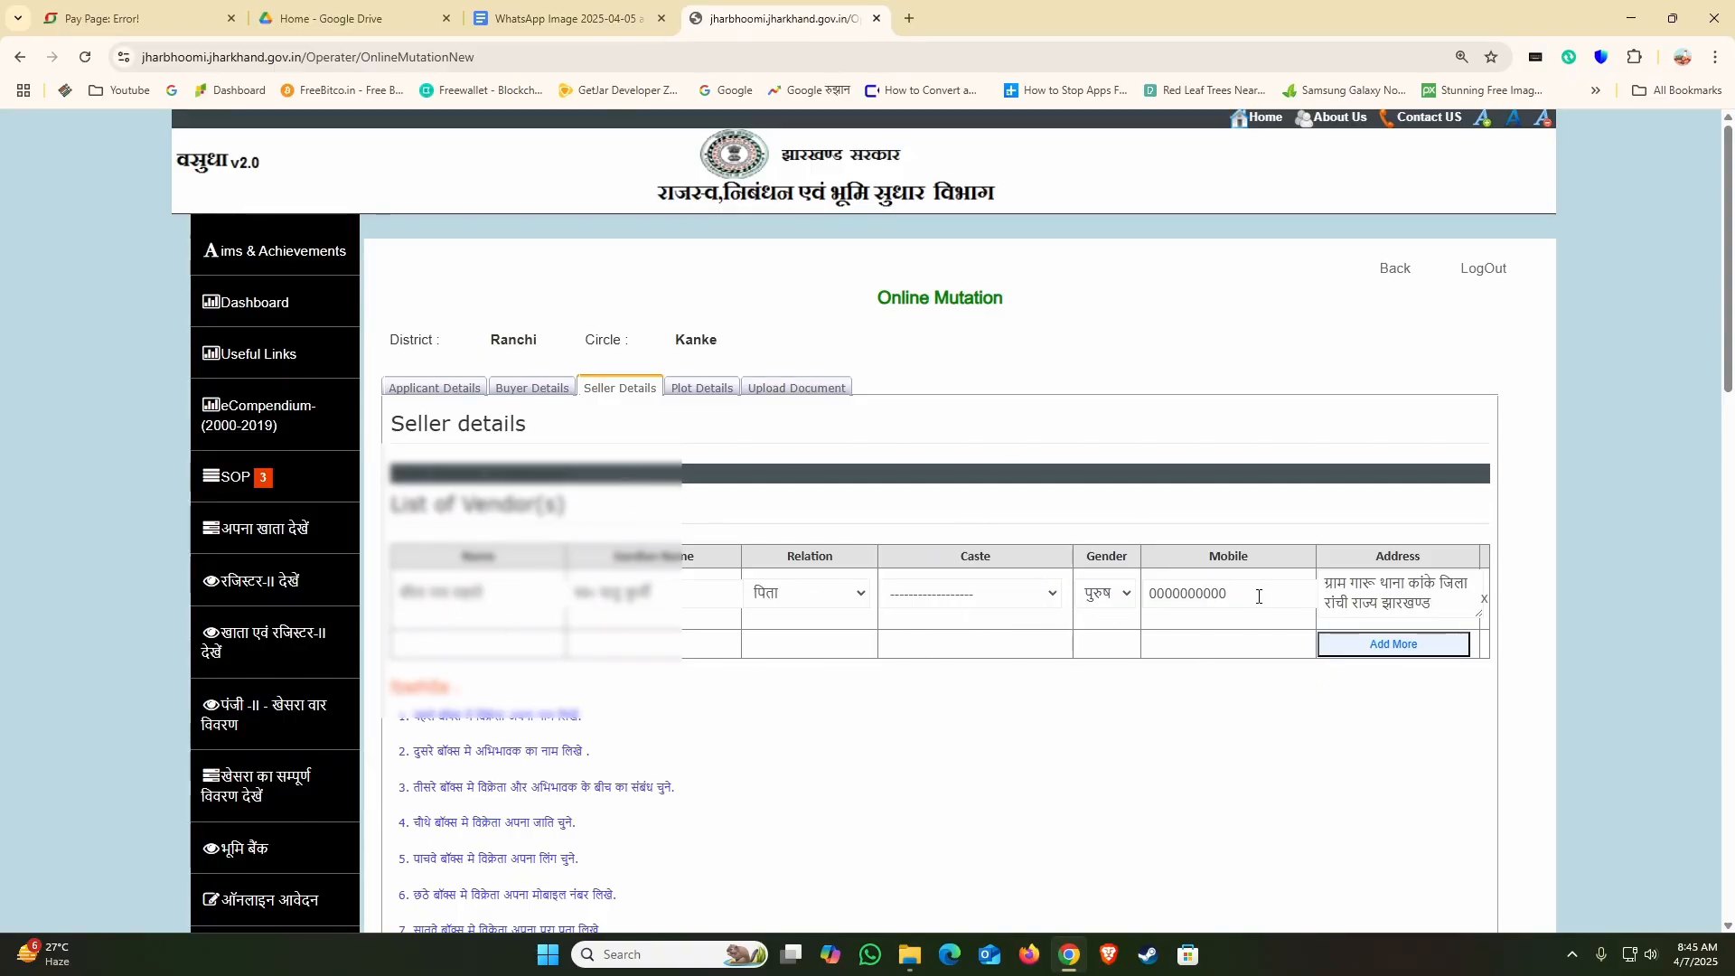
# Step: Save the seller details as a draft and continue to the plot details
pyautogui.scroll(-3, 1259, 593)
pyautogui.scroll(2, 1259, 593)
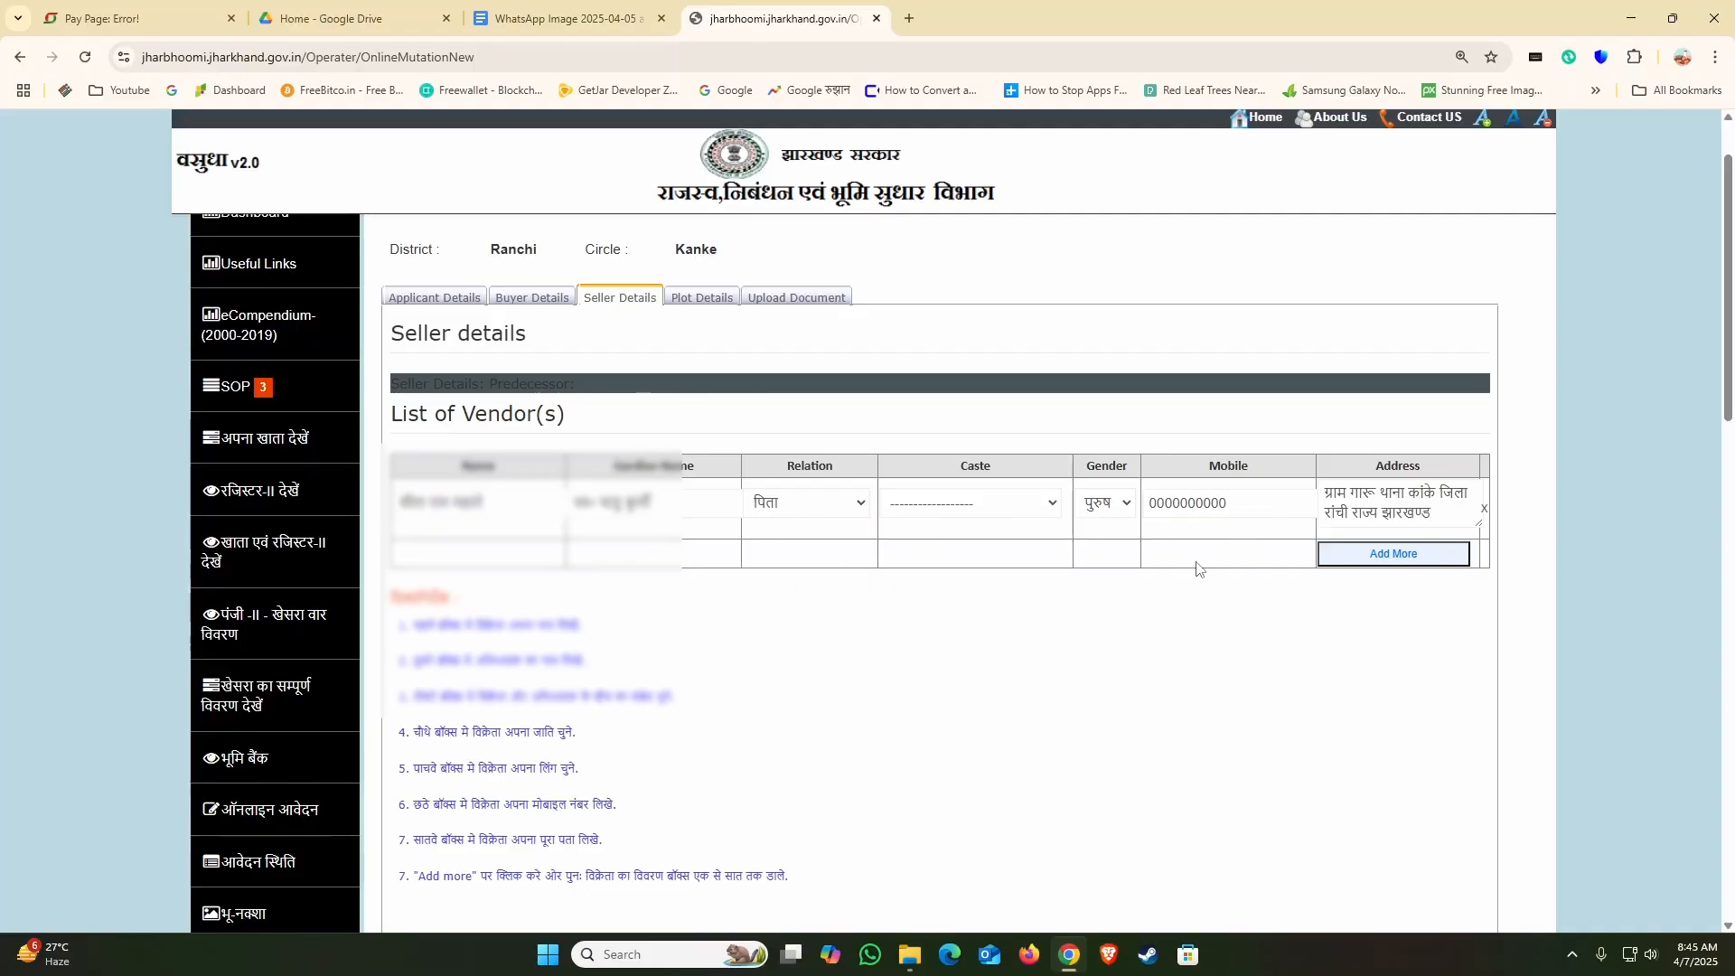
pyautogui.scroll(-5, 1234, 593)
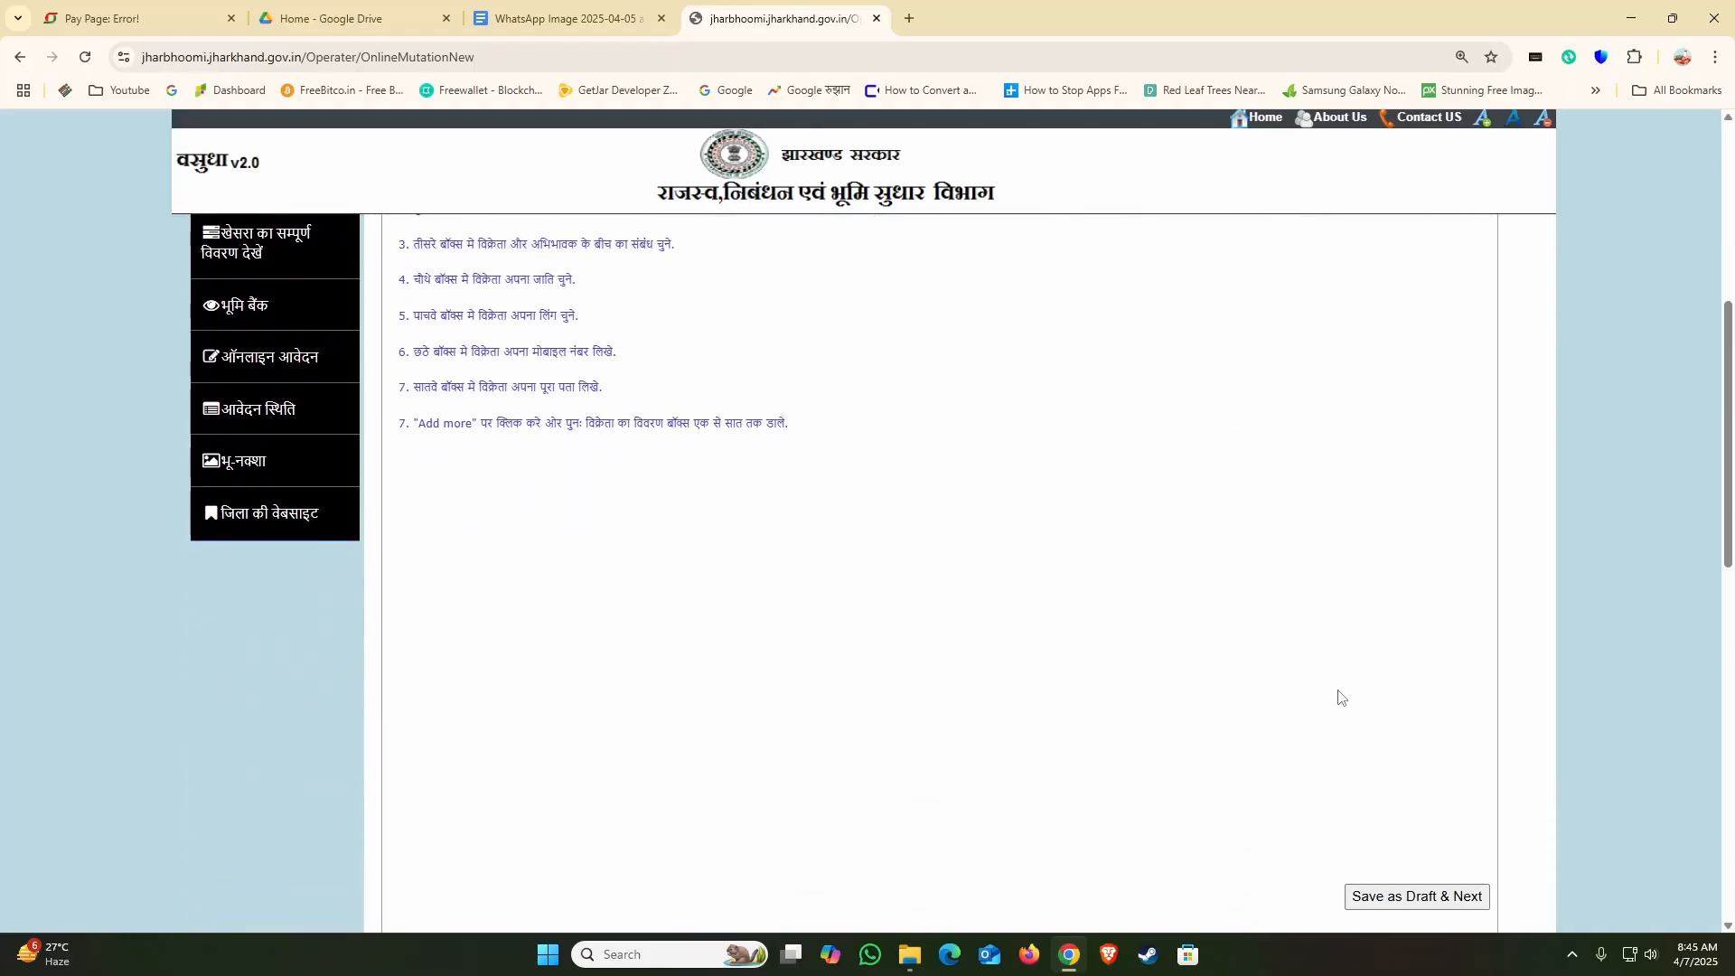
pyautogui.scroll(-1, 1340, 697)
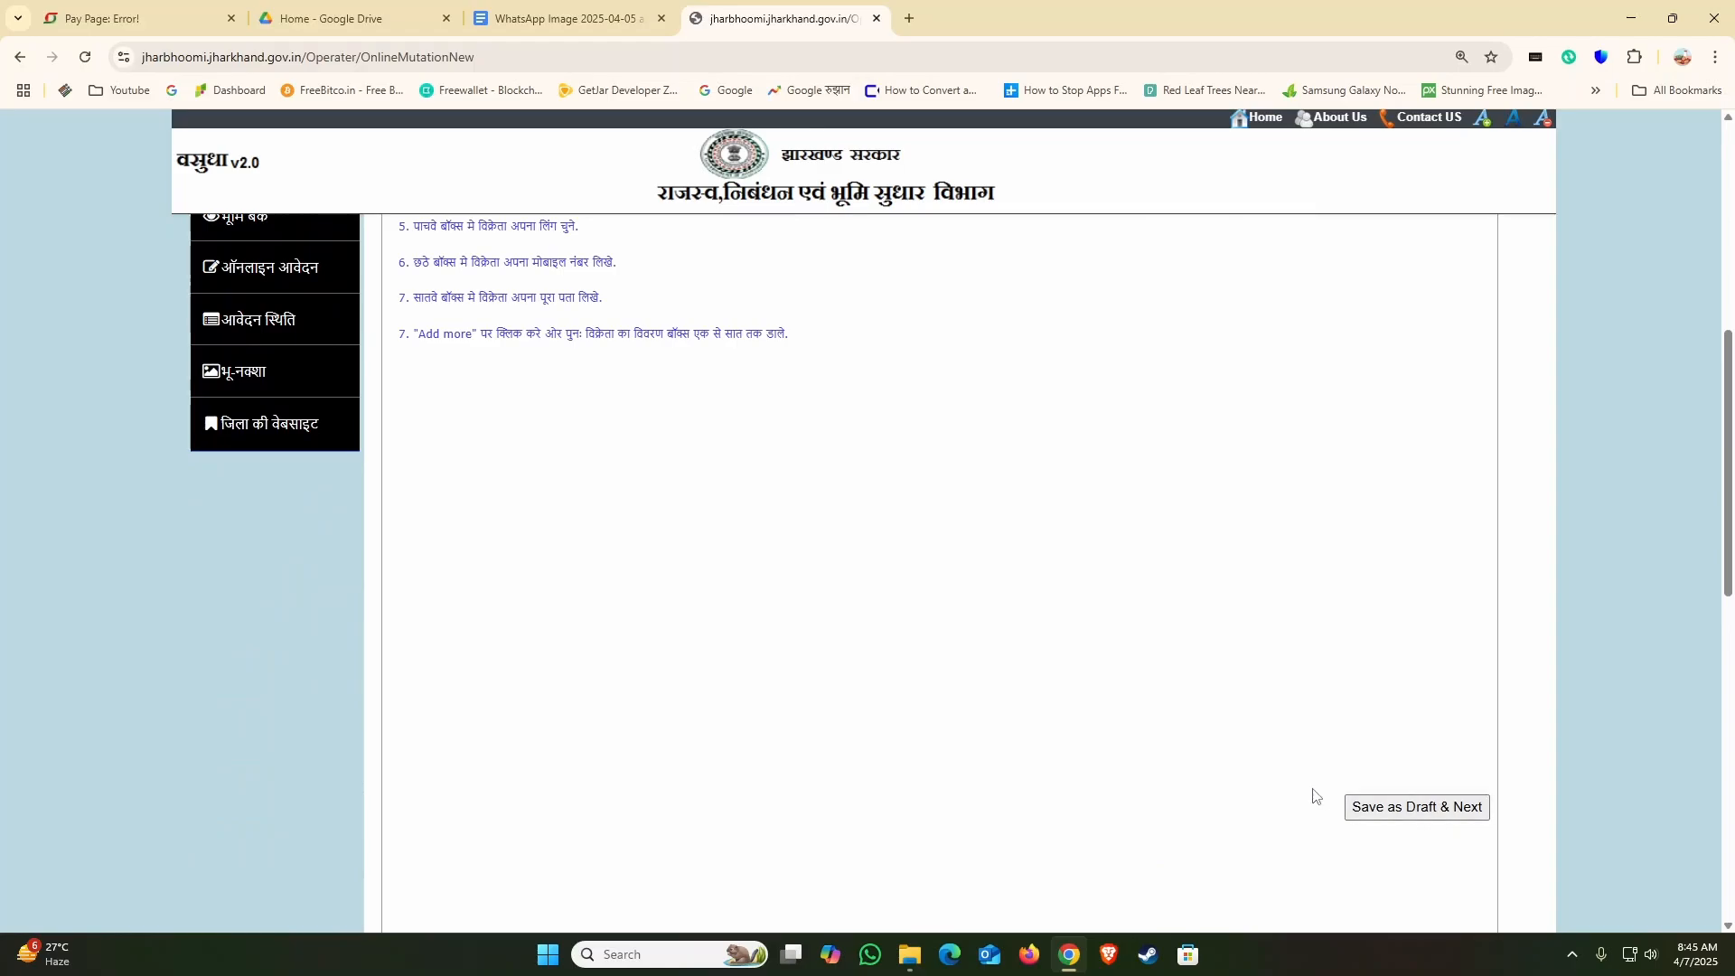
pyautogui.scroll(10, 1087, 671)
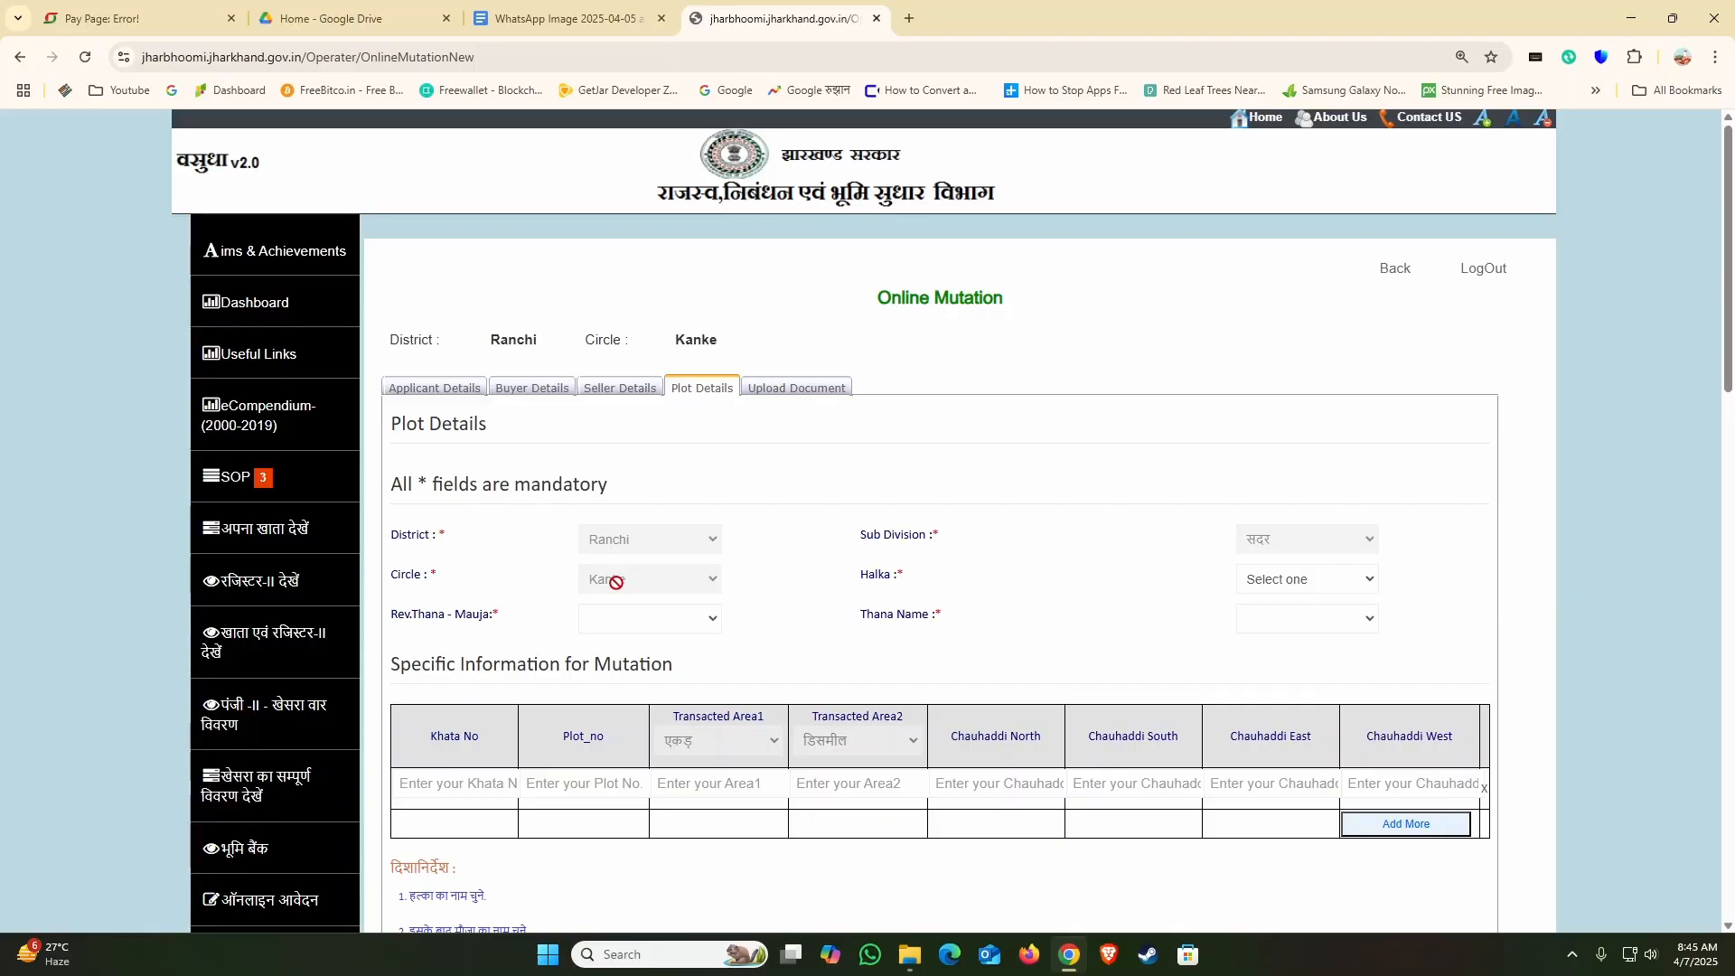
# Step: Set the plot's Halka to हल्का-02, the Rev.Thana - Mauja to 153--गारु and the Thana Name to राँची
pyautogui.click(1306, 583)
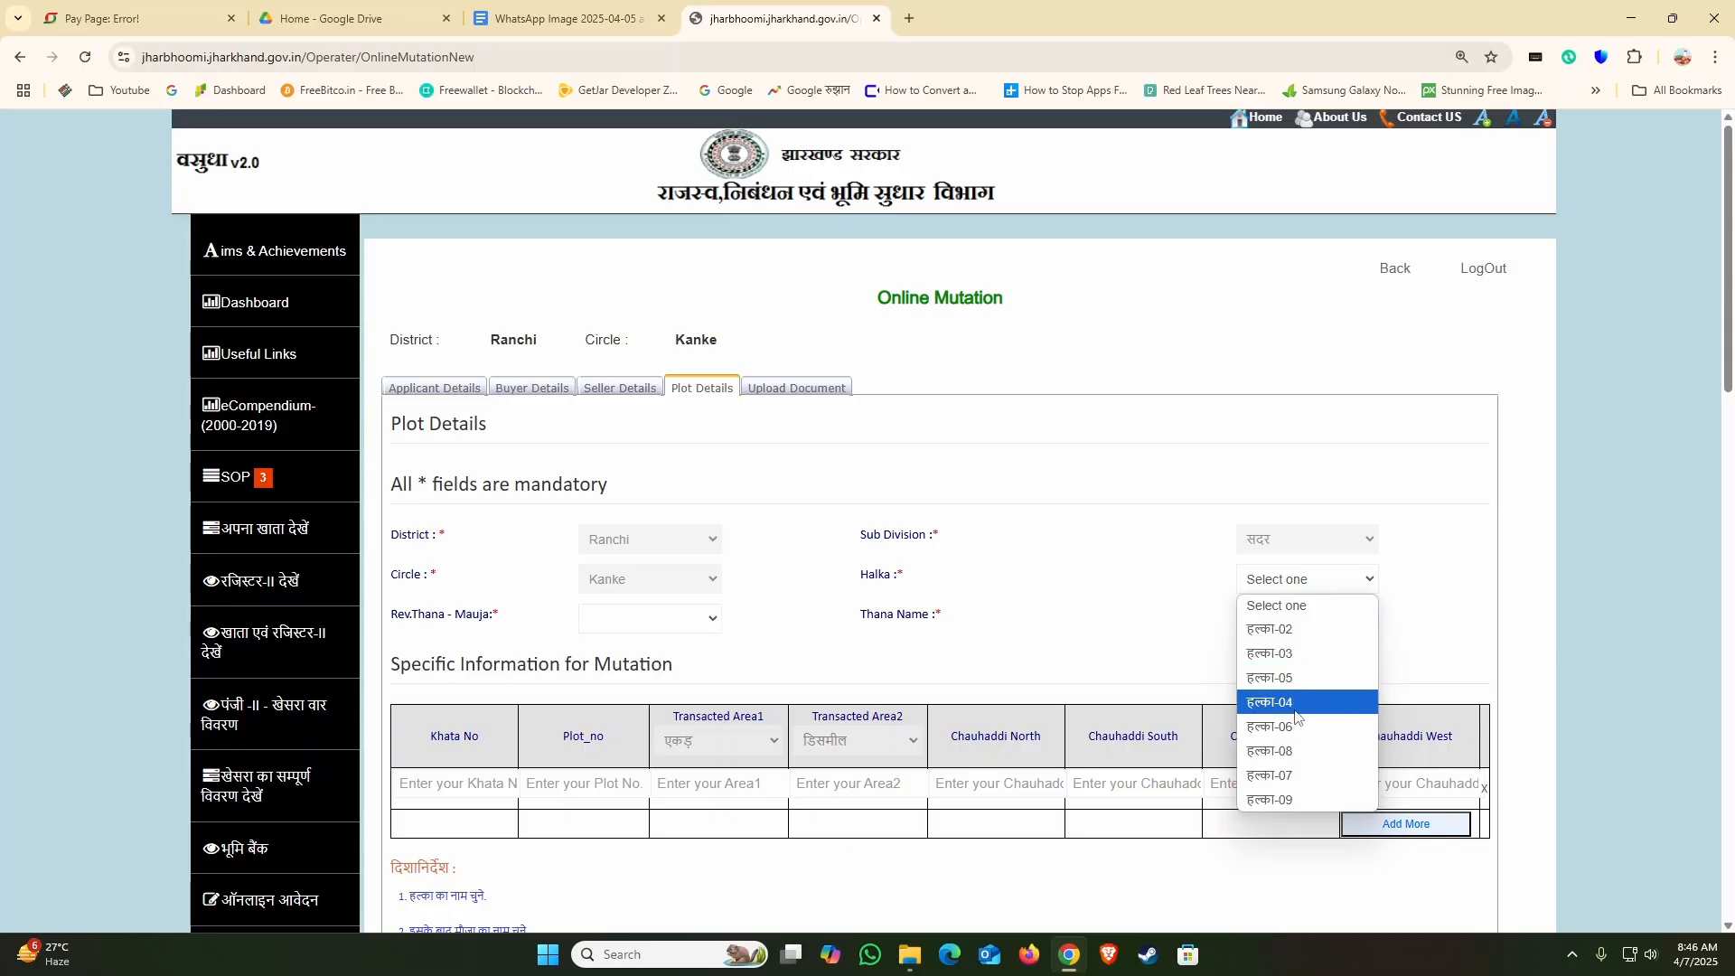
pyautogui.click(1284, 642)
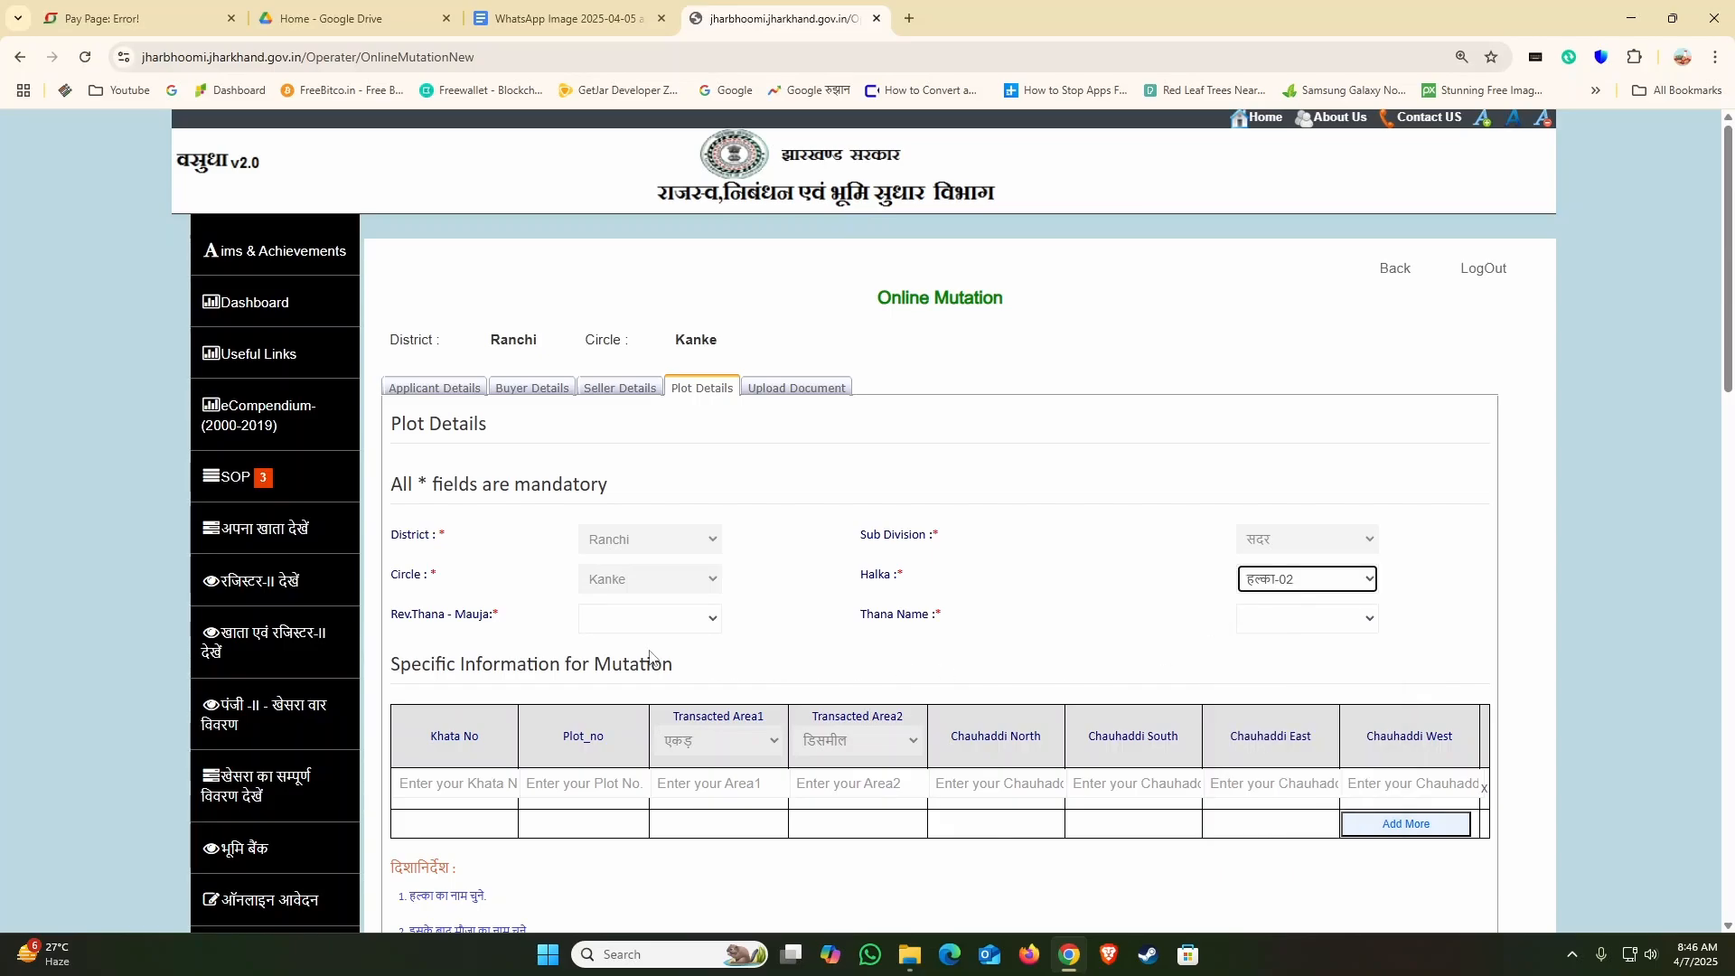
pyautogui.click(638, 623)
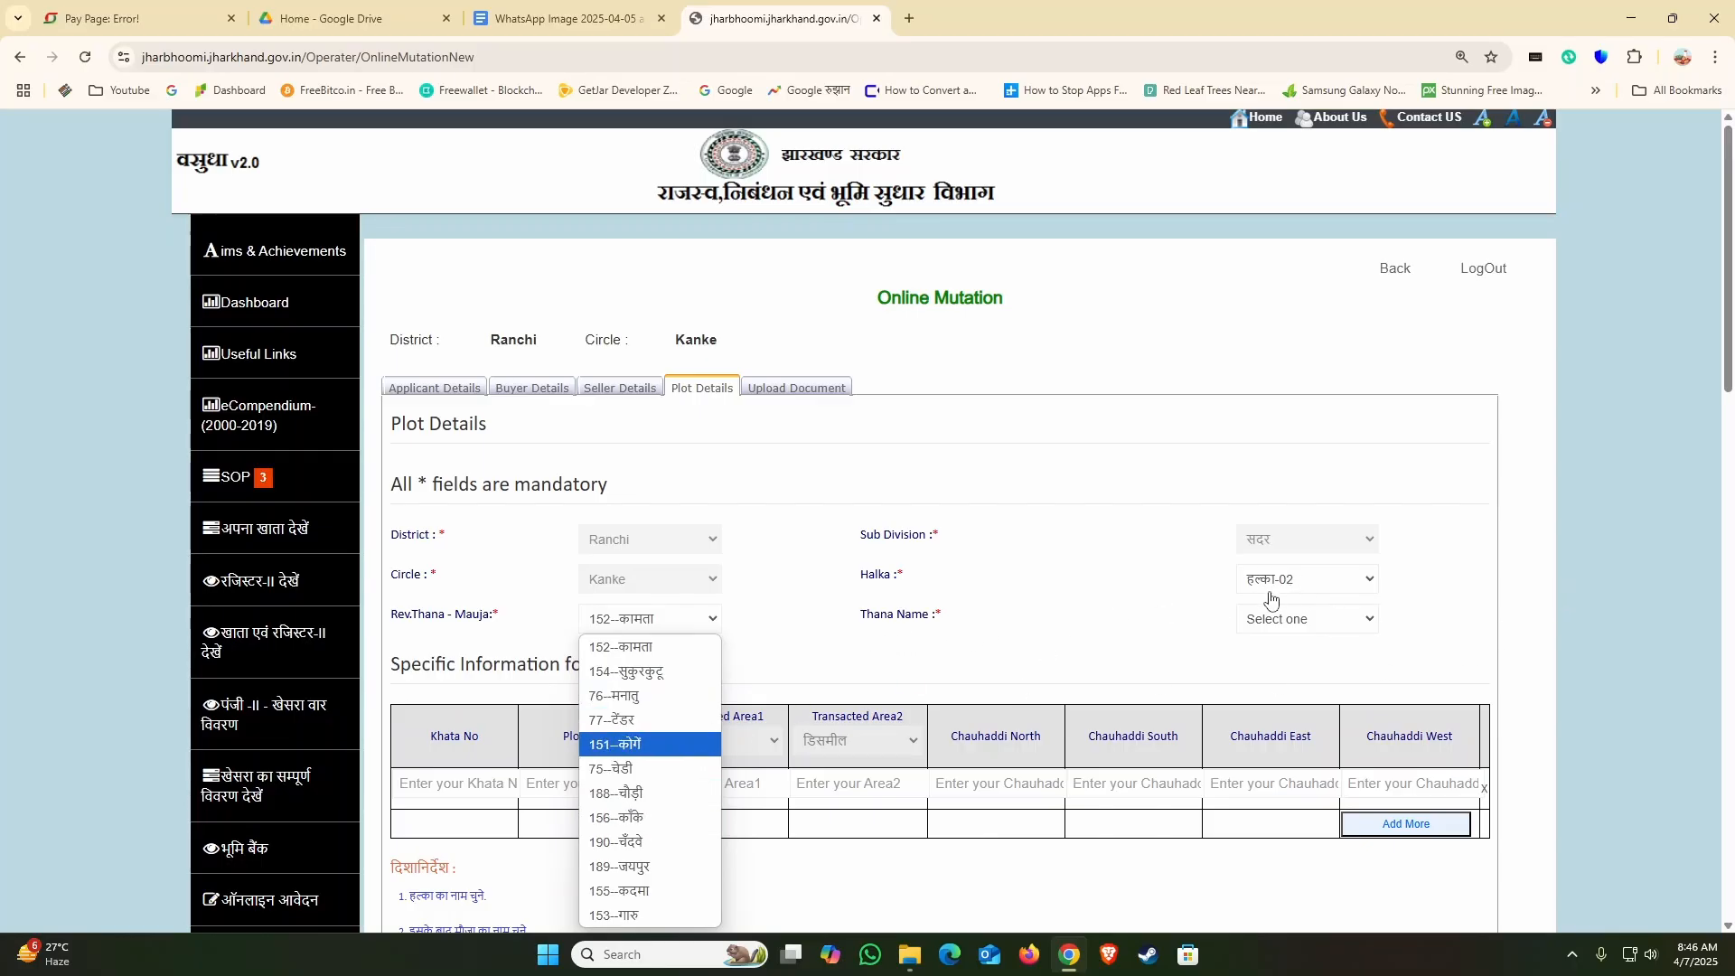
pyautogui.click(614, 914)
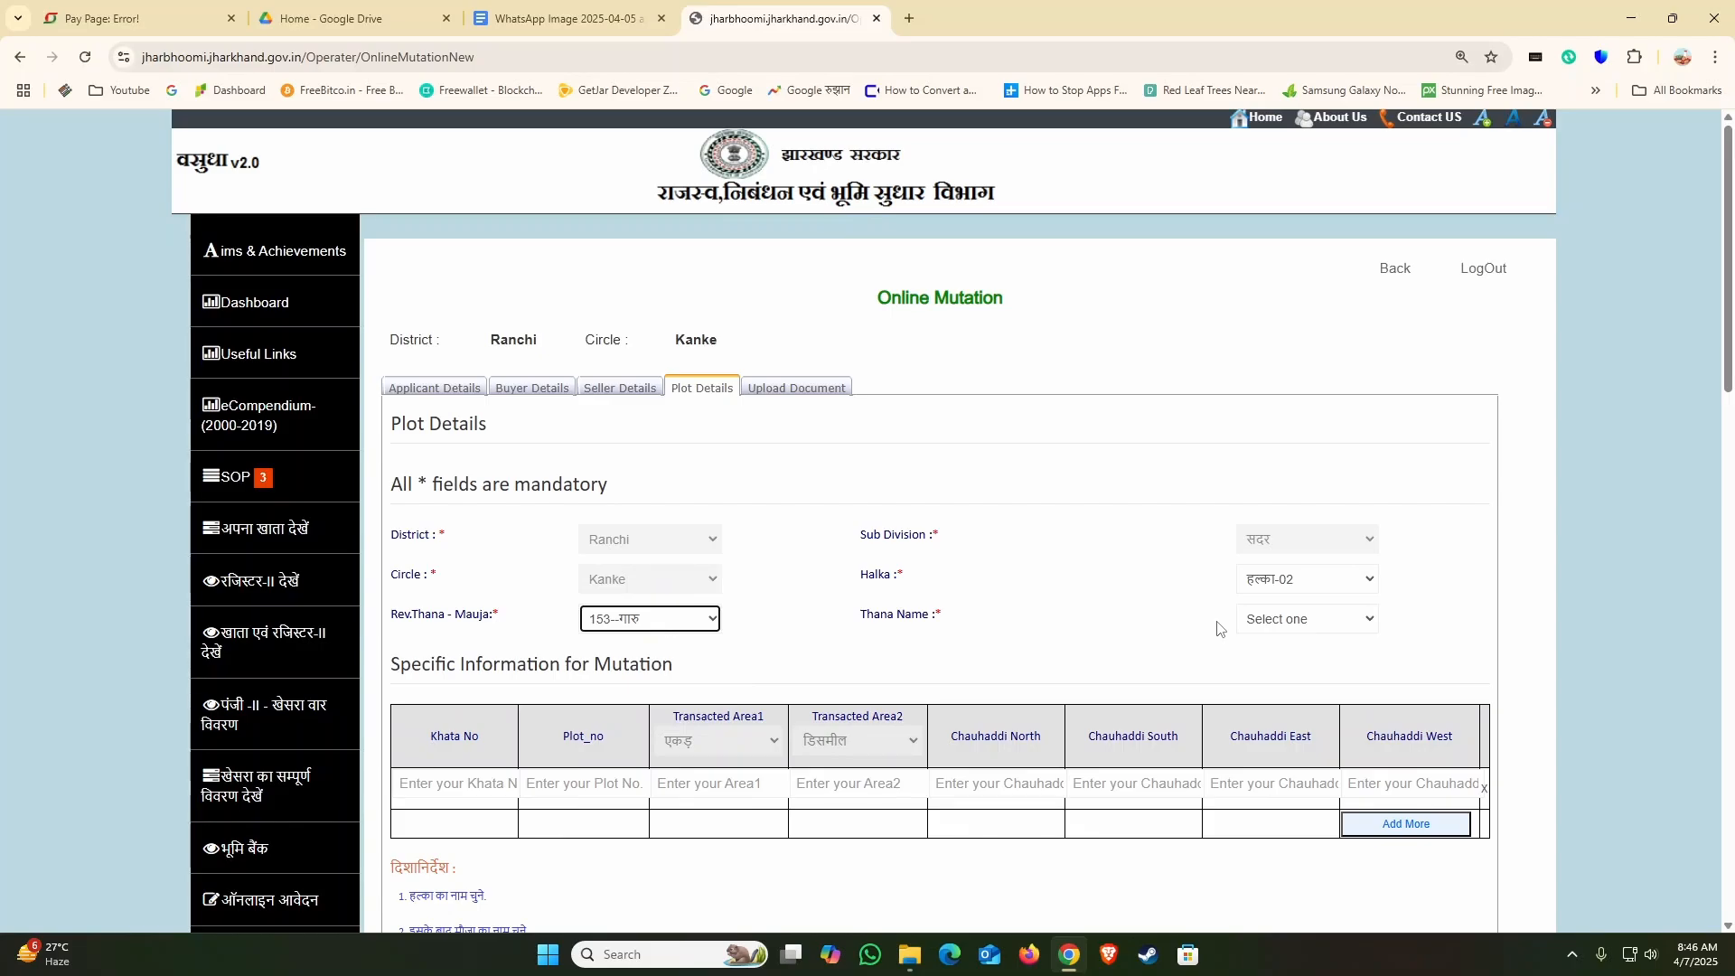
pyautogui.click(1290, 626)
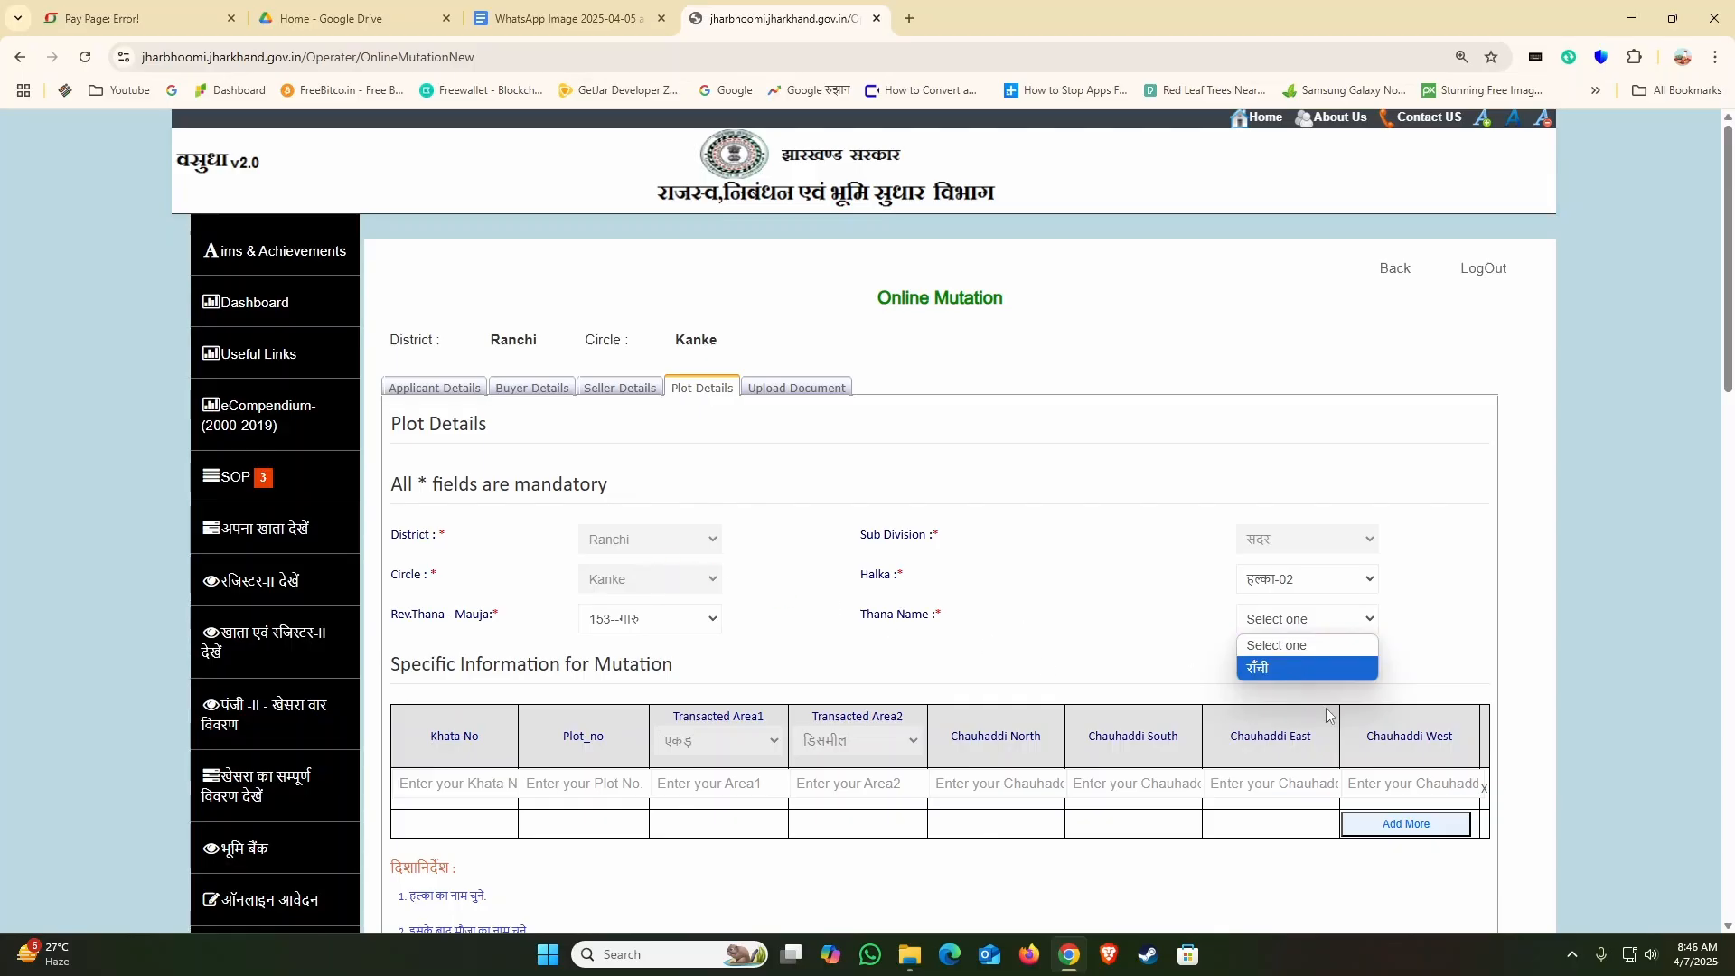
pyautogui.click(1289, 669)
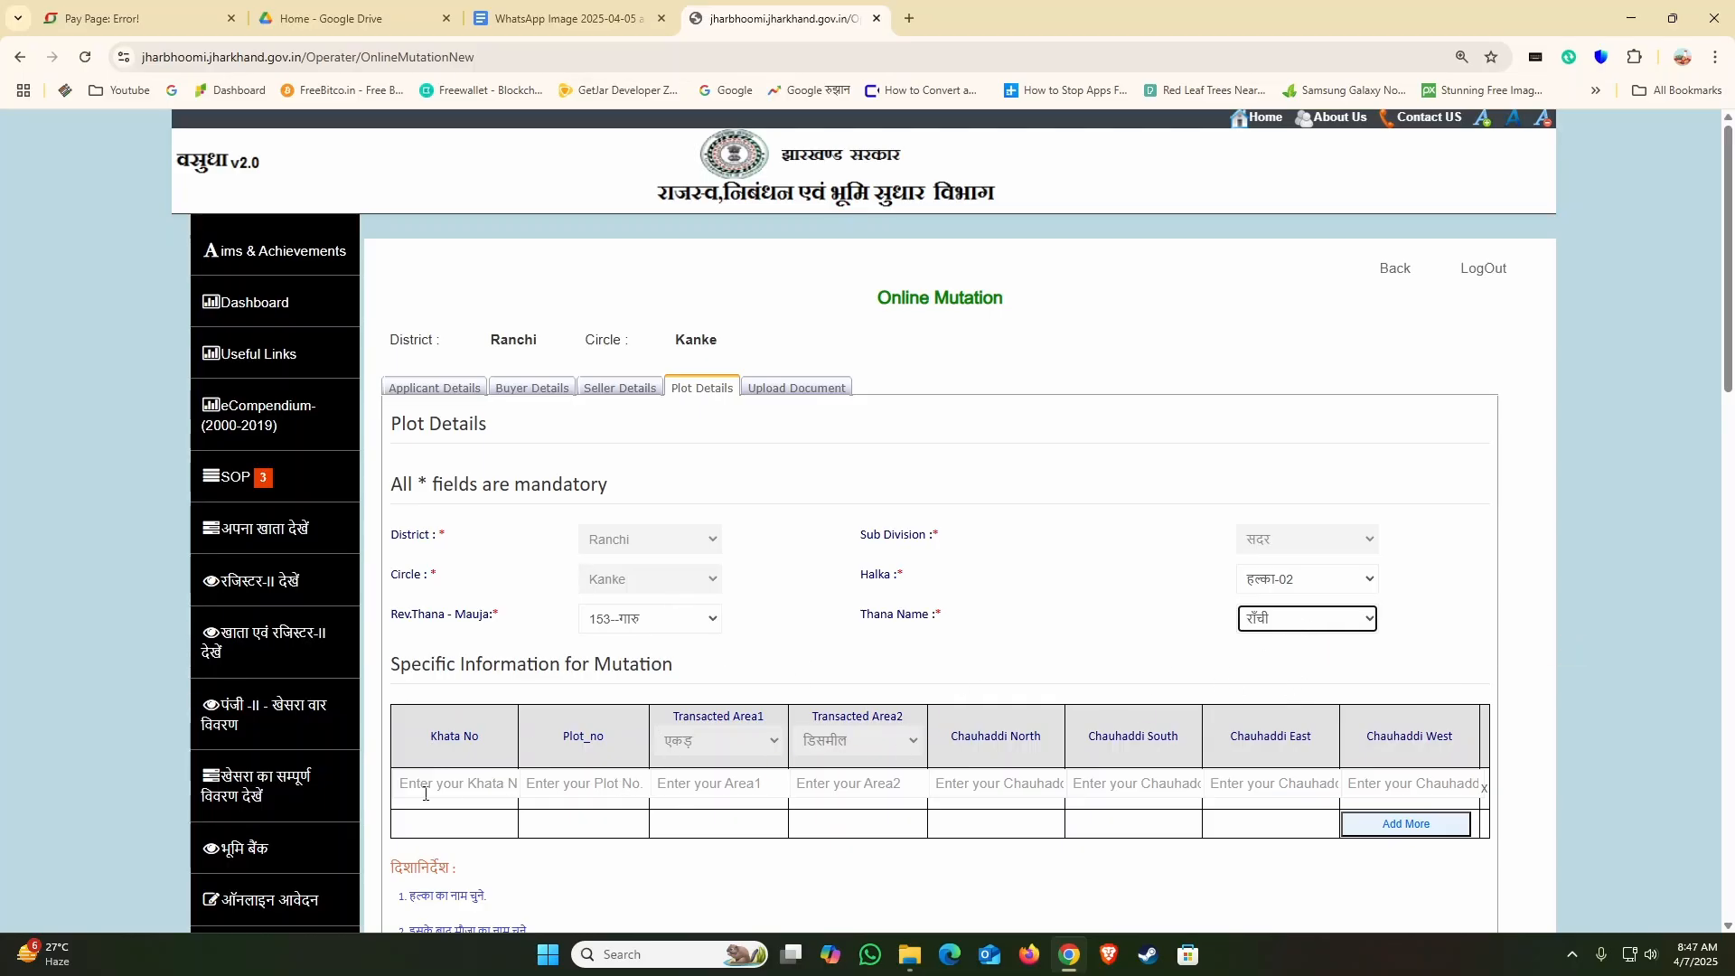
# Step: Add four more plot rows to the Specific Information for Mutation table
pyautogui.press('Tab')
pyautogui.scroll(-2, 1483, 813)
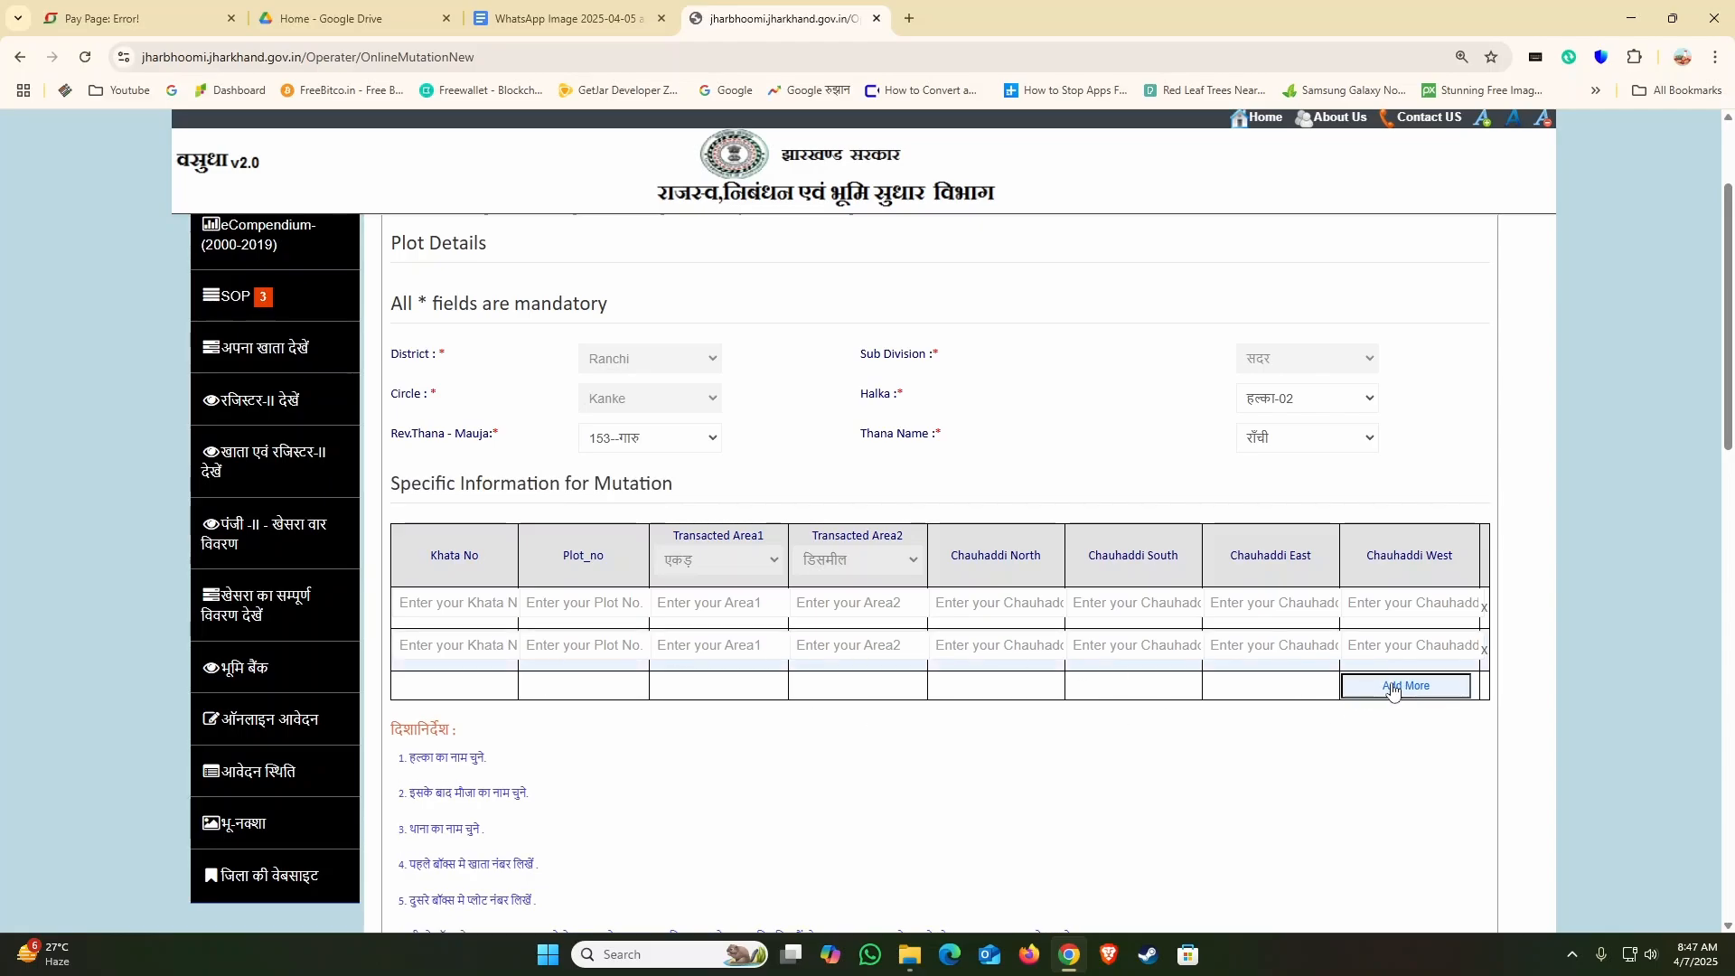
pyautogui.click(1393, 687)
pyautogui.click(1397, 730)
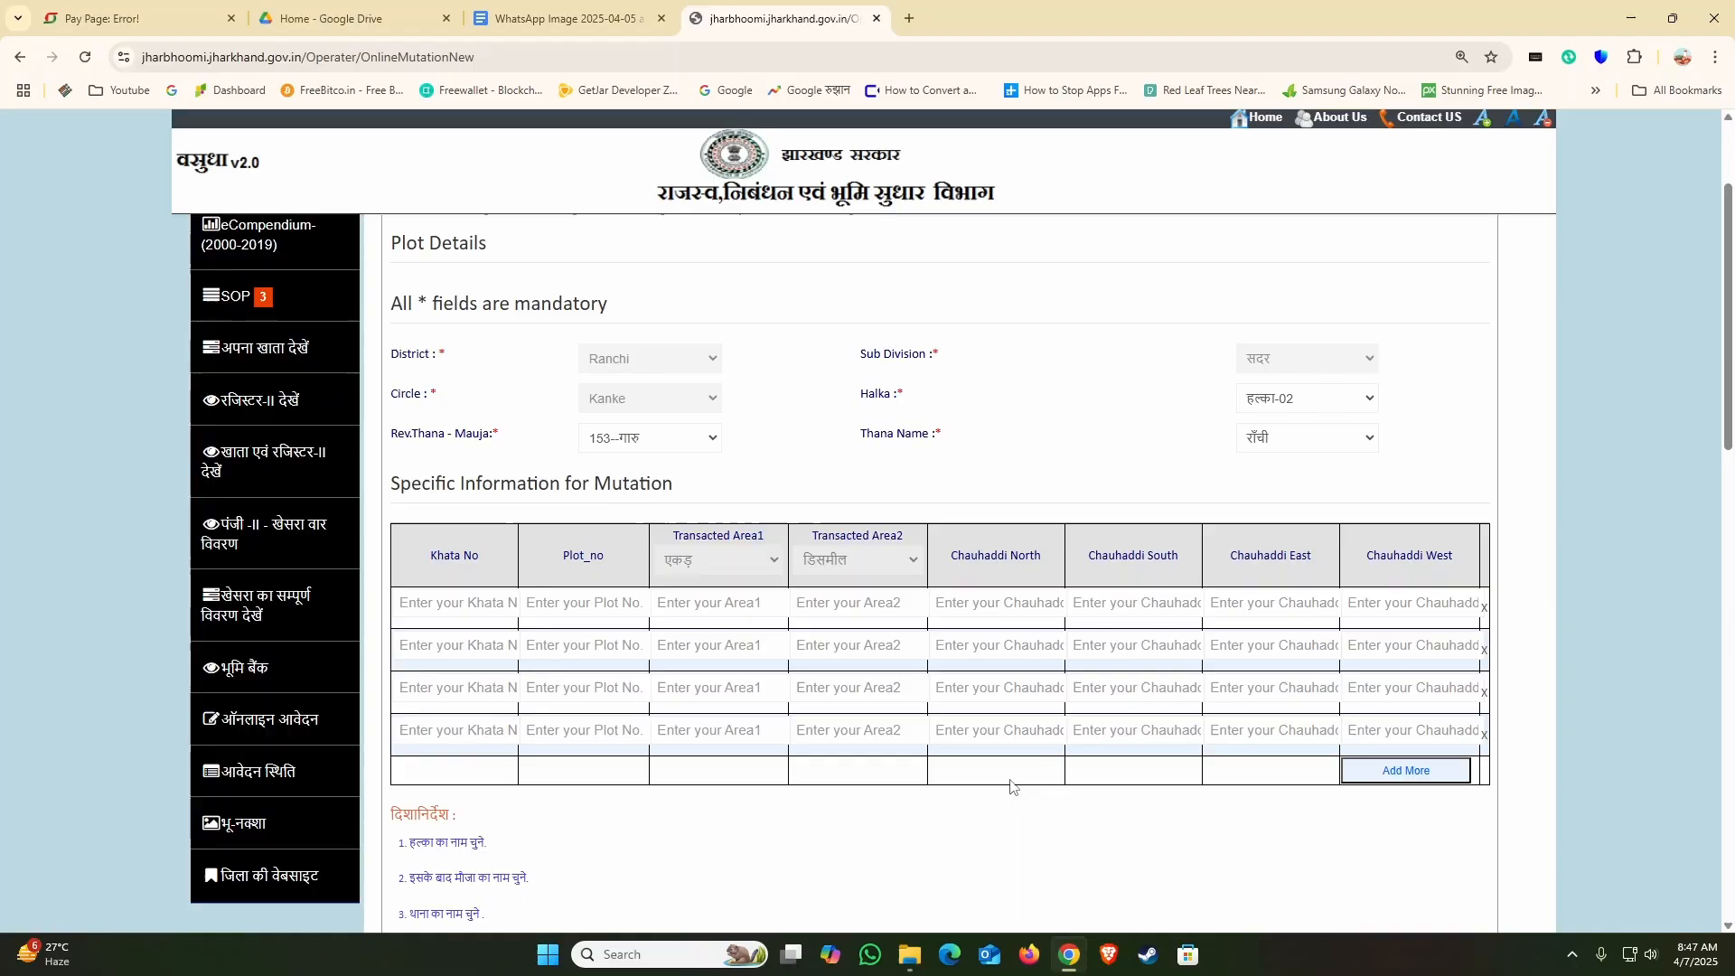
pyautogui.click(1369, 776)
pyautogui.scroll(-1, 530, 771)
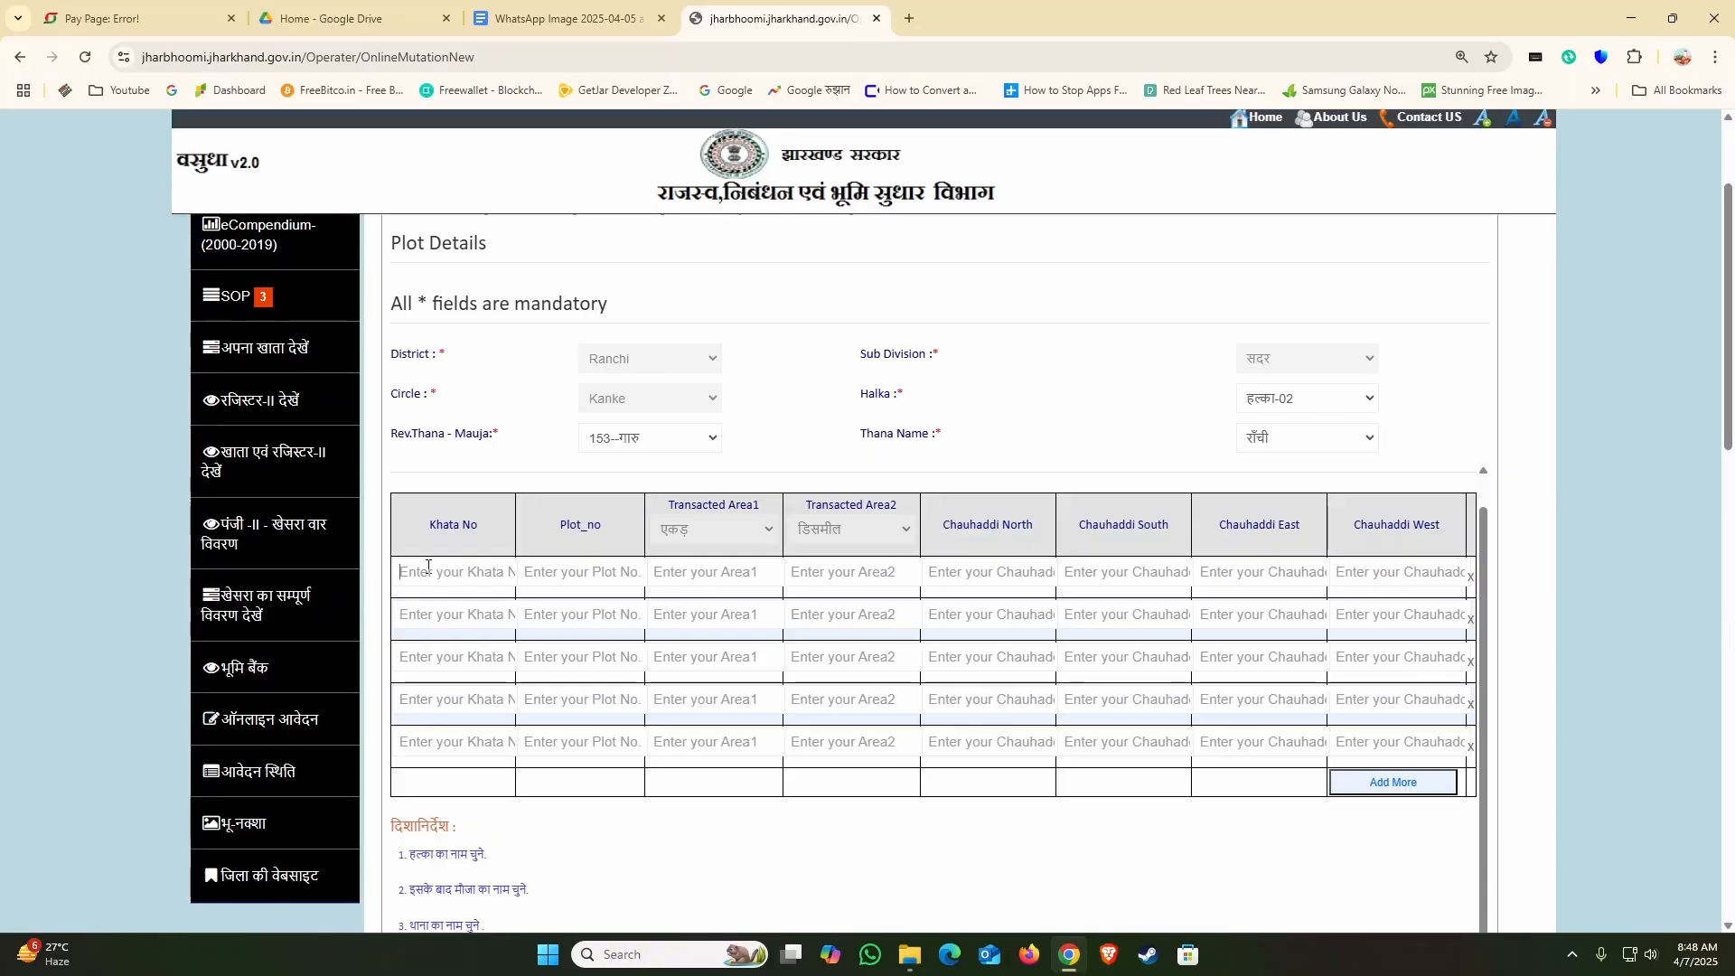
# Step: Fill the first plot row with khata 30, plot 439, and transacted area 0 acre and 1 decimal
pyautogui.write('30')
pyautogui.click(555, 570)
pyautogui.write('439')
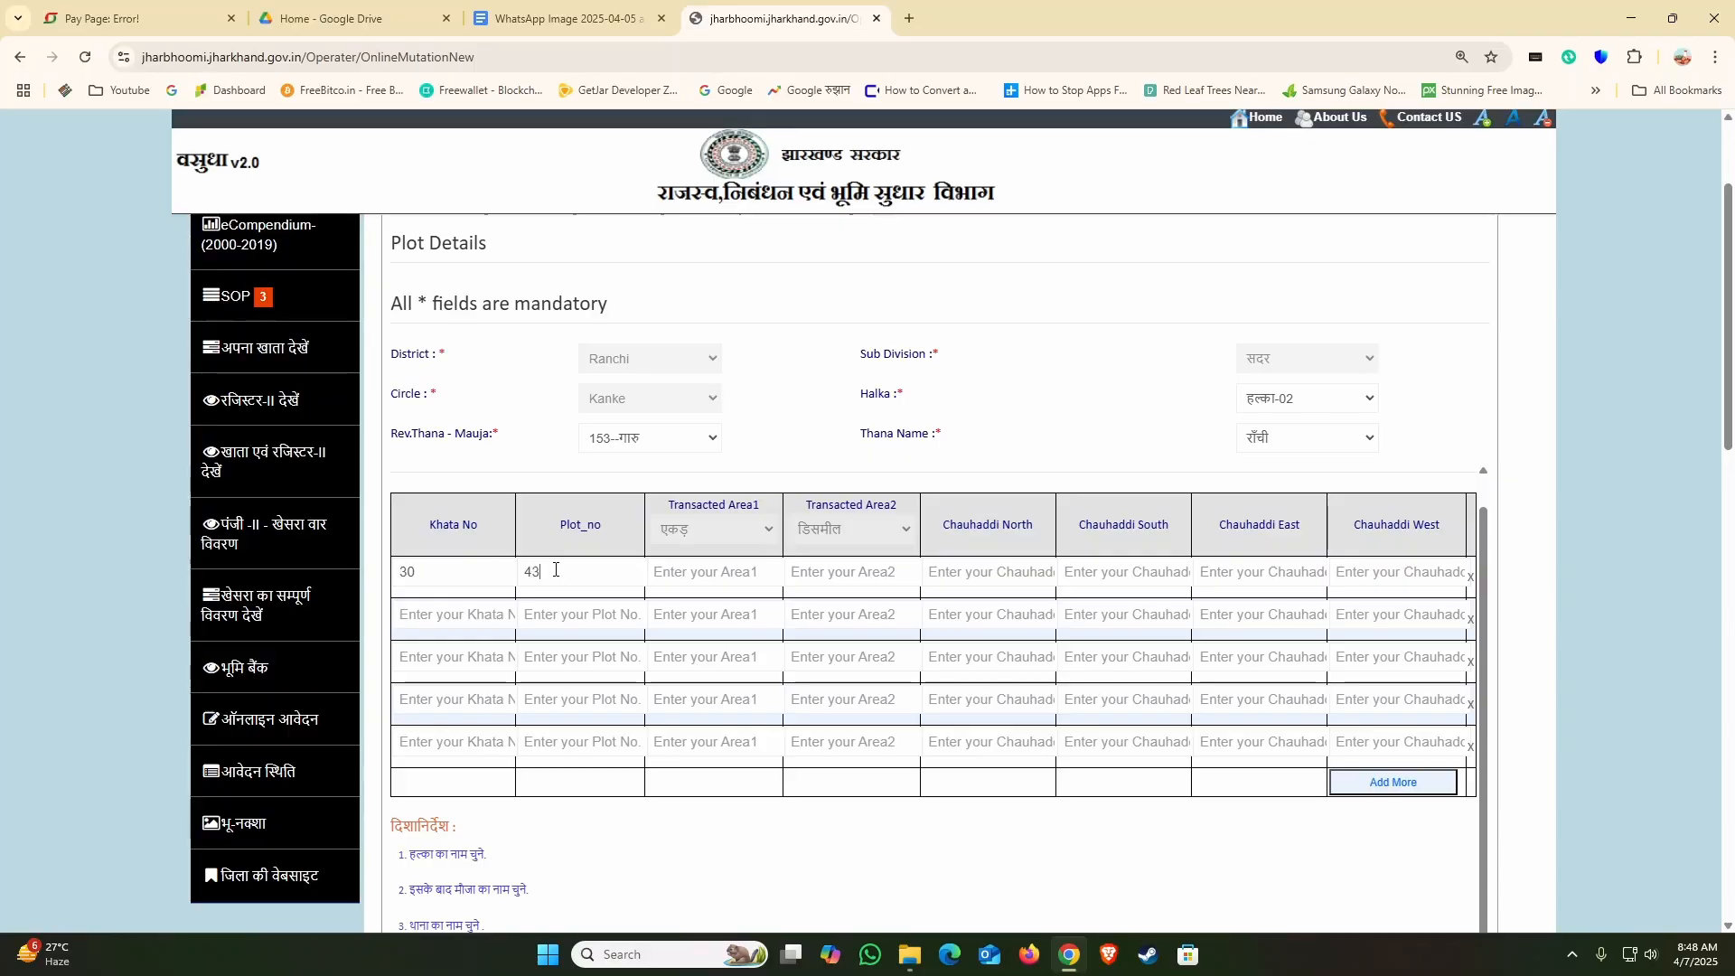
pyautogui.click(672, 588)
pyautogui.write('1')
pyautogui.moveTo(671, 581); pyautogui.dragTo(652, 583)
pyautogui.press('BackSpace')
pyautogui.write('0')
pyautogui.click(856, 579)
pyautogui.click(691, 574)
pyautogui.doubleClick(690, 574)
pyautogui.click(693, 574)
pyautogui.write('1')
# Step: Enter PLOT as the north, south, east and west Chauhaddi of the first plot row
pyautogui.click(977, 579)
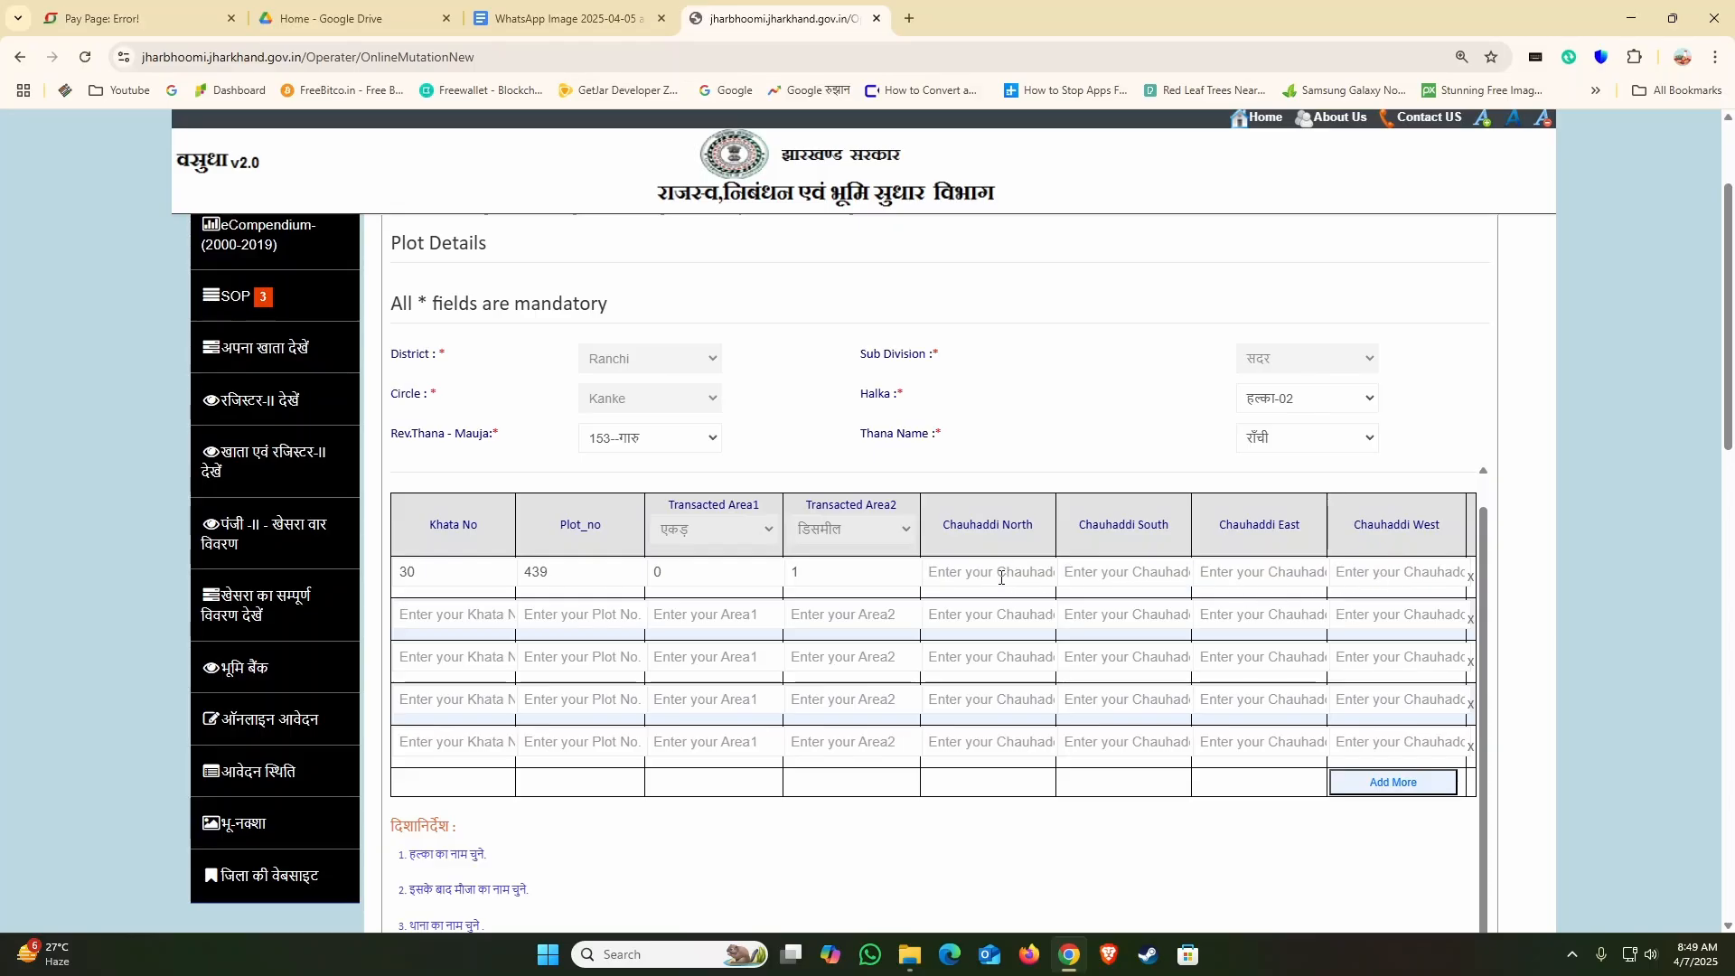
pyautogui.write('PLOT')
pyautogui.moveTo(1002, 578); pyautogui.dragTo(845, 578)
pyautogui.hotkey('ctrl', 'c')
pyautogui.click(1120, 574)
pyautogui.hotkey('ctrl', 'v')
pyautogui.click(1255, 579)
pyautogui.hotkey('ctrl', 'v')
pyautogui.click(1357, 578)
pyautogui.hotkey('ctrl', 'v')
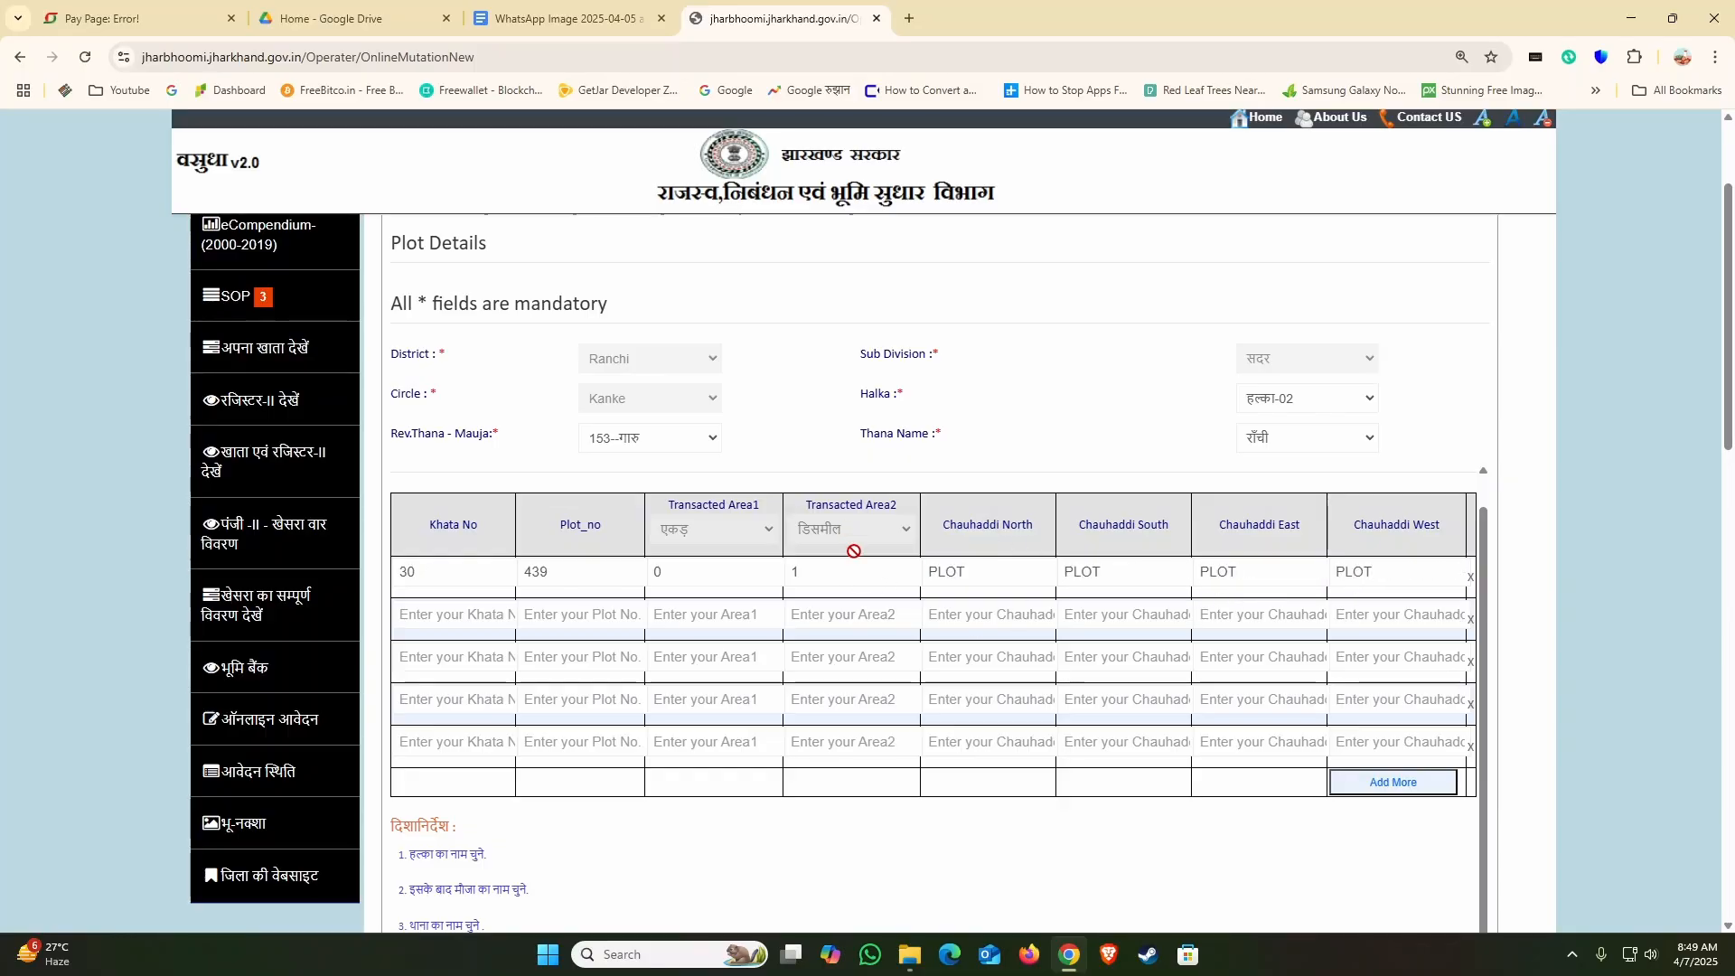
# Step: Fill the second plot row with khata 30, plot 440, and transacted area 0 acre and 20.50 decimal
pyautogui.click(406, 615)
pyautogui.write('30')
pyautogui.click(569, 622)
pyautogui.write('440')
pyautogui.press('Tab')
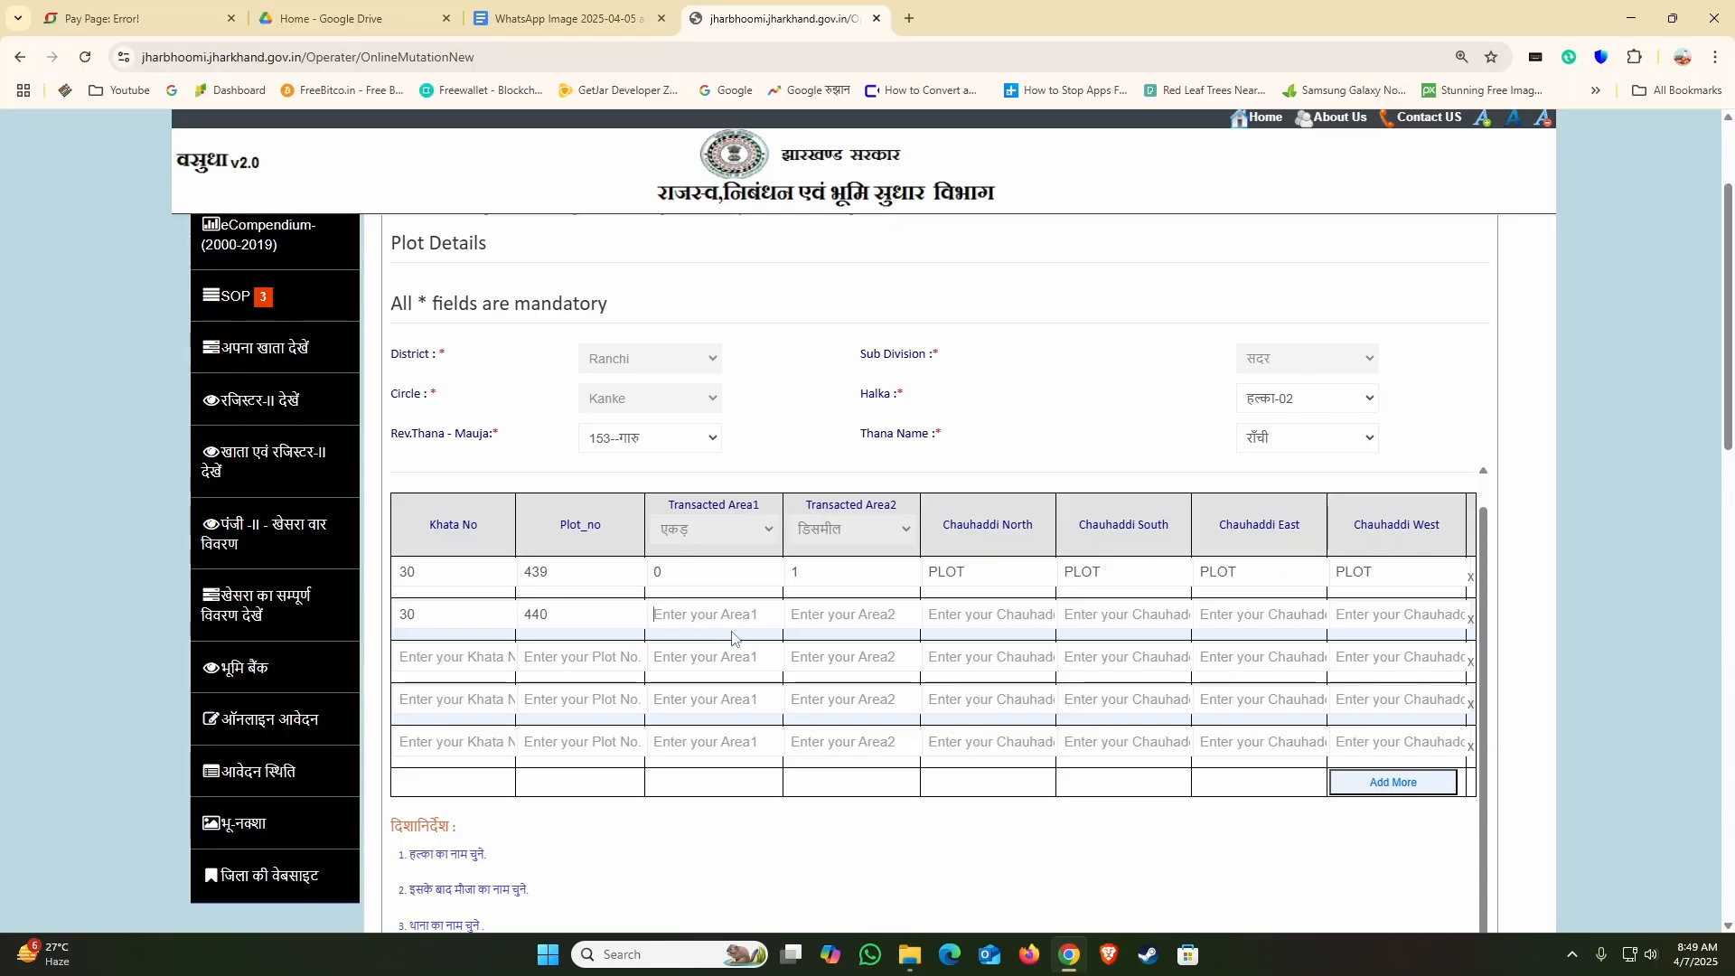
pyautogui.write('0')
pyautogui.click(796, 623)
pyautogui.write('20.50')
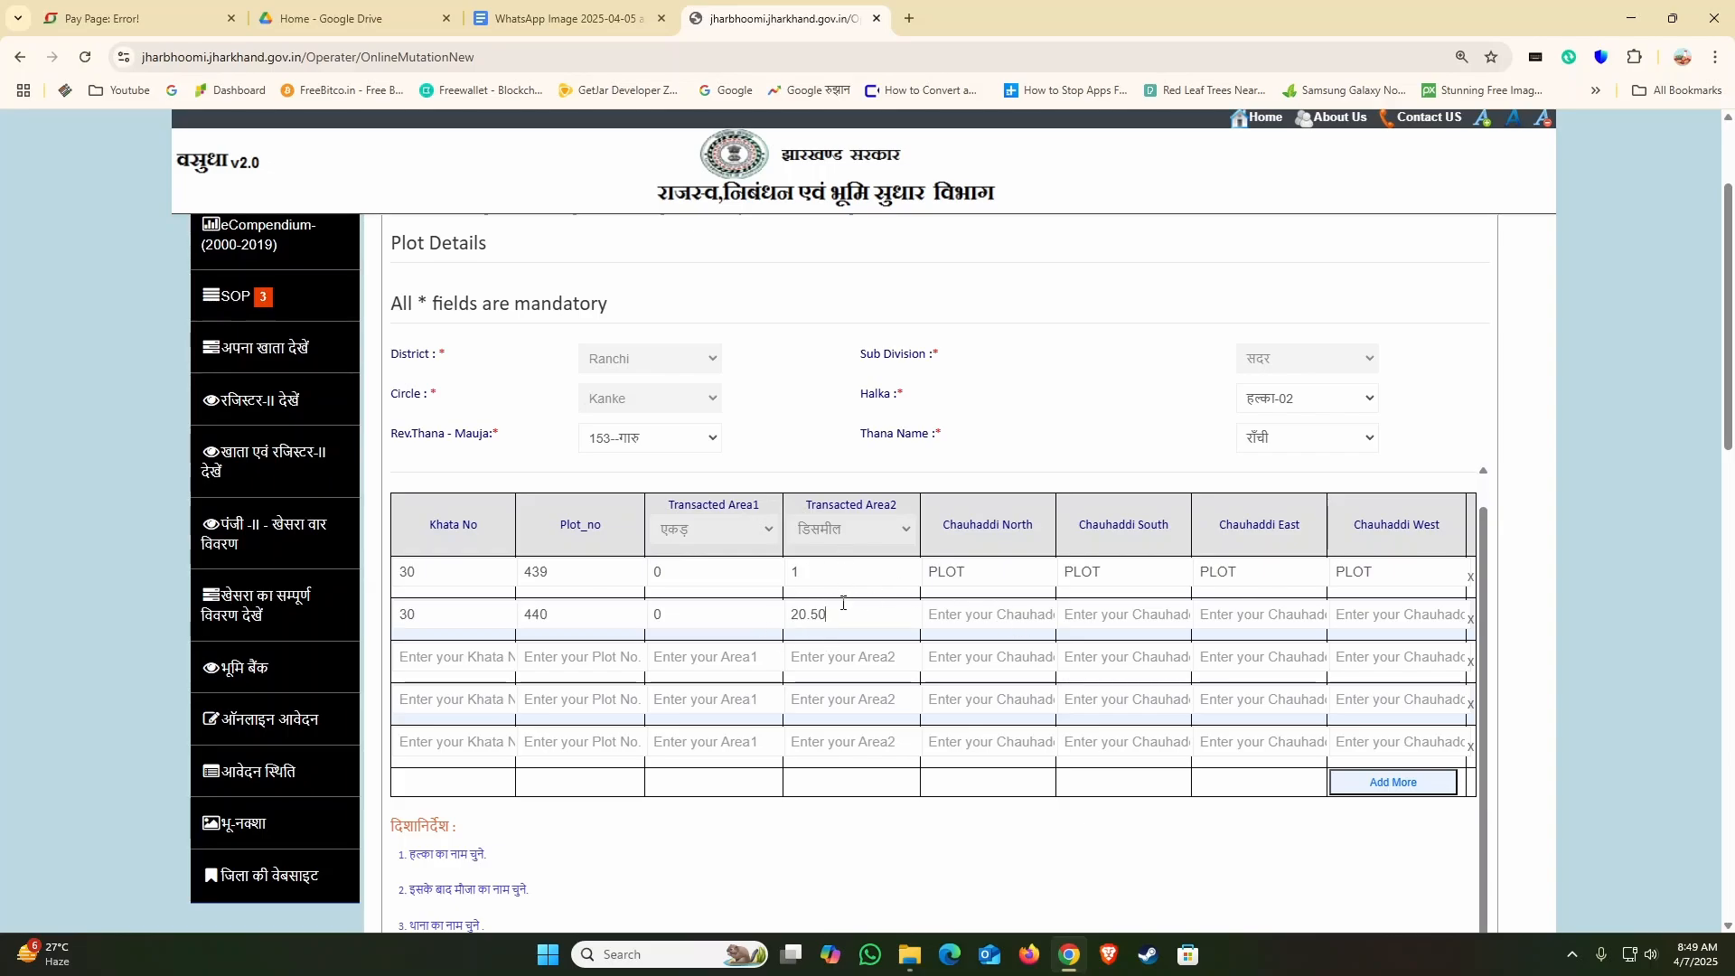
# Step: Fill the third plot row with khata 30, plot 458, and transacted area 0 acre and 24.50 decimal
pyautogui.click(487, 663)
pyautogui.write('30')
pyautogui.write('458')
pyautogui.click(660, 664)
pyautogui.write('0')
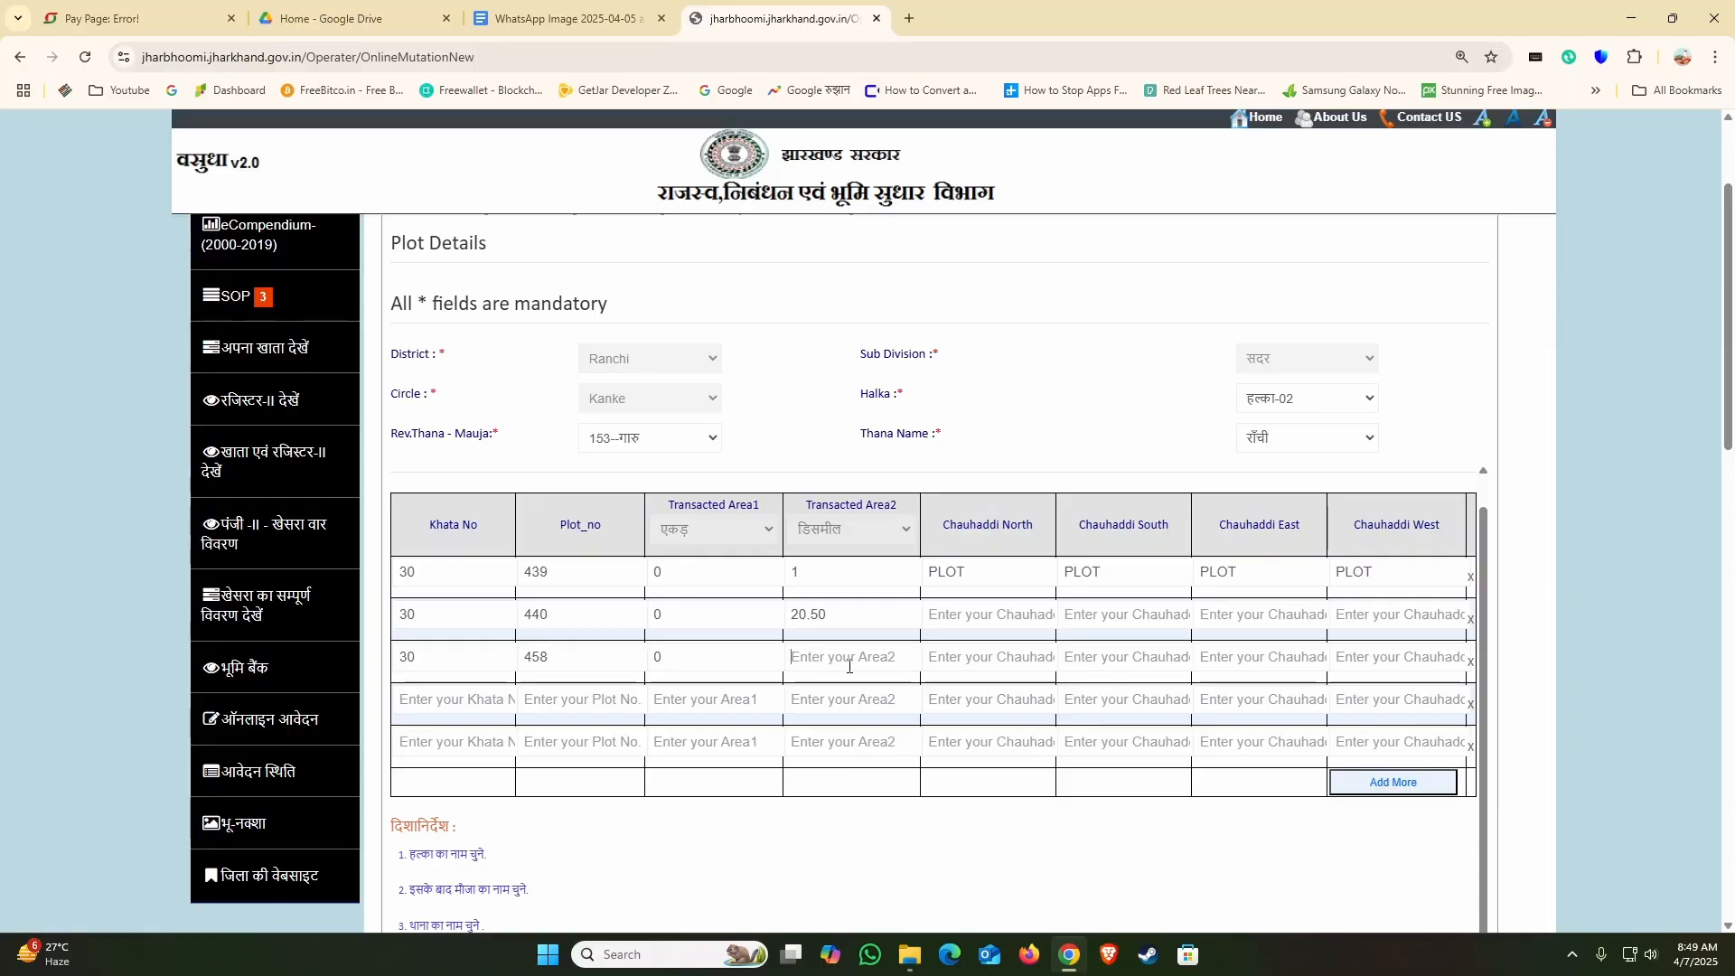
pyautogui.write('24.5030')
# Step: Fill the fourth plot row with khata 30, plot 657, and transacted area 0 acre and 23 decimal
pyautogui.write('657')
pyautogui.press('Tab')
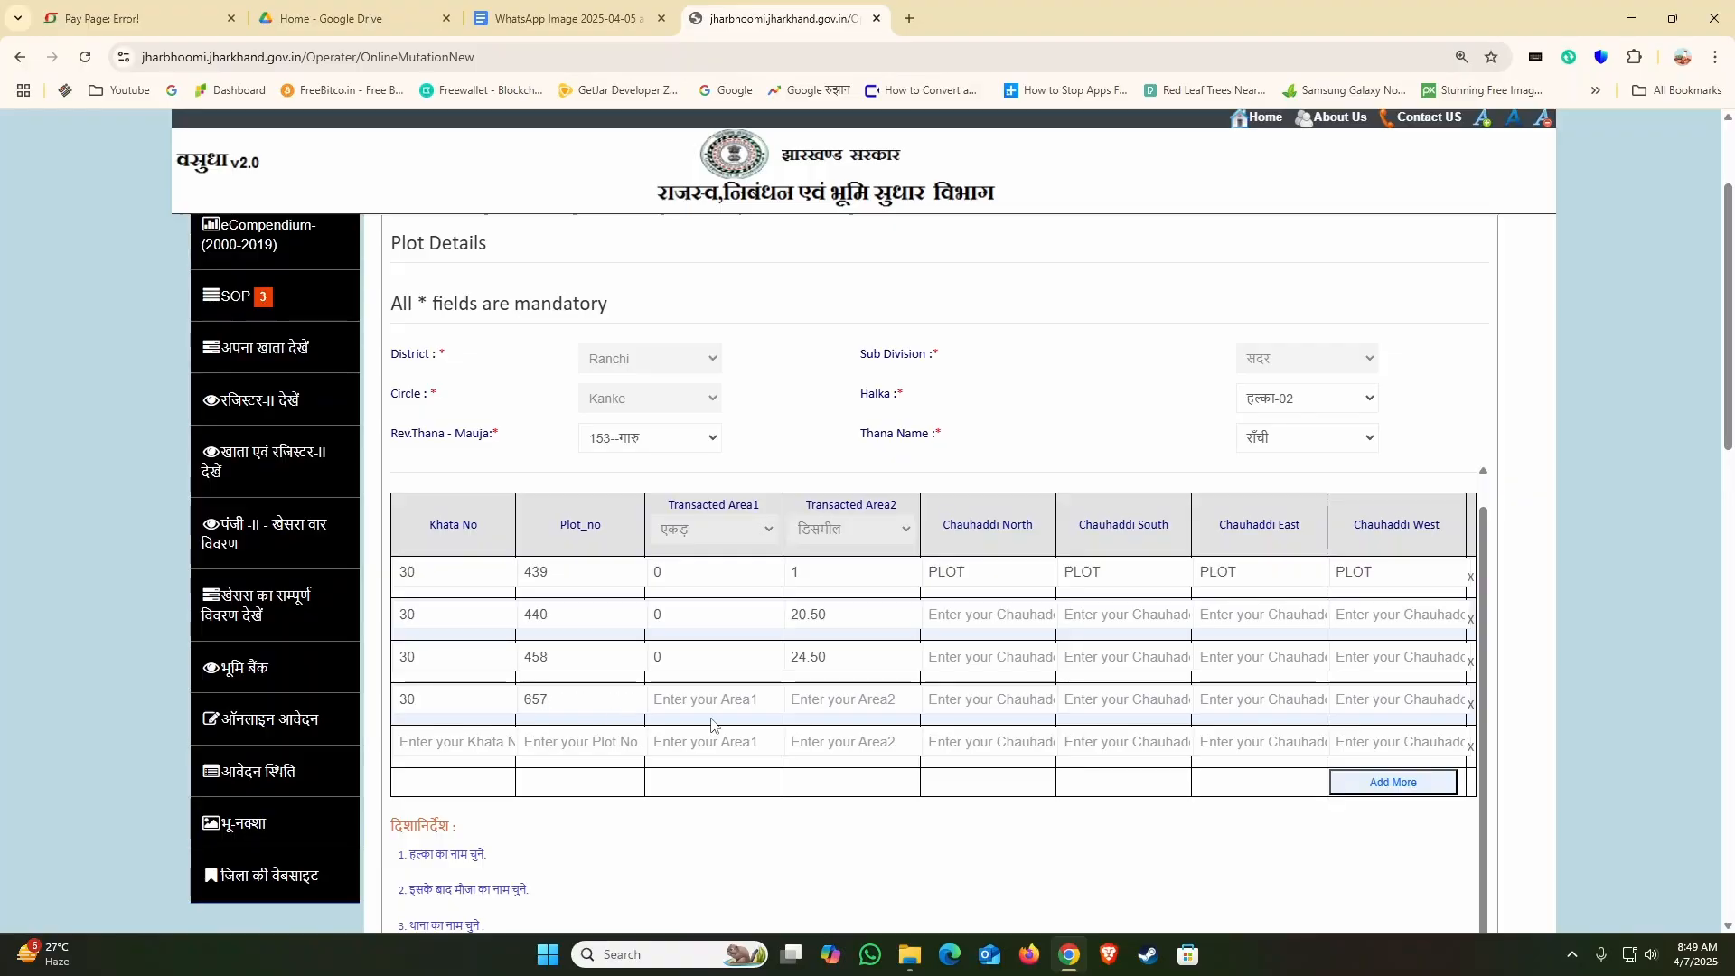
pyautogui.write('0')
pyautogui.press('Tab')
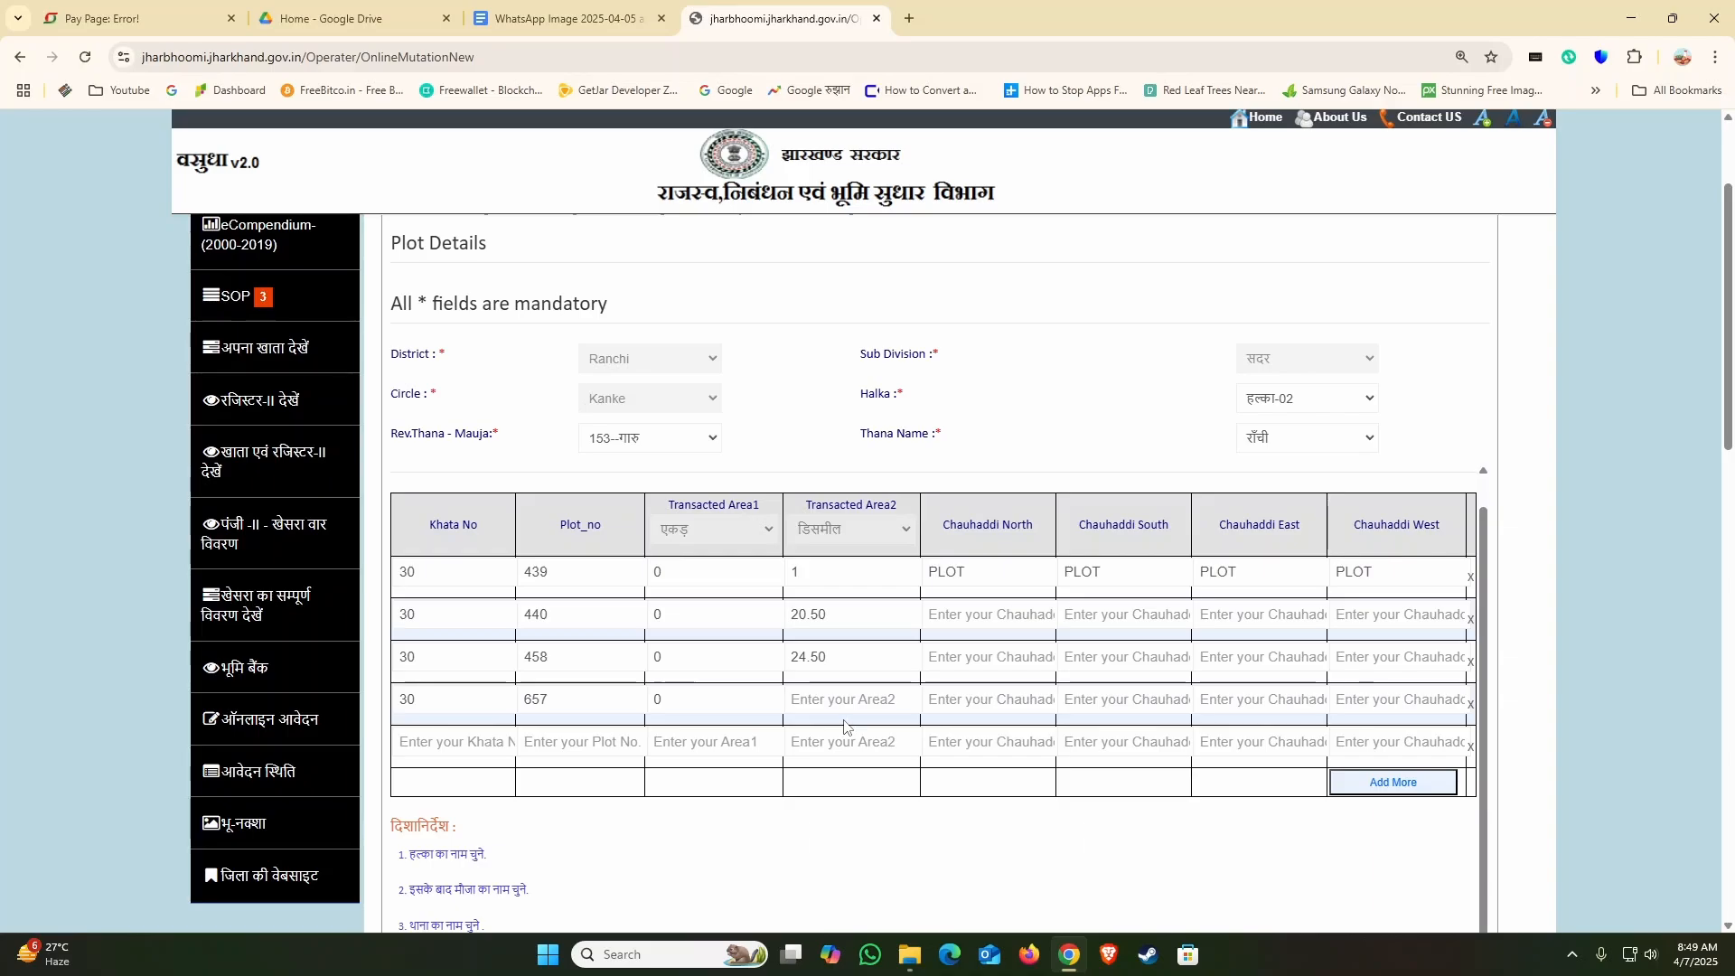
pyautogui.write('23')
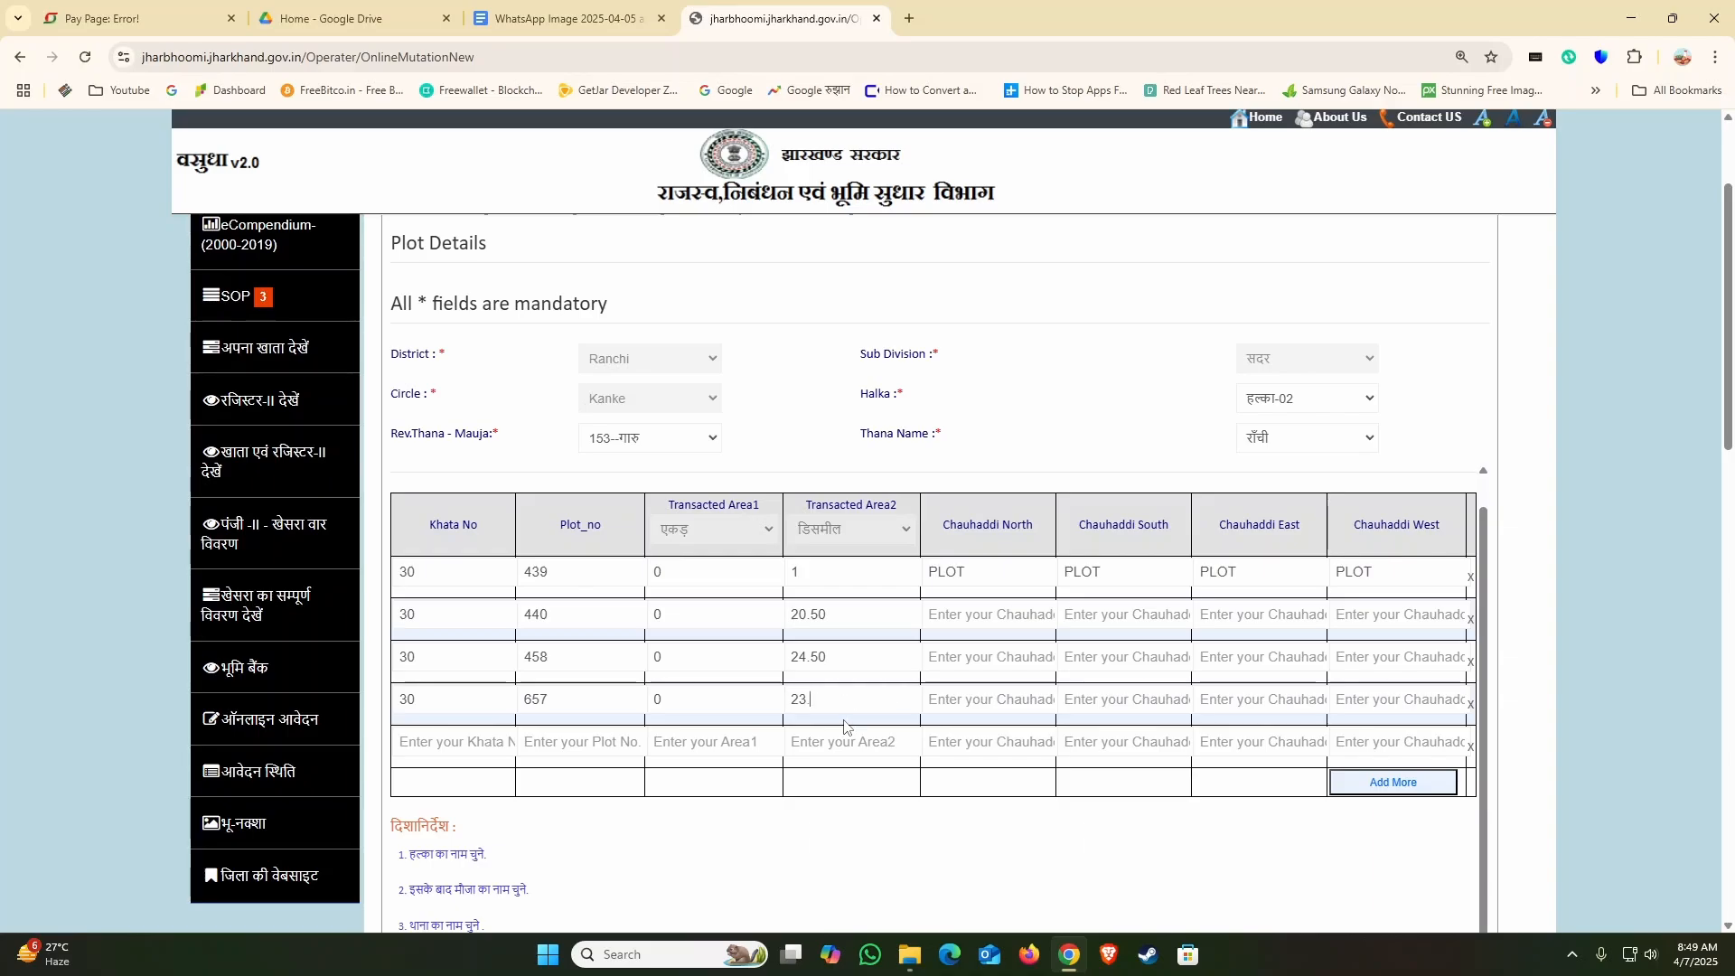
pyautogui.write('.0')
# Step: Fill the fifth plot row with khata 33, plot 718, and transacted area 0 acre and 17 decimal
pyautogui.click(510, 753)
pyautogui.write('33')
pyautogui.click(523, 756)
pyautogui.write('718')
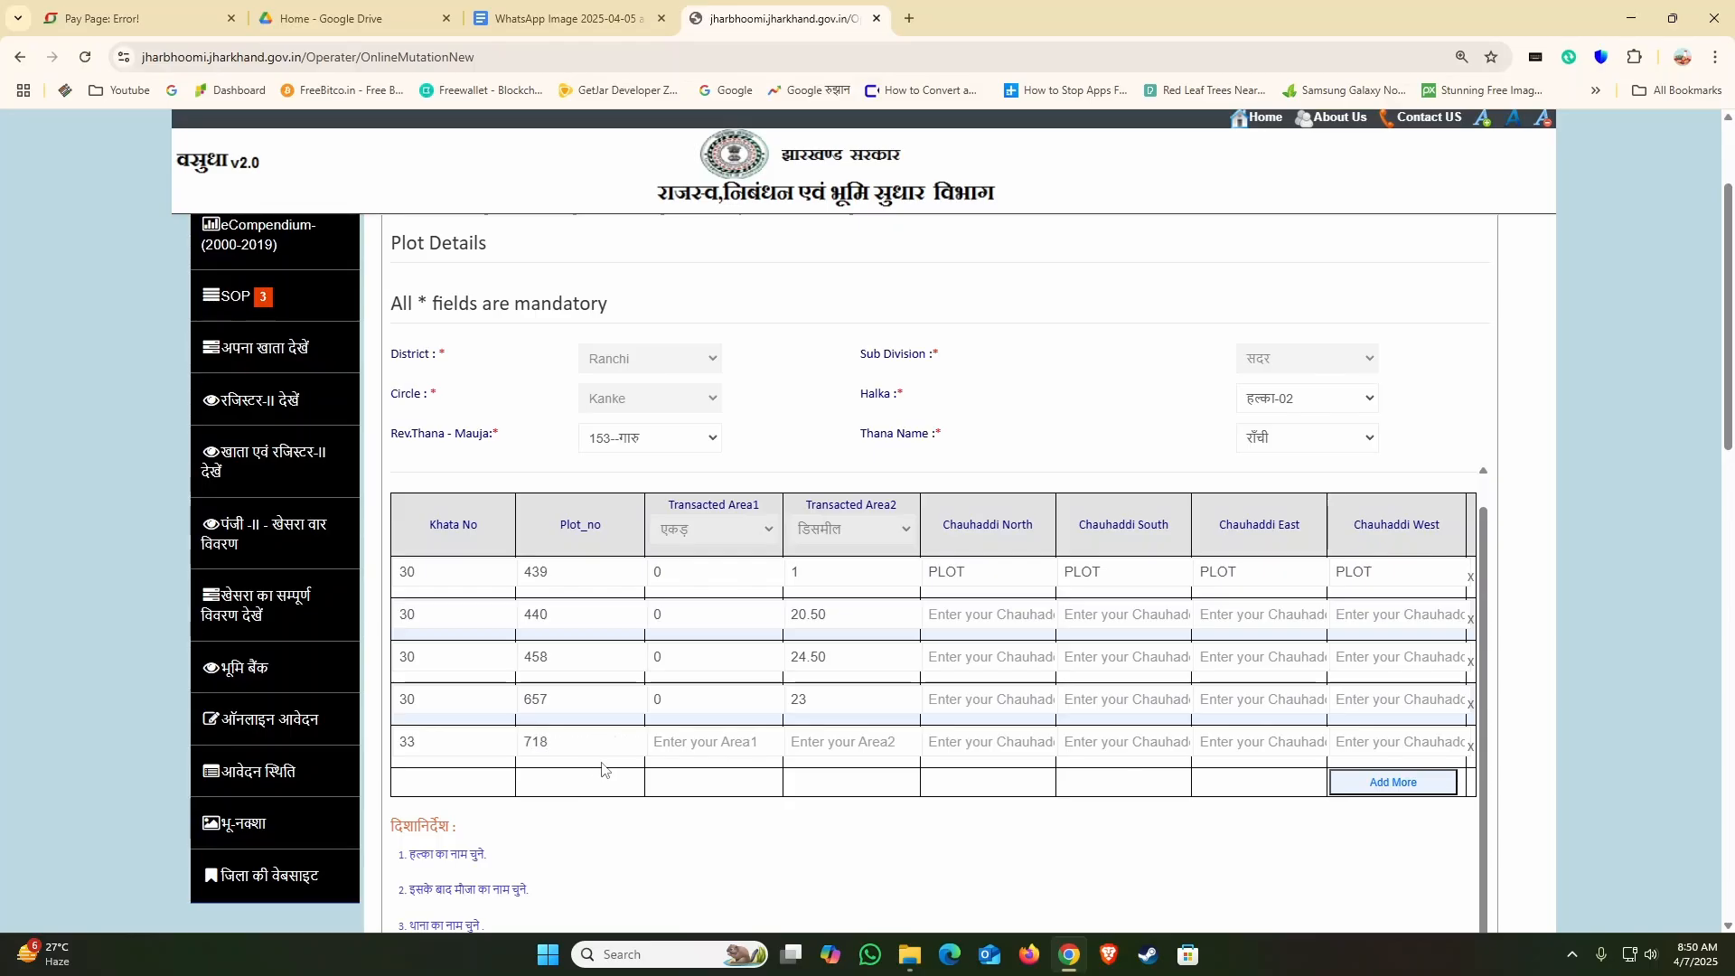
pyautogui.click(676, 748)
pyautogui.write('0')
pyautogui.click(827, 748)
pyautogui.write('17')
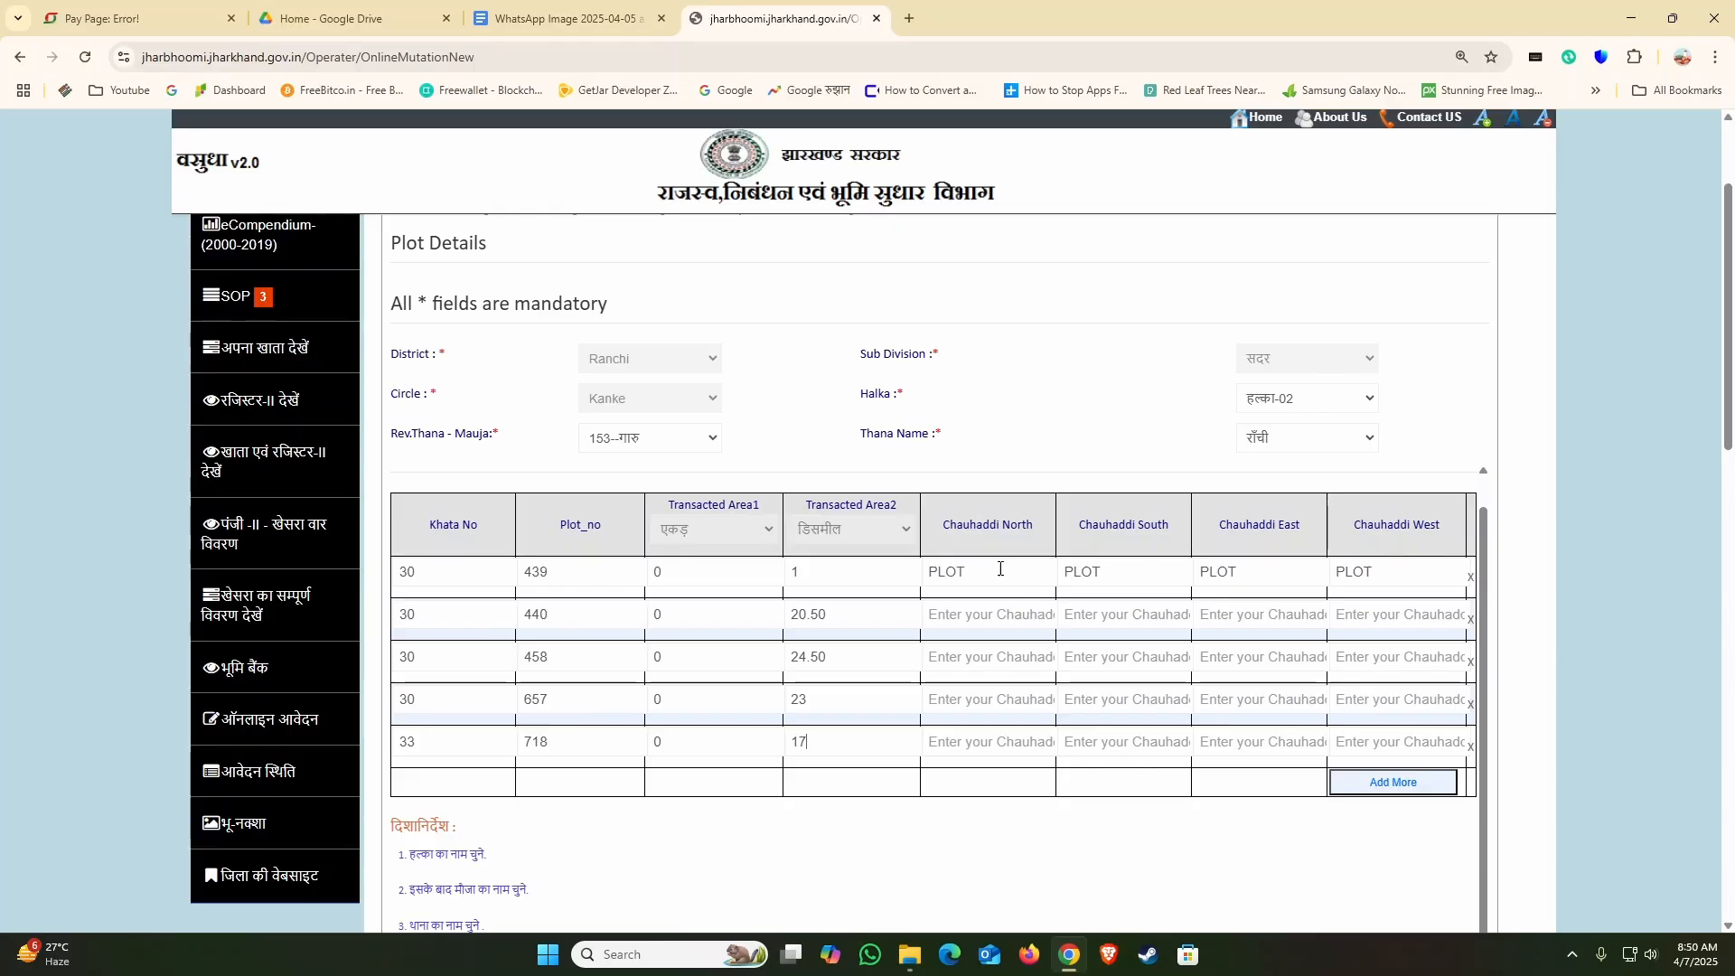
# Step: Copy PLOT from the first row into all four Chauhaddi fields of the second plot row
pyautogui.moveTo(1001, 571); pyautogui.dragTo(856, 572)
pyautogui.hotkey('ctrl', 'c')
pyautogui.click(990, 618)
pyautogui.hotkey('ctrl', 'v')
pyautogui.press('Tab')
pyautogui.hotkey('ctrl', 'v')
pyautogui.press('Tab')
pyautogui.hotkey('ctrl', 'v')
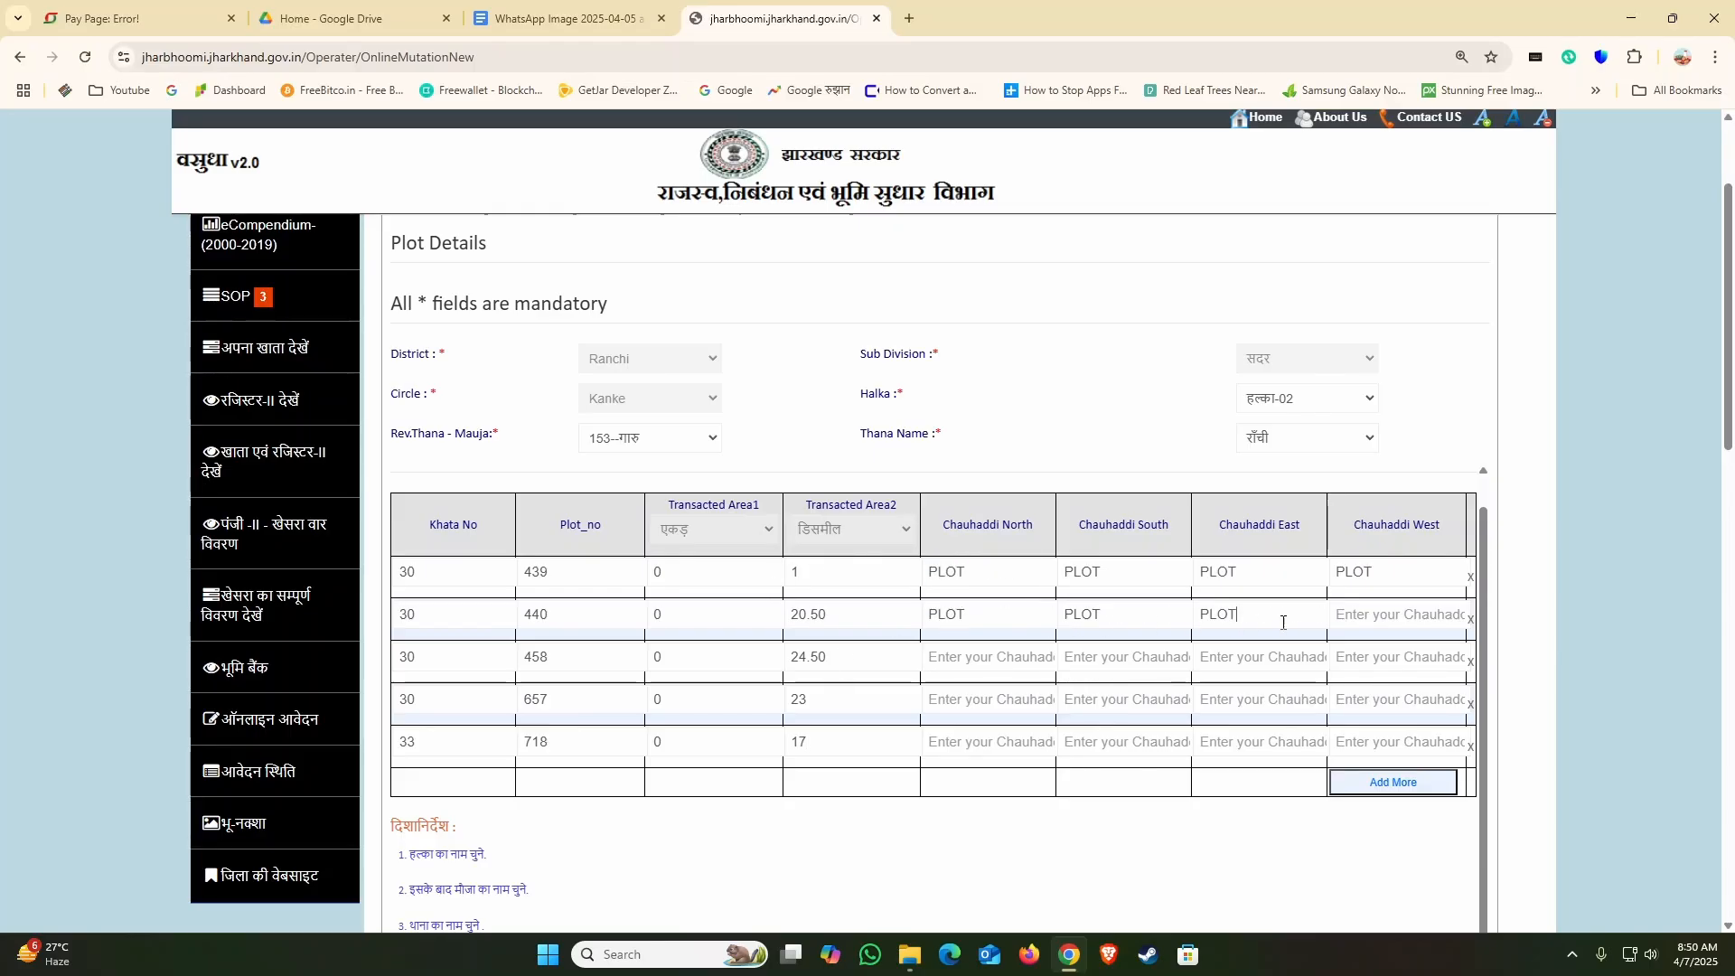
# Step: Paste PLOT into all four Chauhaddi fields of the row for plot 458
pyautogui.press('Tab')
pyautogui.hotkey('ctrl', 'v')
pyautogui.press('Tab')
pyautogui.hotkey('ctrl', 'v')
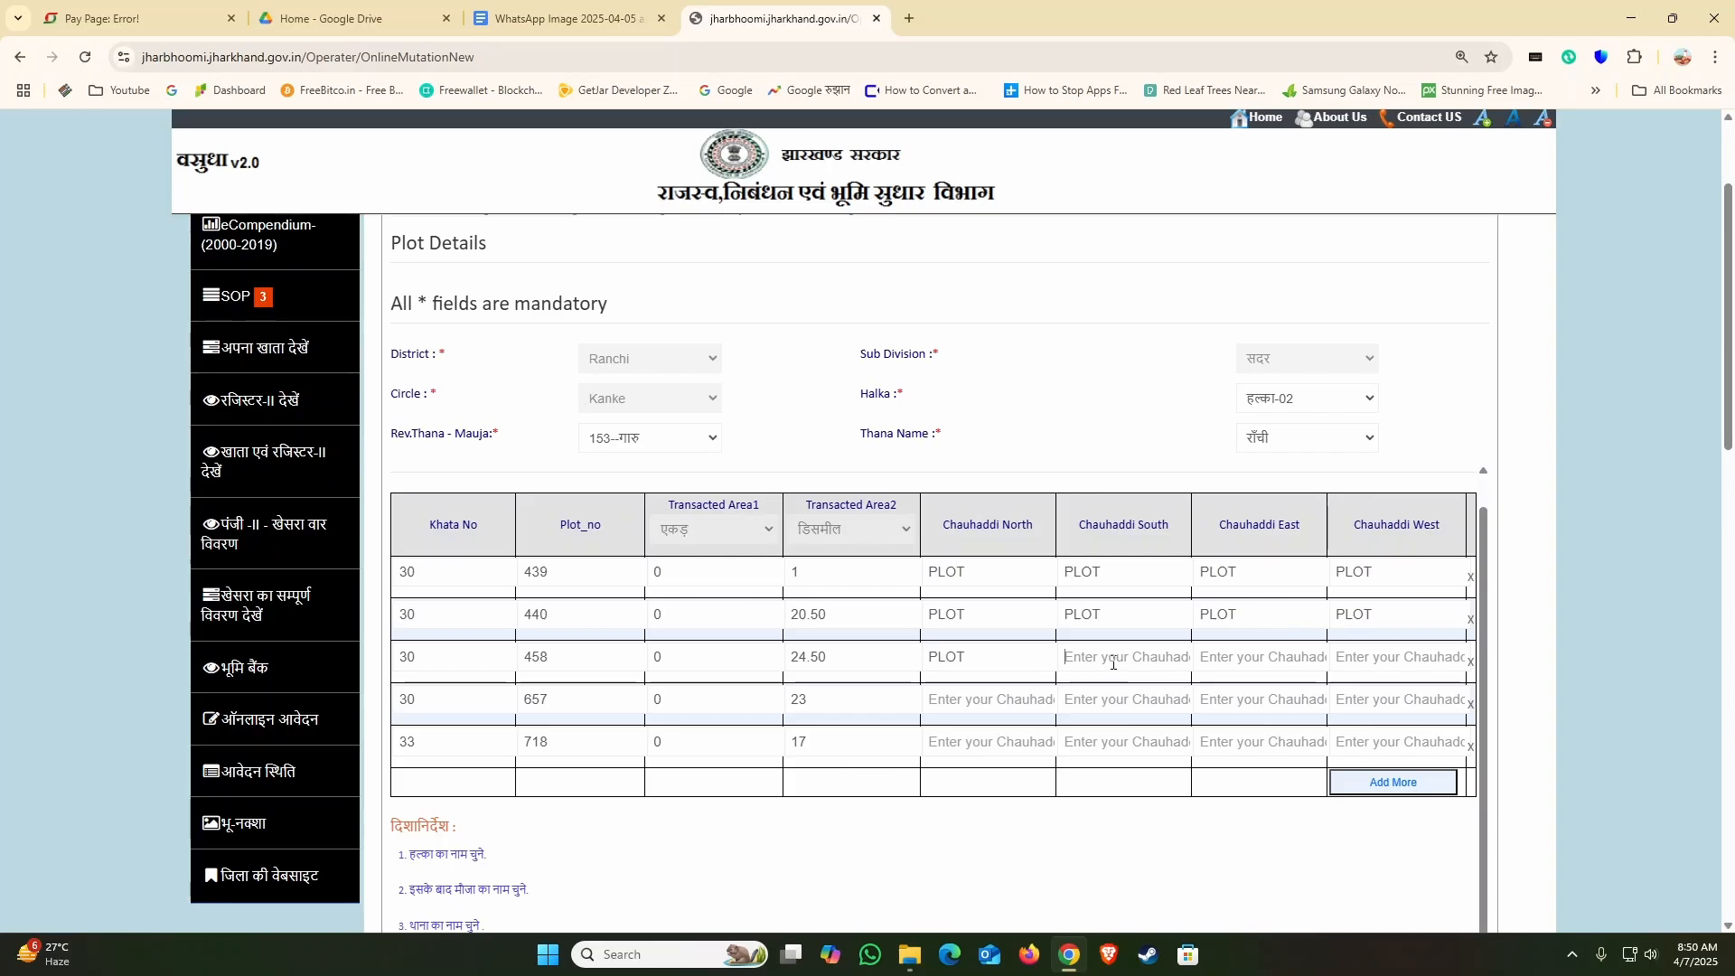
# Step: Paste PLOT into all four Chauhaddi fields of the row for plot 657
pyautogui.press('Tab')
pyautogui.hotkey('ctrl', 'v')
pyautogui.press('Tab')
pyautogui.hotkey('ctrl', 'v')
pyautogui.hotkey('ctrl', 'v')
pyautogui.press('Tab')
pyautogui.hotkey('ctrl', 'v')
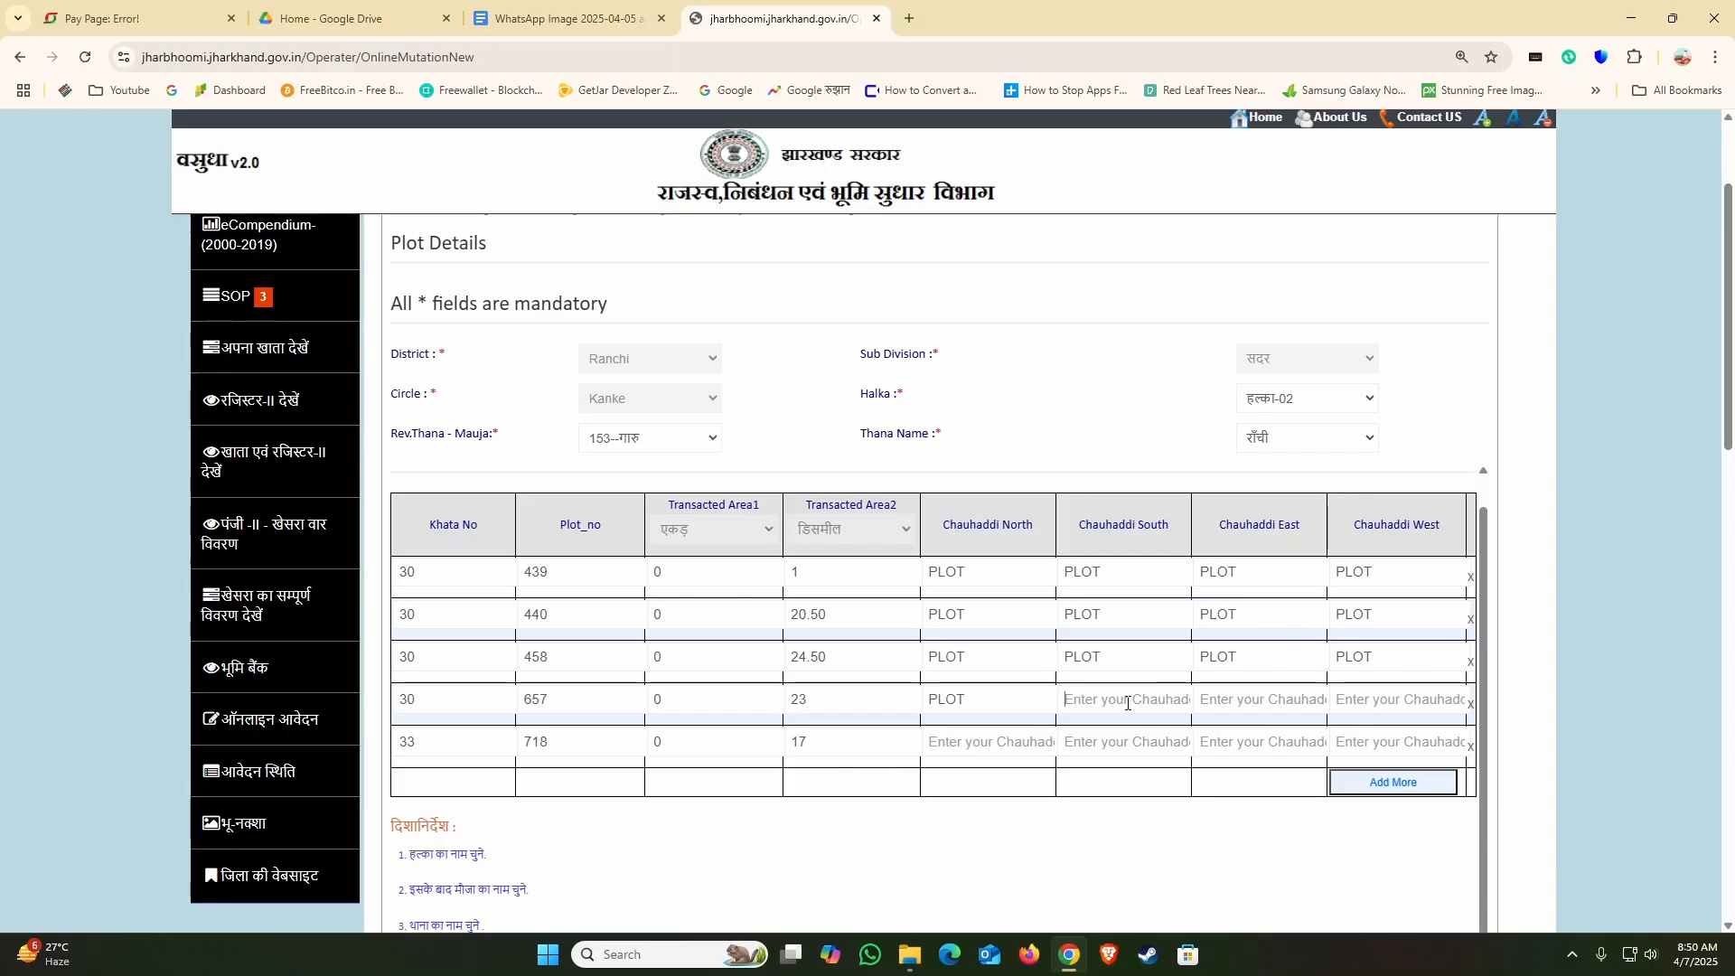
# Step: Paste PLOT into all four Chauhaddi fields of the row for plot 718
pyautogui.press('Tab')
pyautogui.hotkey('ctrl', 'v')
pyautogui.press('Tab')
pyautogui.hotkey('ctrl', 'v')
pyautogui.click(1358, 698)
pyautogui.hotkey('ctrl', 'v')
pyautogui.press('Tab')
pyautogui.hotkey('ctrl', 'v')
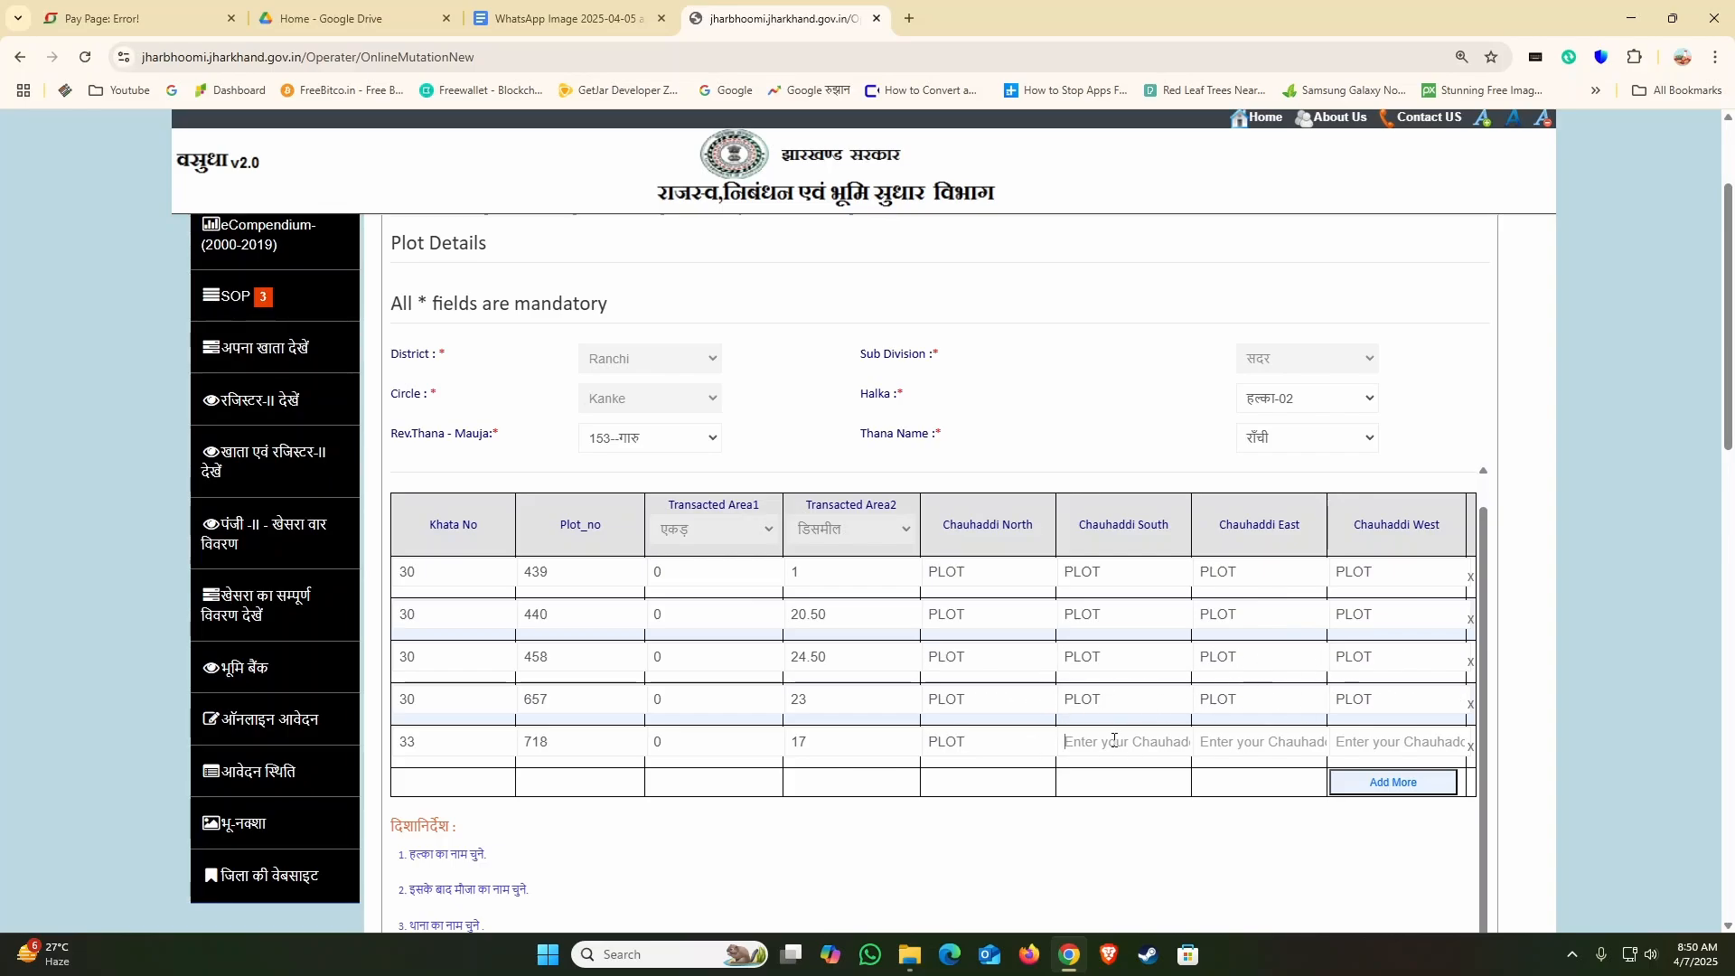
pyautogui.press('Tab')
pyautogui.hotkey('ctrl', 'v')
pyautogui.press('Tab')
pyautogui.hotkey('ctrl', 'v')
pyautogui.click(1364, 749)
pyautogui.hotkey('ctrl', 'v')
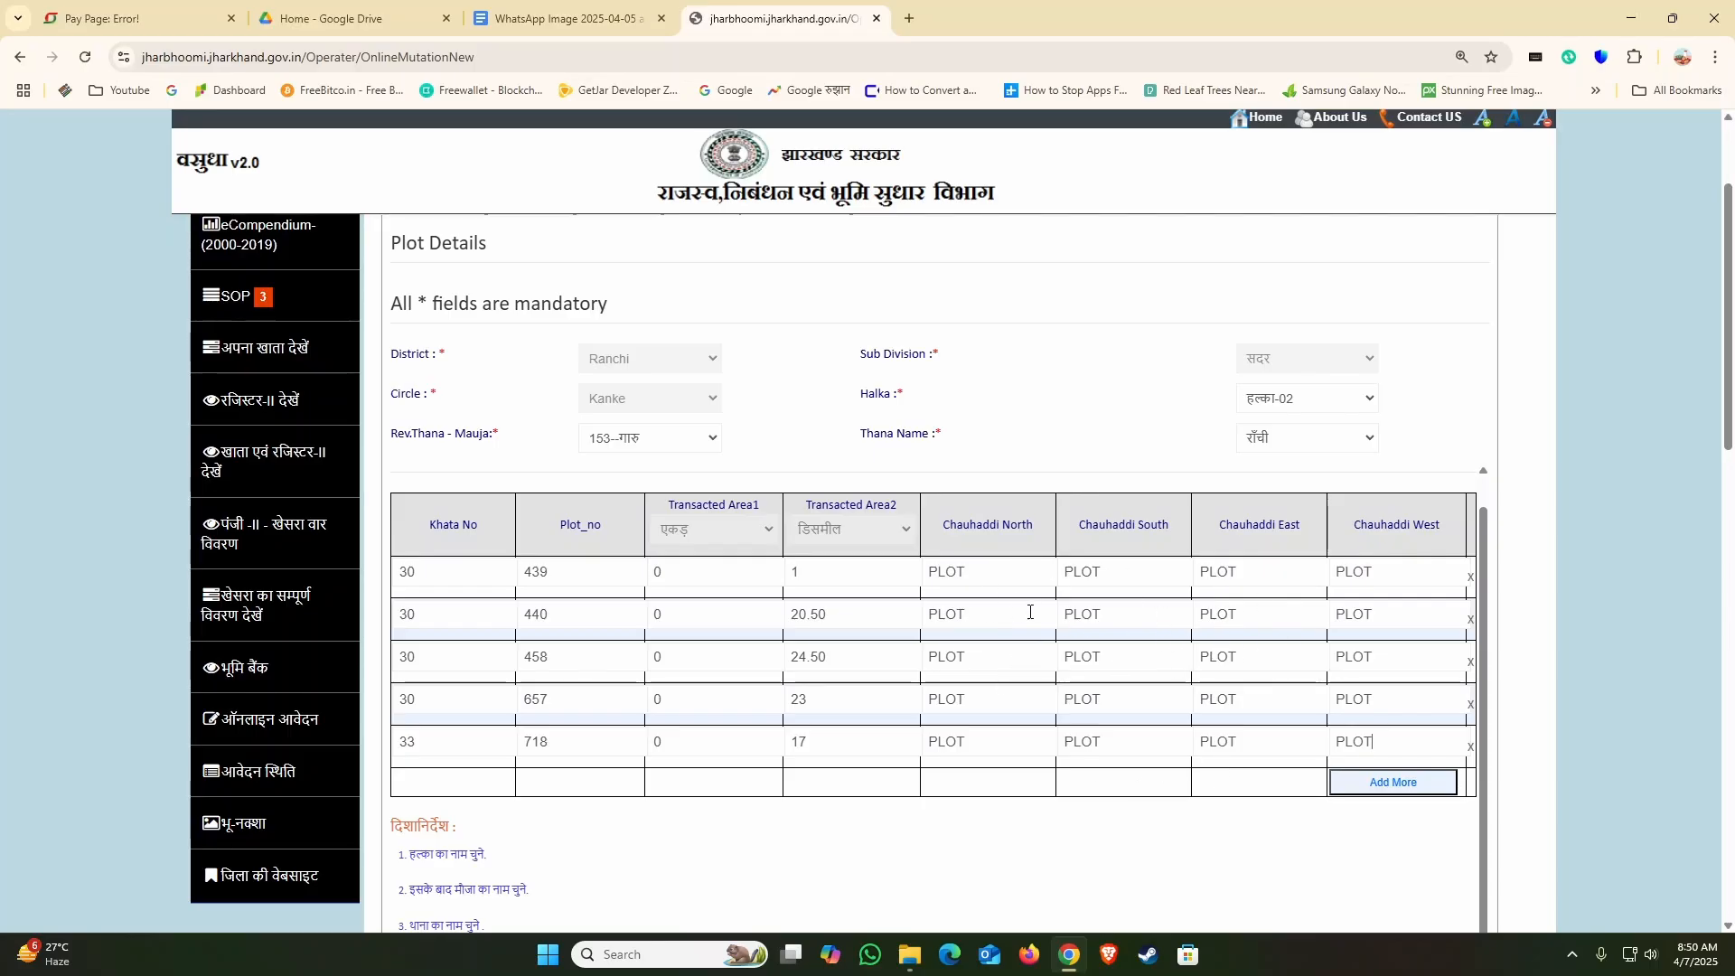
# Step: Review the completed plot rows, save the plot details and continue to the document upload
pyautogui.scroll(-2, 904, 637)
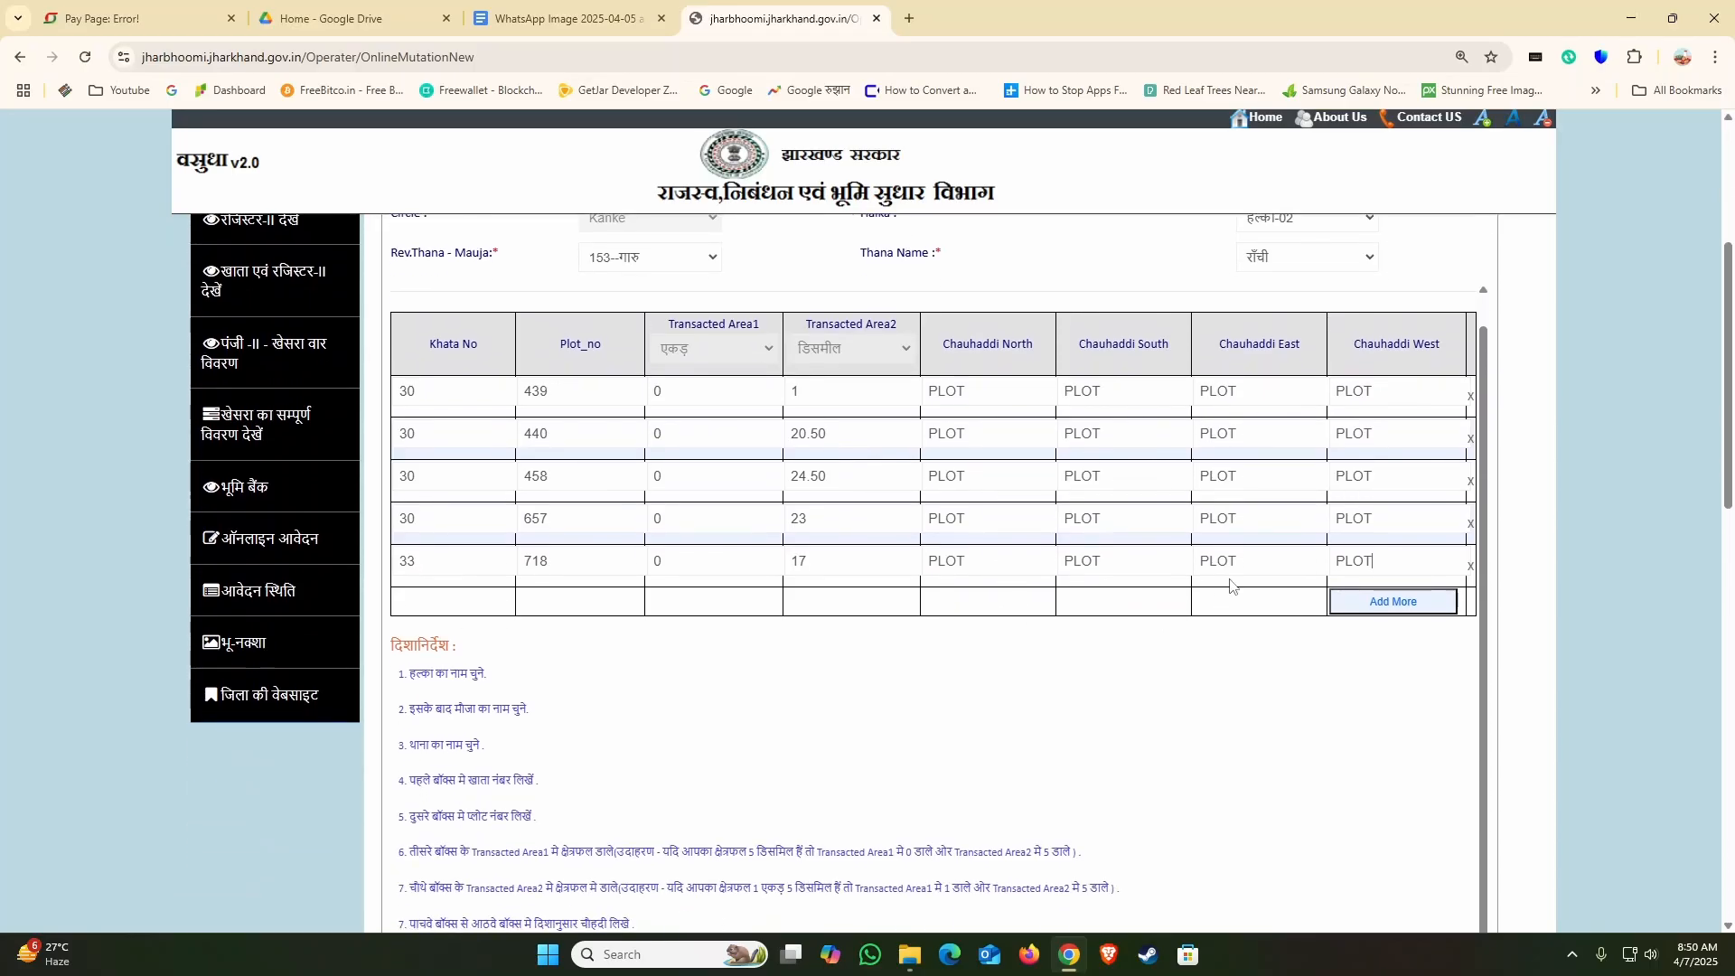
pyautogui.scroll(2, 994, 506)
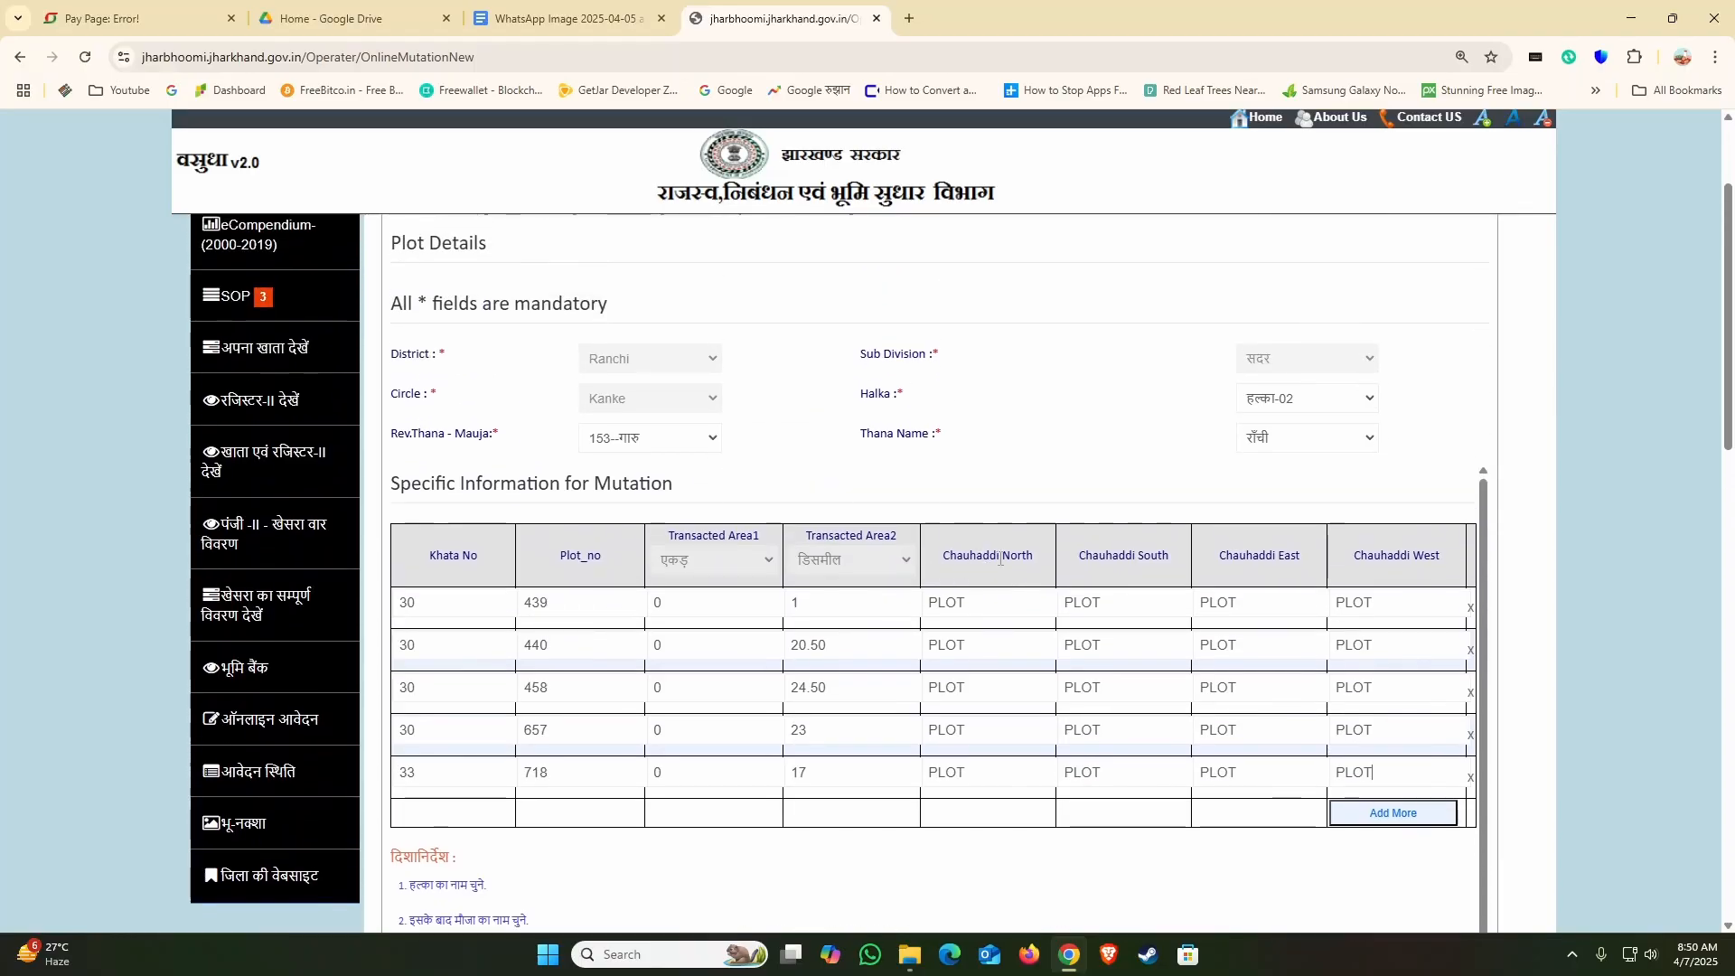
pyautogui.scroll(-5, 1009, 558)
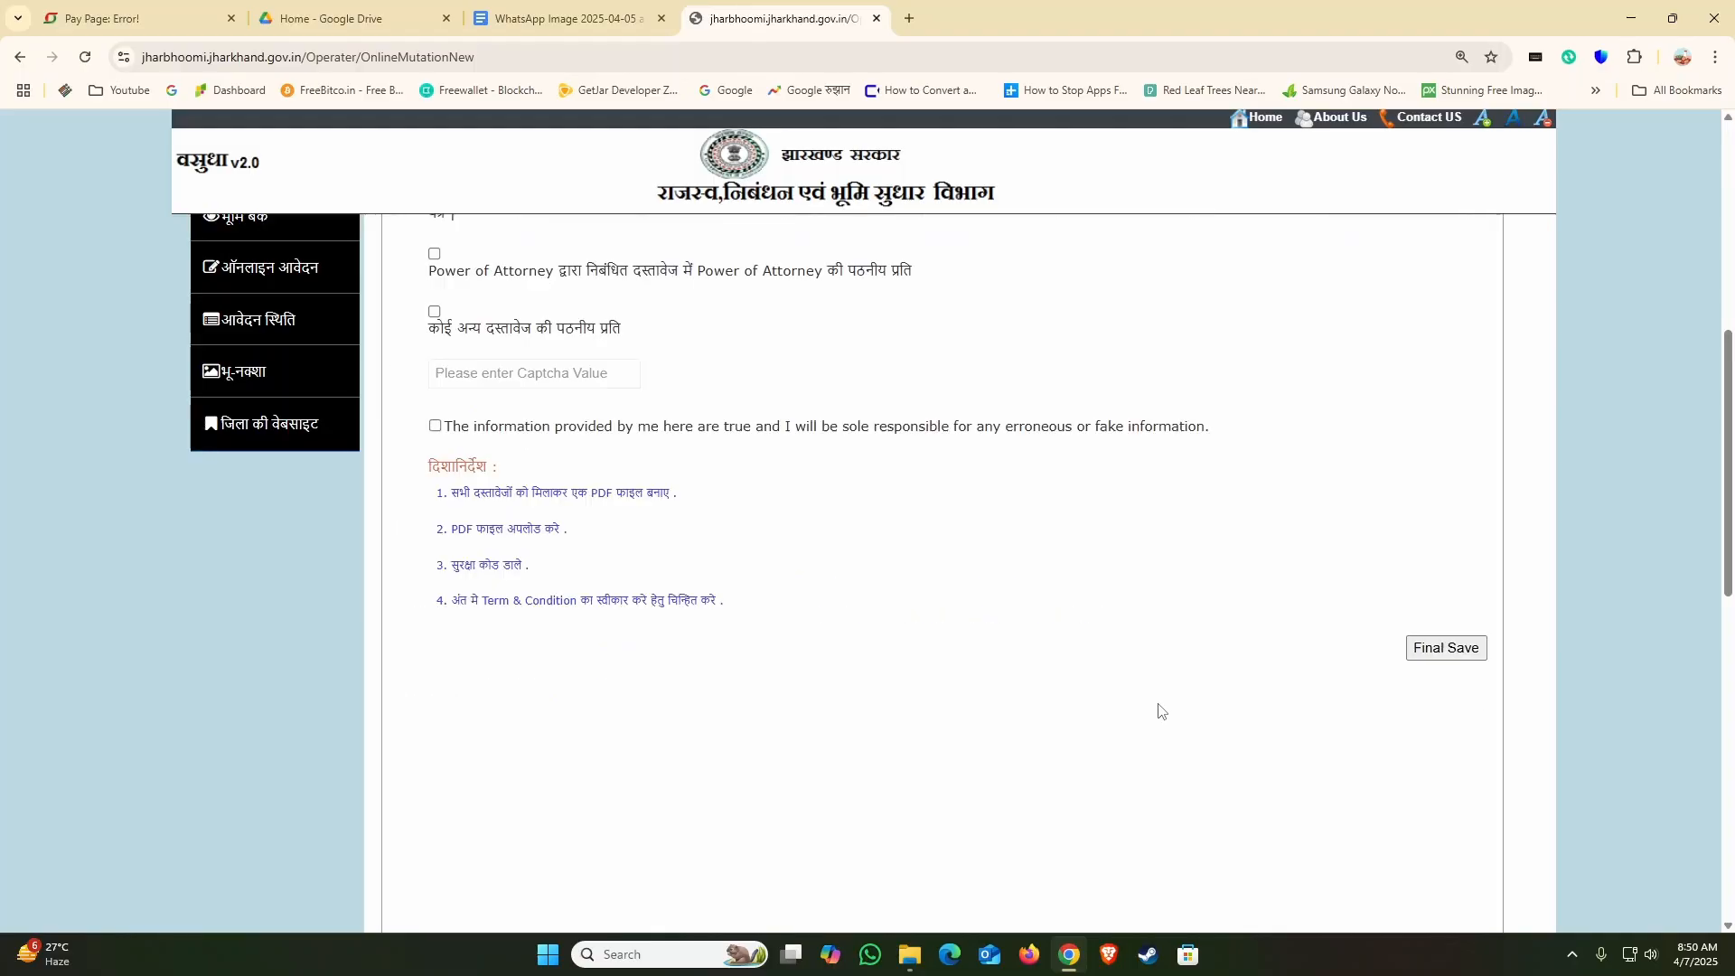
pyautogui.scroll(6, 1030, 708)
pyautogui.click(708, 577)
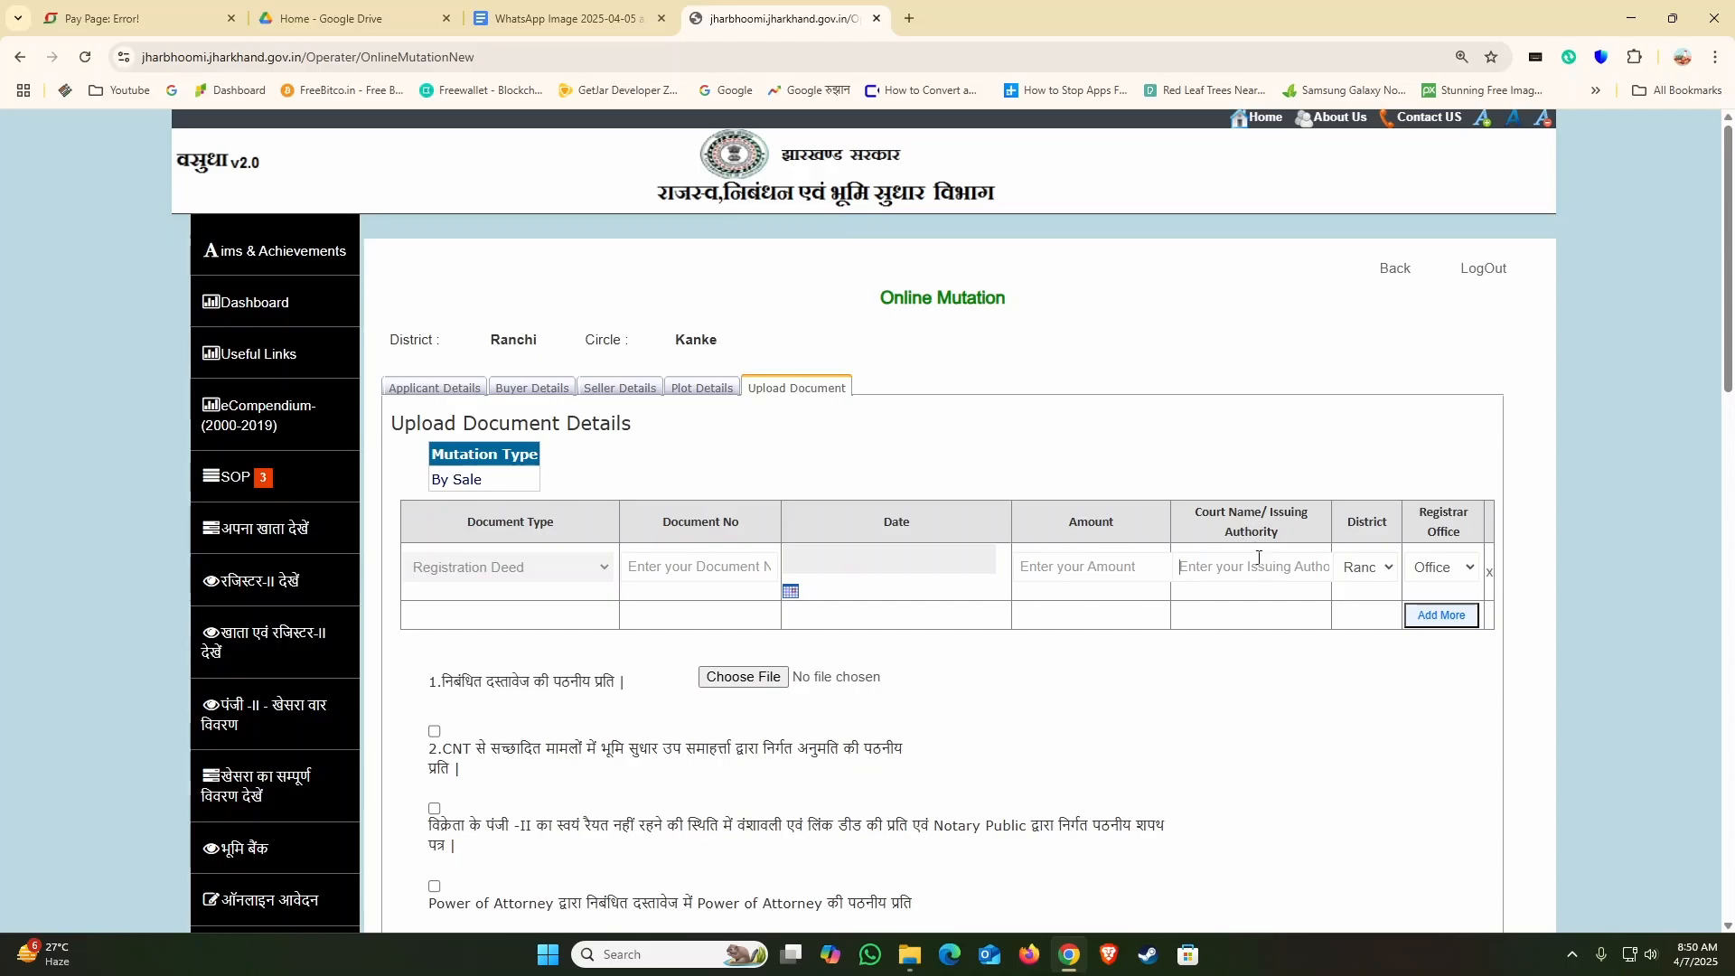
pyautogui.click(666, 575)
# Step: Set the Registration Deed's date to 6 December 2010
pyautogui.click(790, 592)
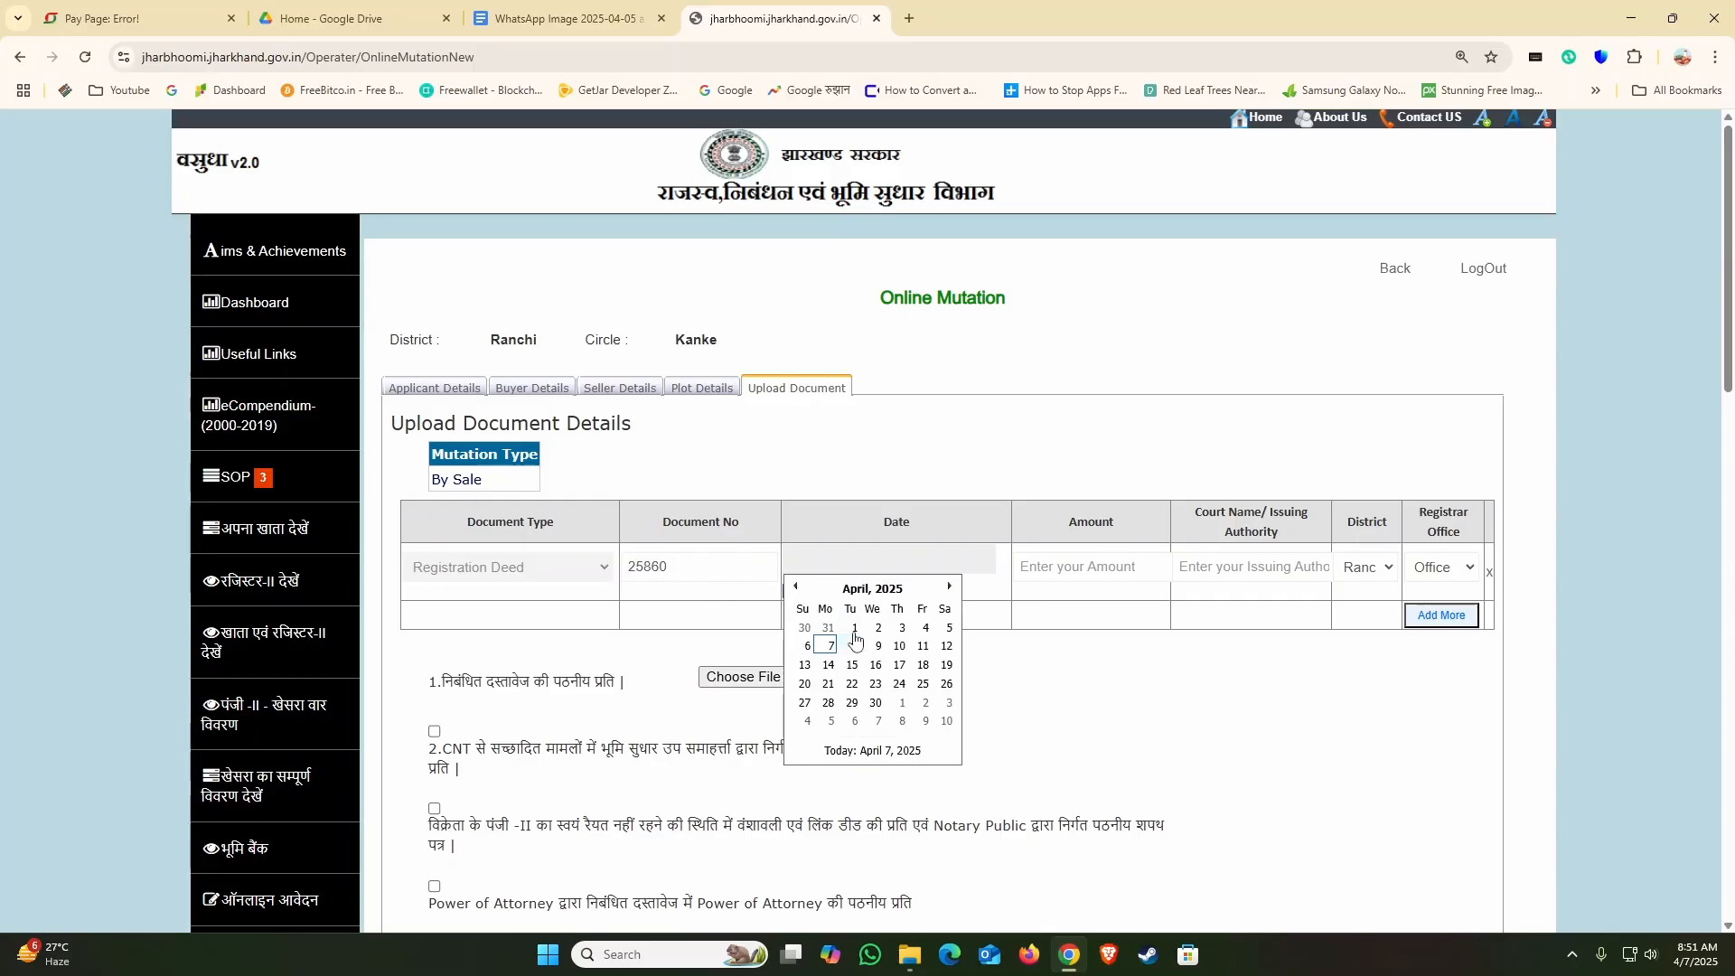
pyautogui.click(872, 588)
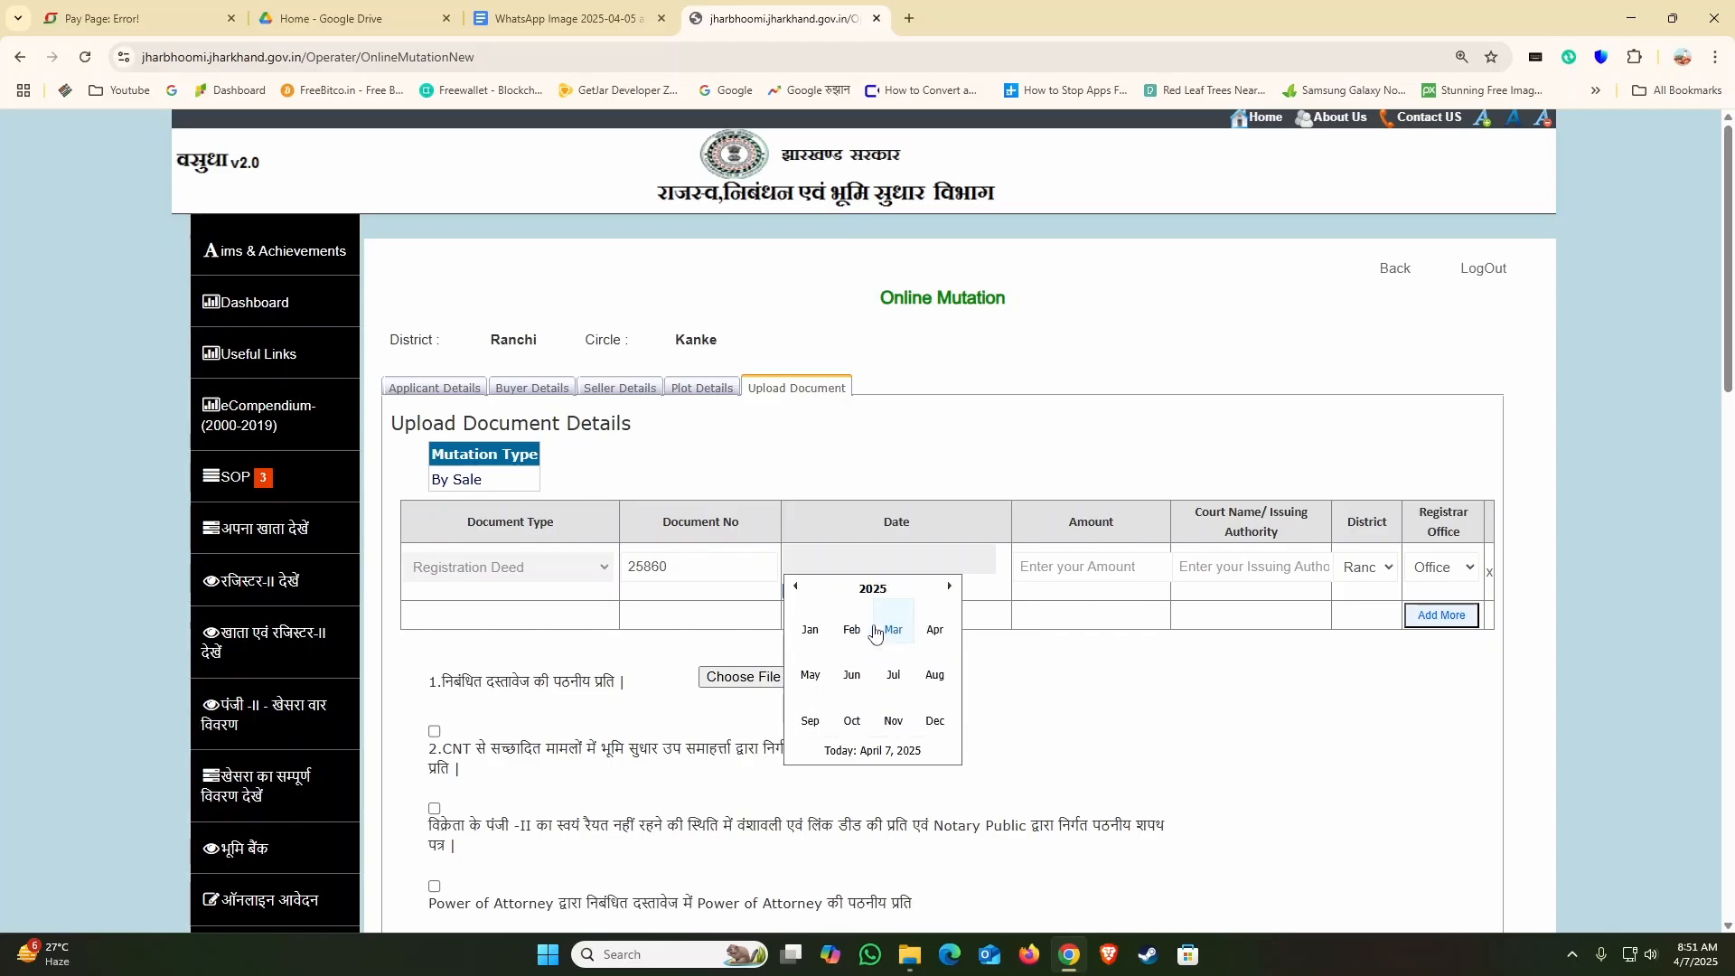
pyautogui.click(873, 589)
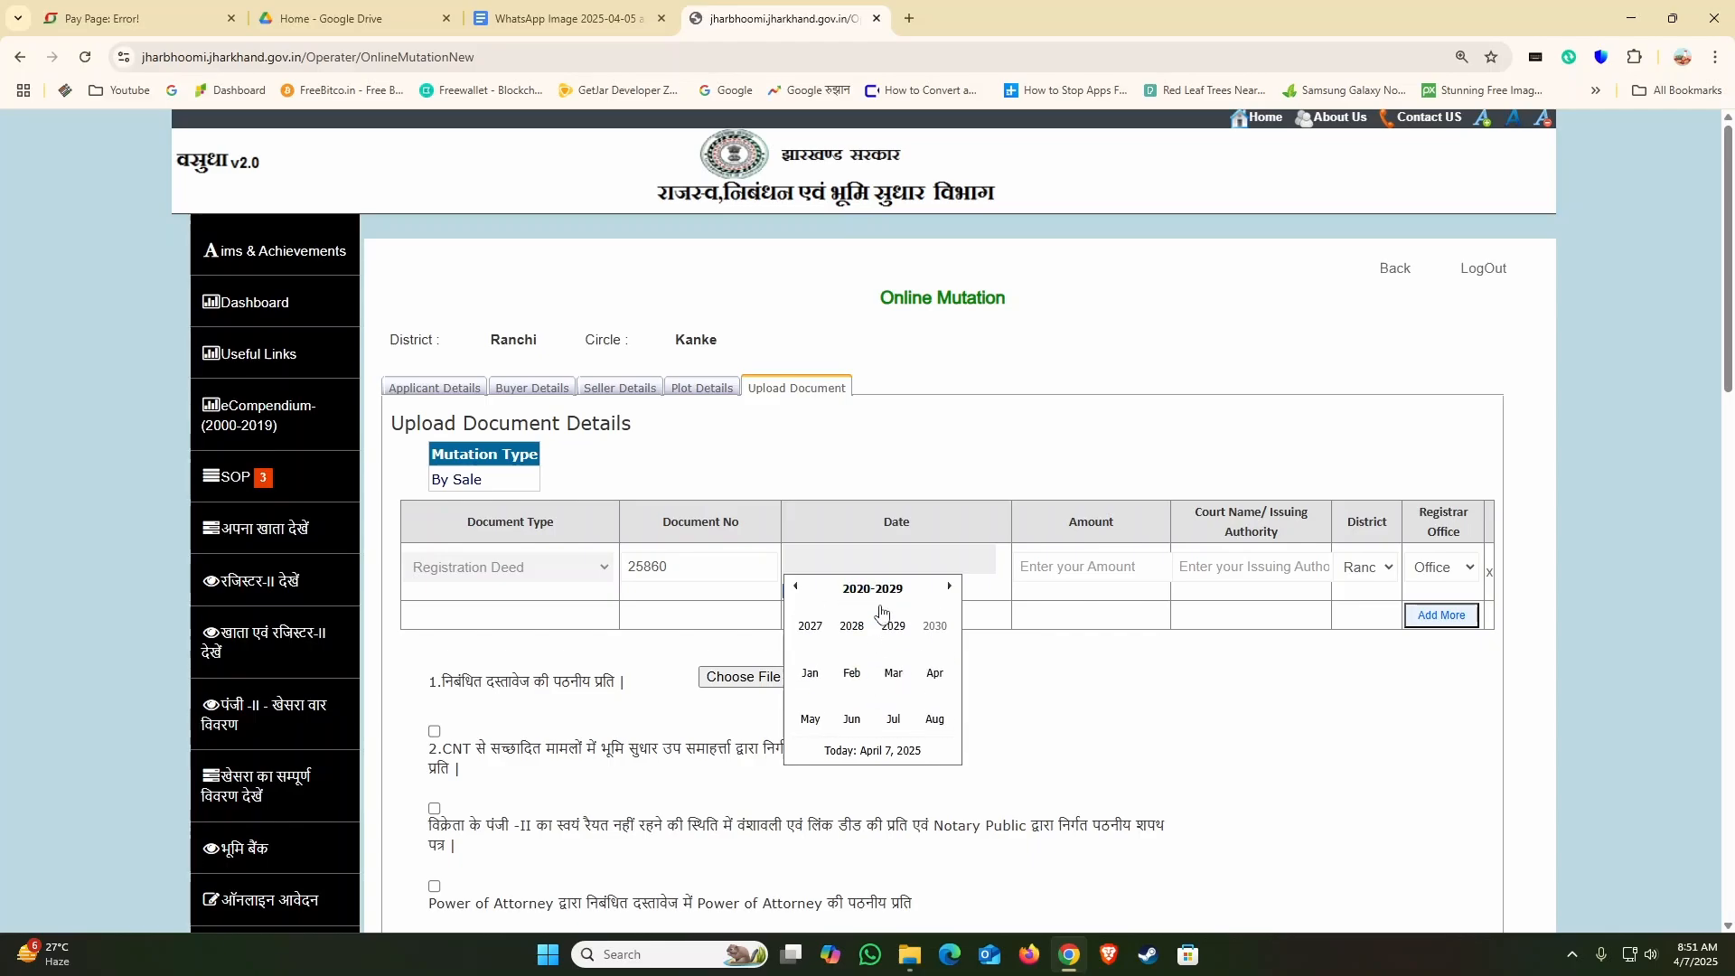
pyautogui.click(795, 586)
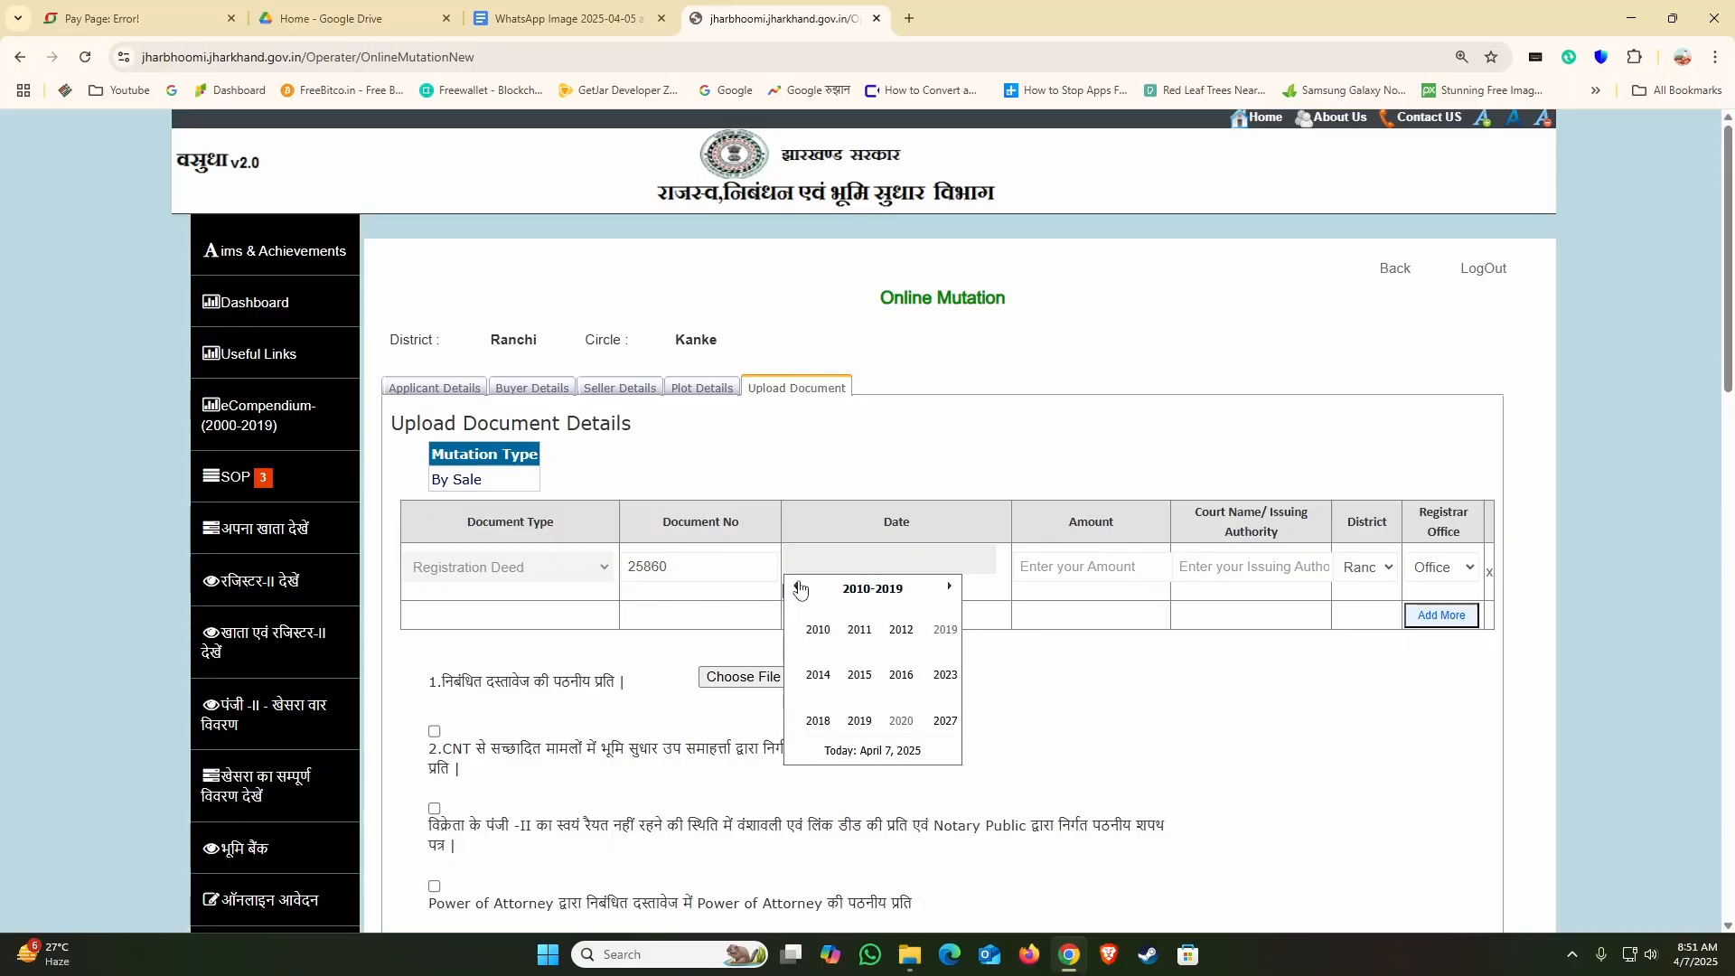
pyautogui.click(854, 629)
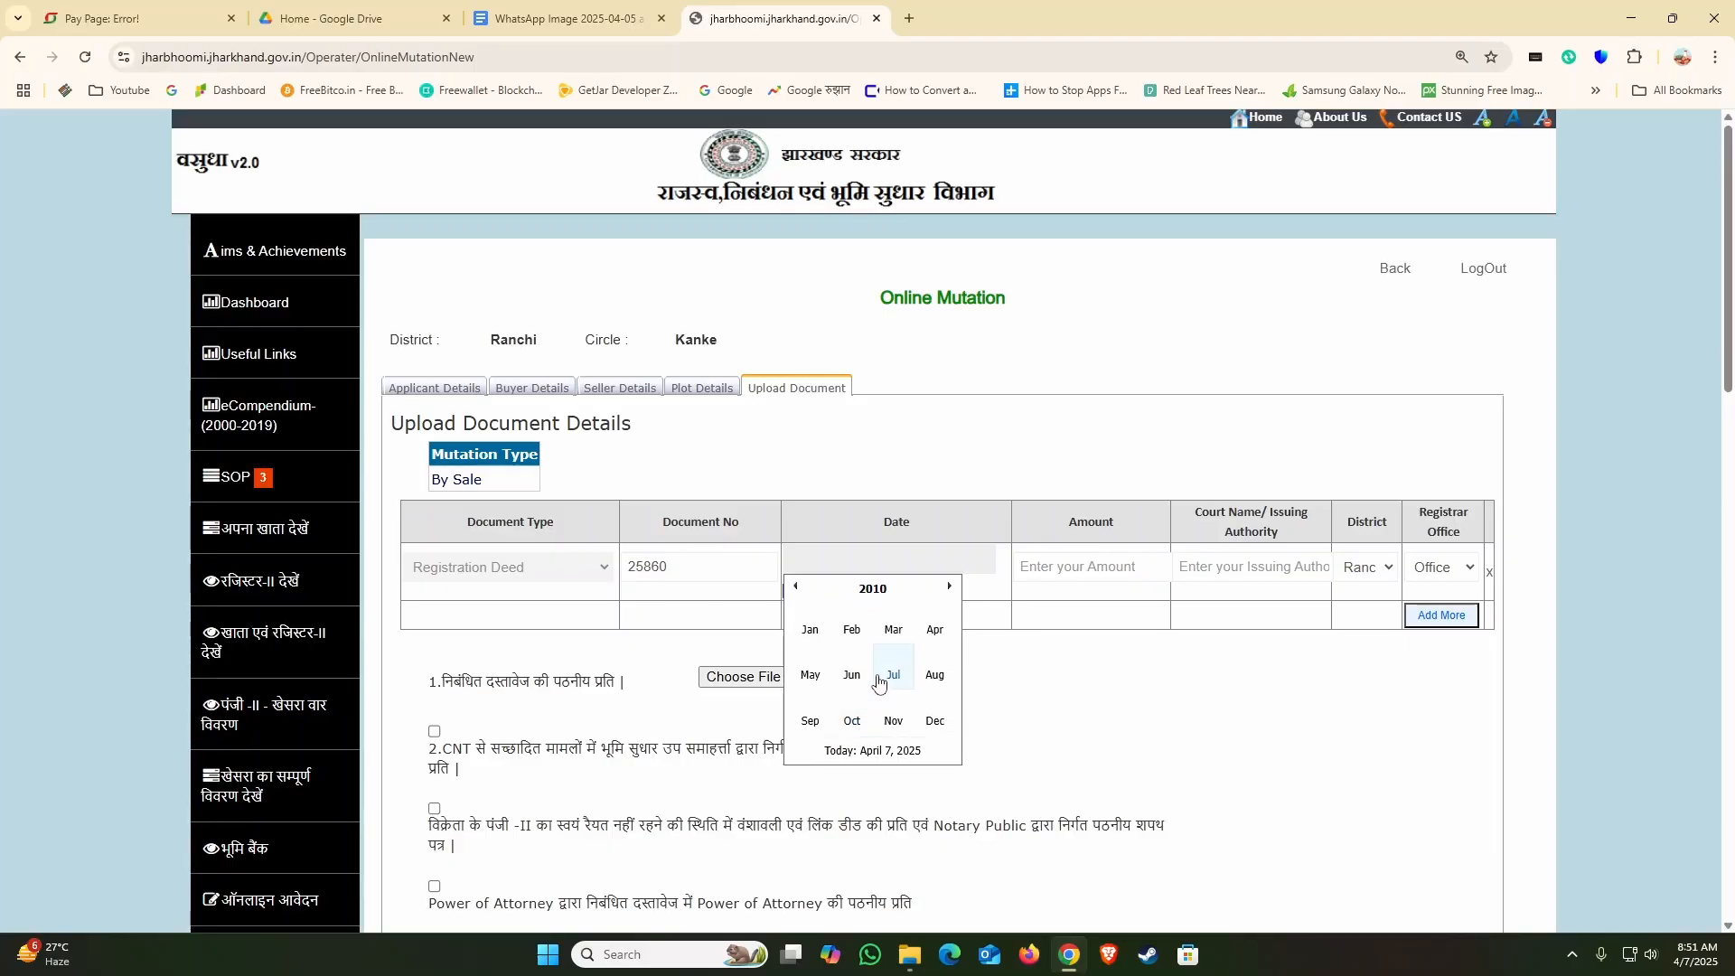
pyautogui.click(935, 721)
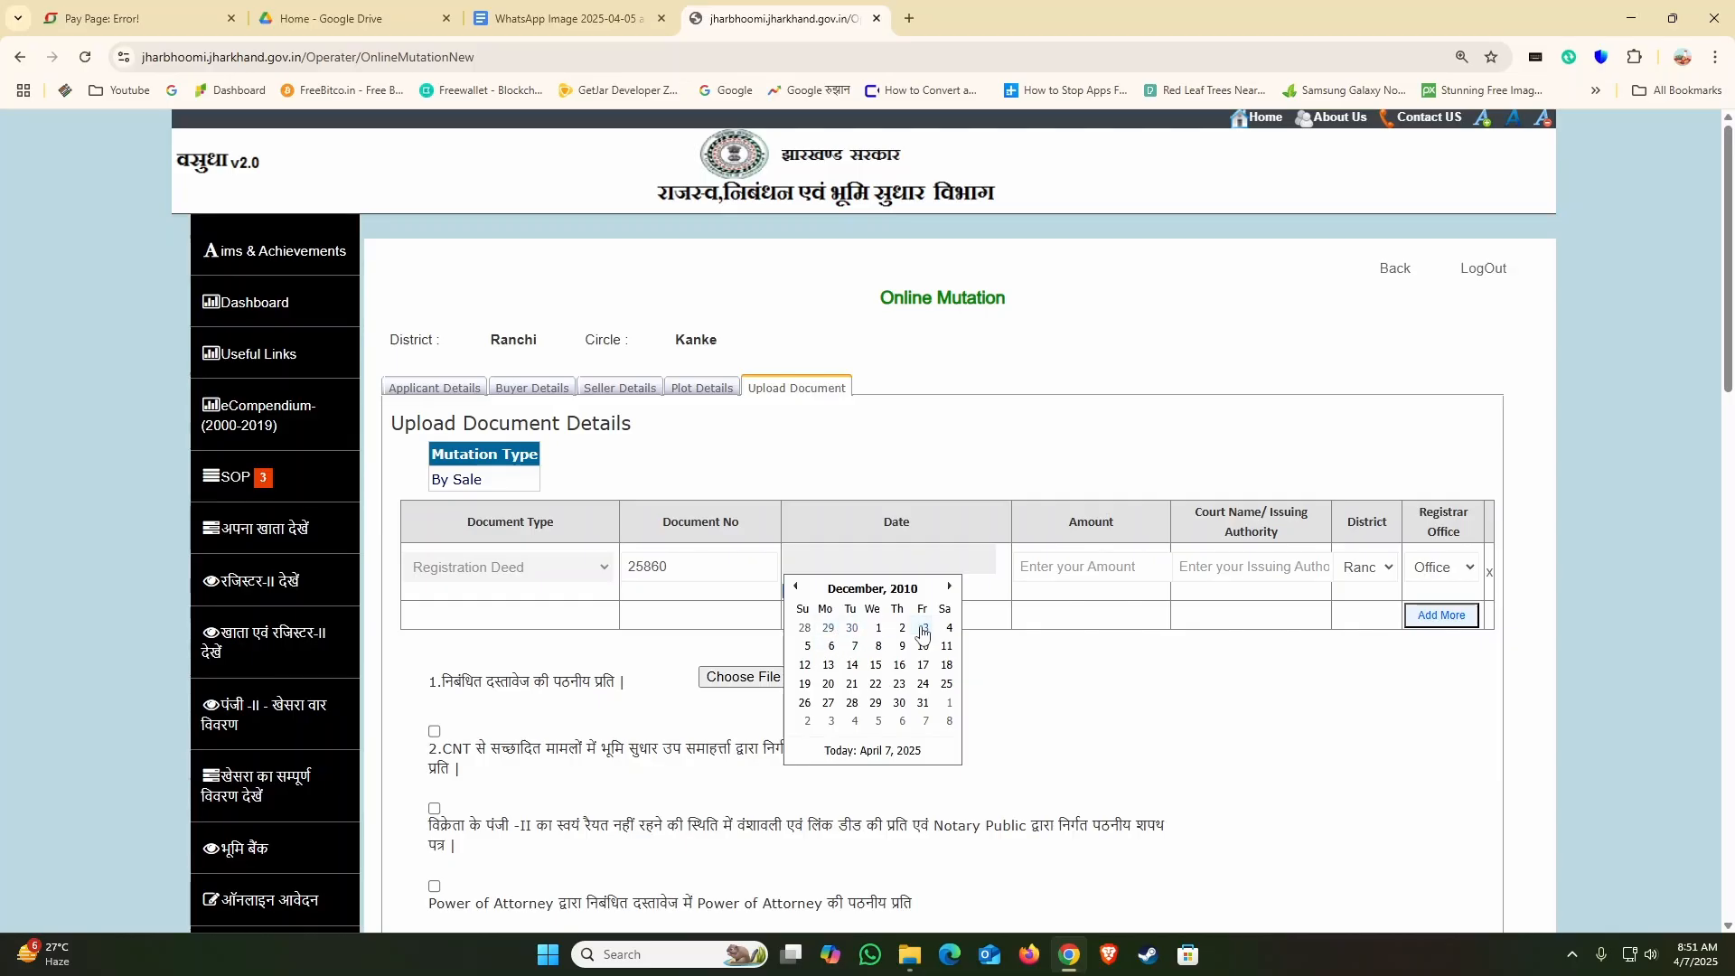
pyautogui.click(832, 647)
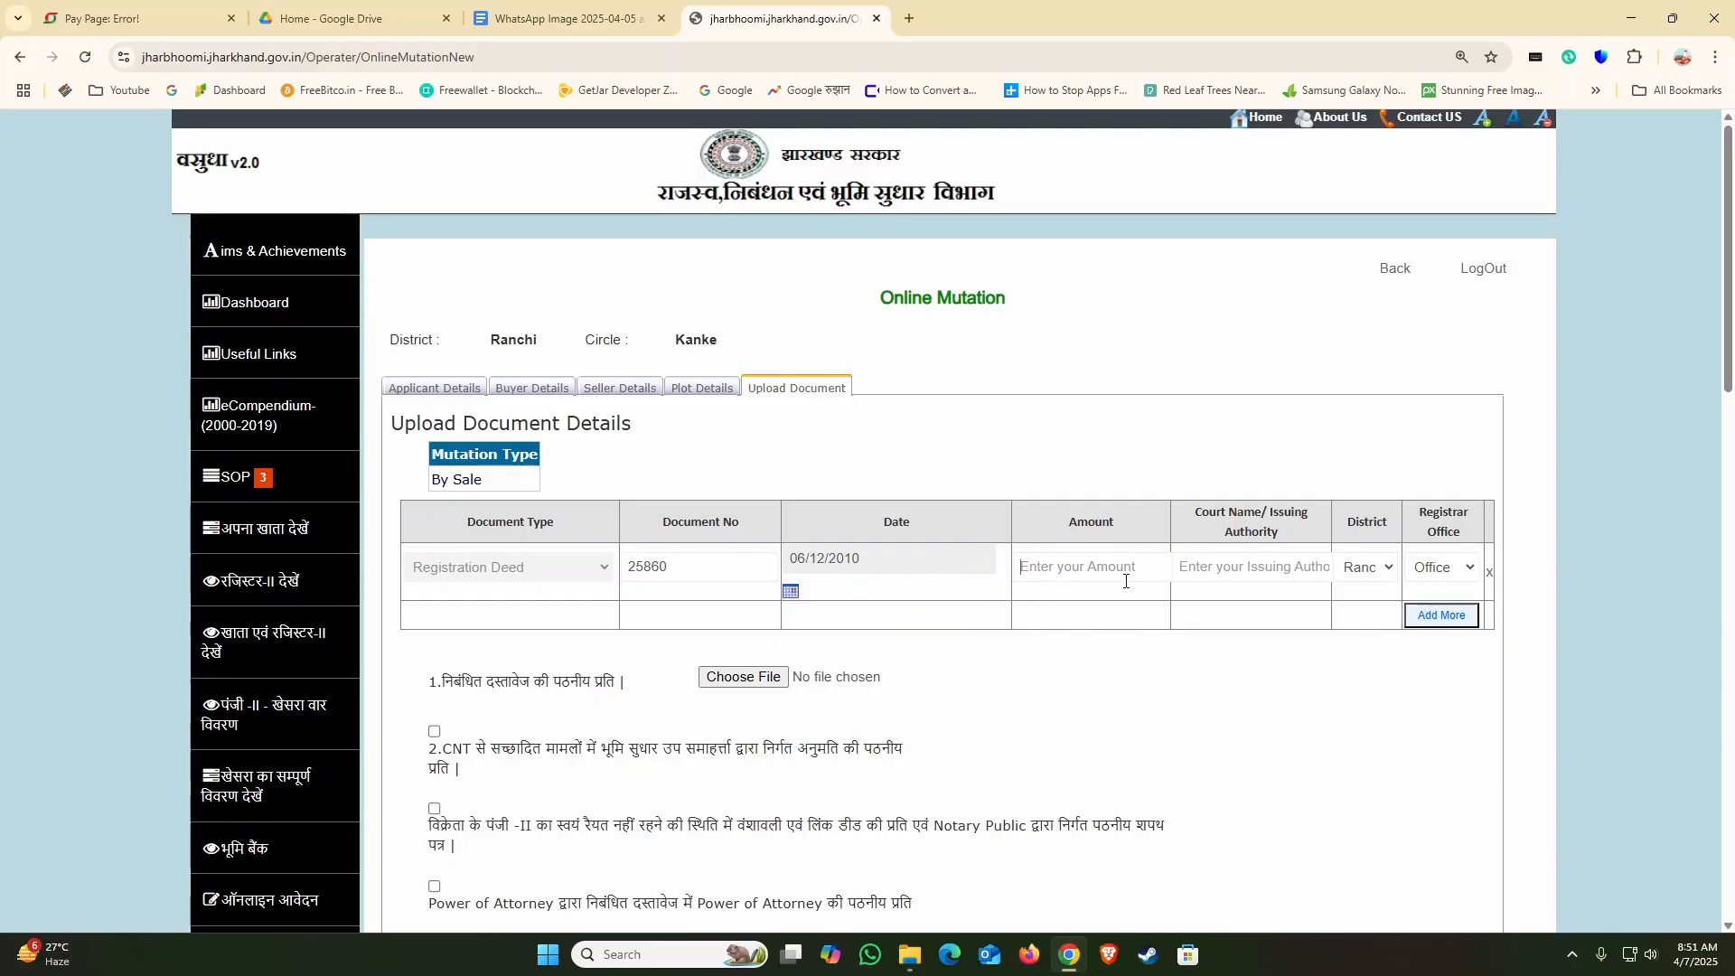
# Step: Enter 350000 as the amount of the Registration Deed
pyautogui.write('00000')
pyautogui.moveTo(1104, 568); pyautogui.dragTo(908, 588)
pyautogui.write('35')
# Step: Look over the remaining document upload requirements and enter RANCHI as the deed's court name or issuing authority
pyautogui.scroll(-4, 1021, 683)
pyautogui.scroll(3, 1024, 685)
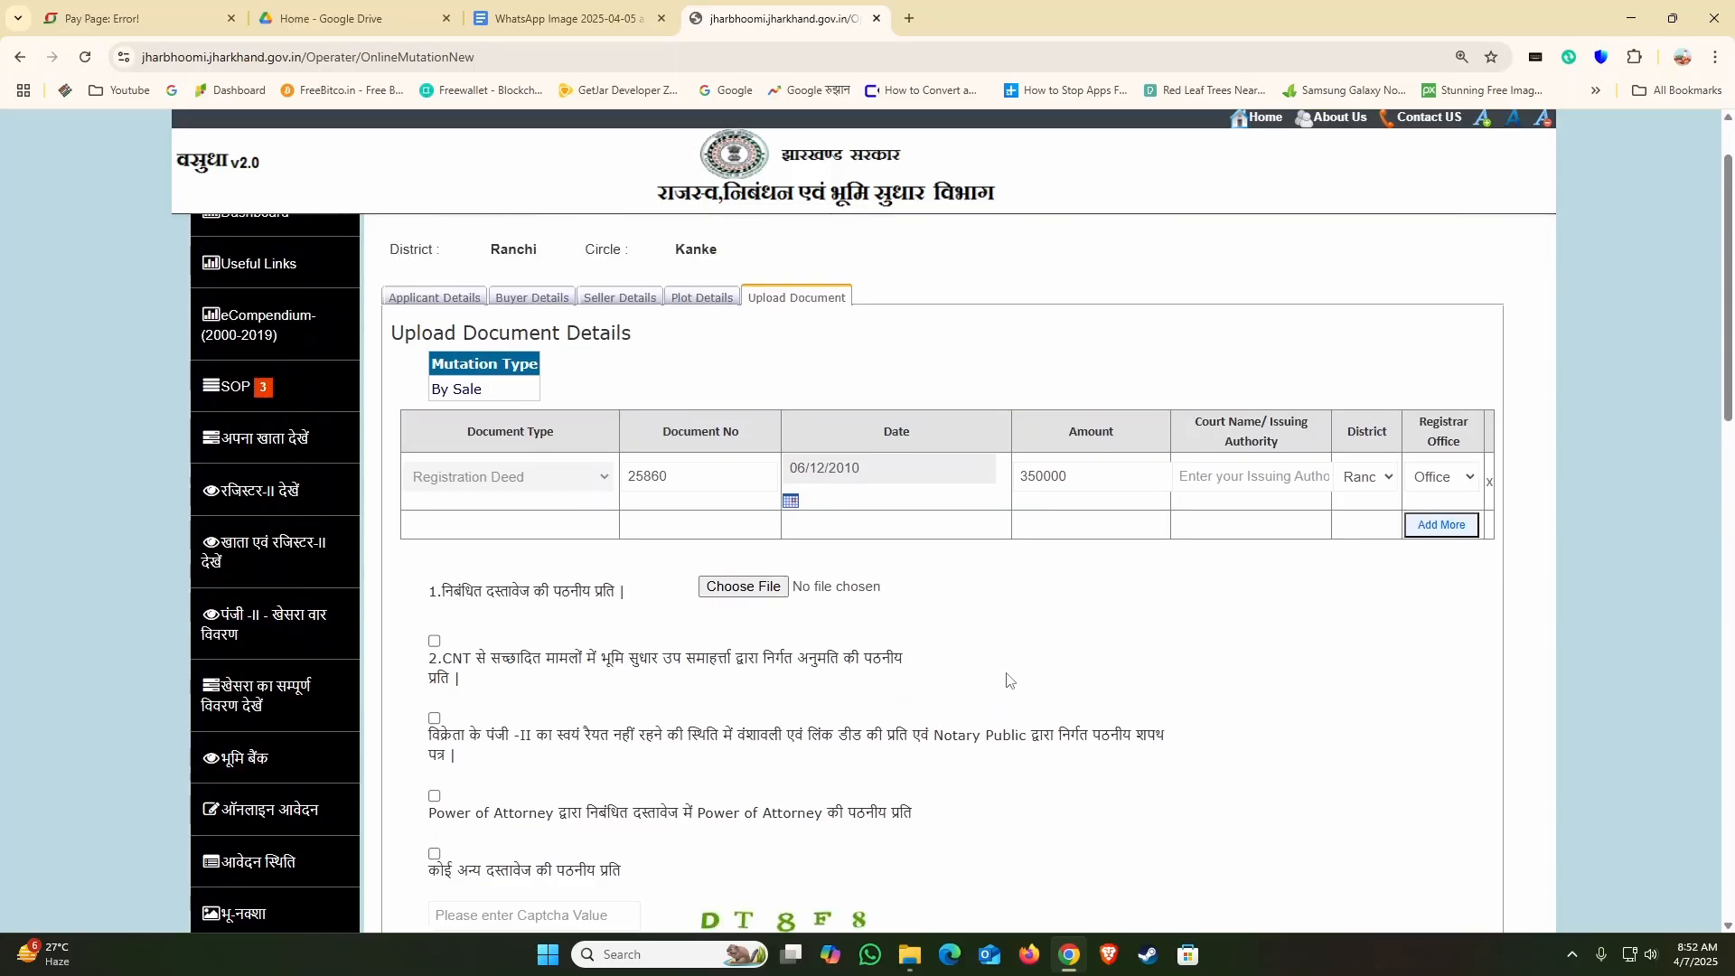
pyautogui.scroll(-3, 980, 724)
pyautogui.scroll(3, 981, 727)
pyautogui.scroll(-3, 1037, 564)
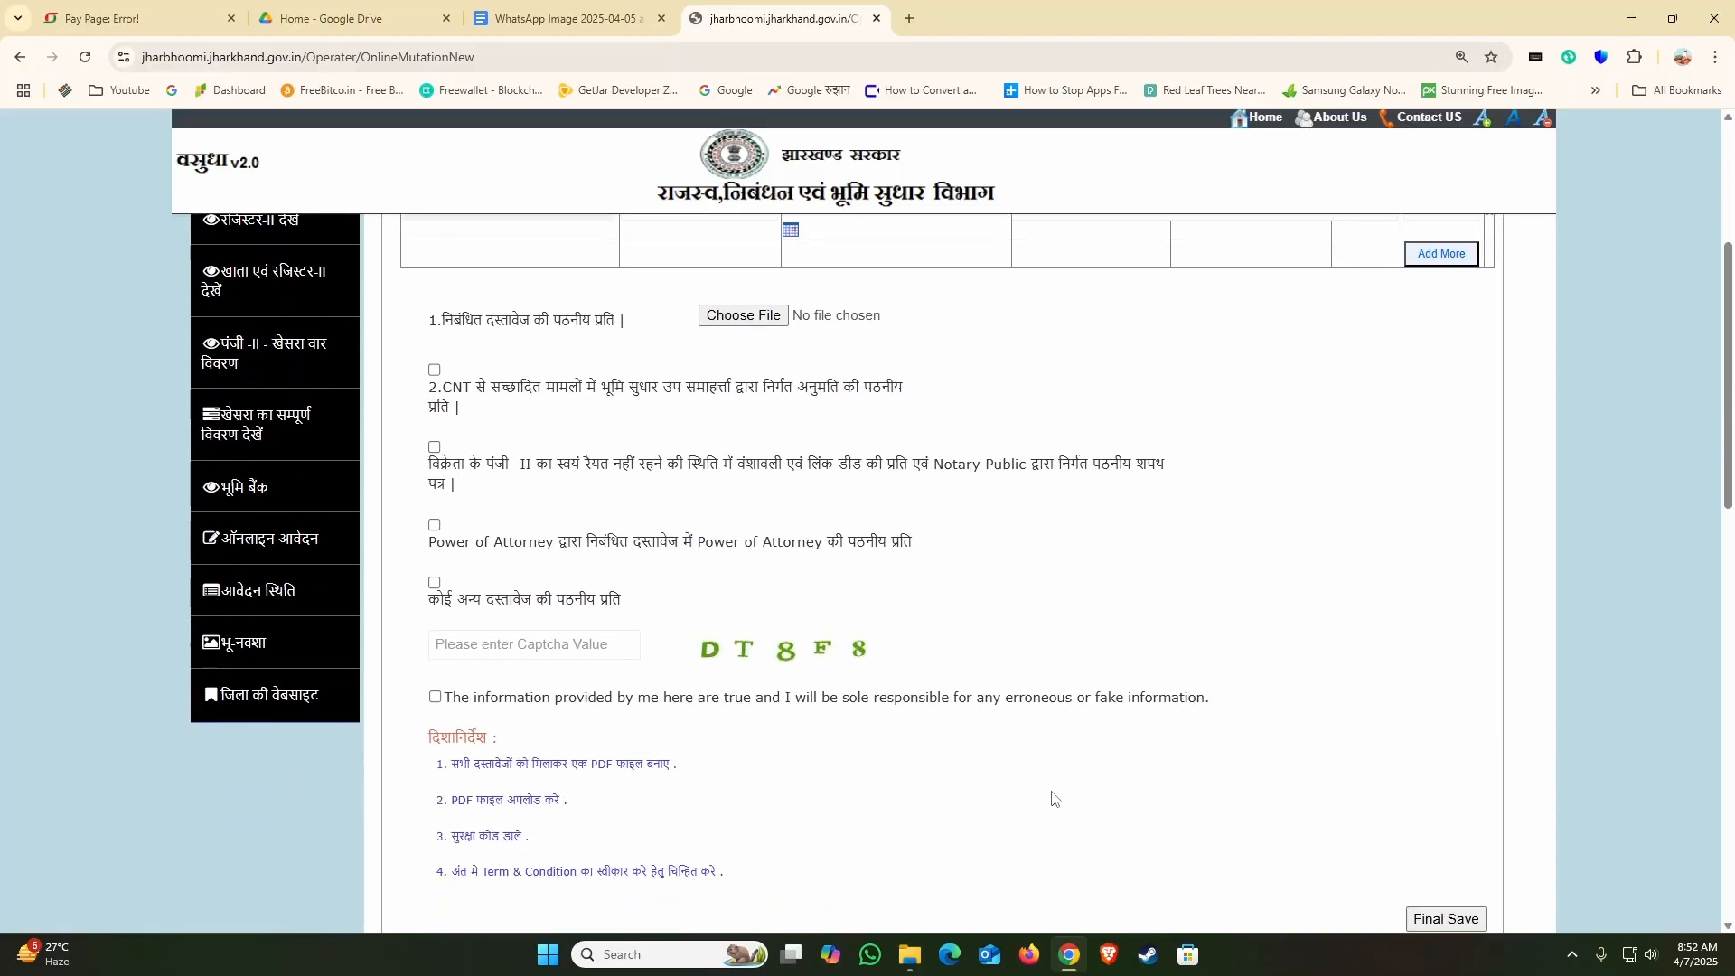
pyautogui.scroll(4, 1146, 767)
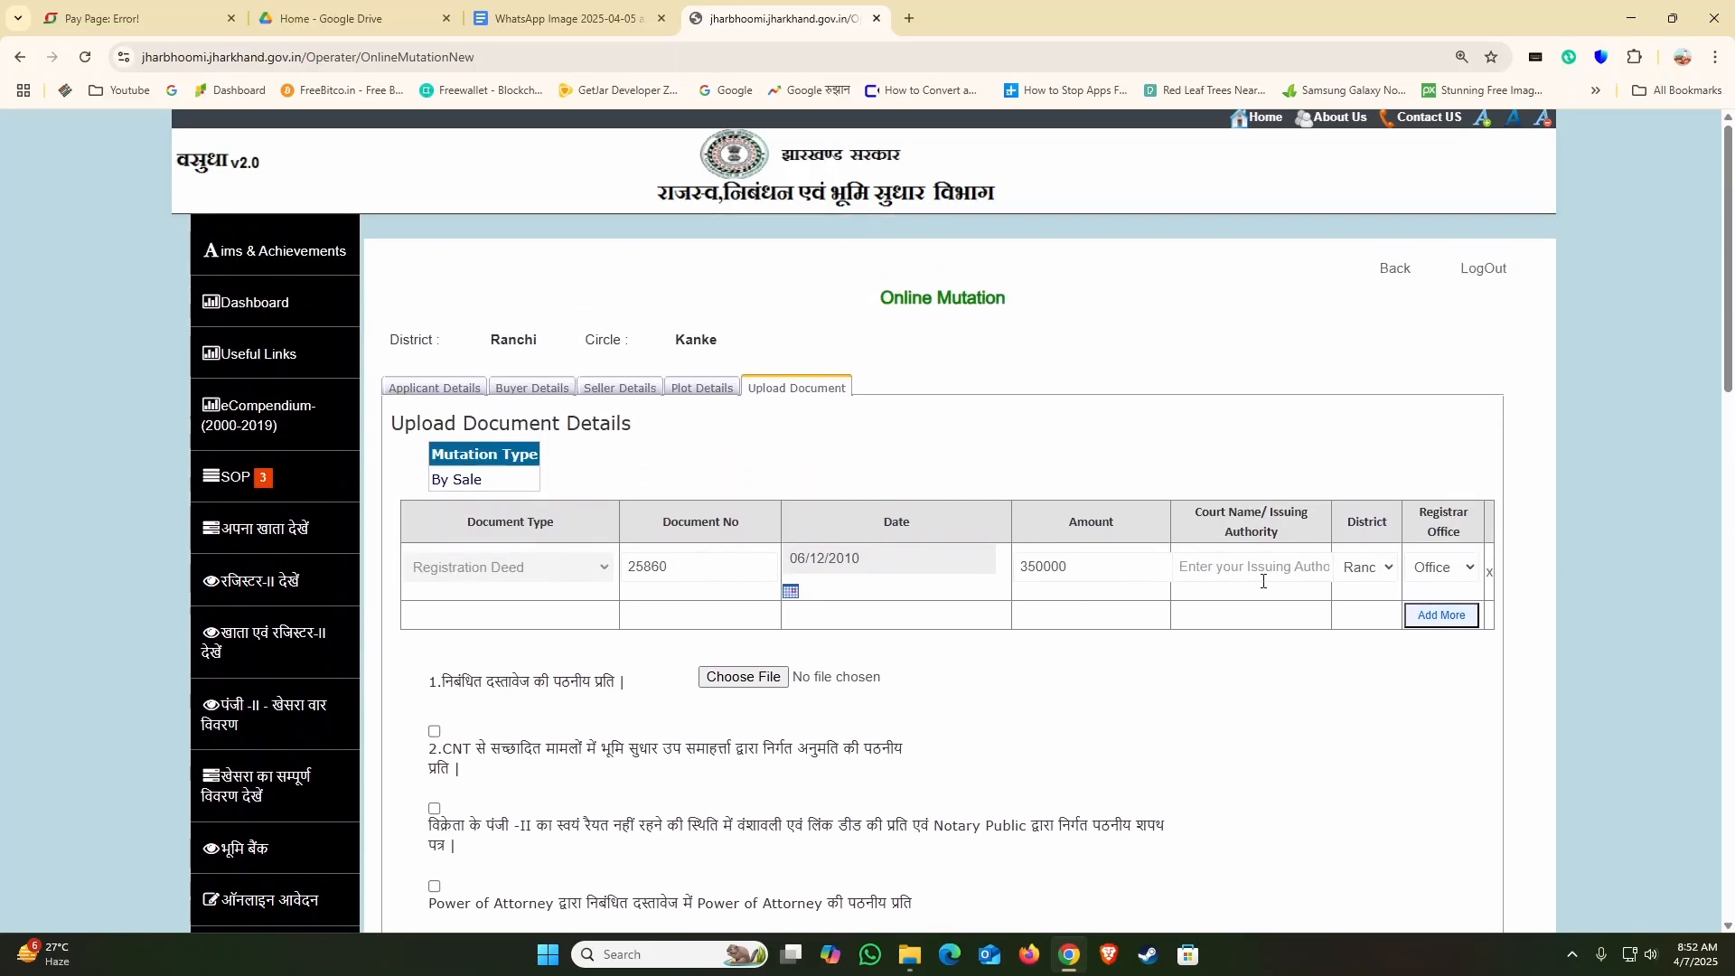
pyautogui.click(1265, 570)
pyautogui.write('RANCHI')
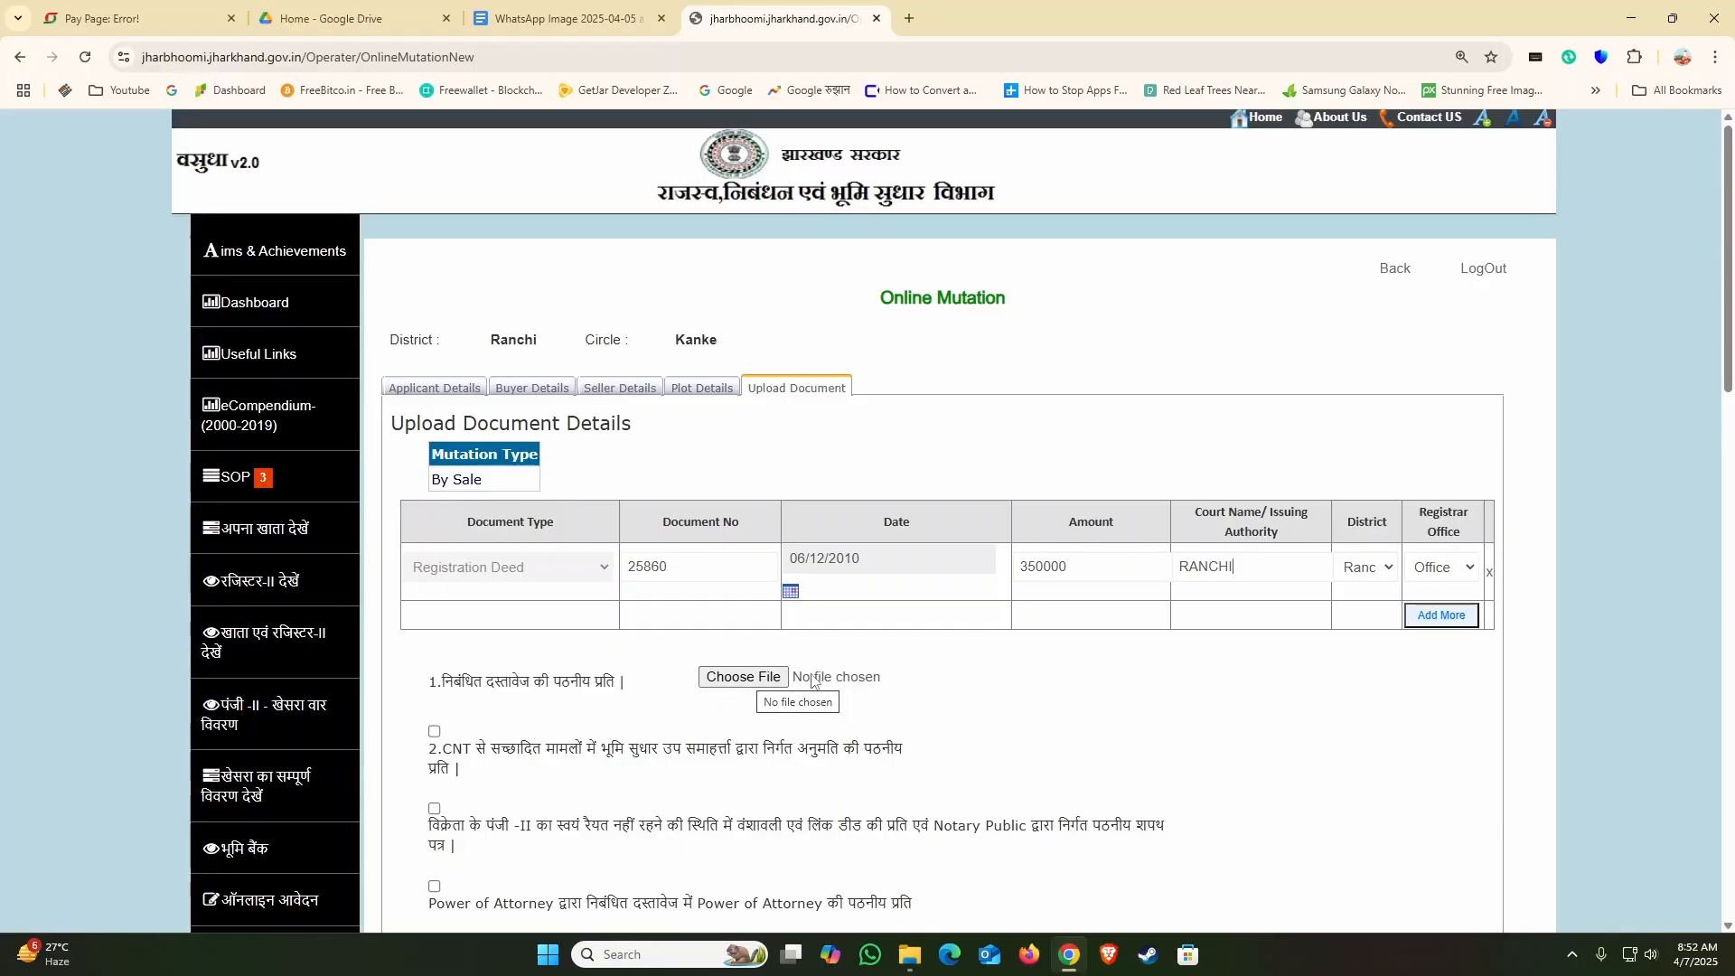
pyautogui.click(749, 689)
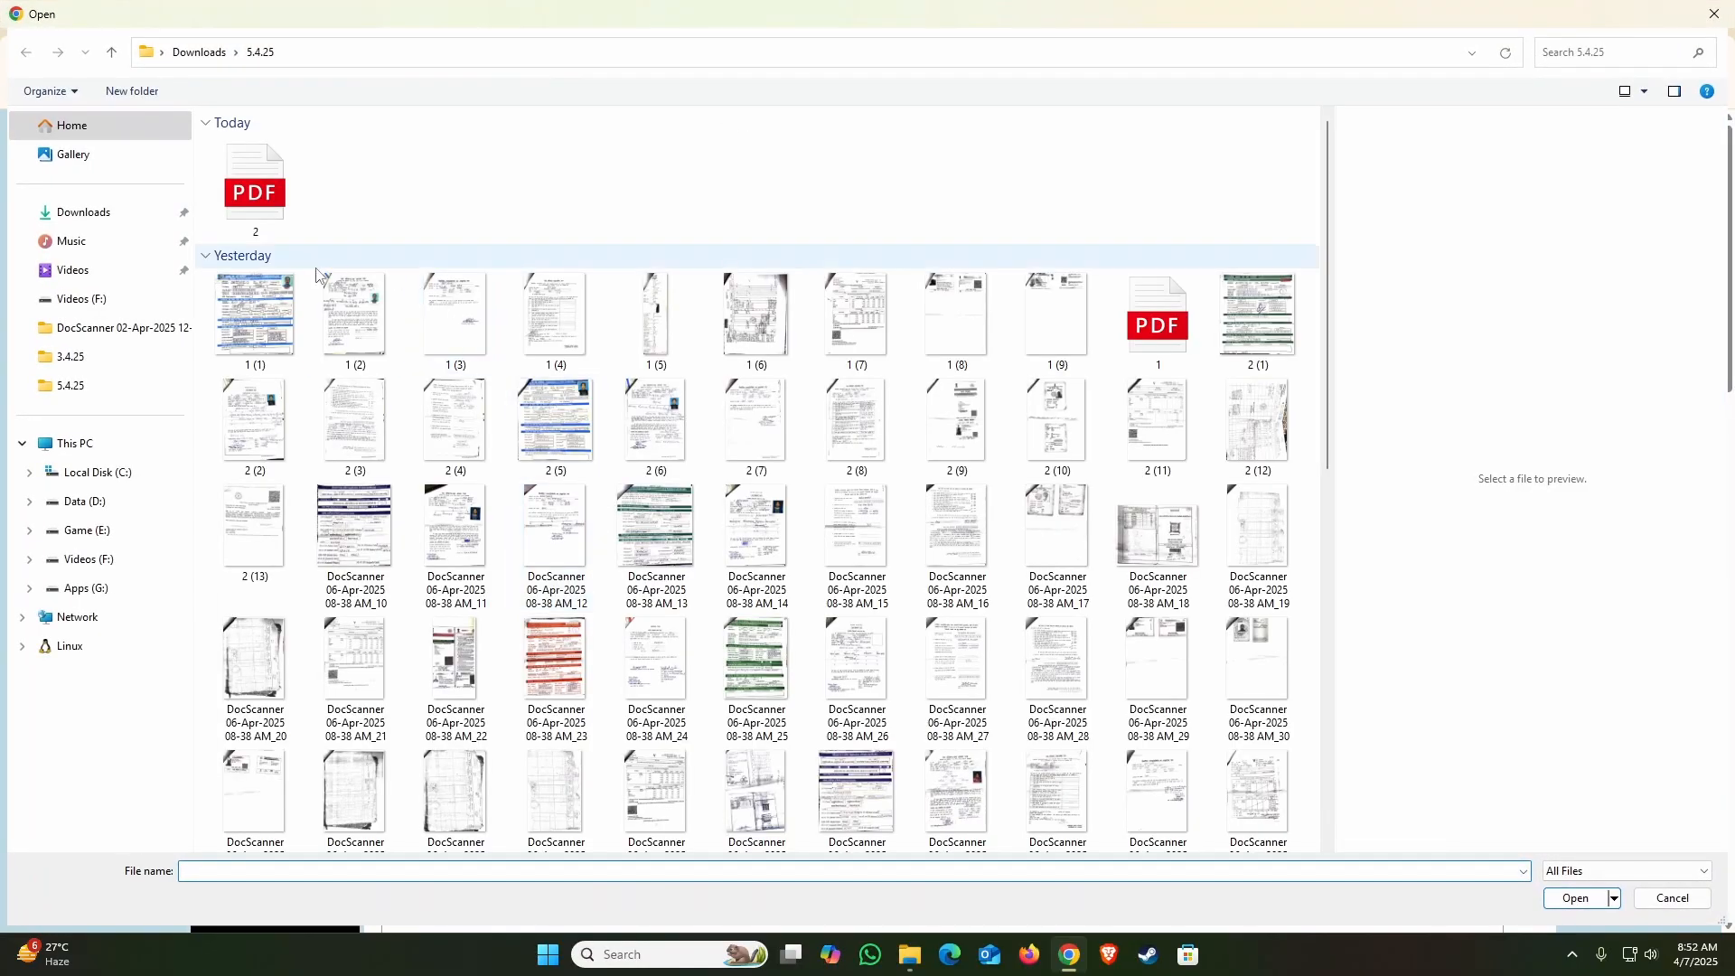
pyautogui.click(100, 212)
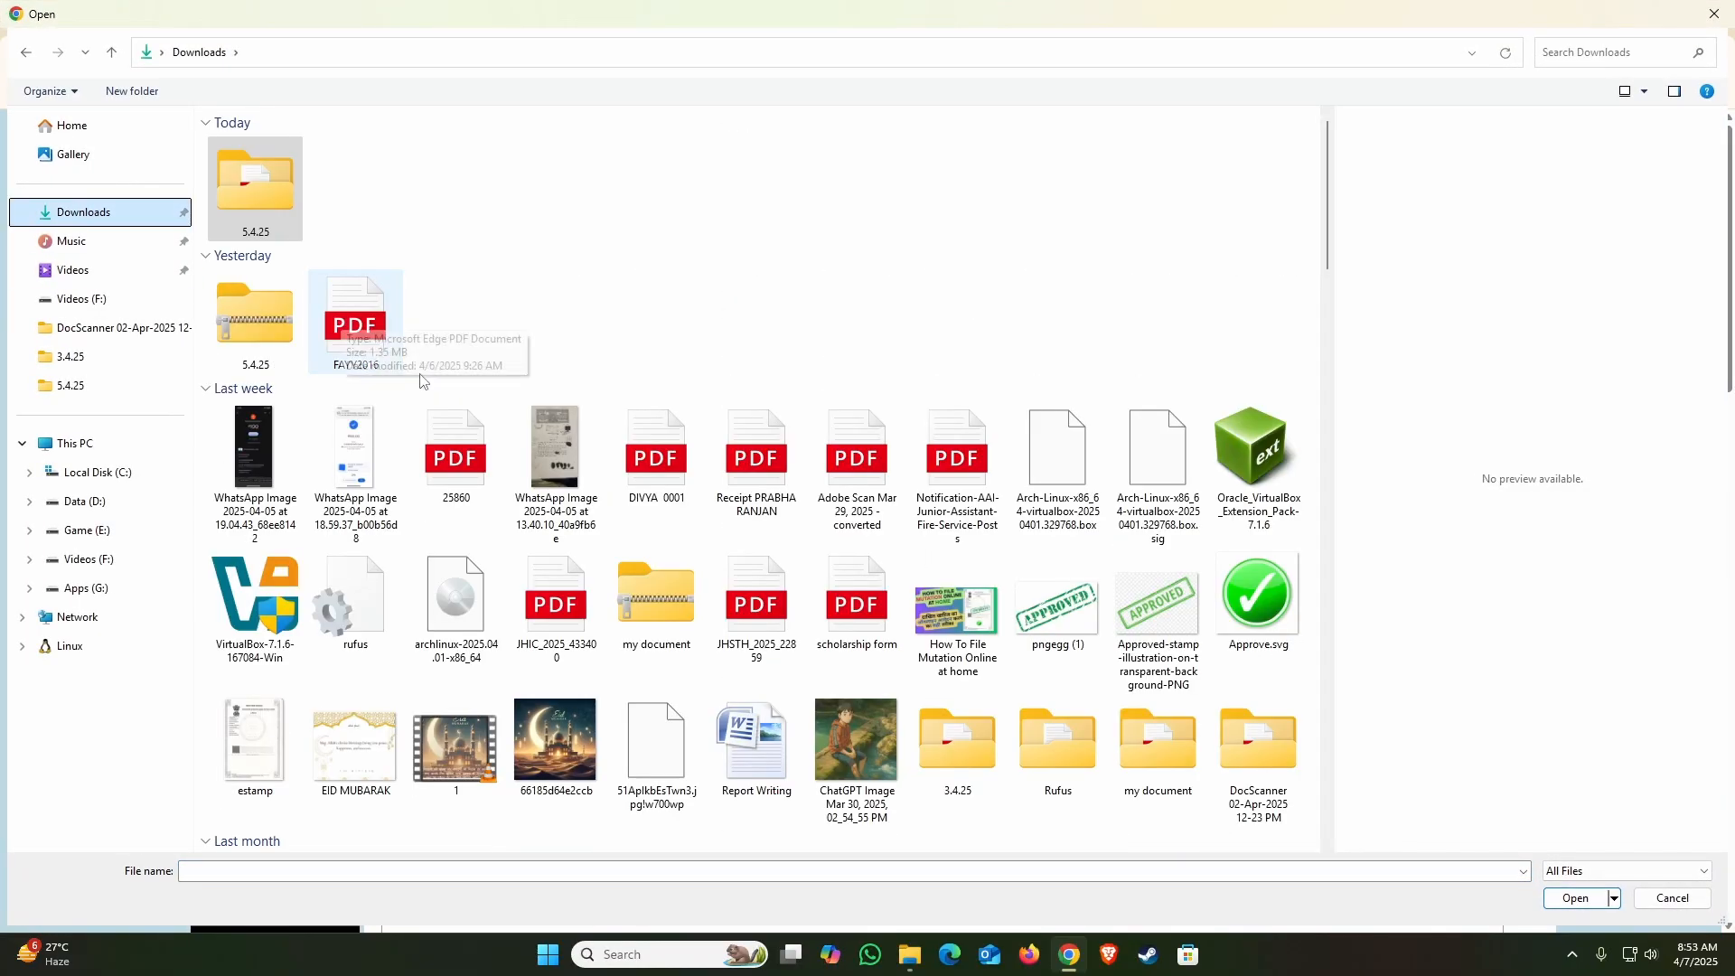
pyautogui.click(469, 471)
pyautogui.doubleClick(468, 471)
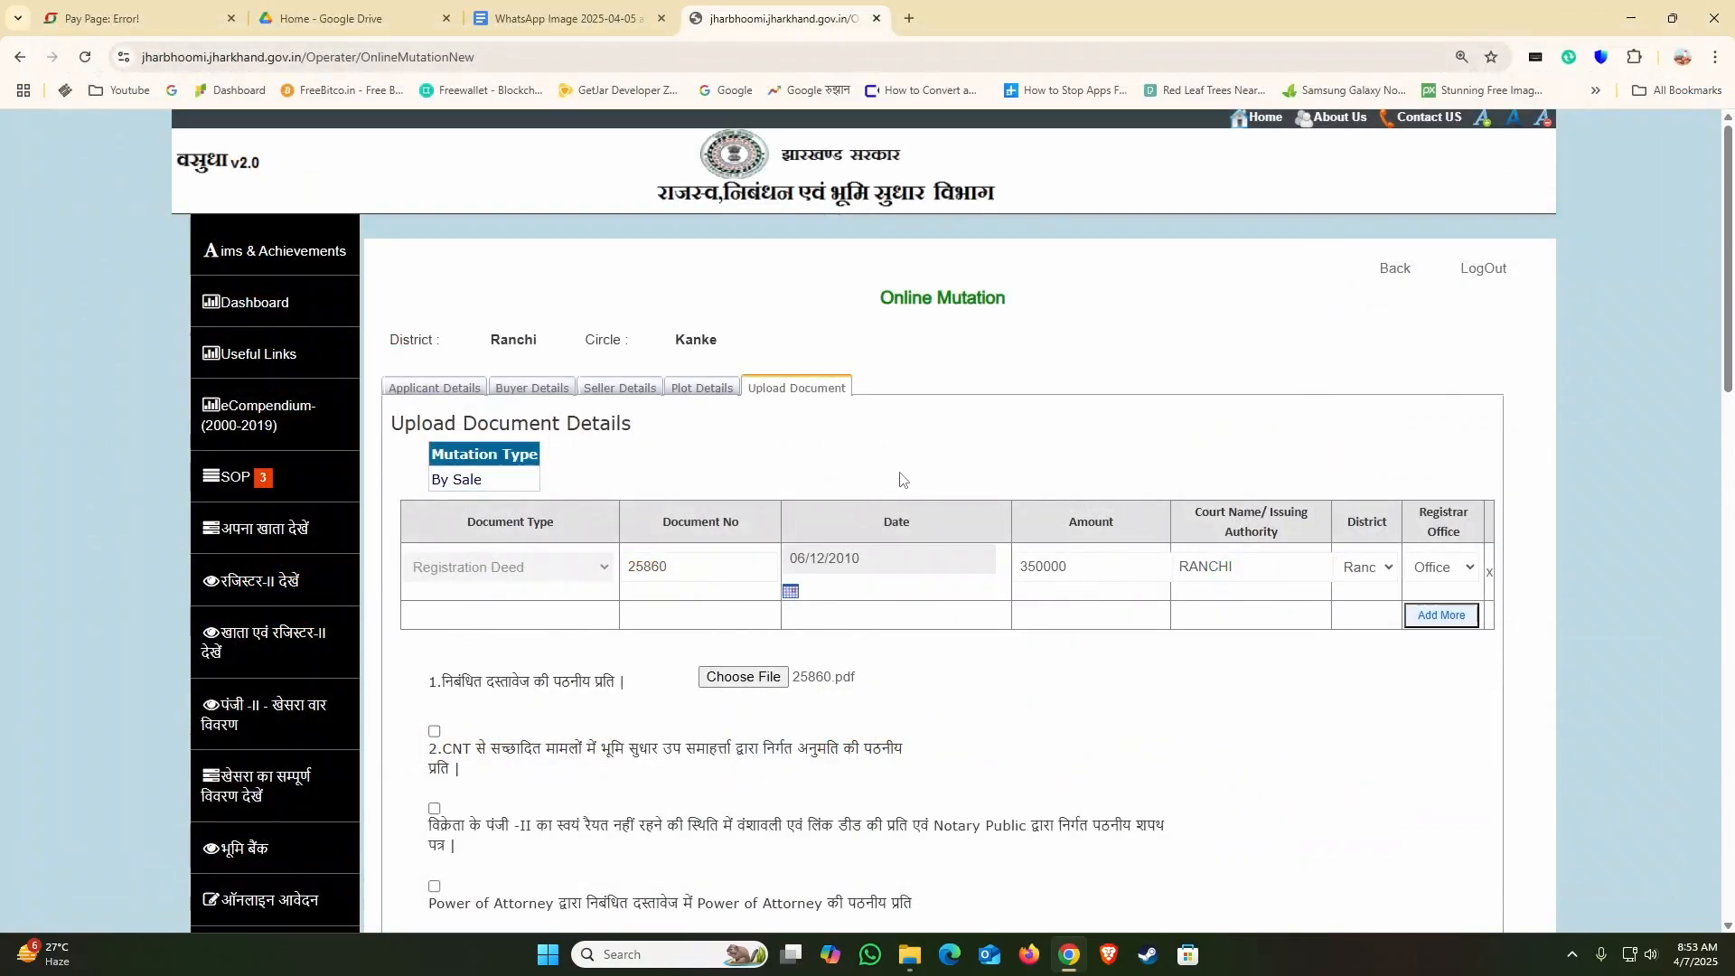
# Step: Tick the Power of Attorney document option to reveal its file upload, and untick it again
pyautogui.scroll(-4, 904, 492)
pyautogui.click(589, 649)
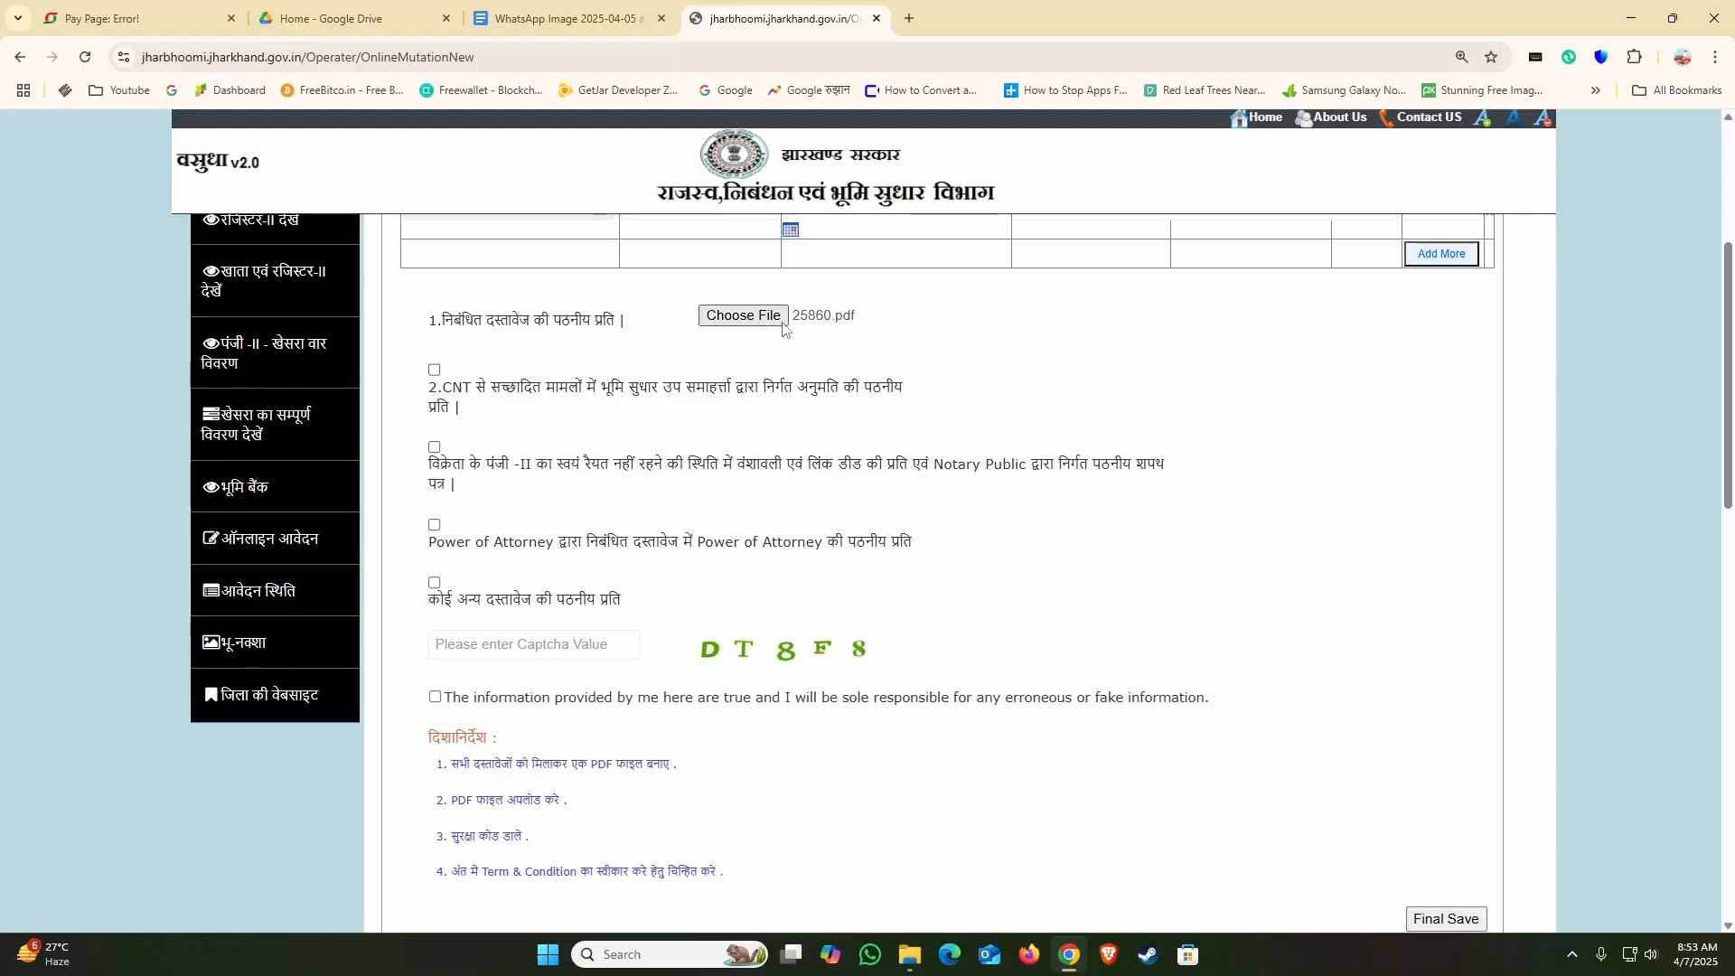
pyautogui.scroll(1, 788, 416)
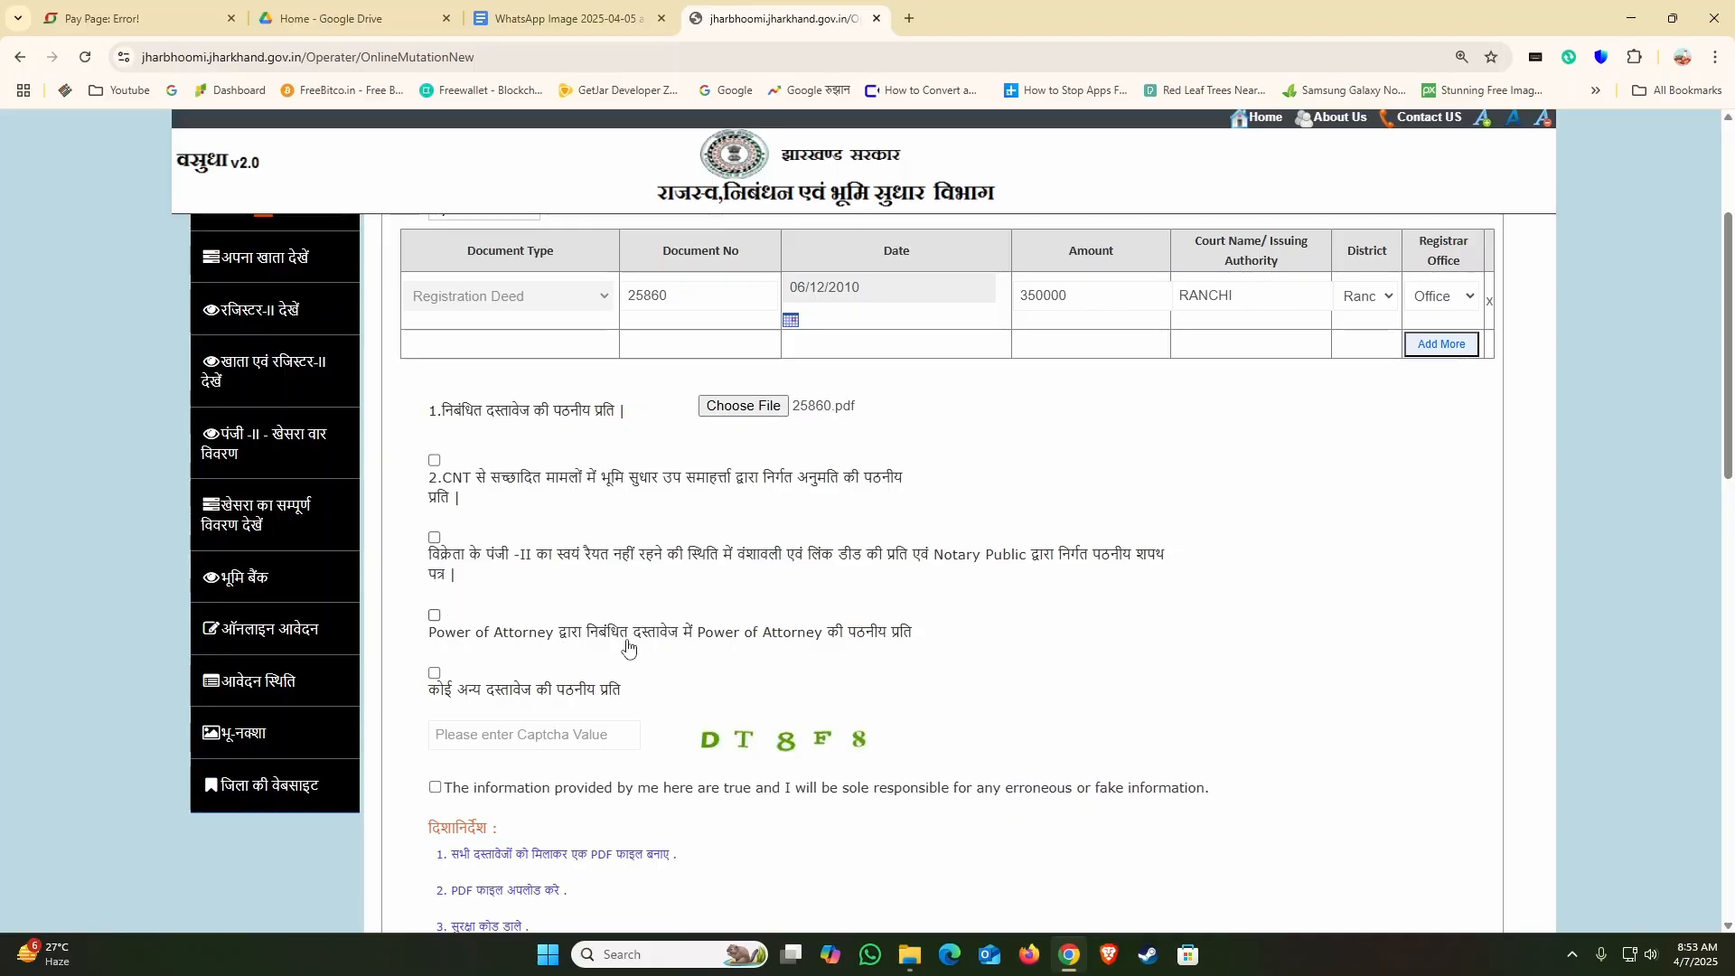
pyautogui.click(434, 617)
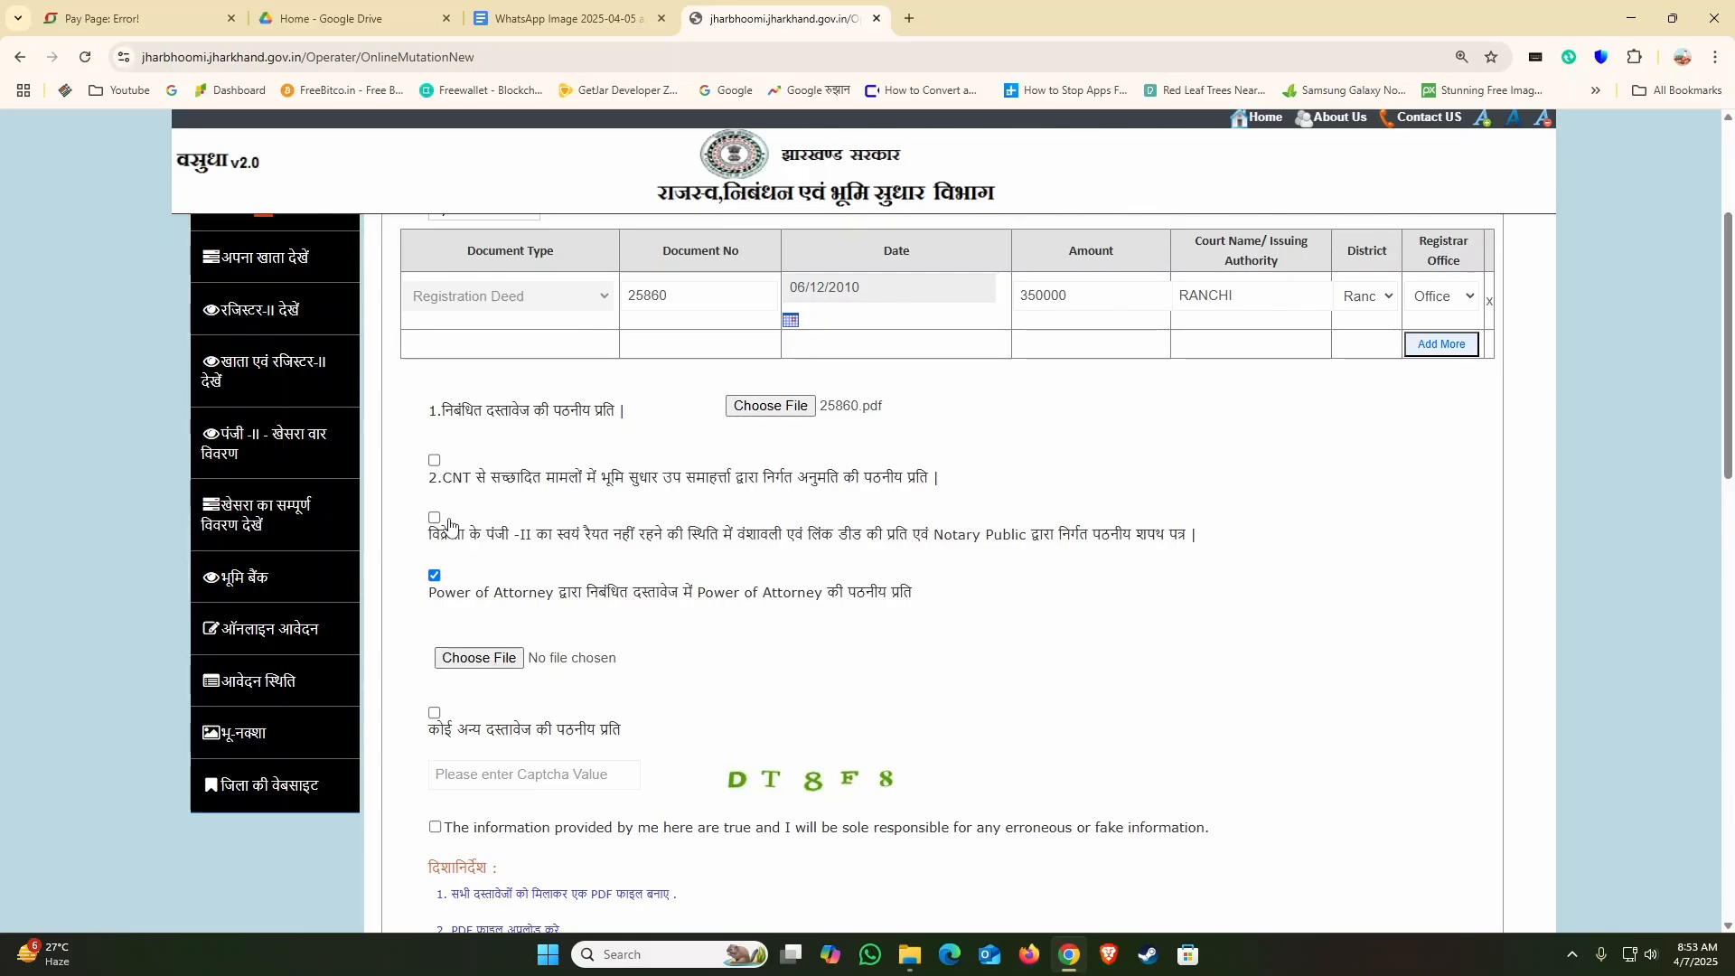
pyautogui.click(435, 576)
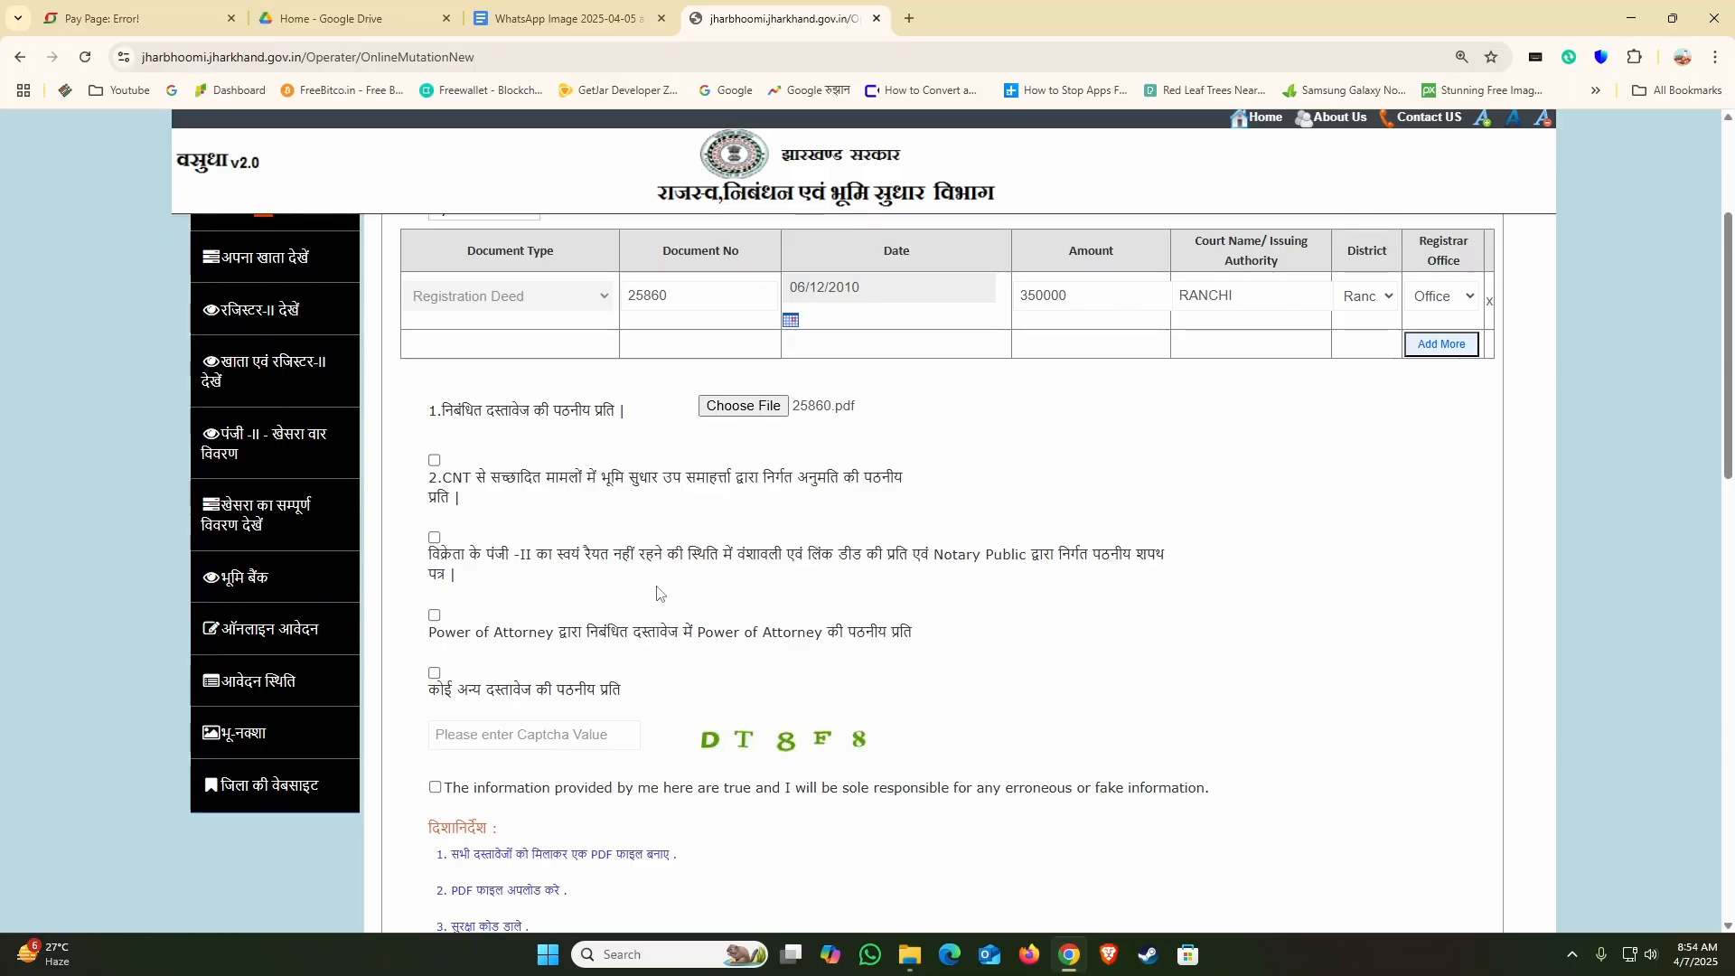
# Step: Enter the displayed captcha code and accept the declaration that the provided information is true
pyautogui.scroll(-1, 529, 679)
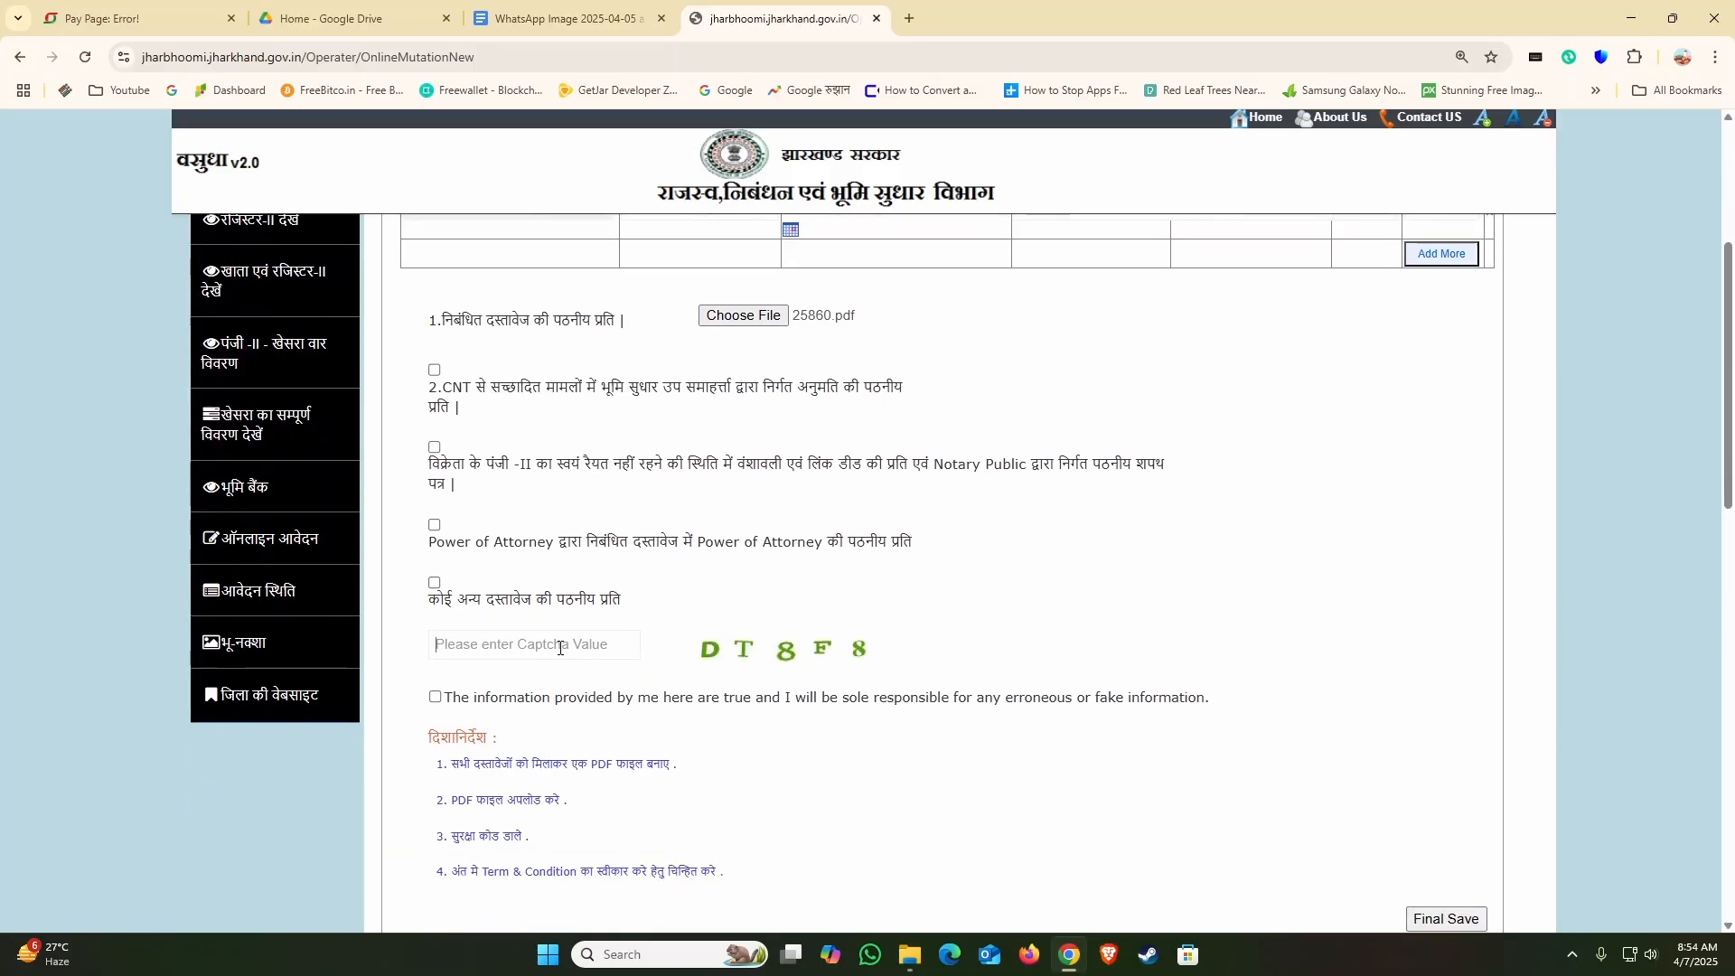
pyautogui.write('DT8F8')
pyautogui.click(435, 696)
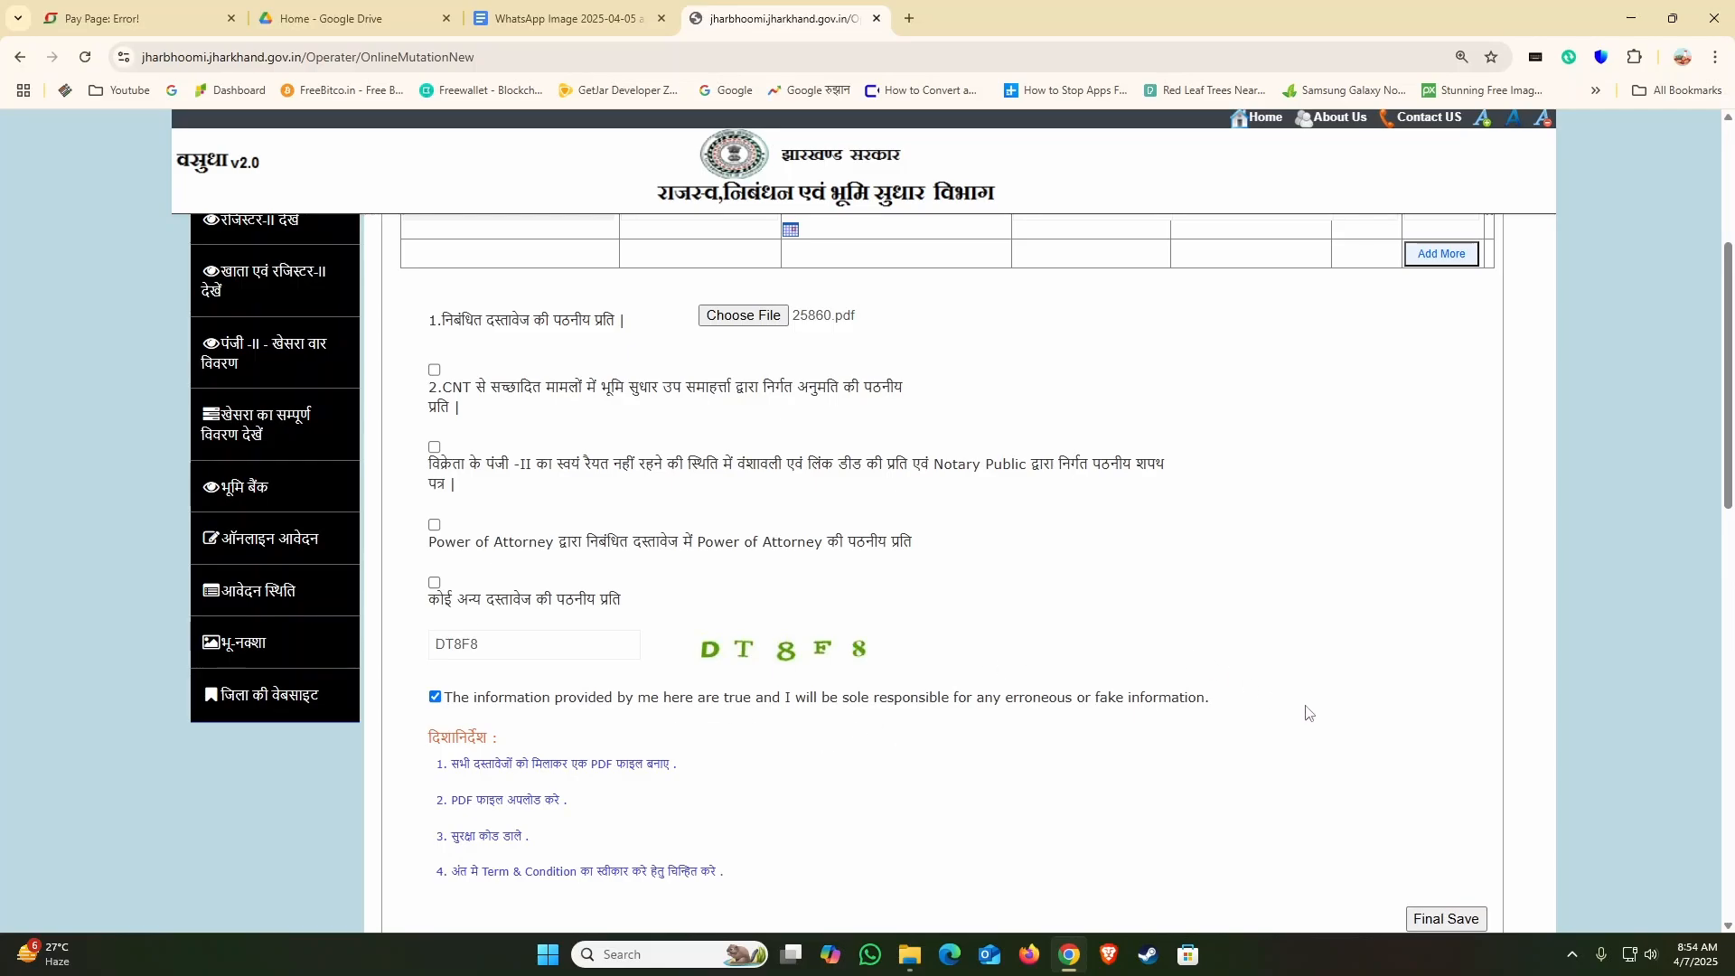
# Step: Recheck the deed details and attached file, submit the mutation application with Final Save and confirm it
pyautogui.scroll(-1, 1406, 782)
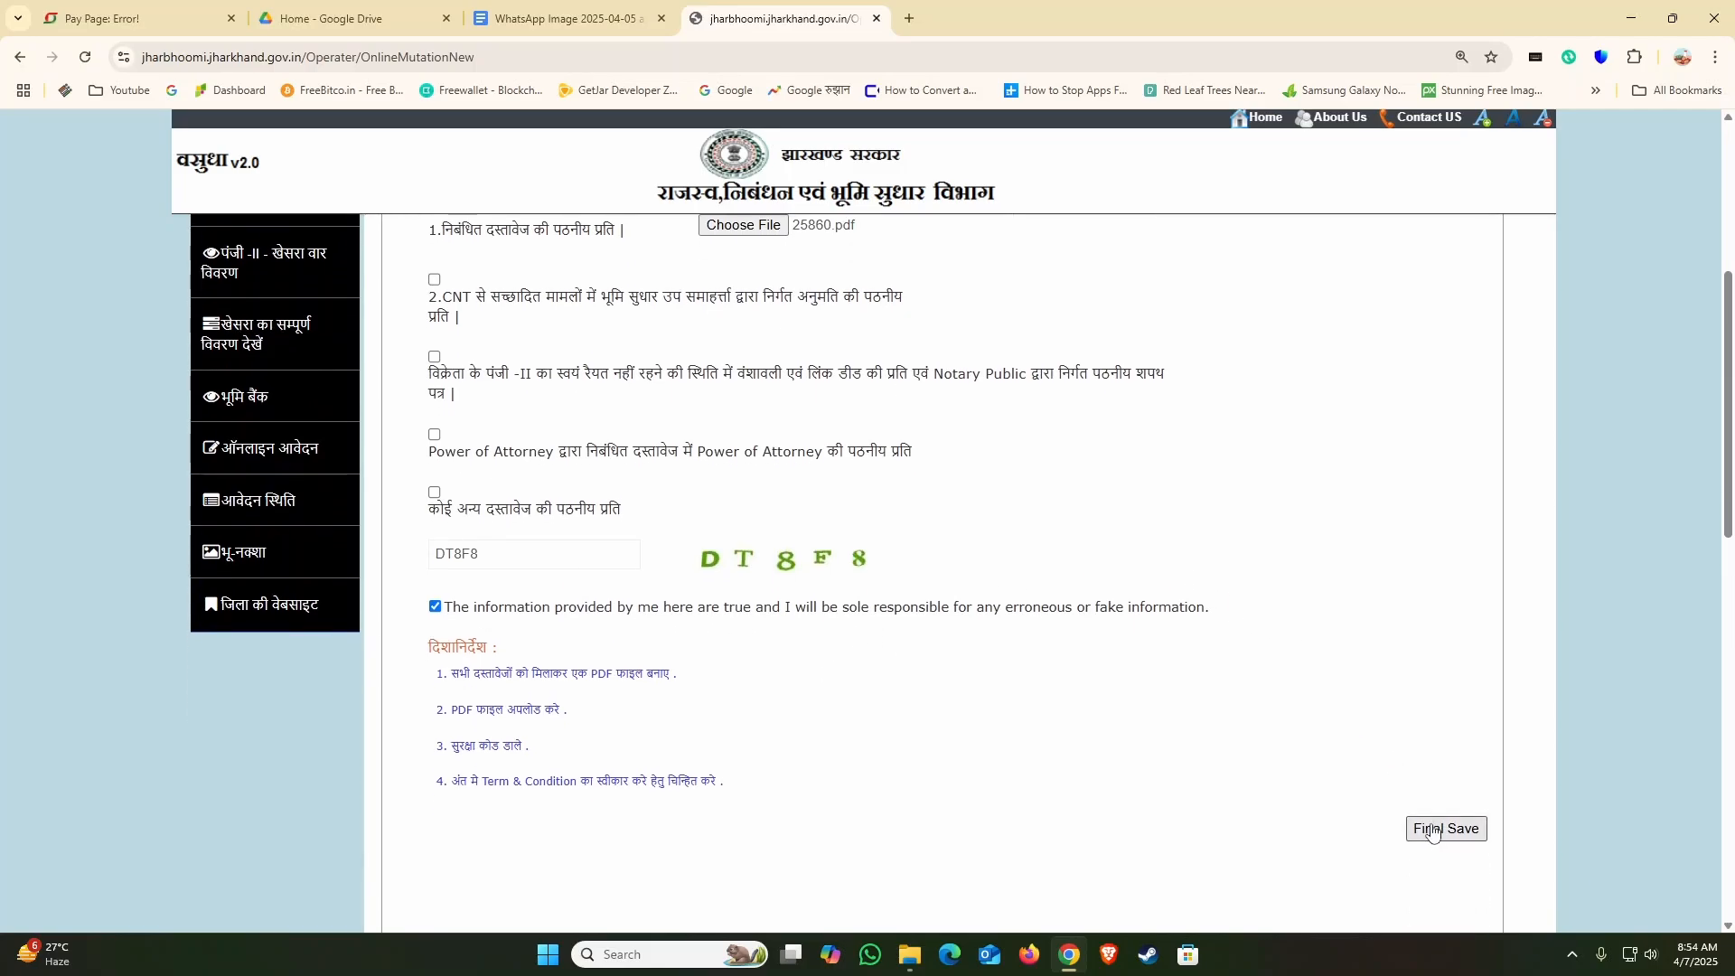
pyautogui.scroll(3, 1431, 832)
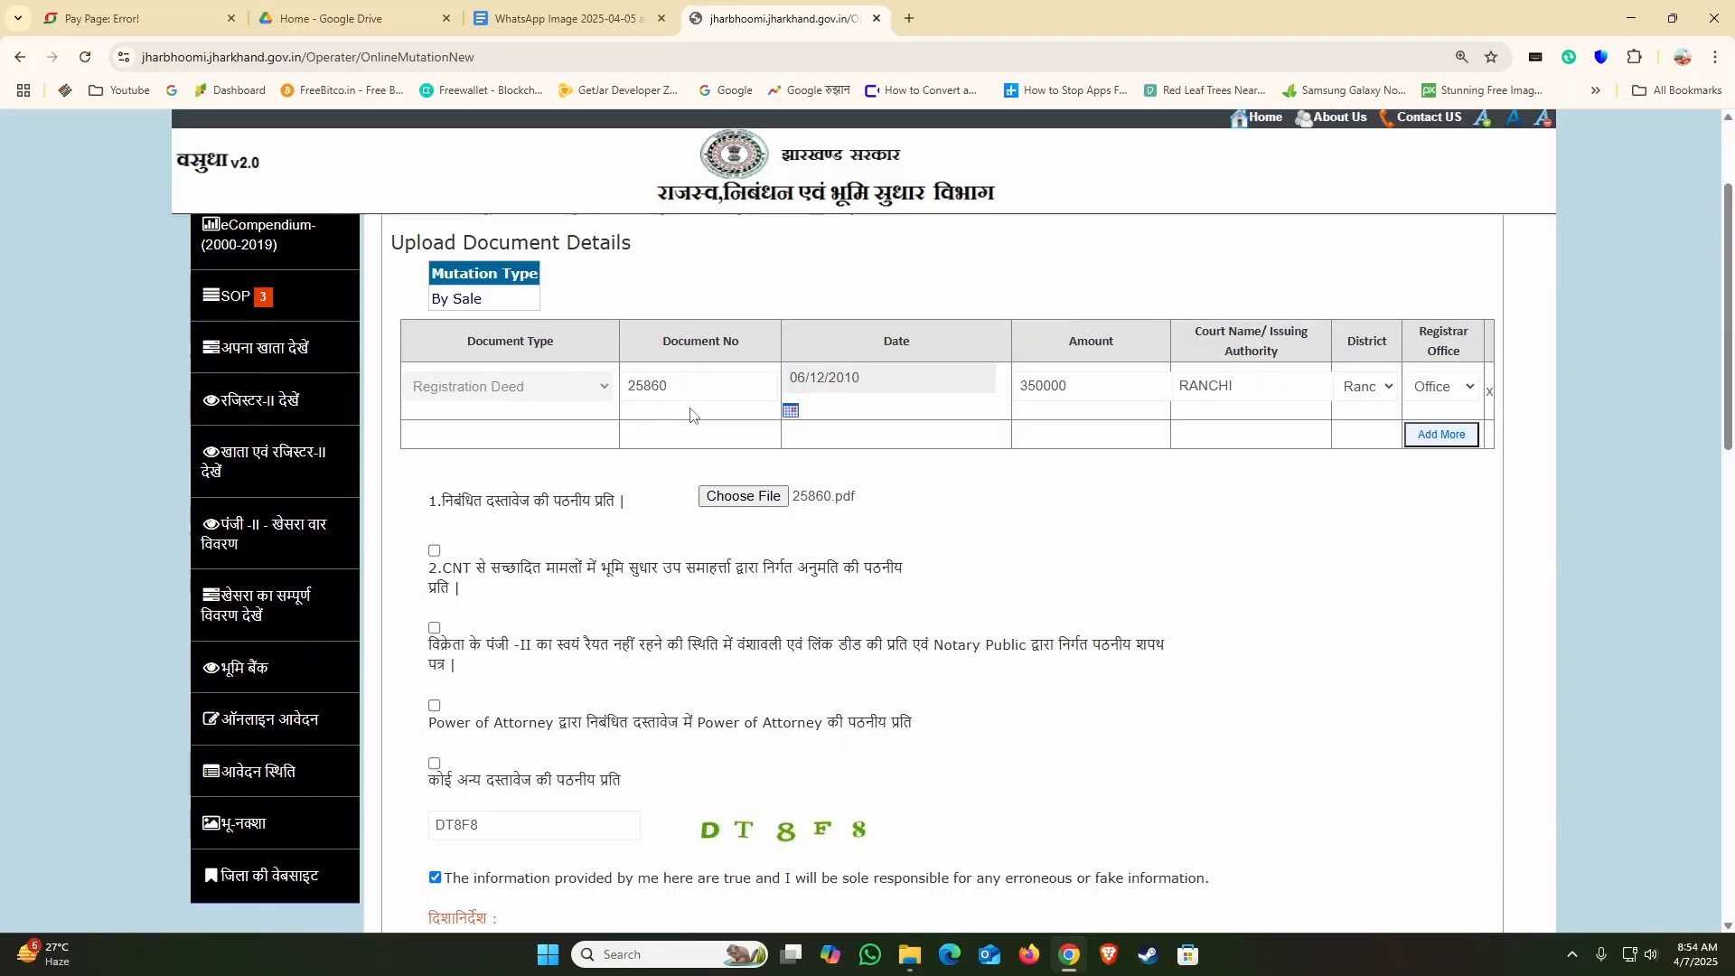
pyautogui.scroll(-2, 1290, 593)
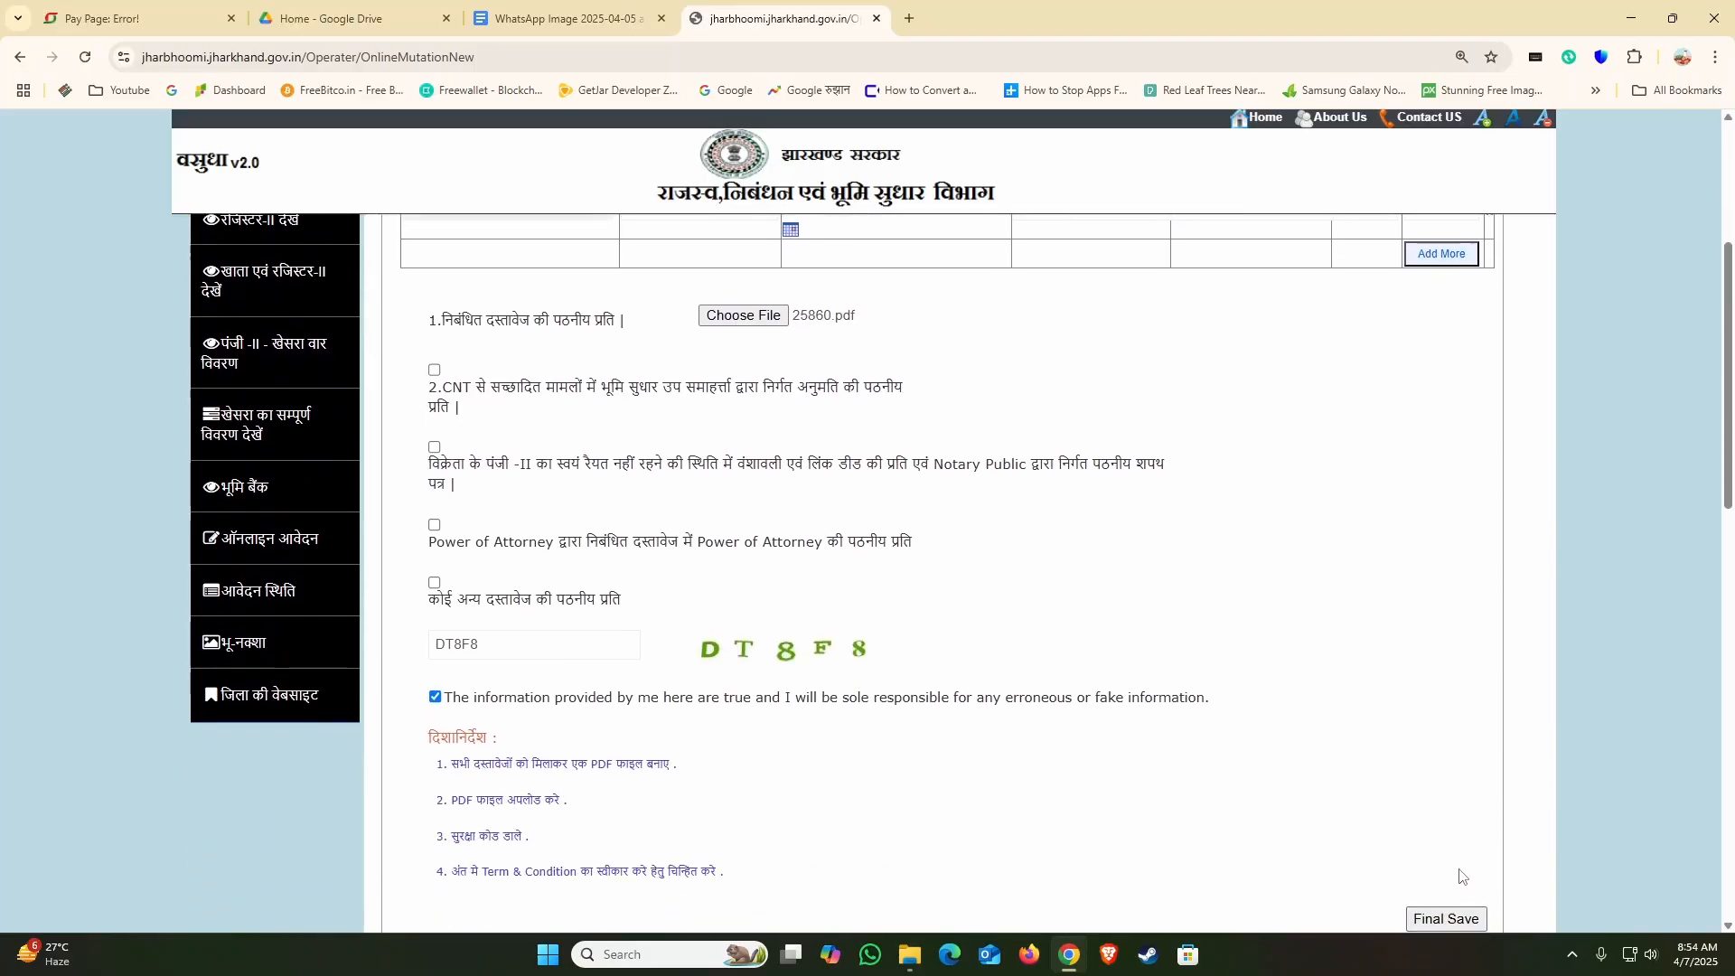
pyautogui.scroll(-1, 1461, 876)
pyautogui.click(1458, 832)
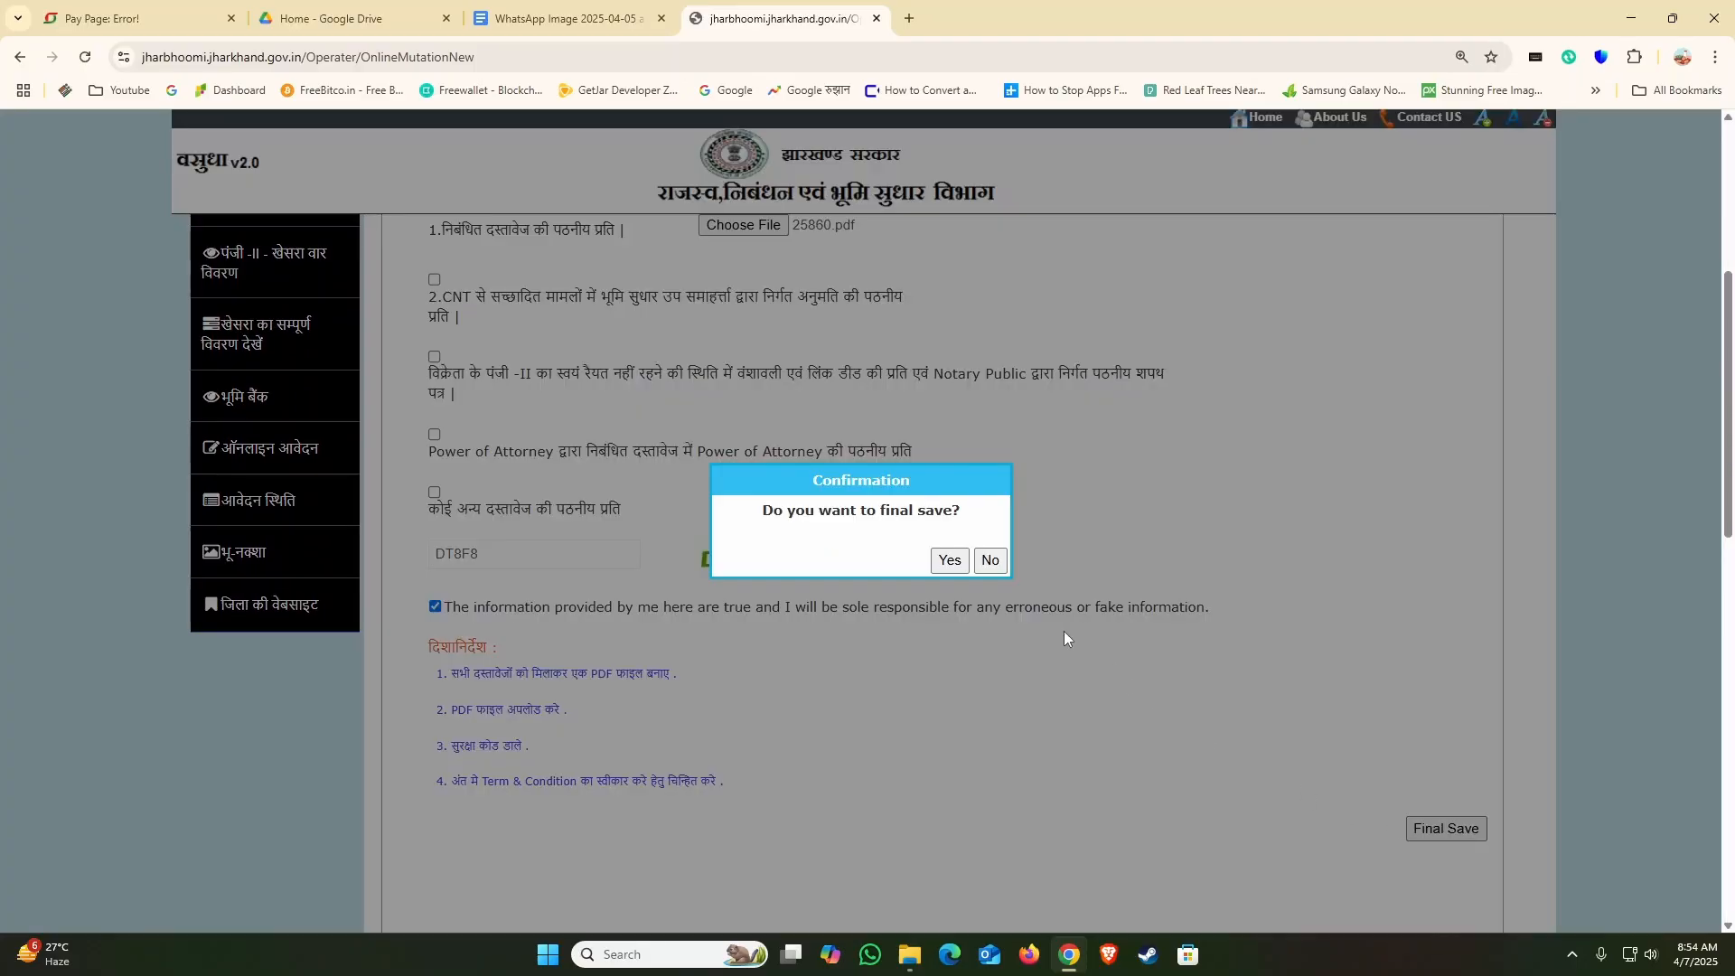
pyautogui.click(949, 567)
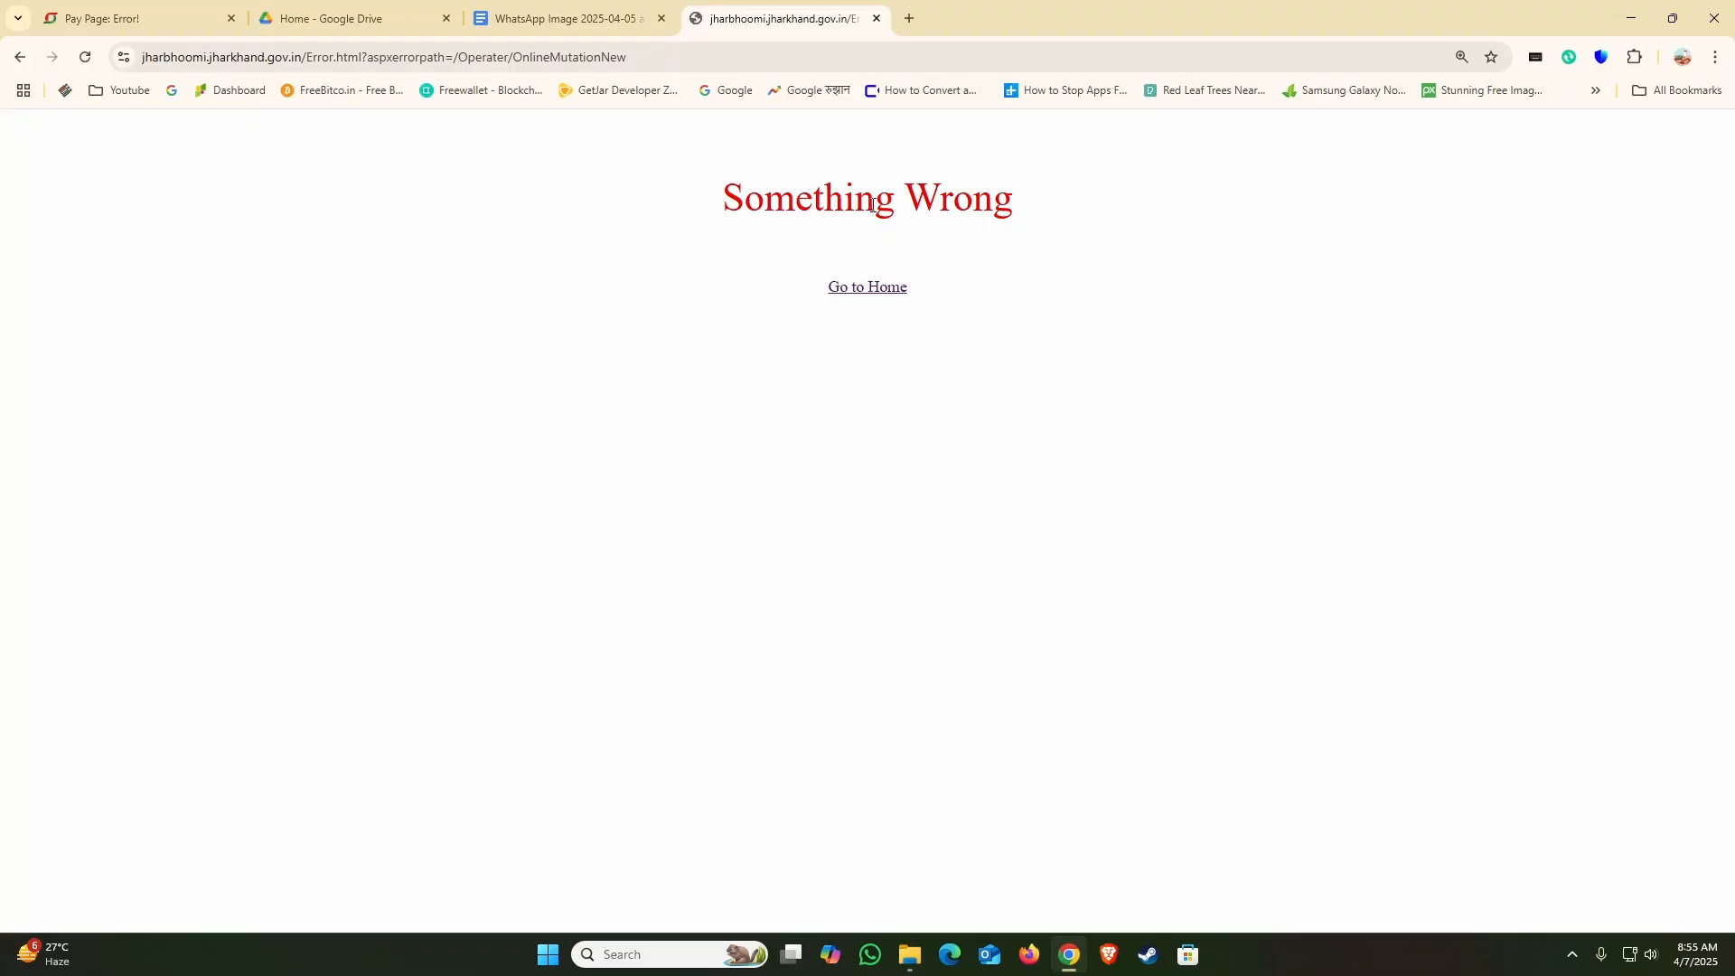
# Step: Open the Land Records site jharbhoomi.jharkhand.gov.in in a new browser tab
pyautogui.click(910, 18)
pyautogui.click(709, 58)
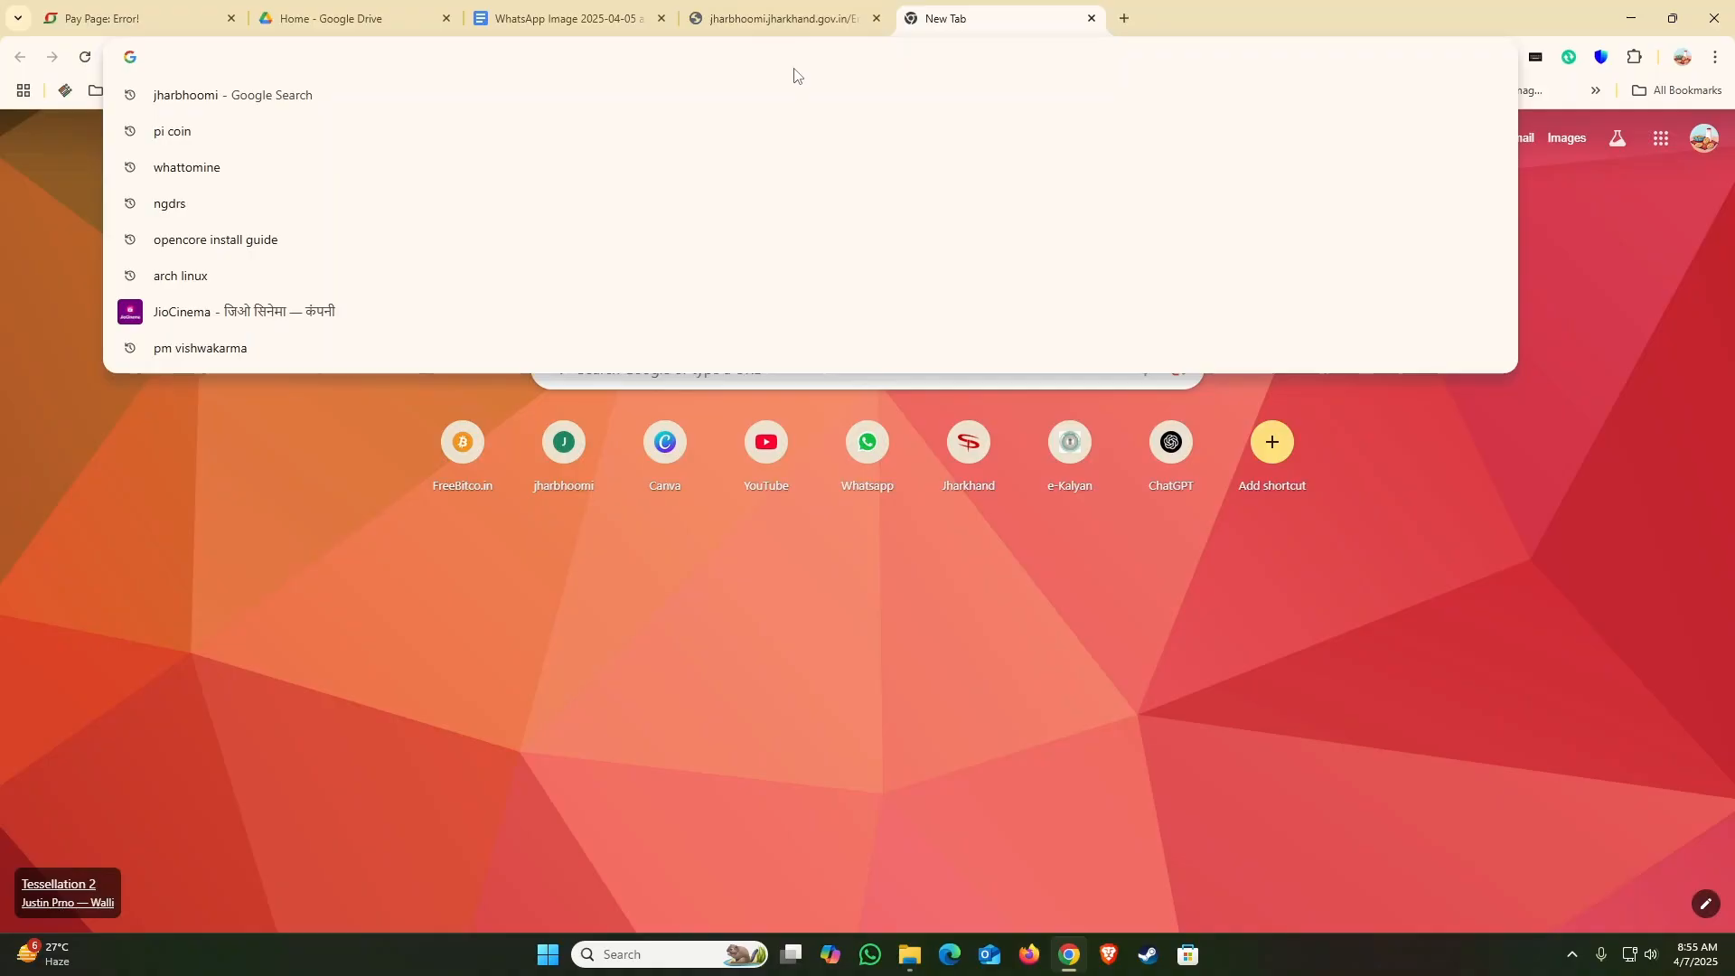
pyautogui.write('JH')
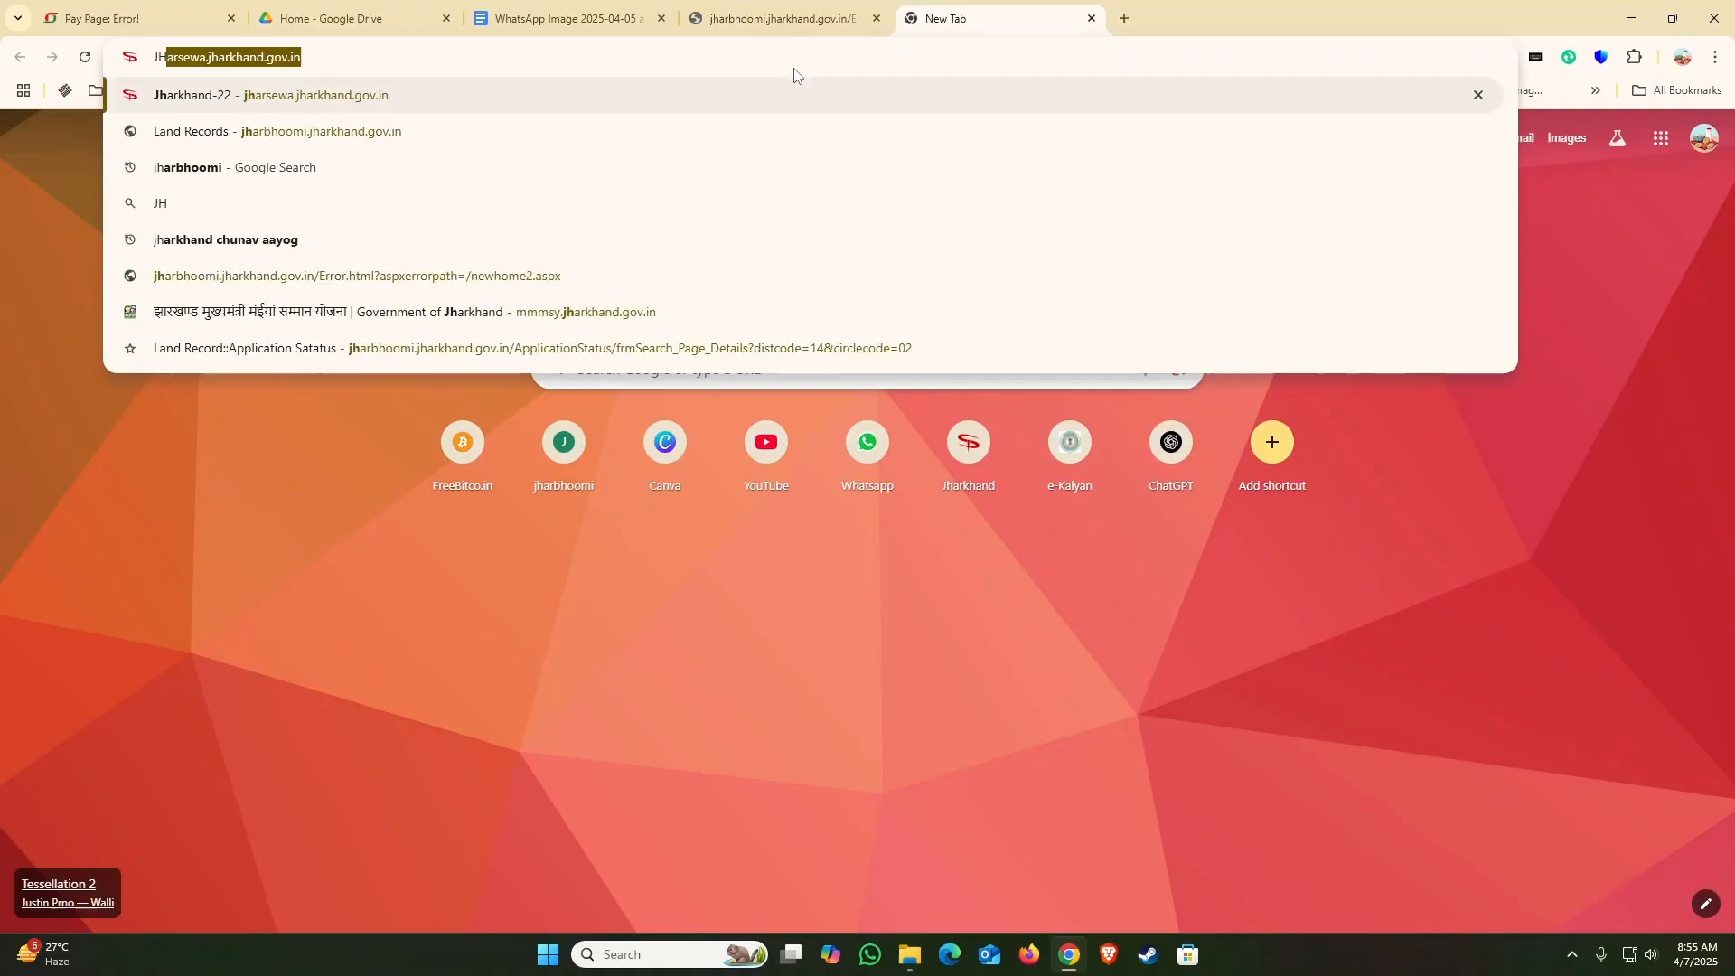
pyautogui.click(448, 136)
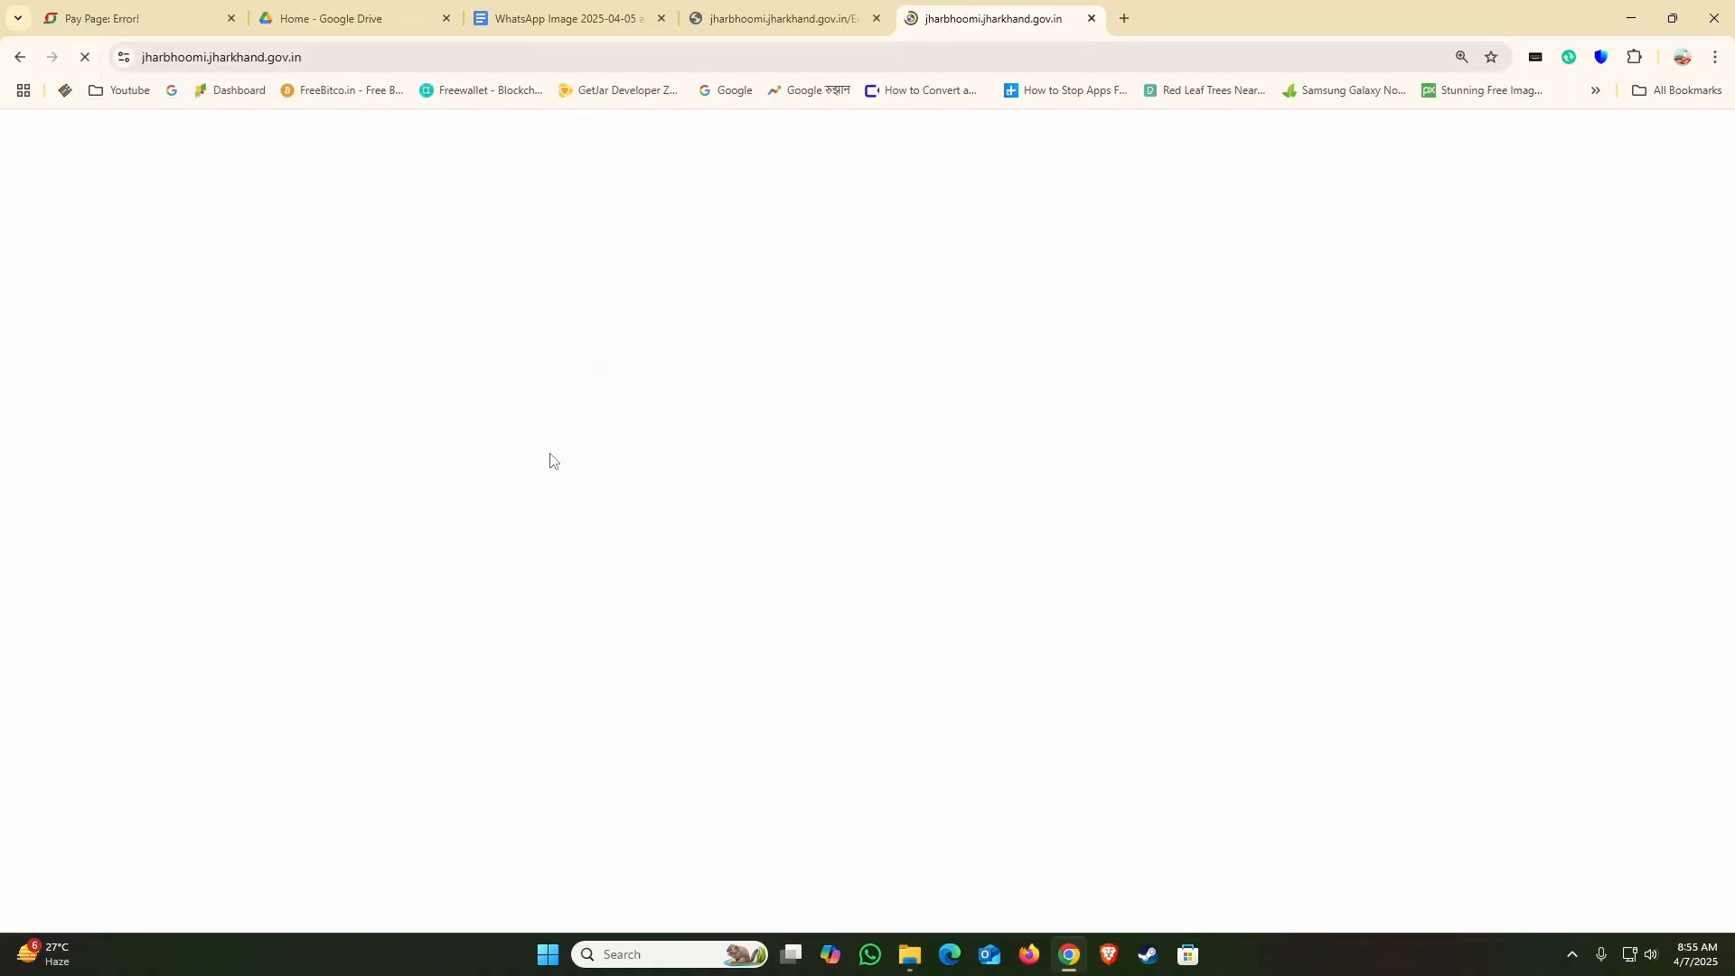
# Step: Open the application status page (आवेदन स्थिति) for Ranchi district and Kanke circle
pyautogui.scroll(-3, 282, 620)
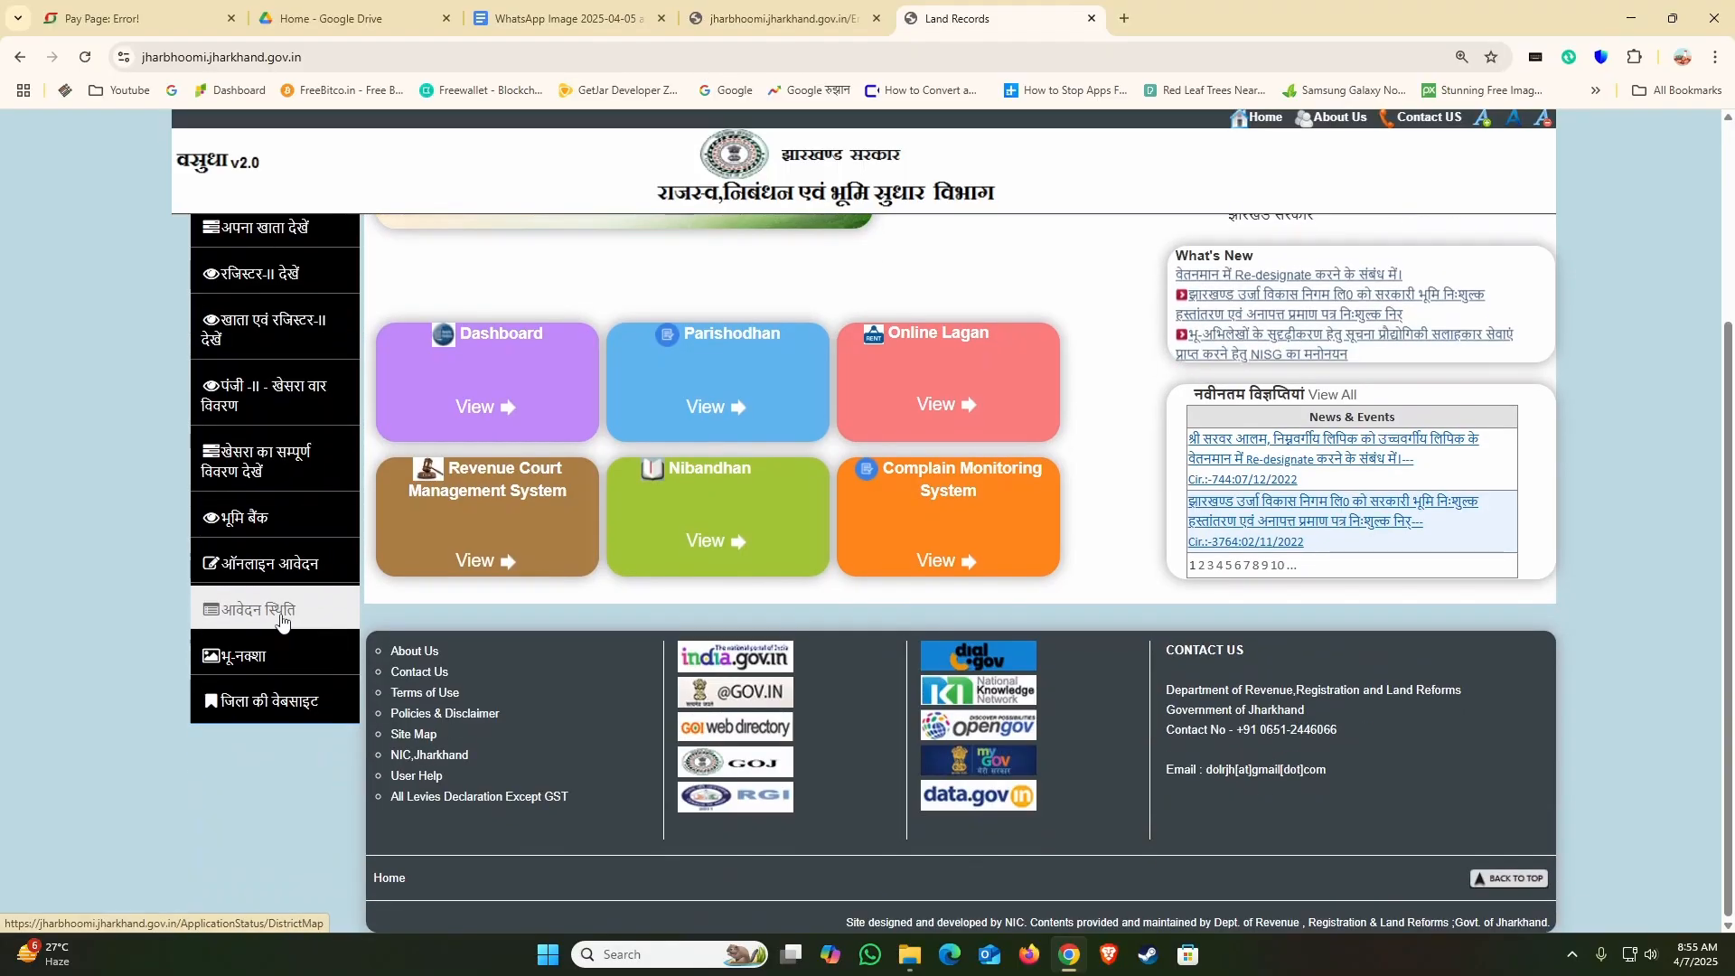
pyautogui.click(291, 618)
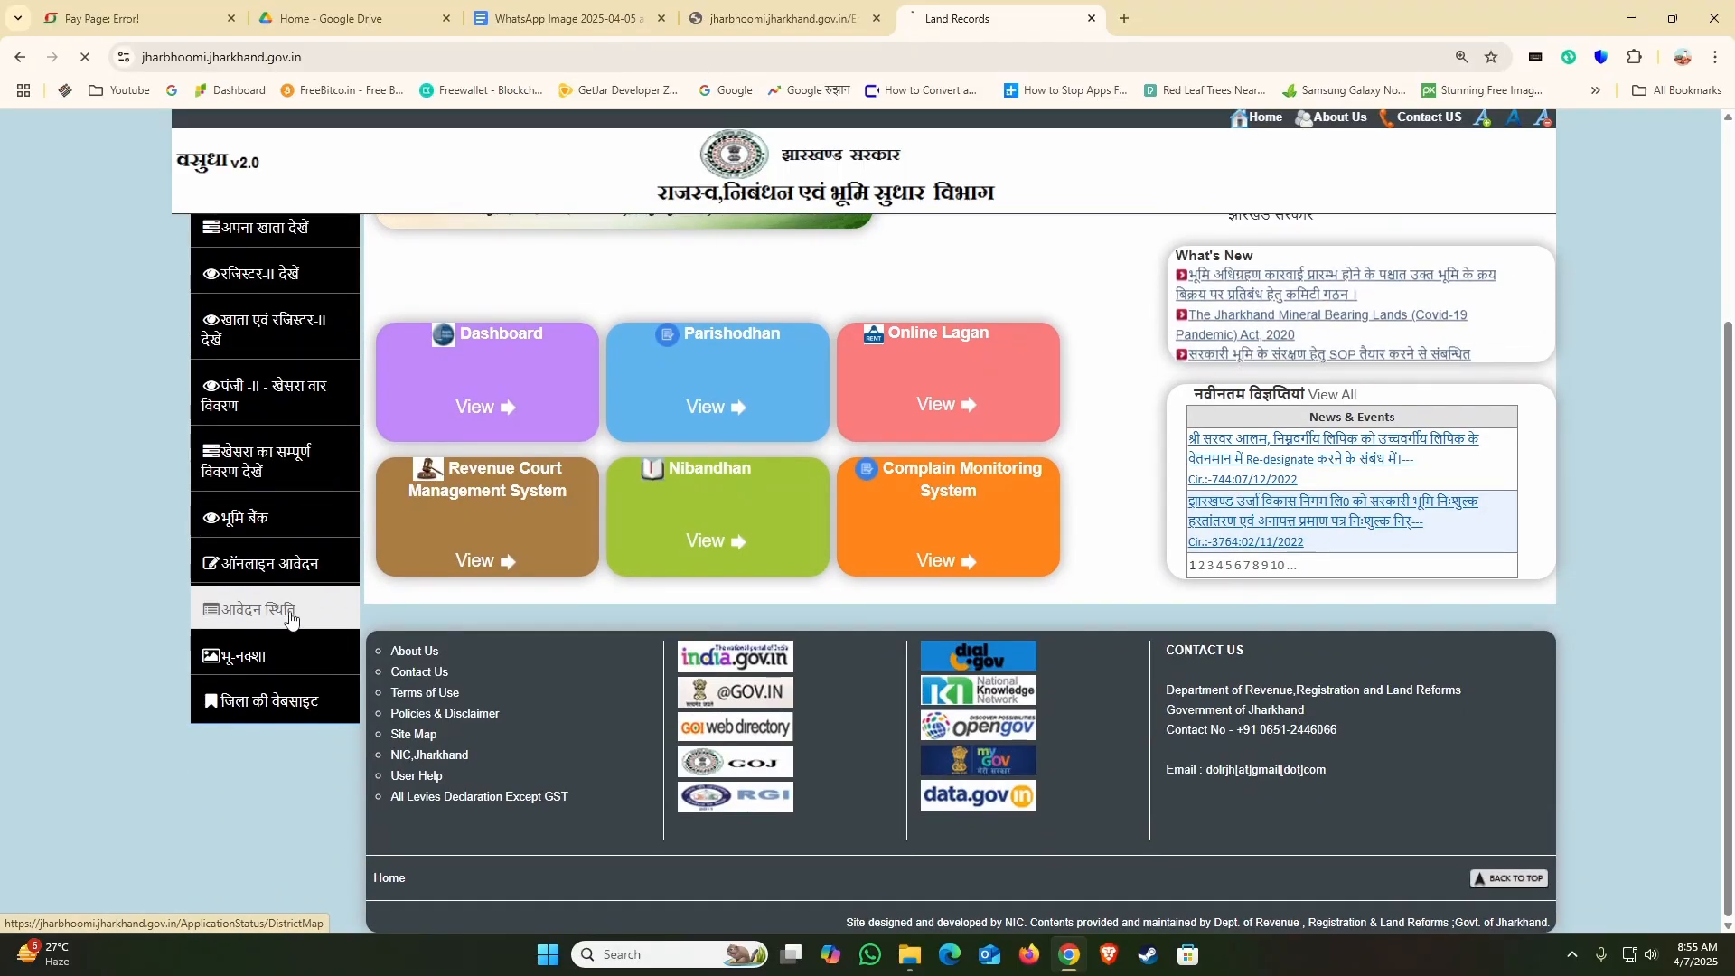
pyautogui.scroll(-1, 664, 592)
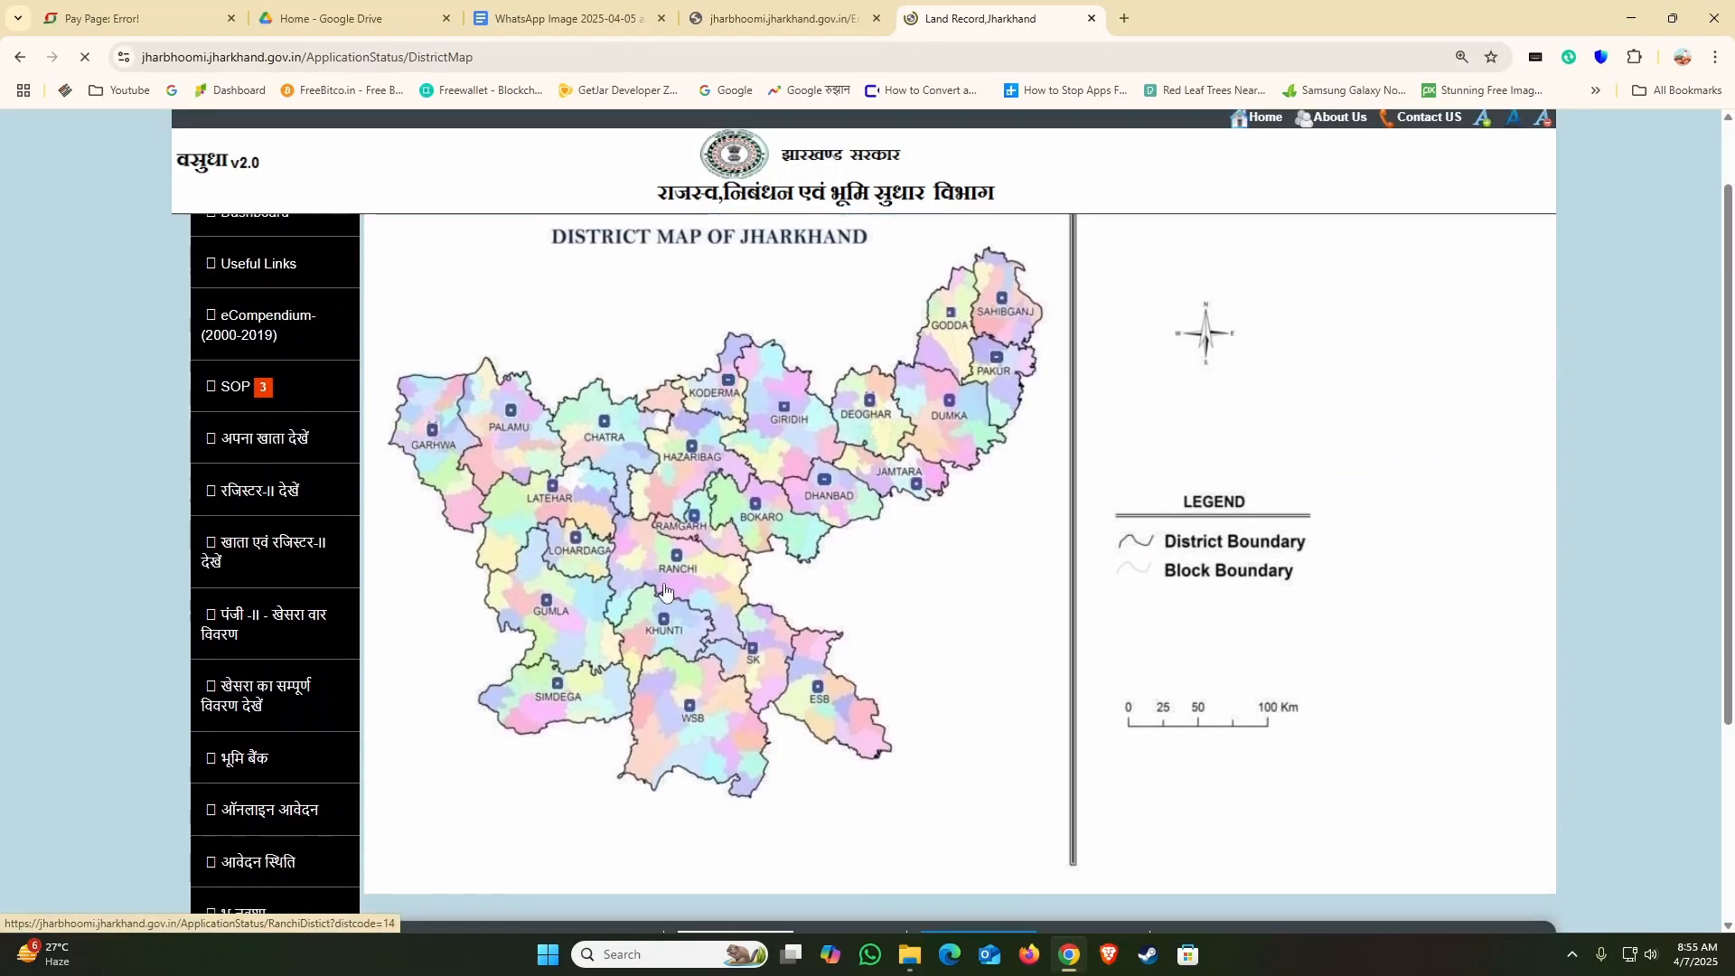
pyautogui.click(664, 592)
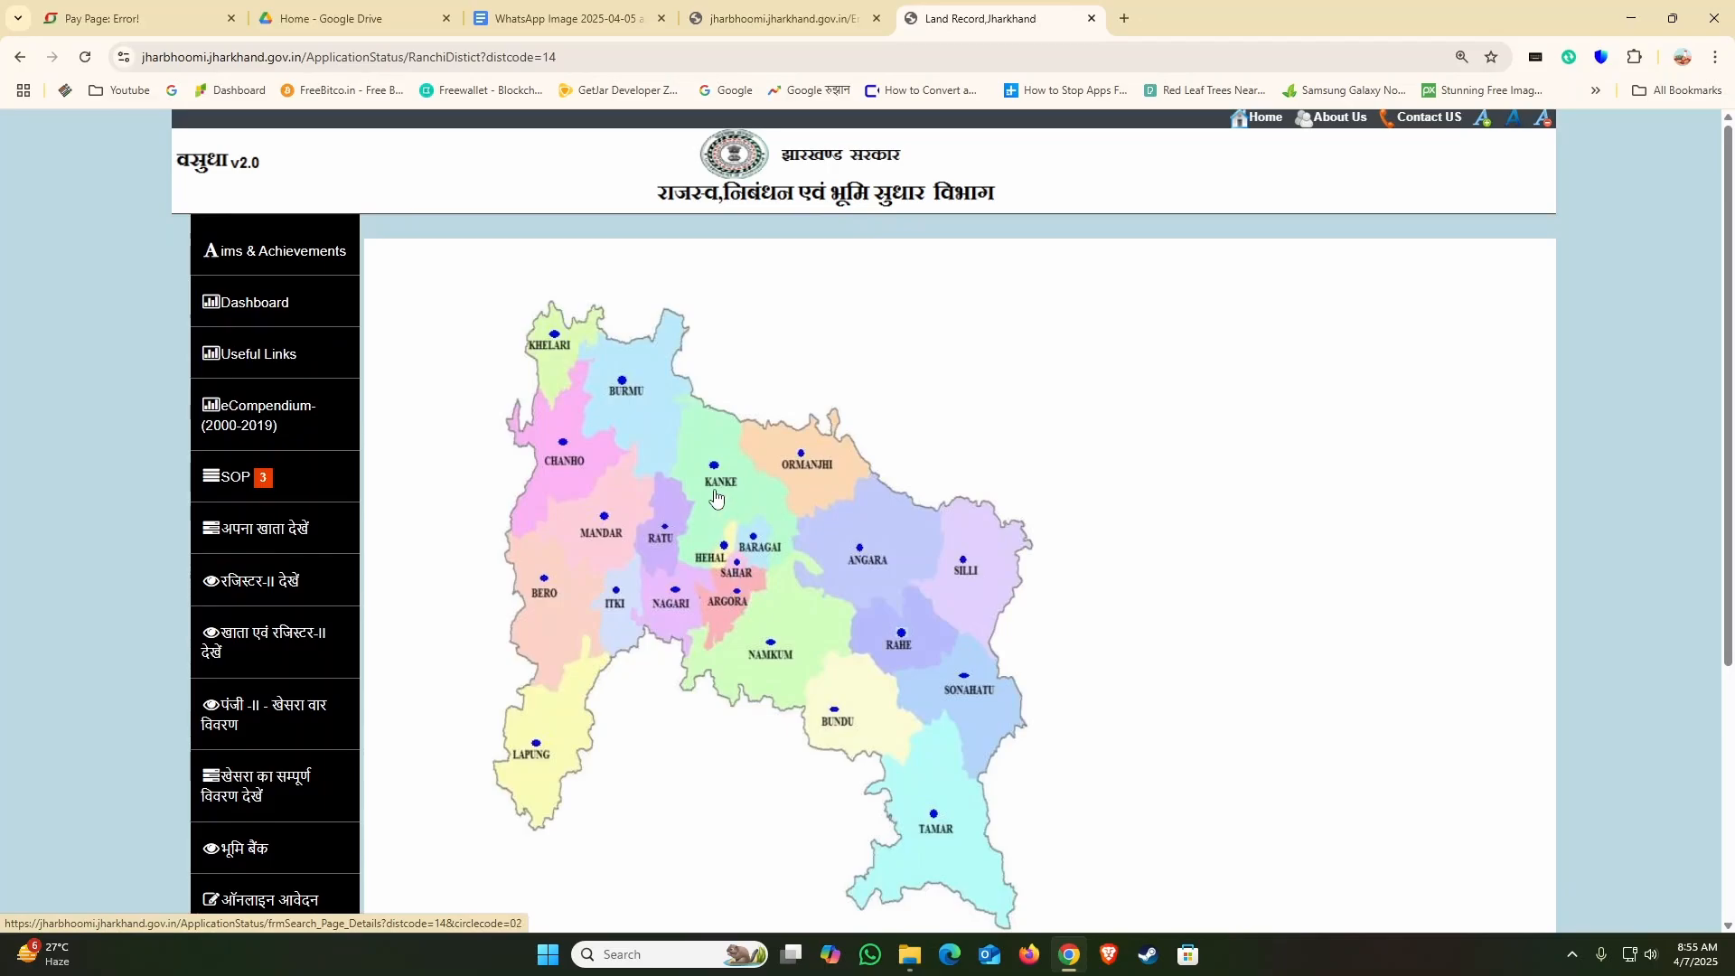
pyautogui.click(717, 493)
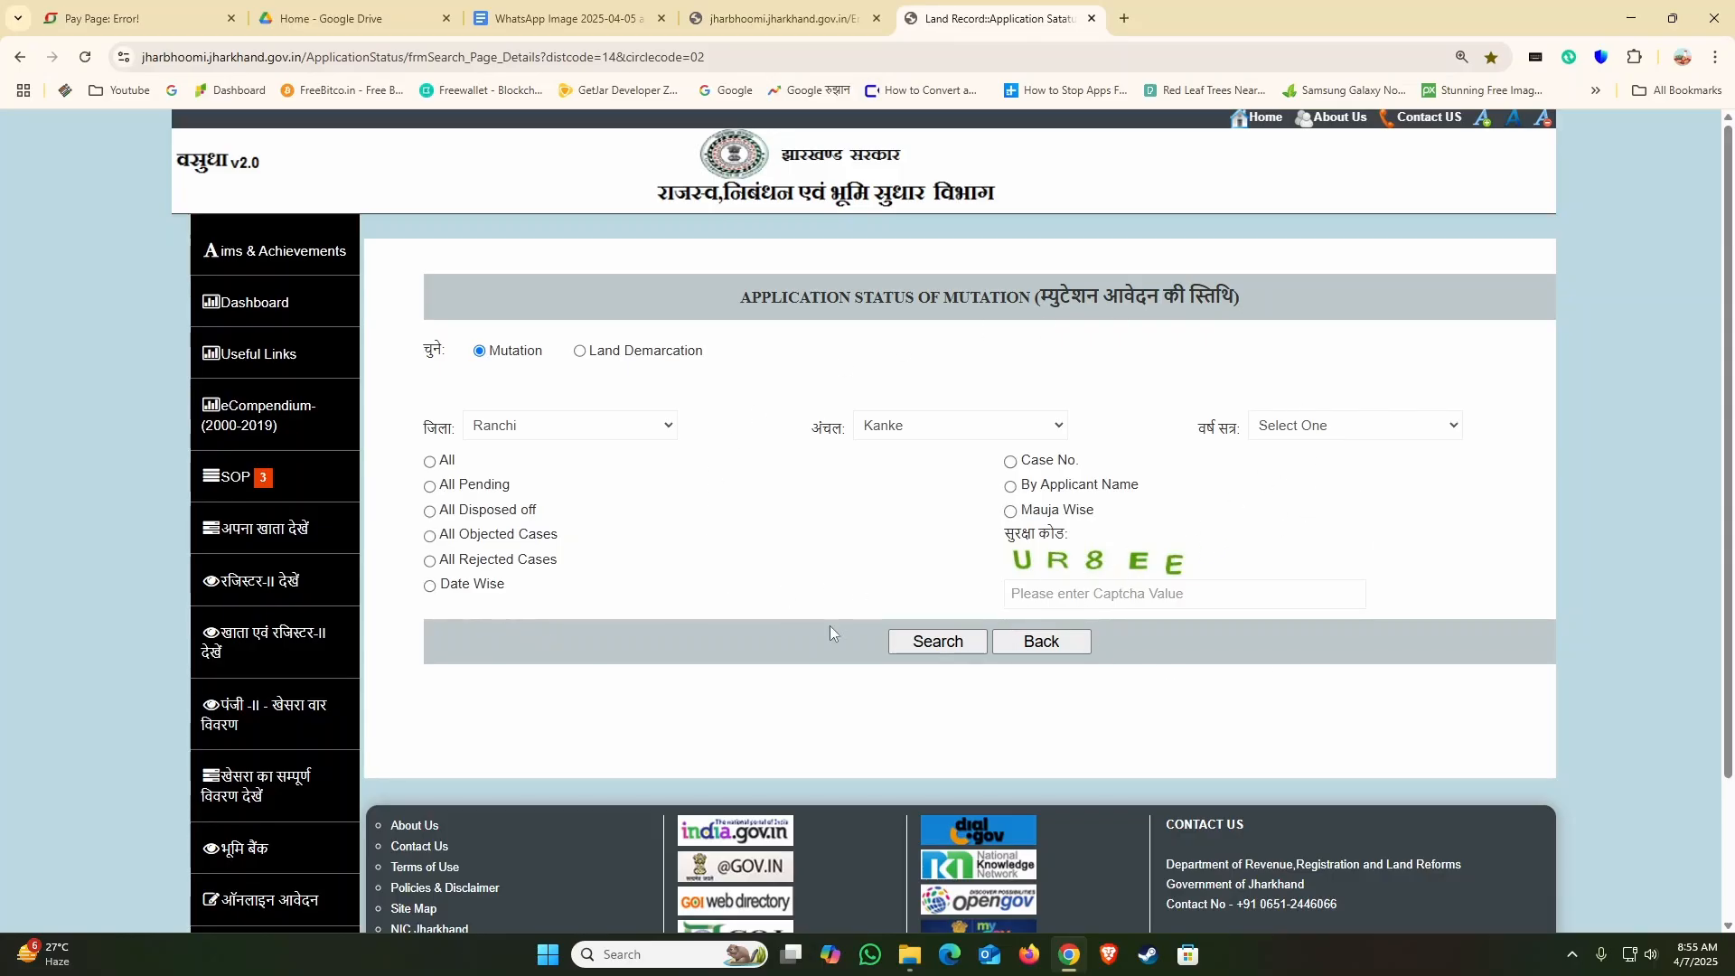
# Step: Search the mutation applications of session 2025 - 2026 date-wise from 07/04/2025 to 07/04/2025, entering the displayed captcha code
pyautogui.click(1306, 432)
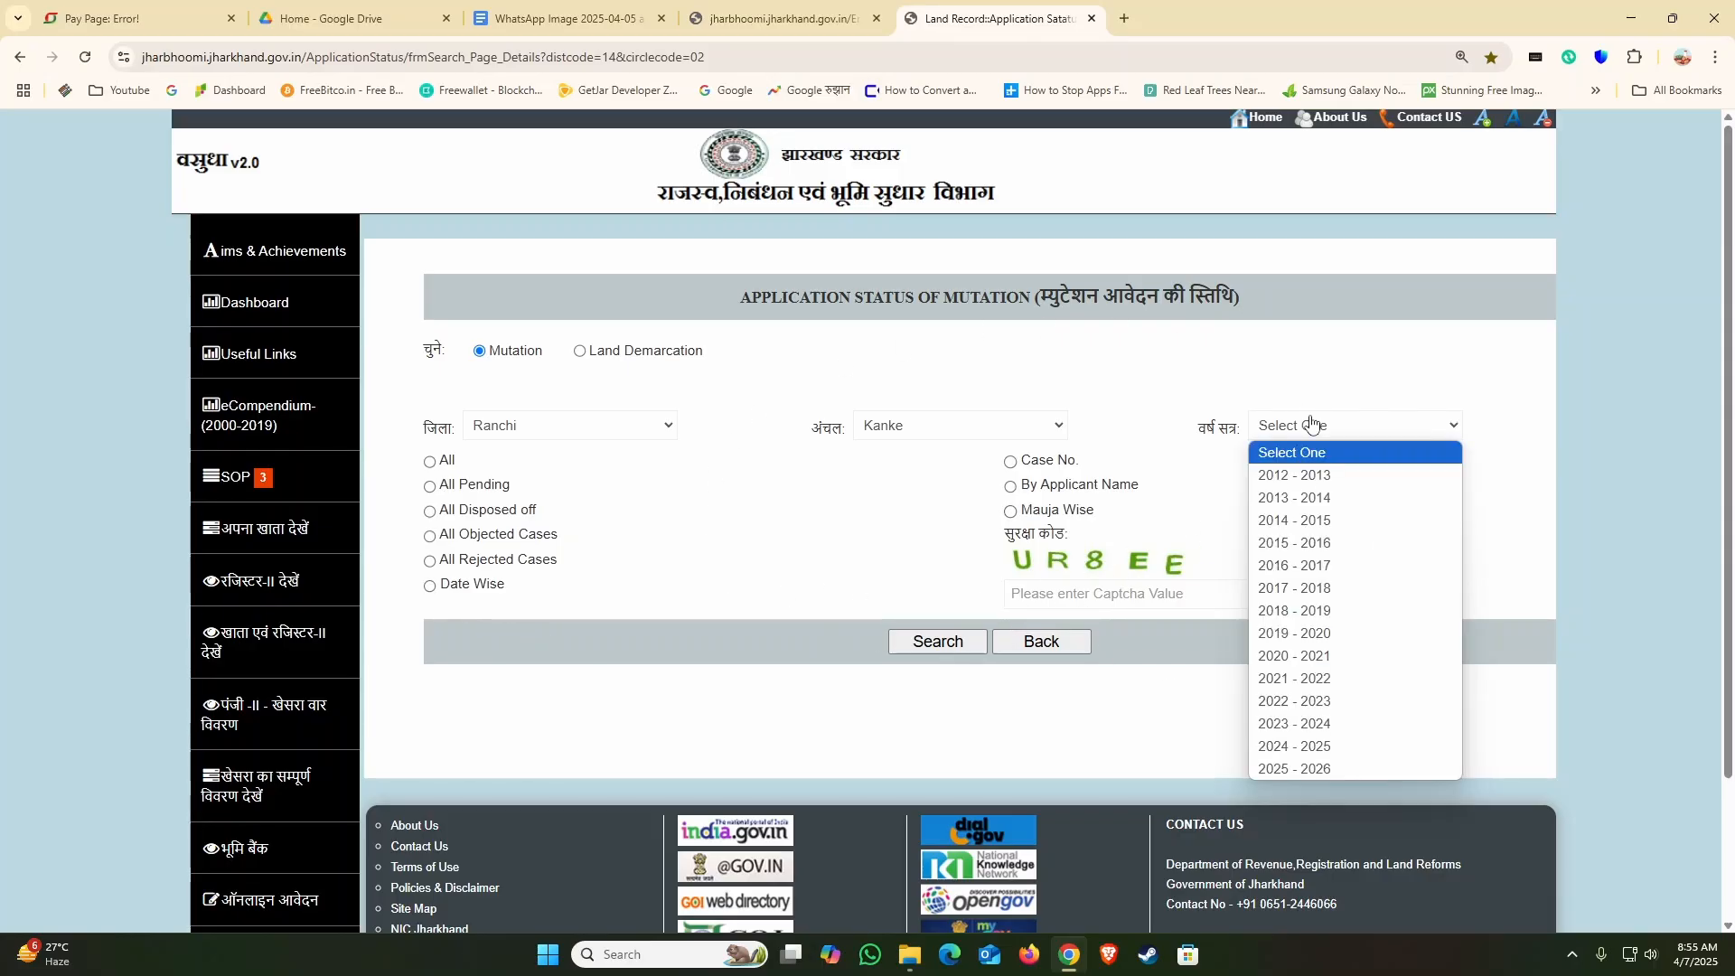
pyautogui.click(1307, 768)
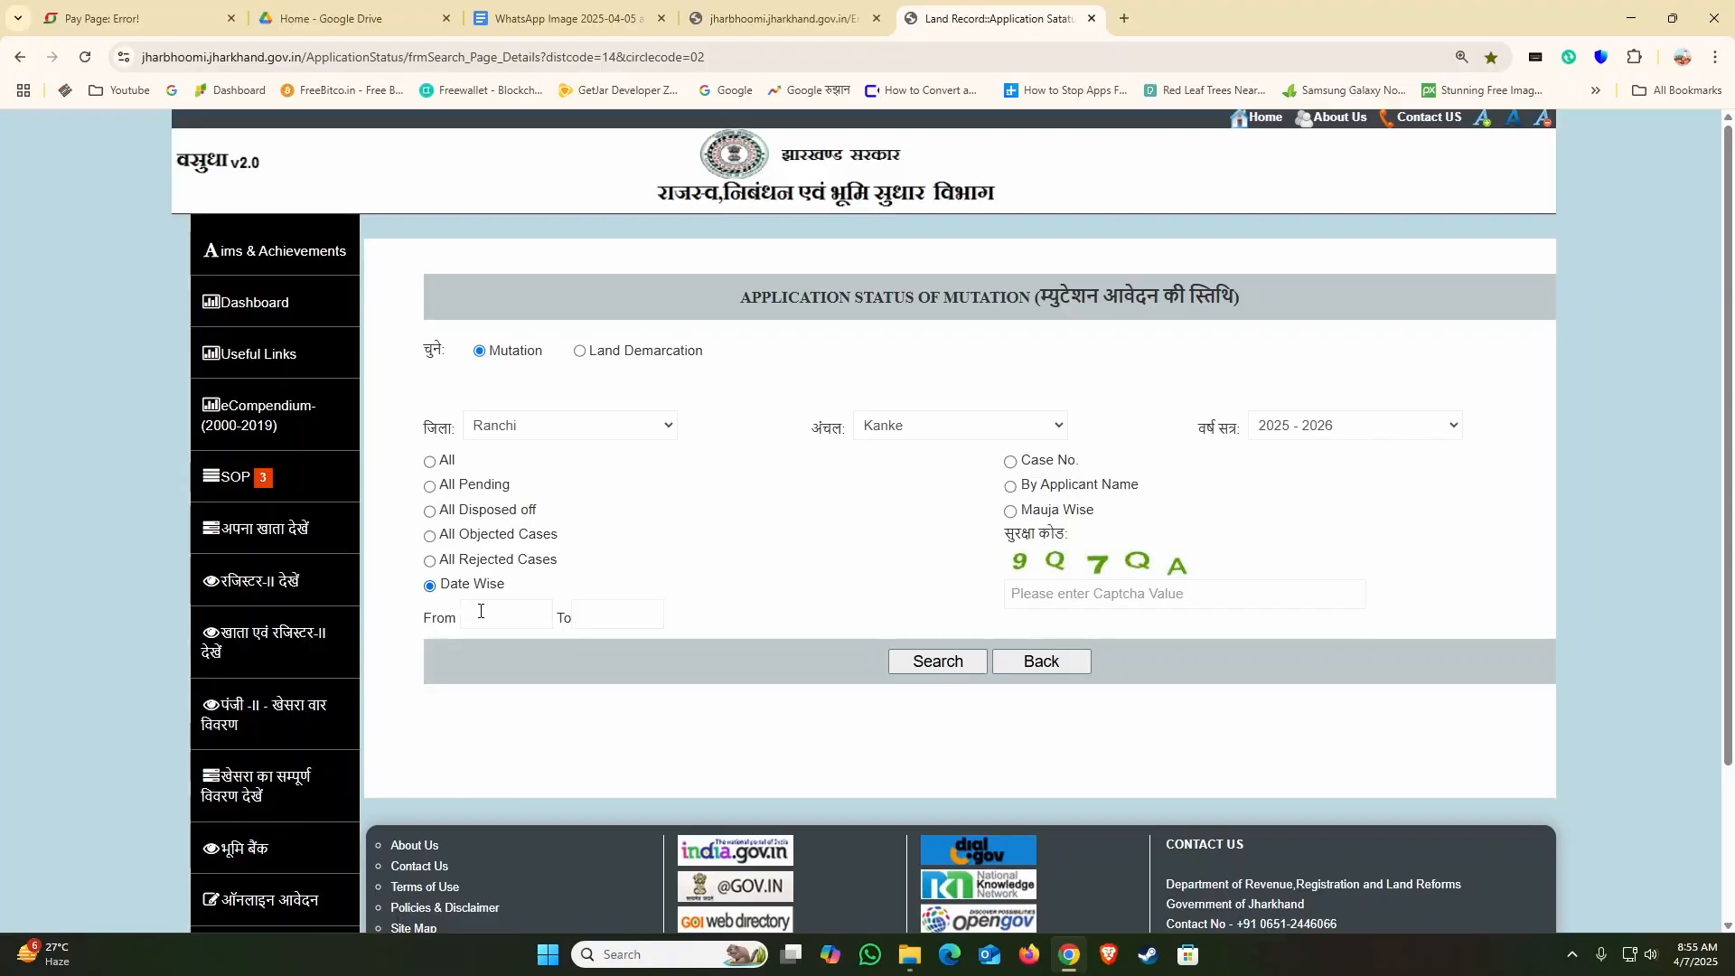
pyautogui.click(481, 612)
pyautogui.click(502, 712)
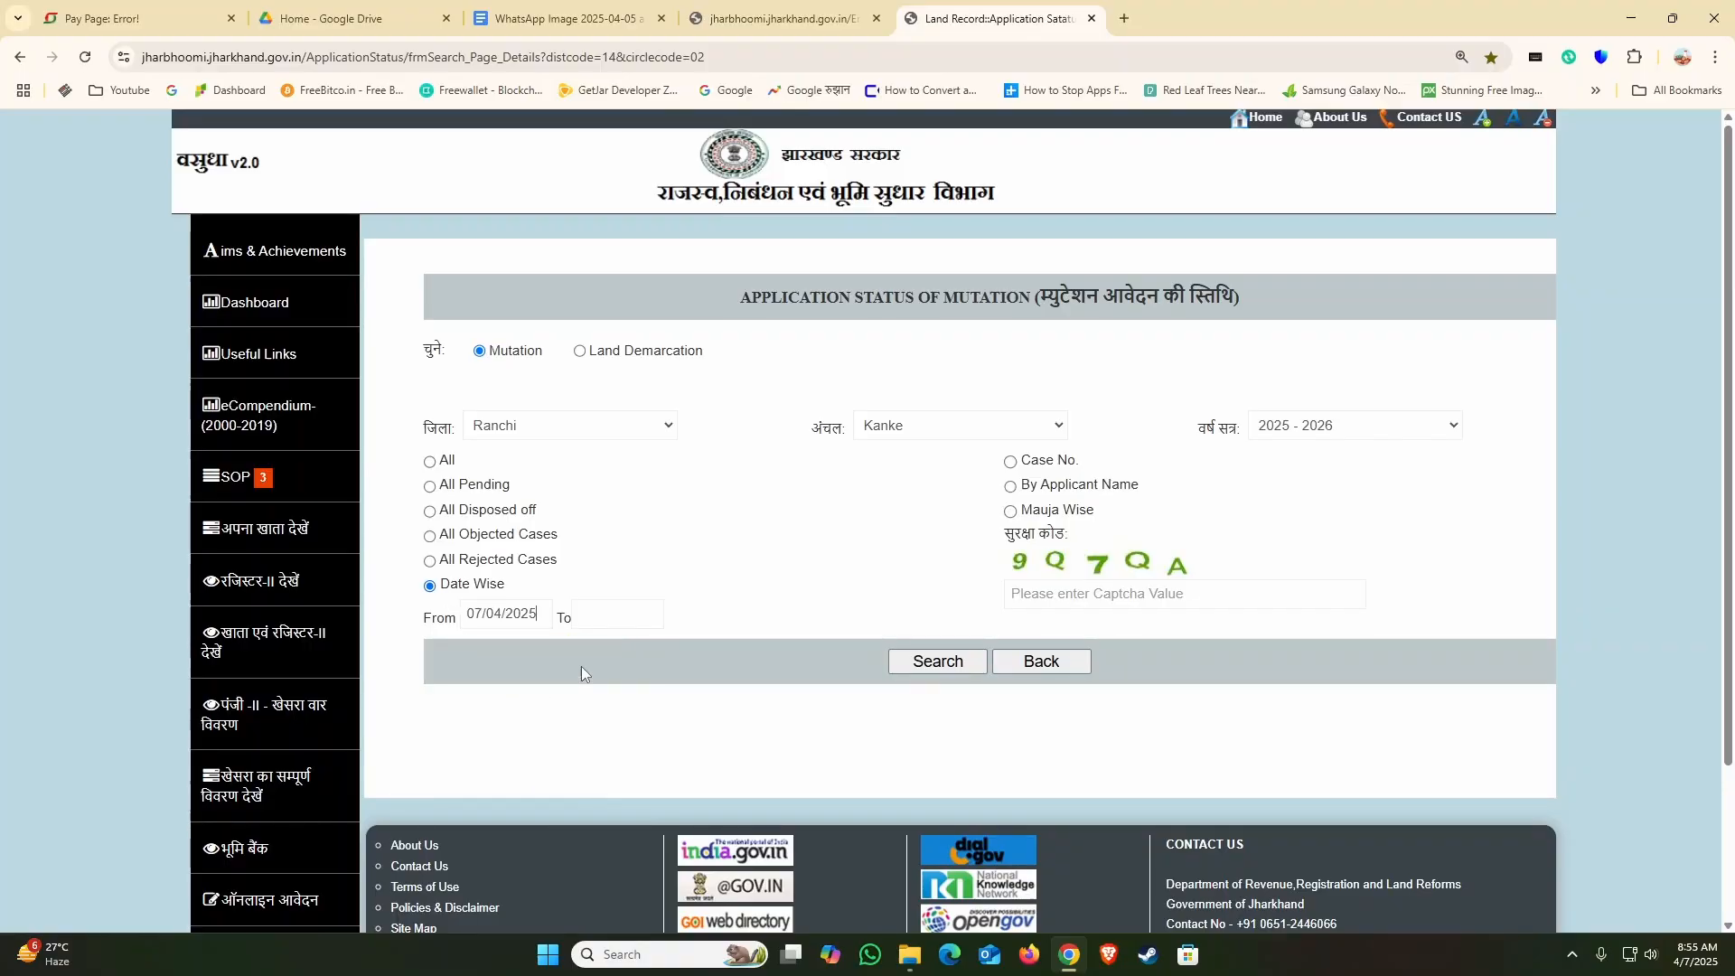
pyautogui.click(622, 619)
pyautogui.click(614, 712)
pyautogui.write('9Q7QA')
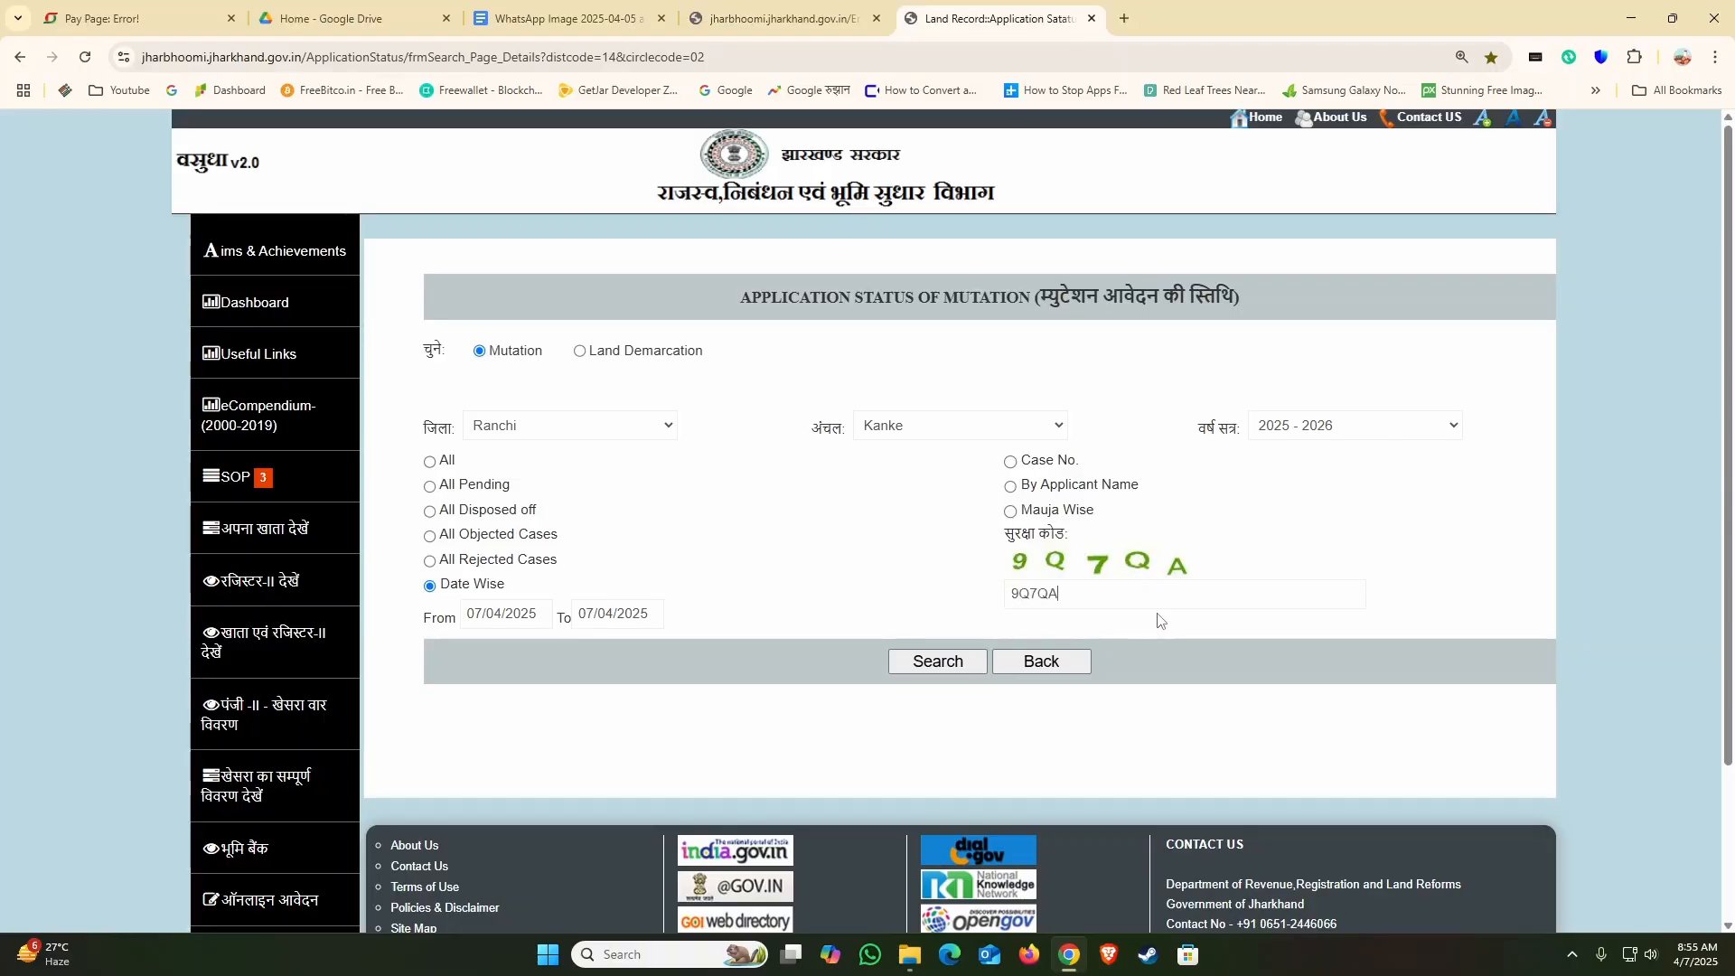
pyautogui.click(965, 664)
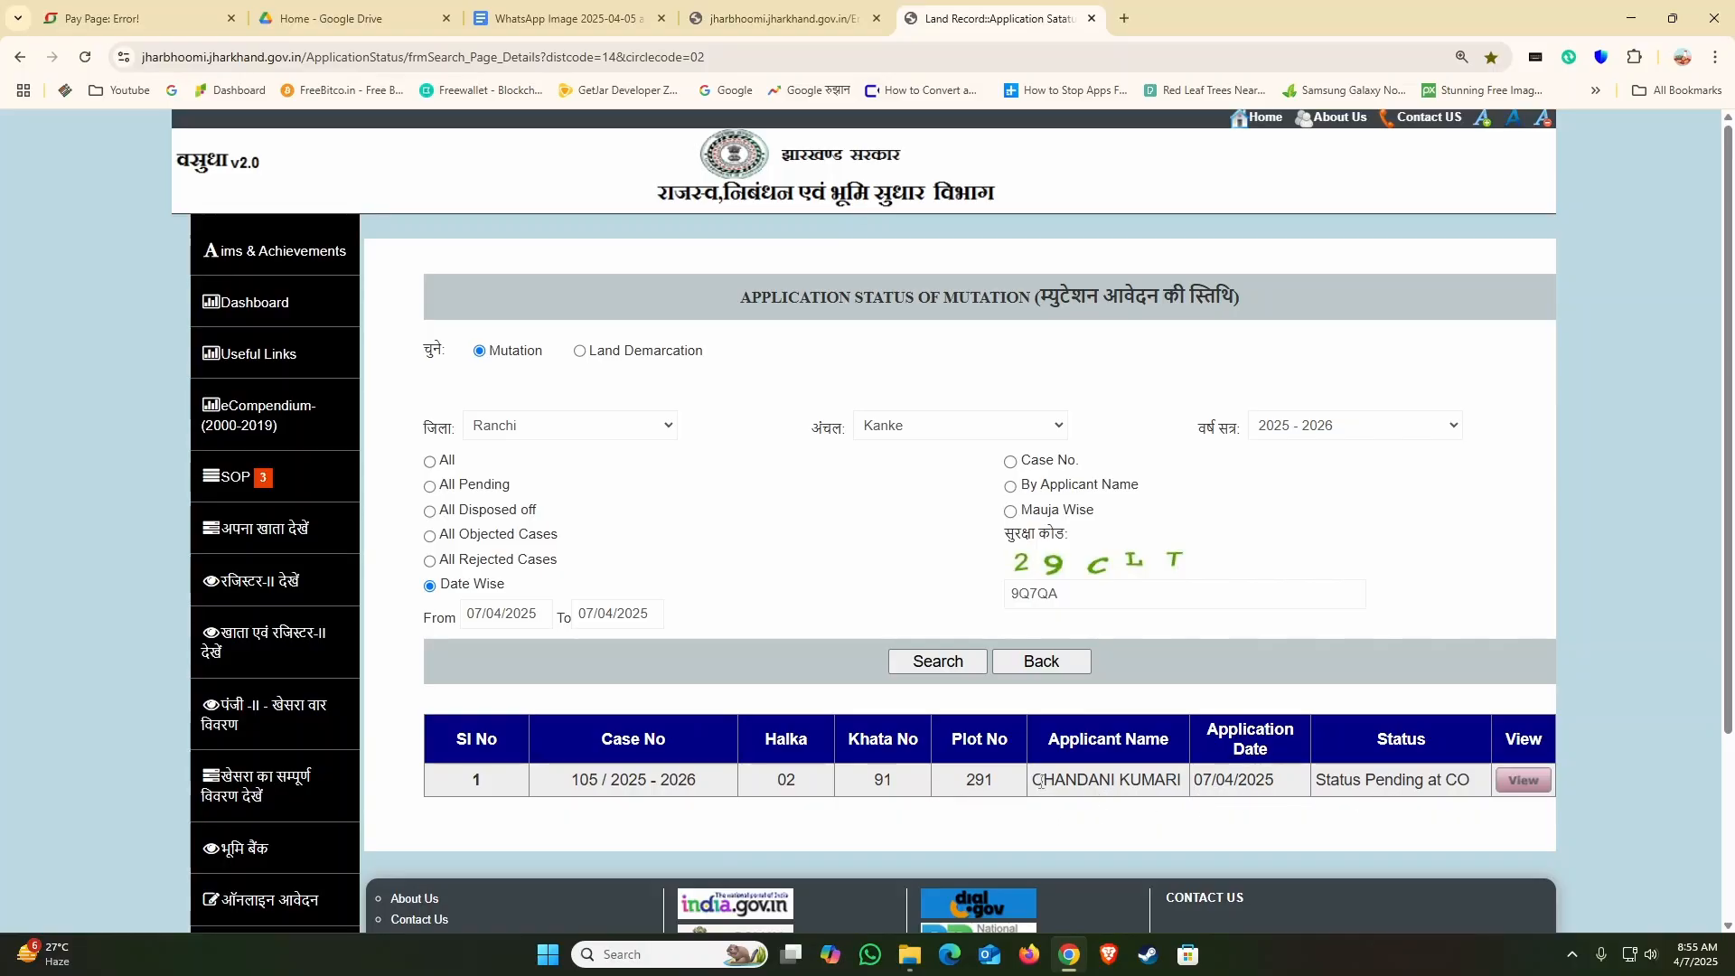
# Step: Check the applicant in the search result, view the application's mutation details and close the details window
pyautogui.moveTo(1035, 779); pyautogui.dragTo(1184, 783)
pyautogui.click(1182, 813)
pyautogui.click(1524, 781)
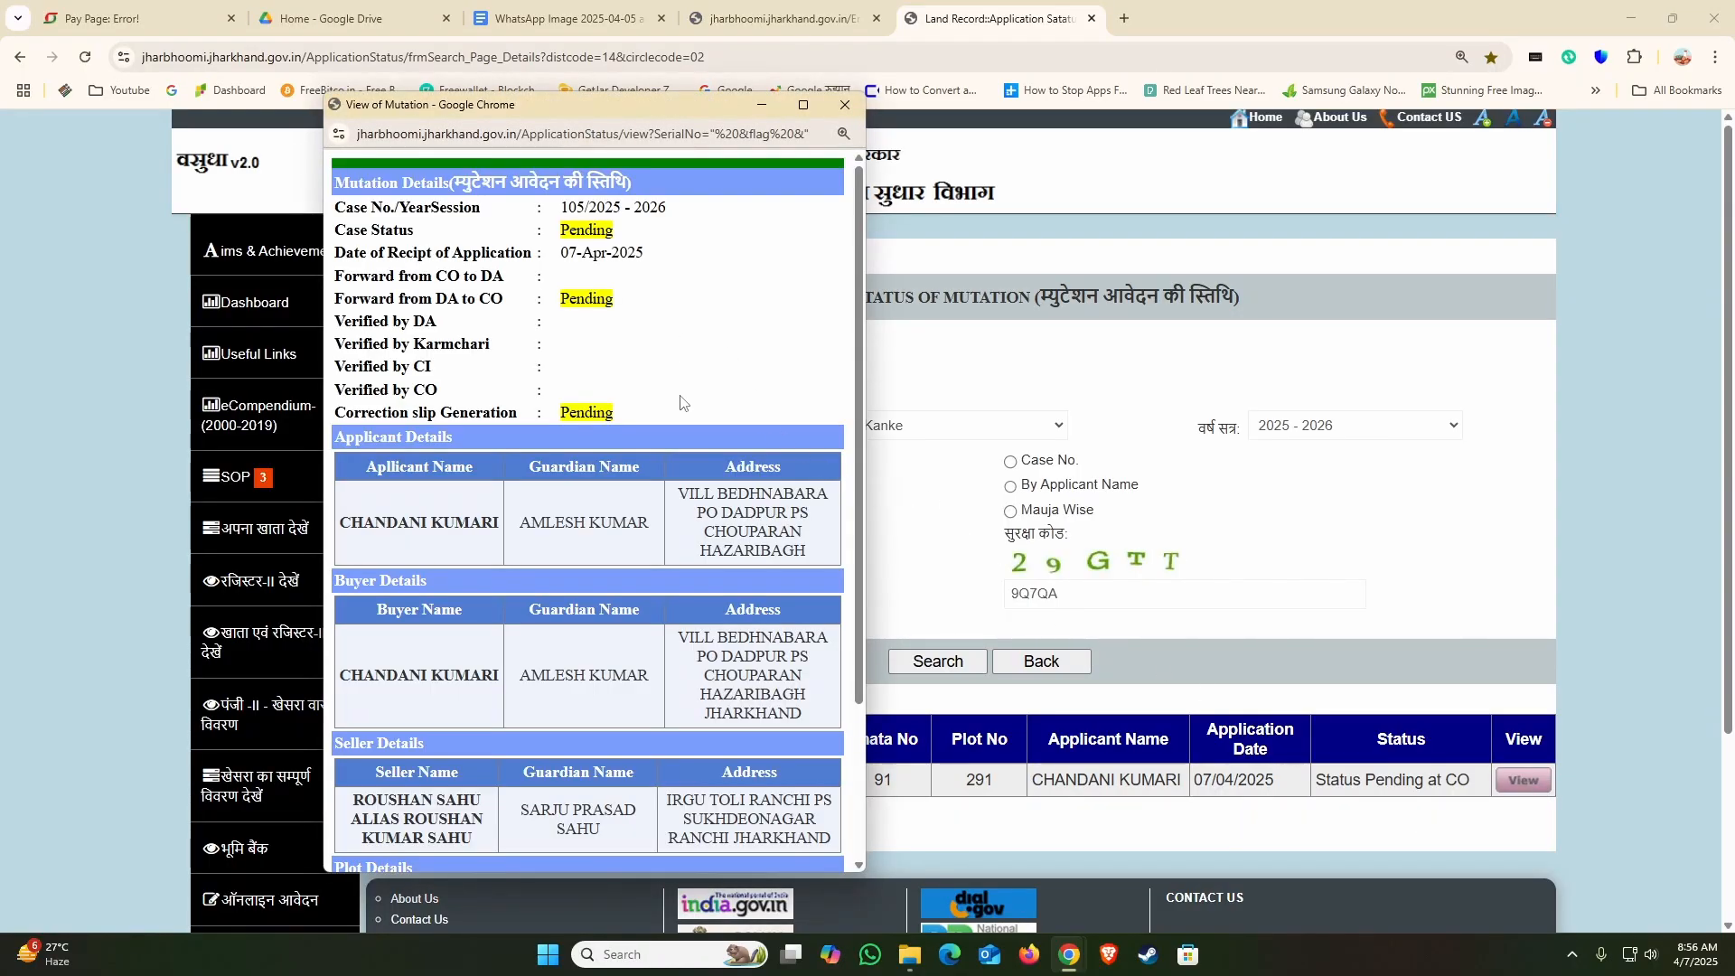
pyautogui.click(843, 104)
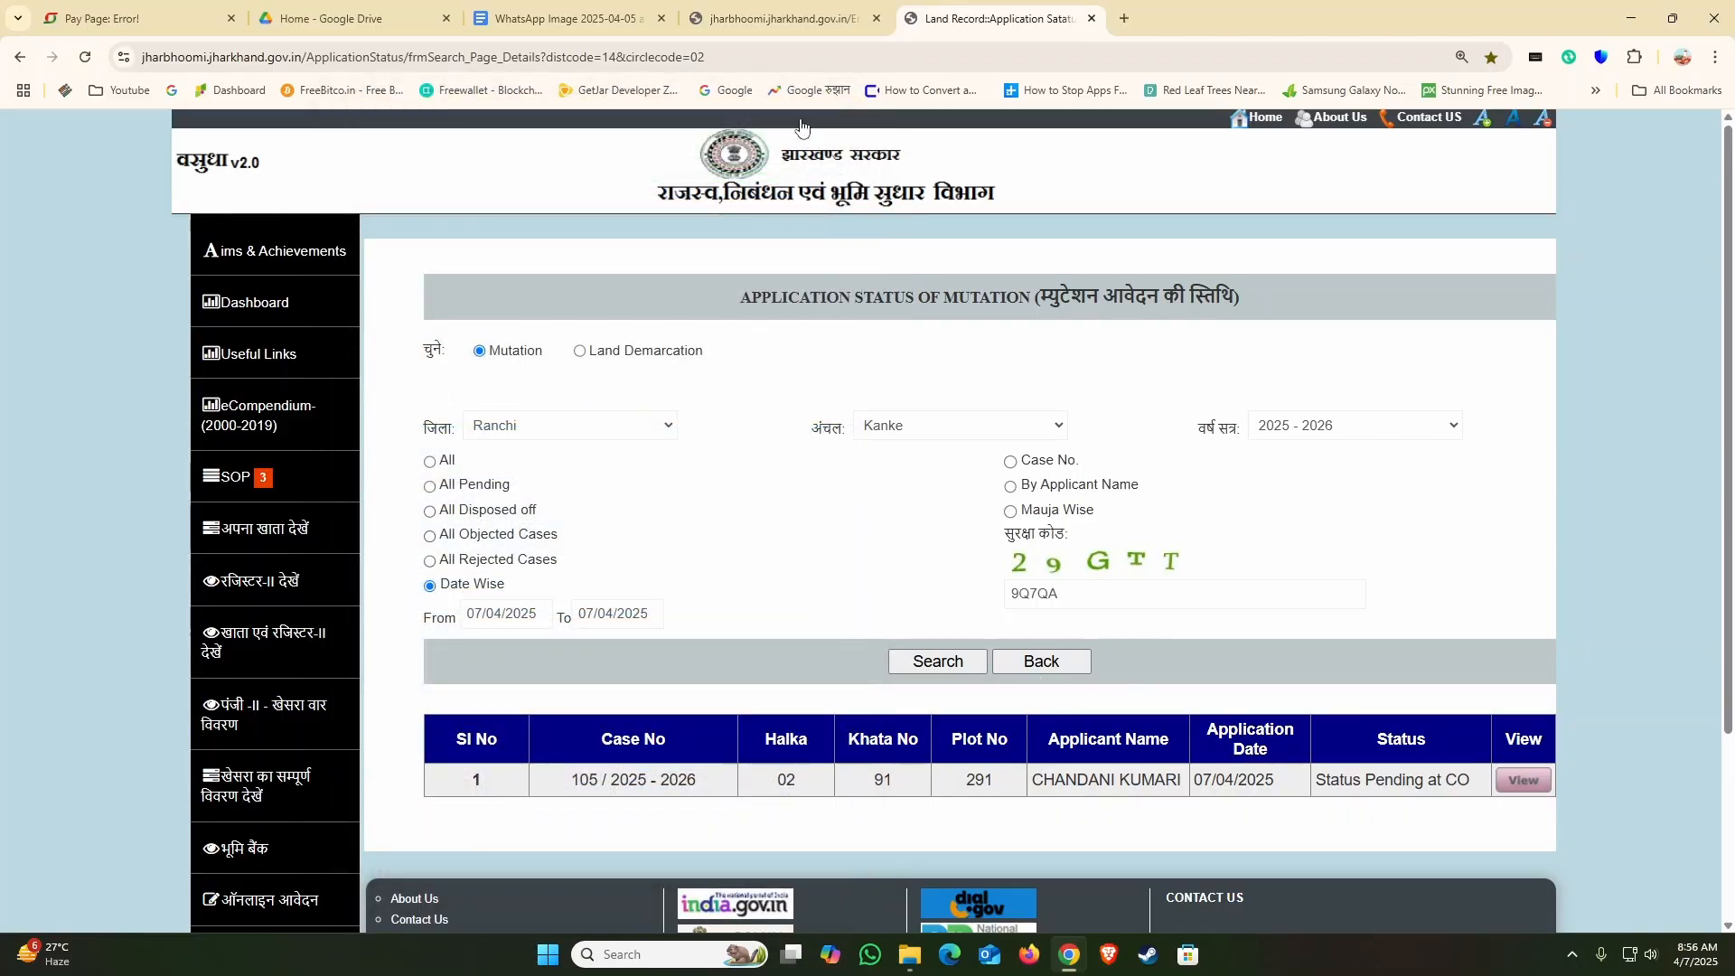
# Step: Return to the browser tab with the submission error page and go back to the Online Mutation Details page
pyautogui.click(783, 20)
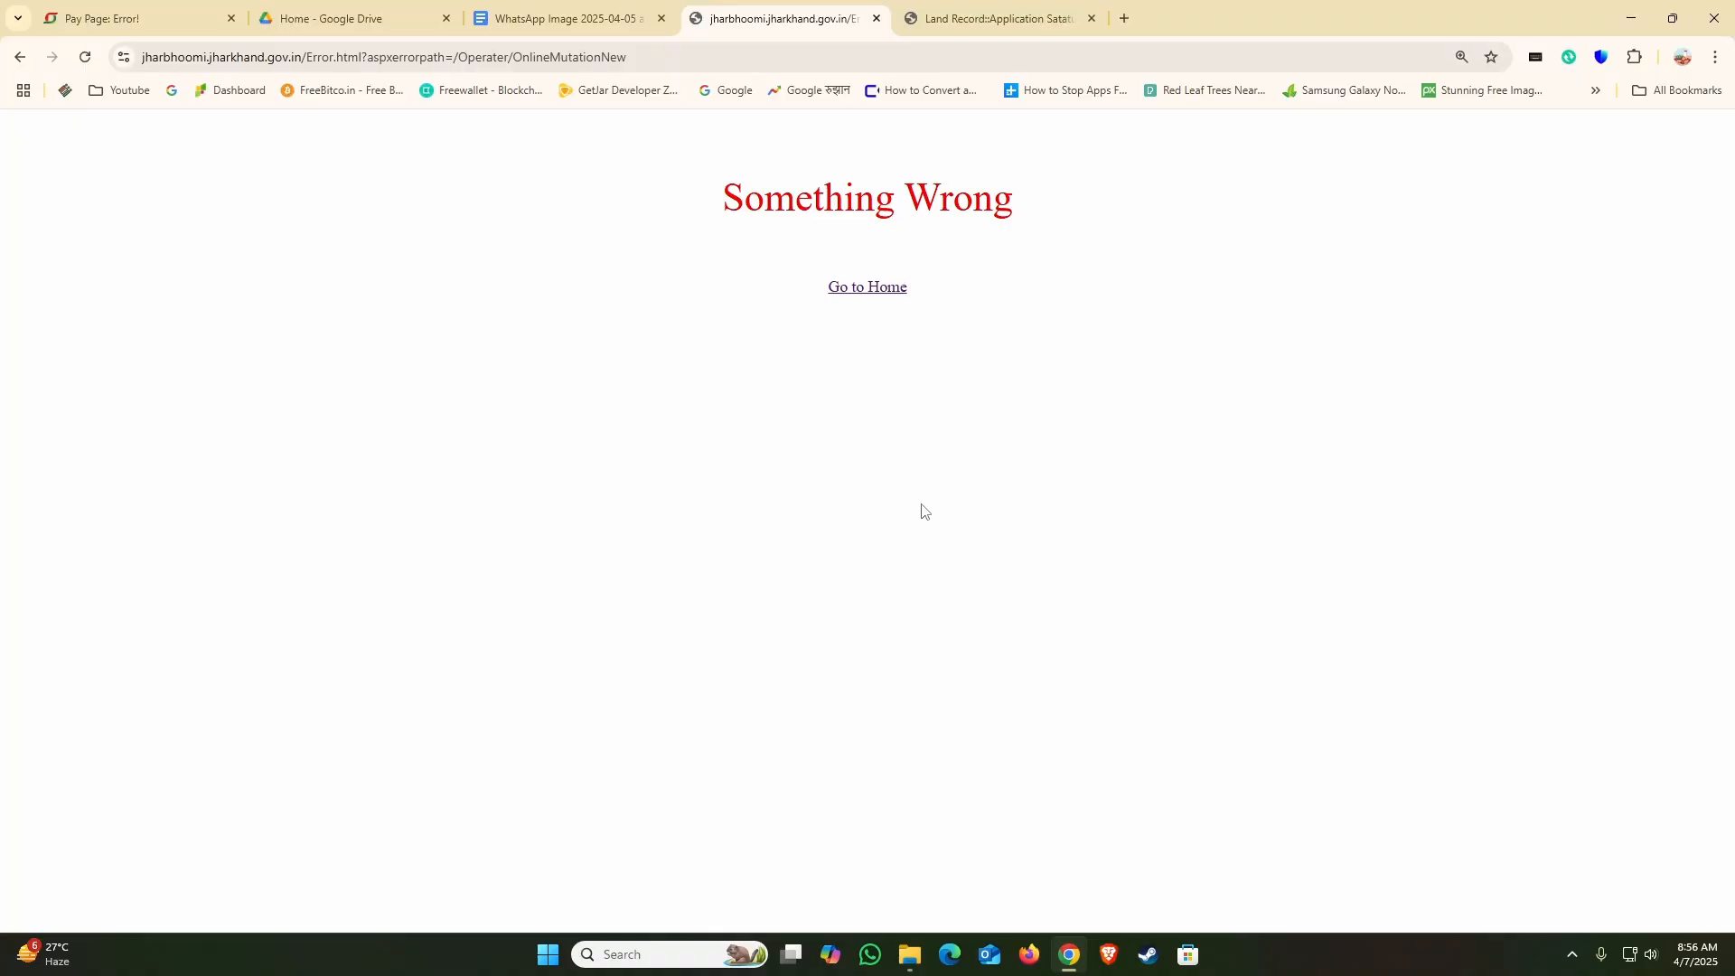
pyautogui.click(945, 19)
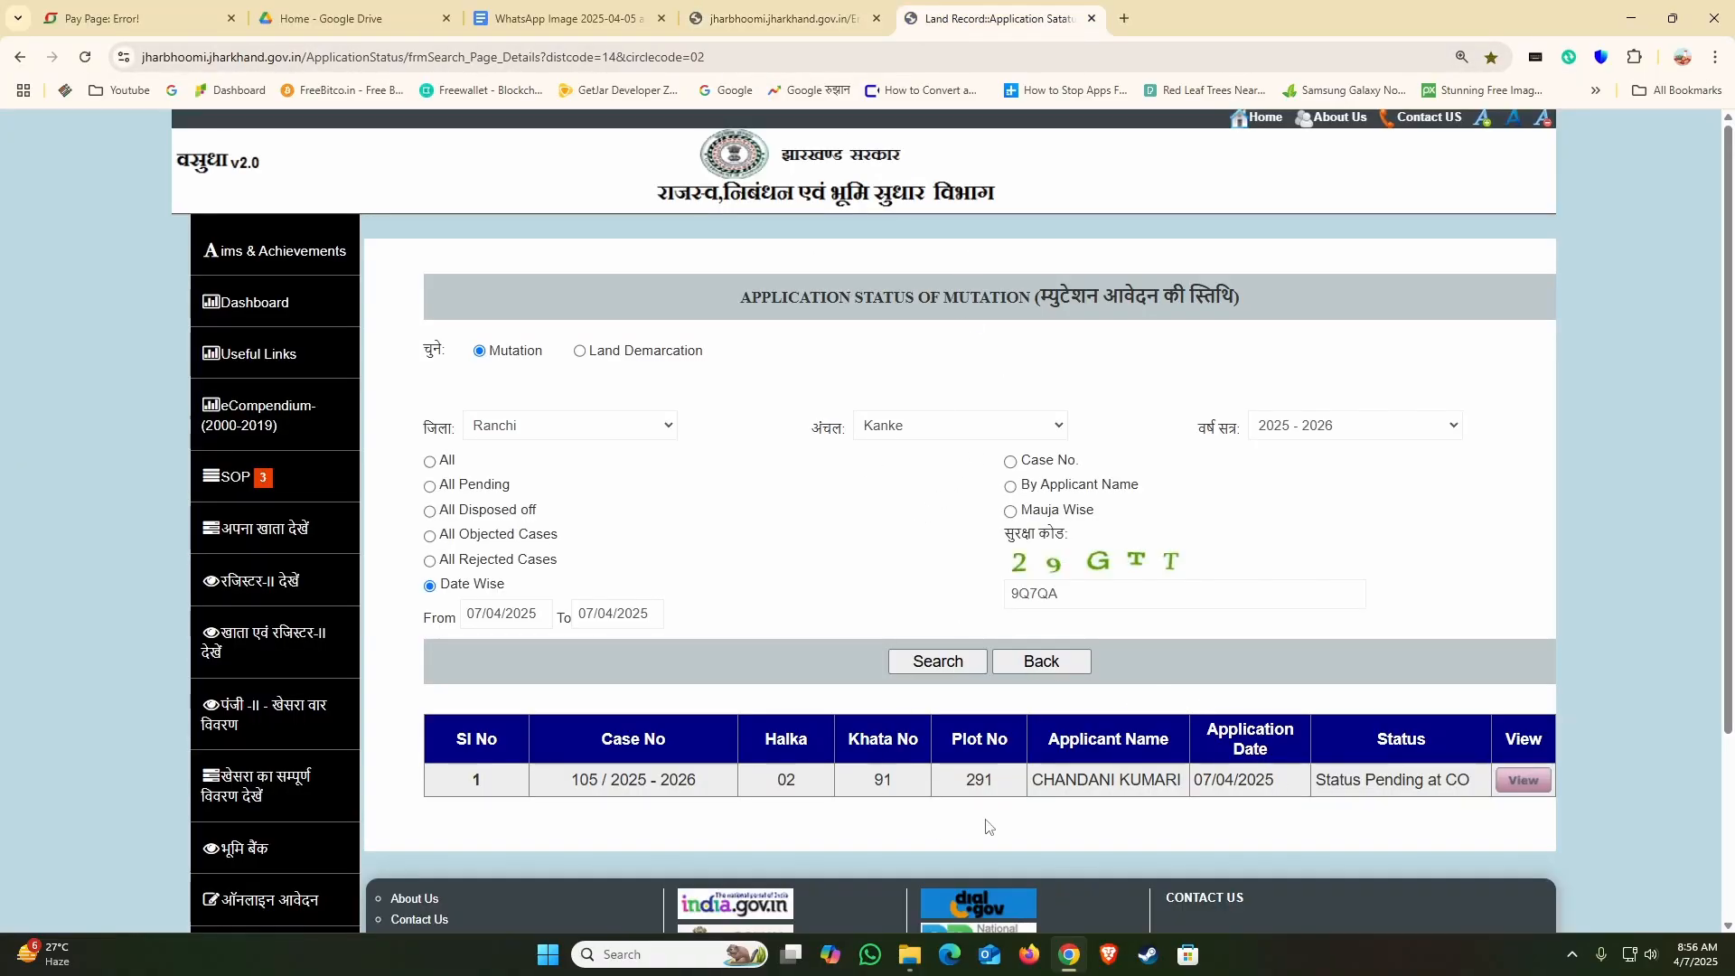
pyautogui.click(751, 18)
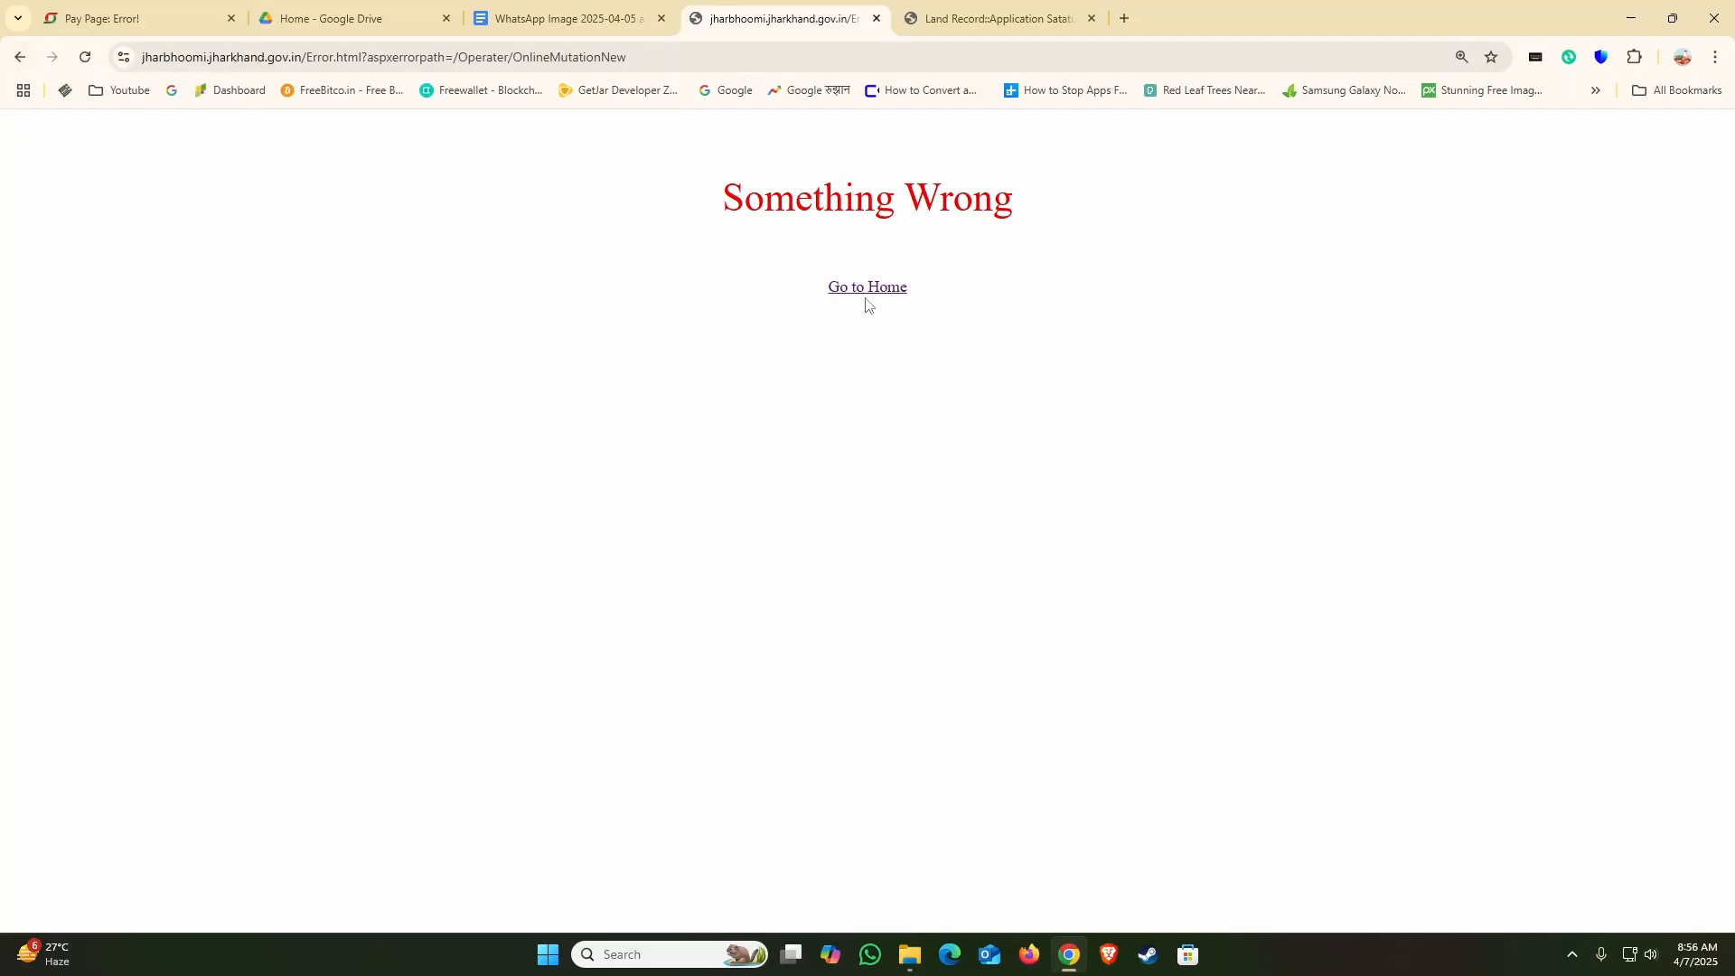
pyautogui.click(19, 57)
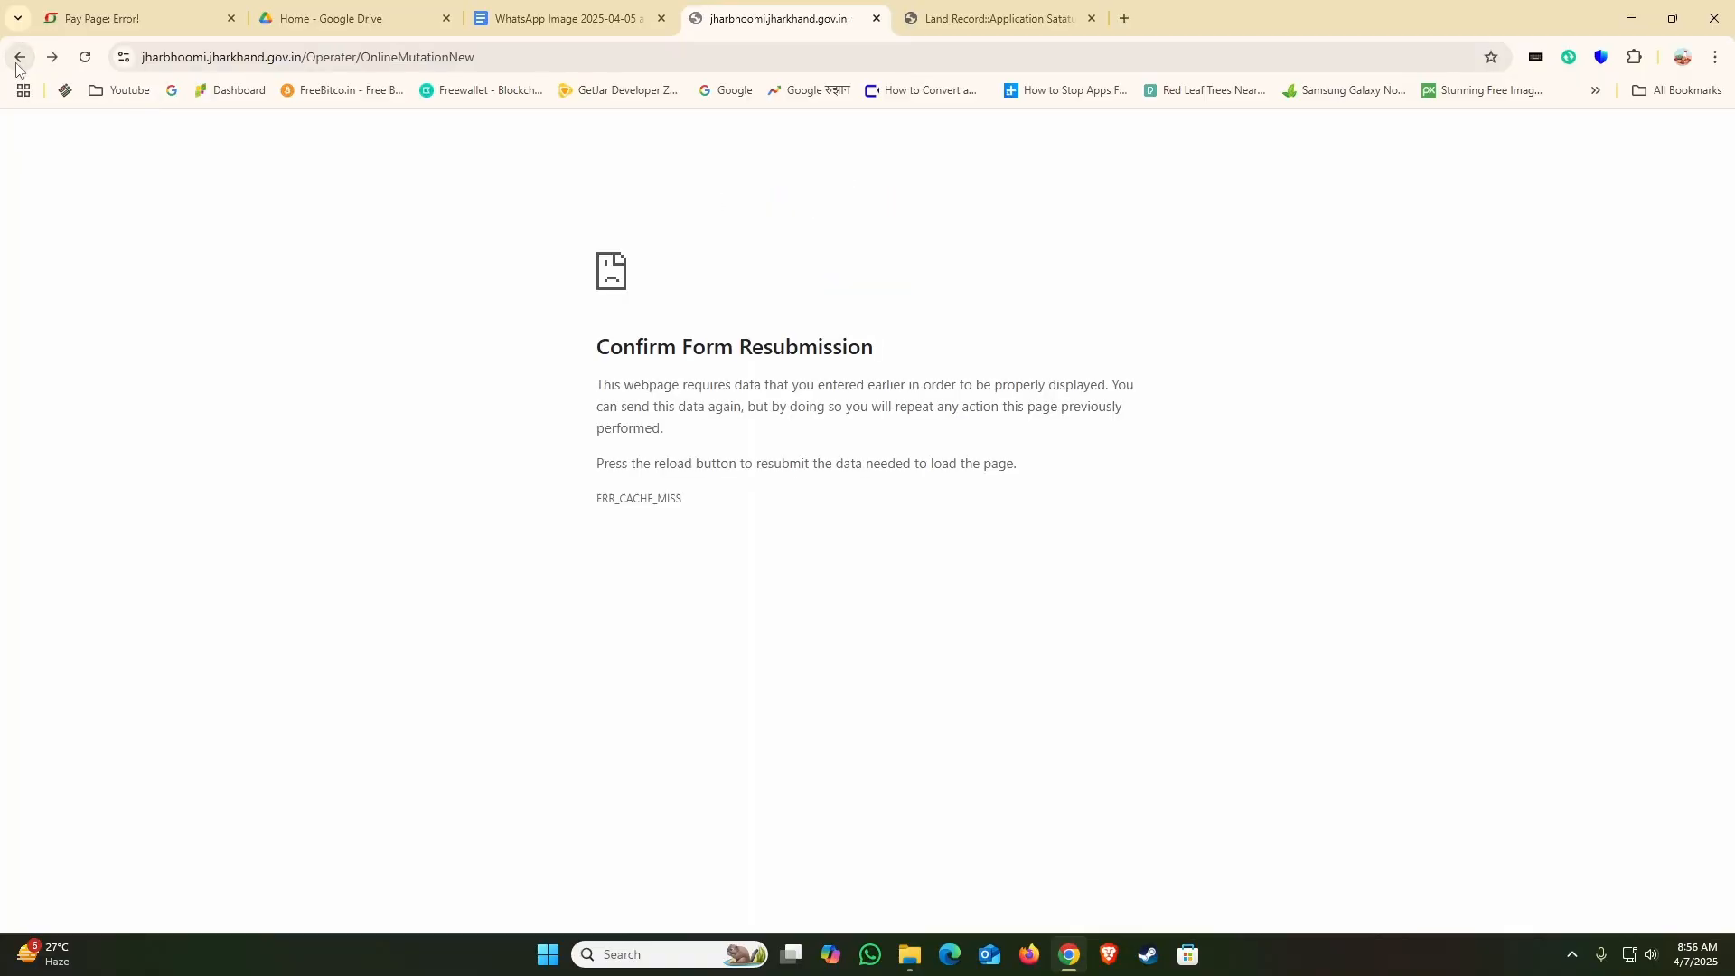
pyautogui.click(17, 64)
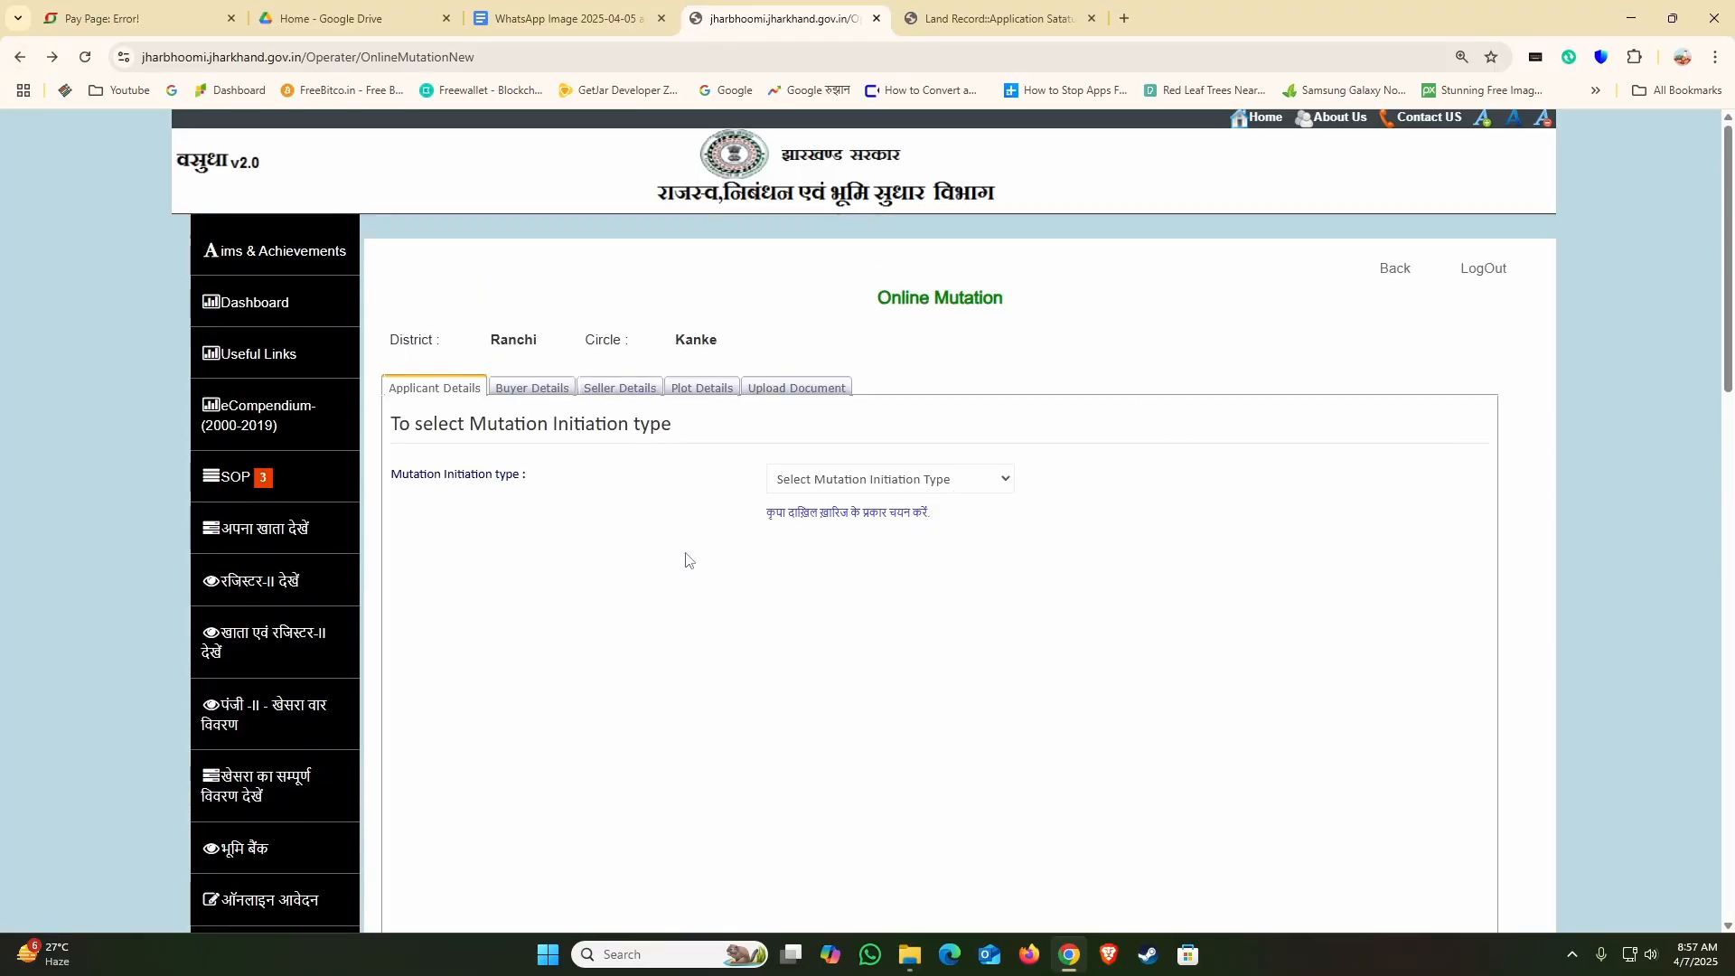
pyautogui.click(1396, 269)
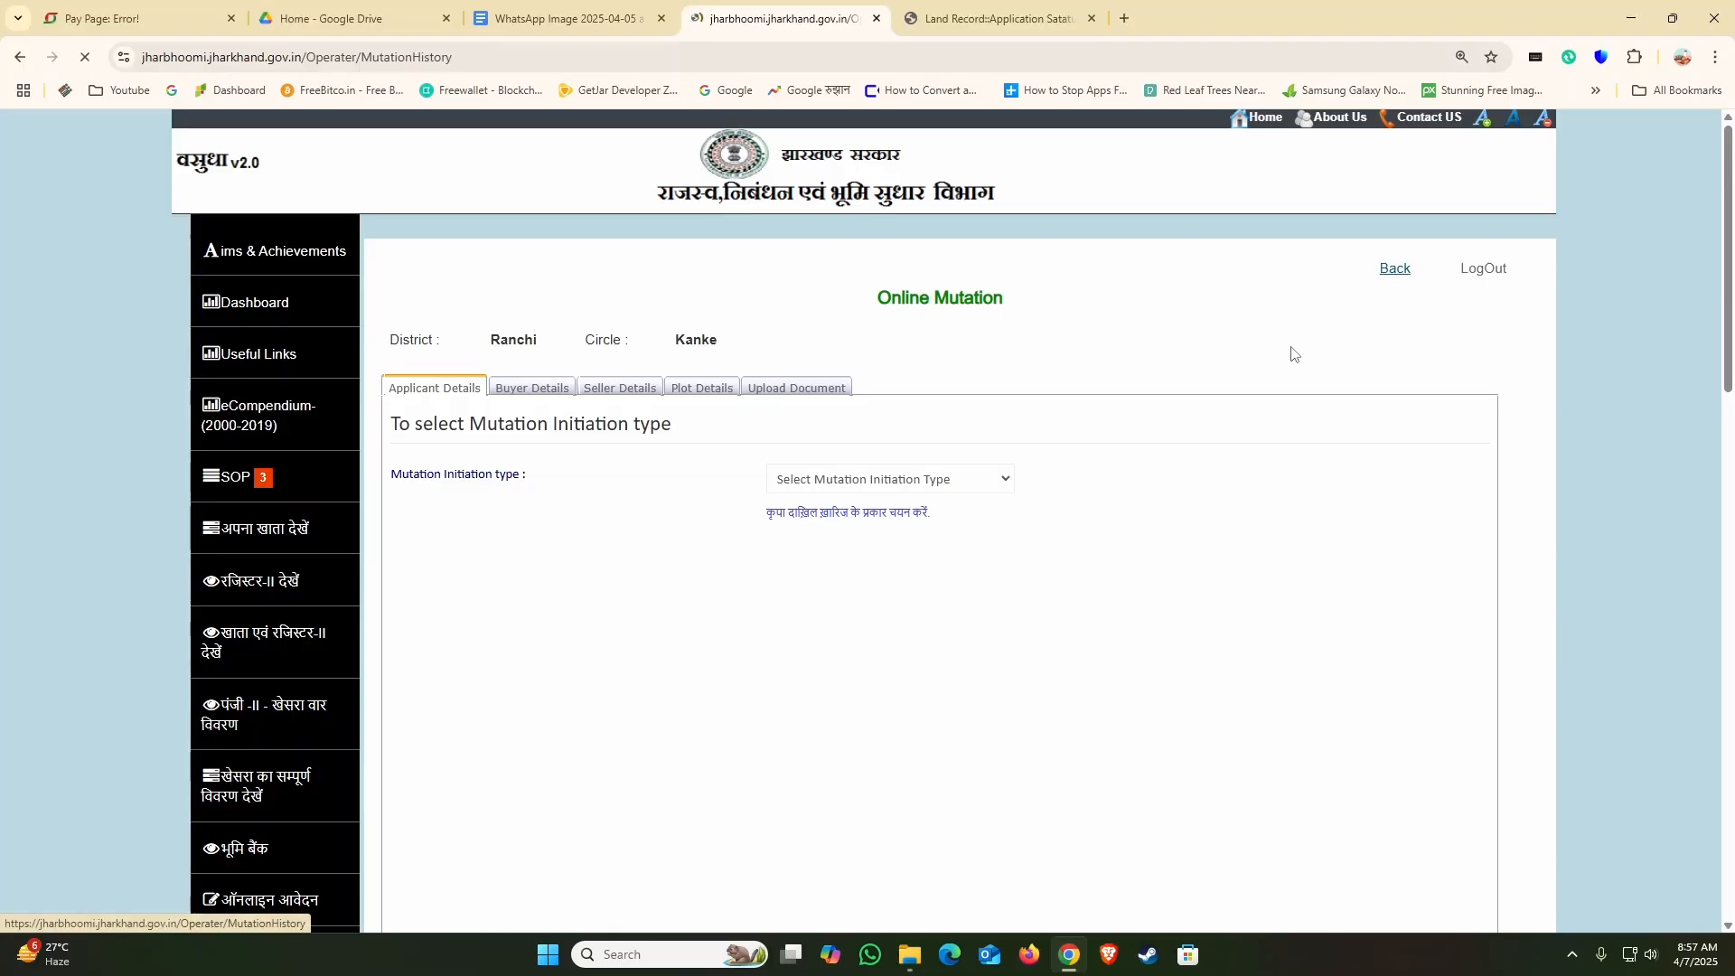
# Step: Open the mutation search for Ranchi district, Kanke circle and session 2025 - 2026
pyautogui.scroll(-4, 1100, 488)
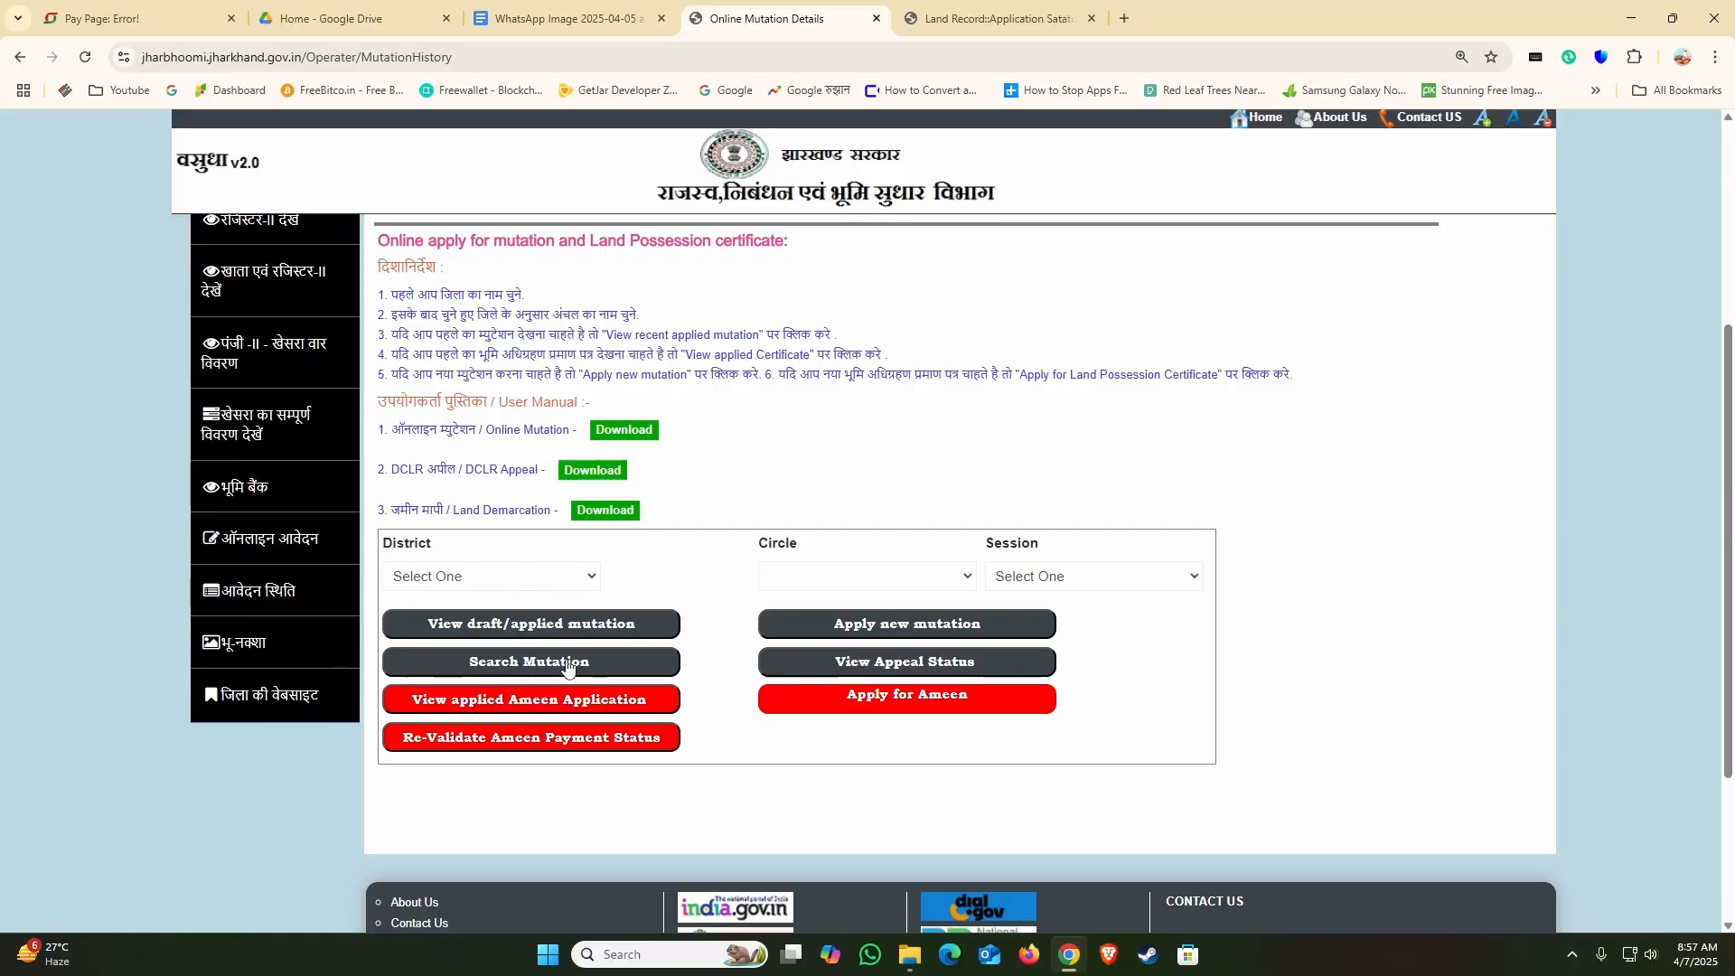
pyautogui.click(527, 581)
pyautogui.scroll(-3, 494, 452)
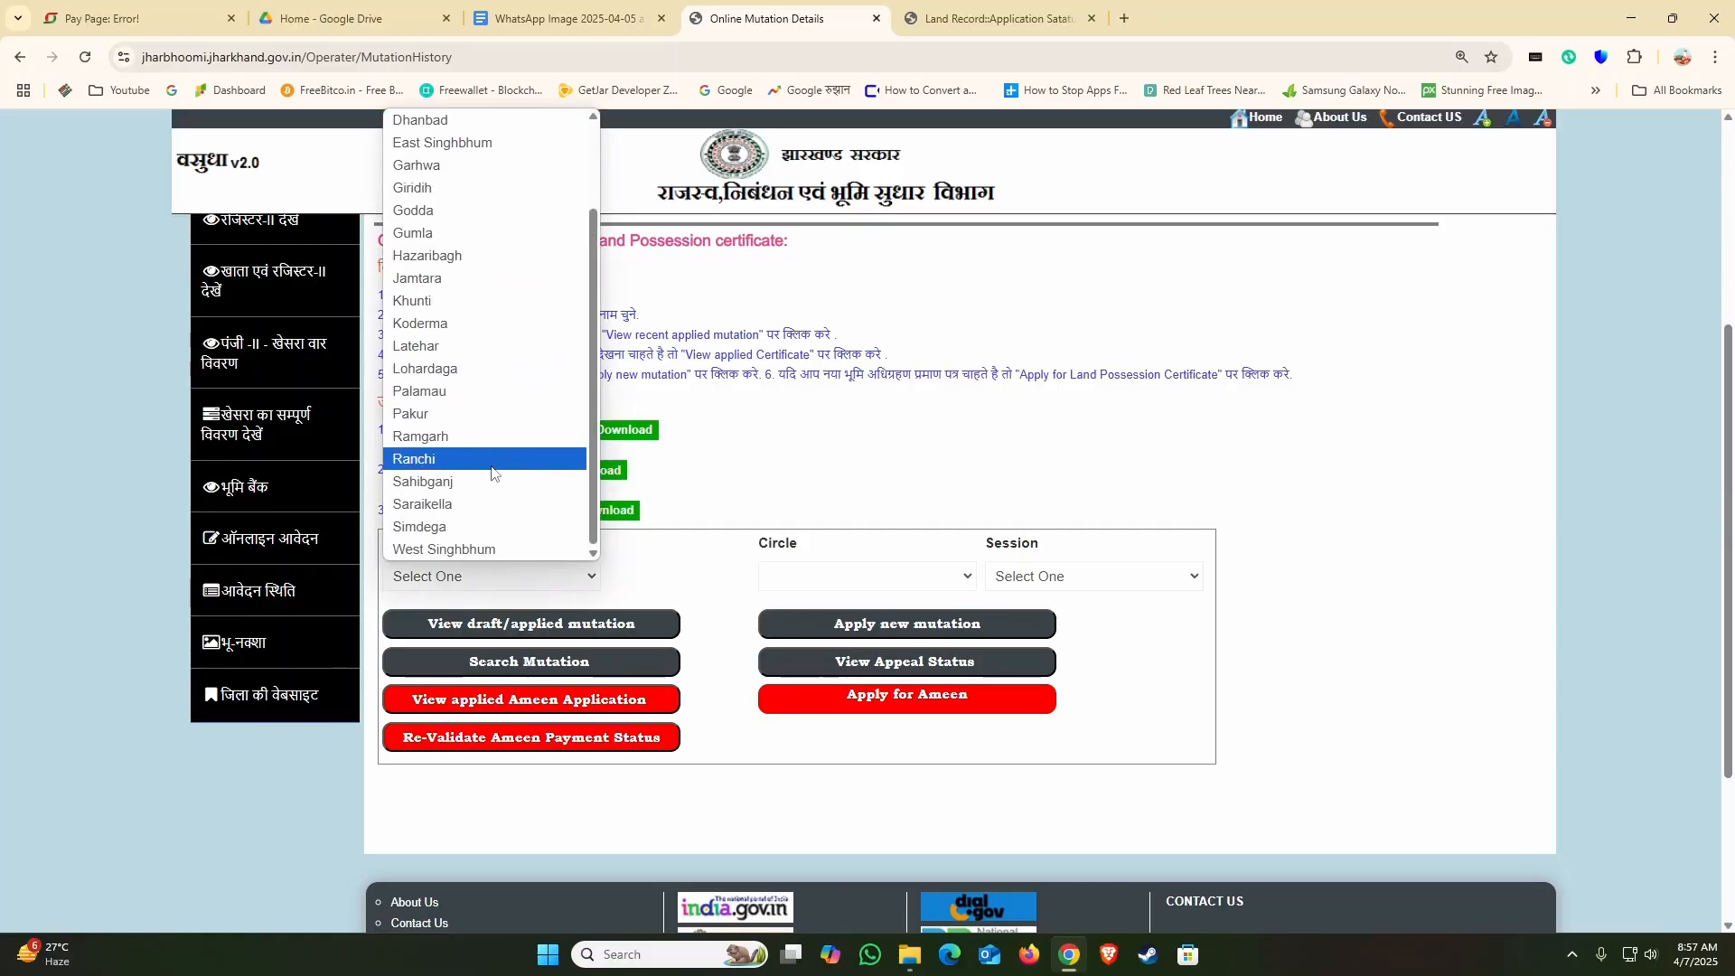
pyautogui.click(491, 463)
pyautogui.click(918, 576)
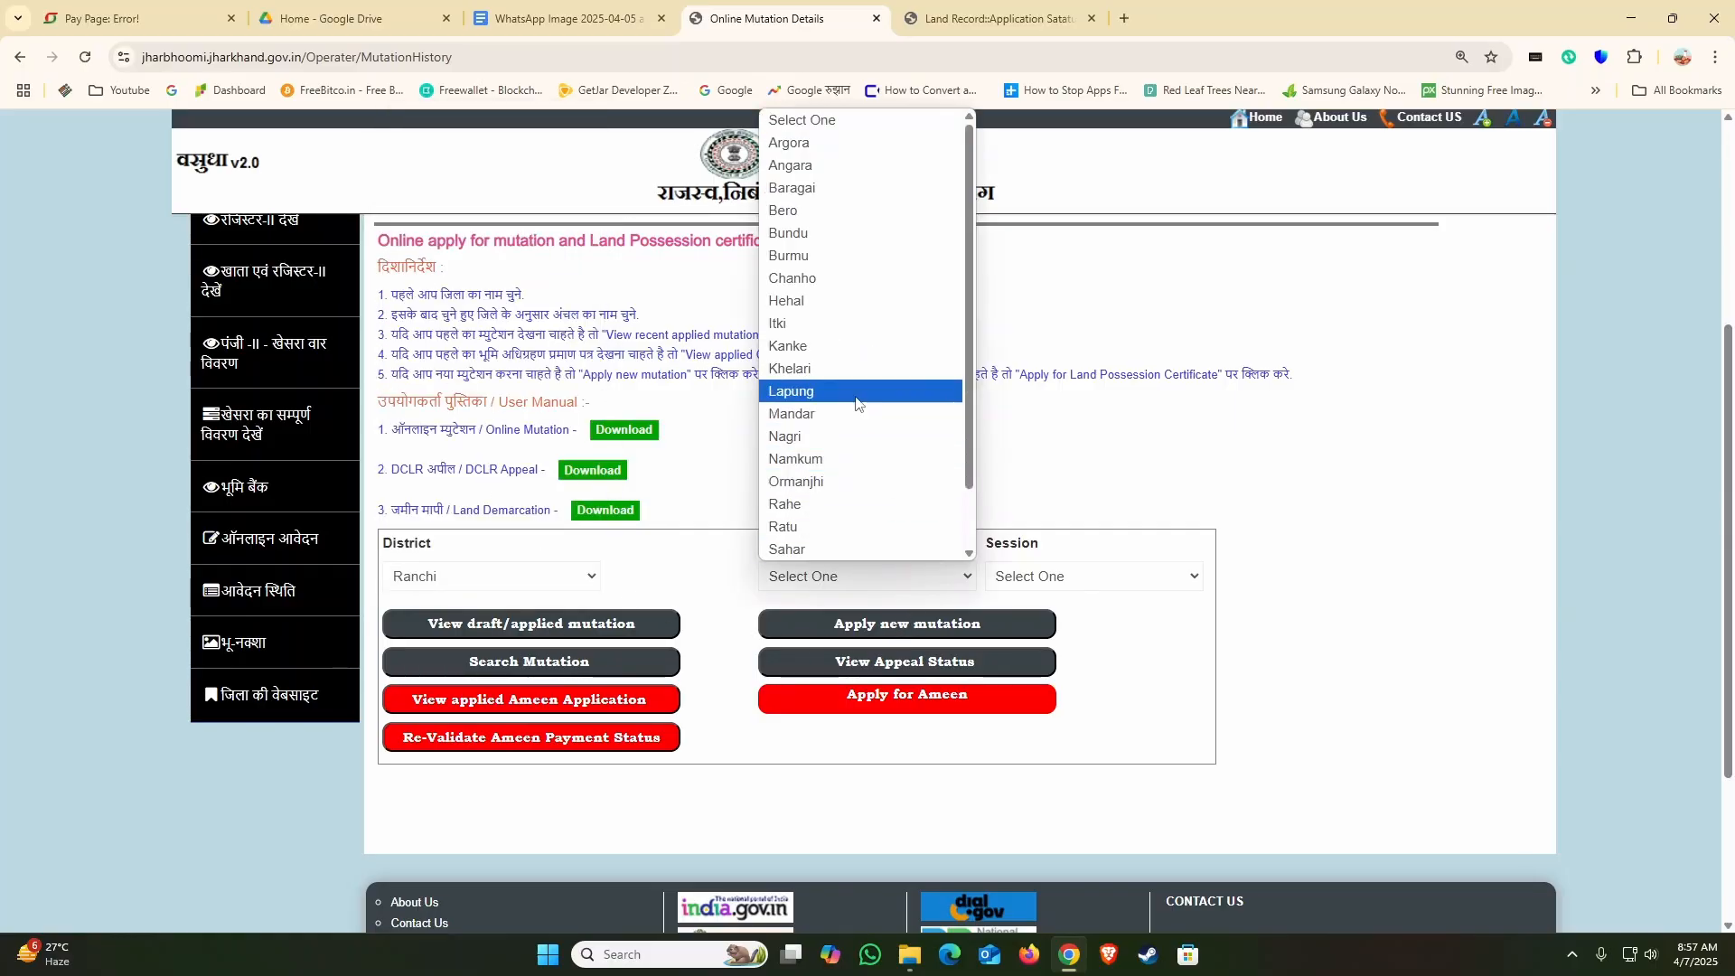
pyautogui.click(854, 347)
pyautogui.click(1094, 579)
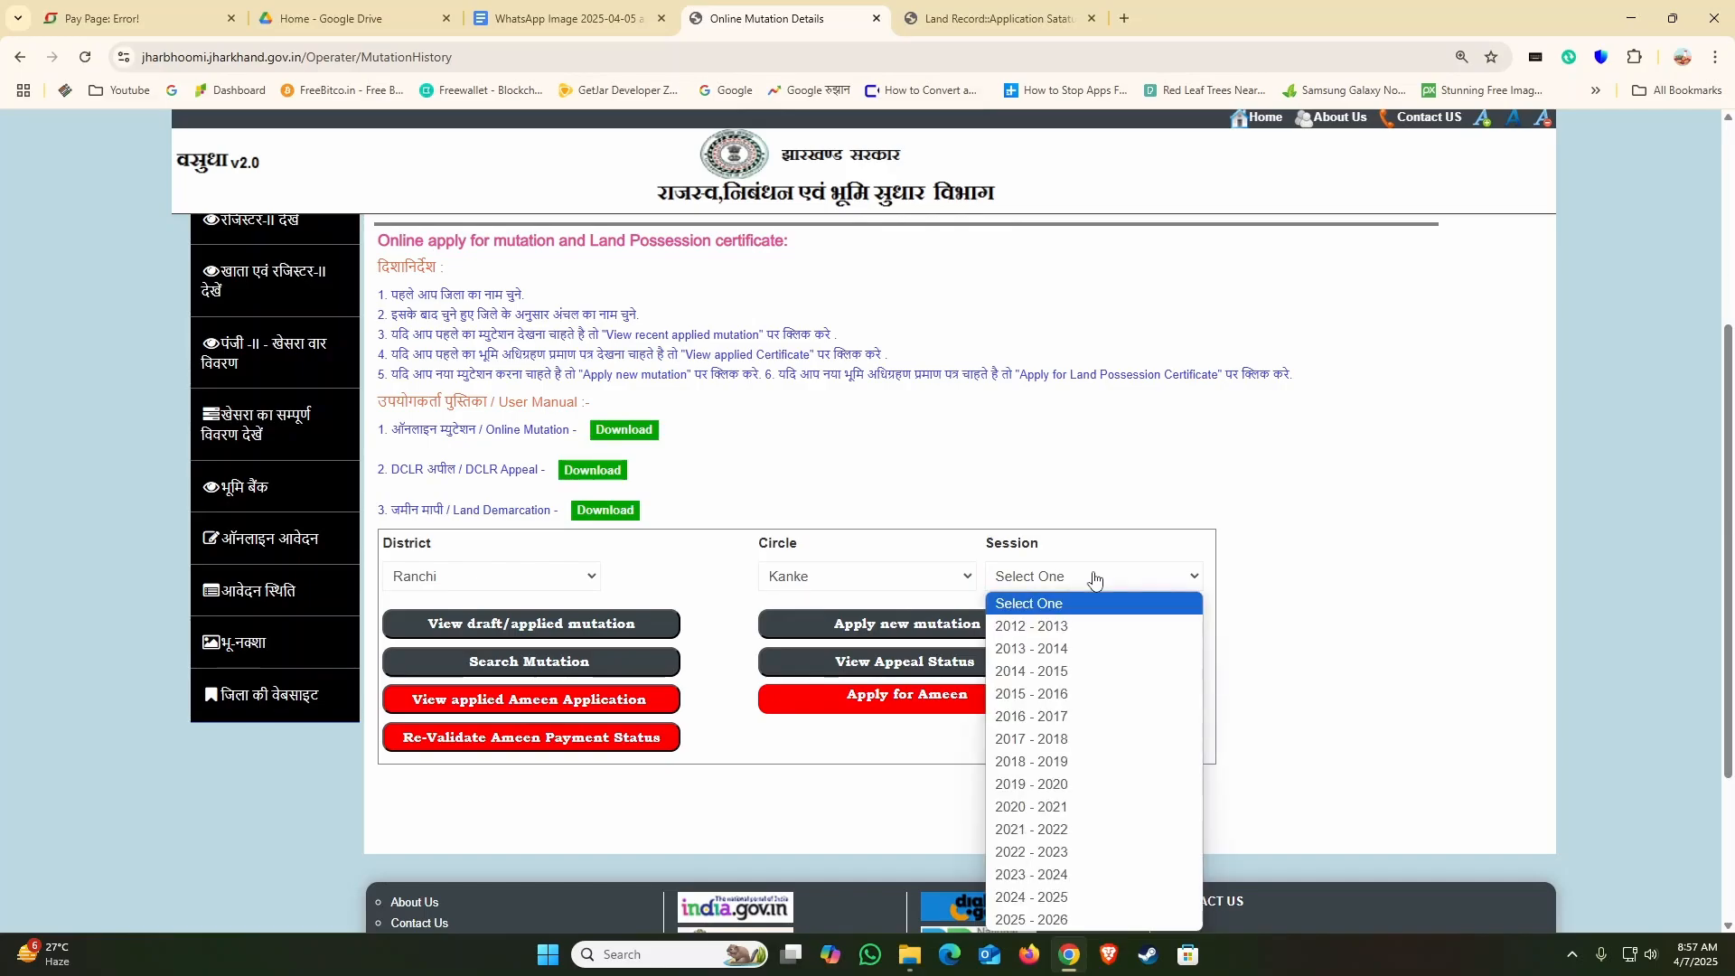
pyautogui.click(1031, 920)
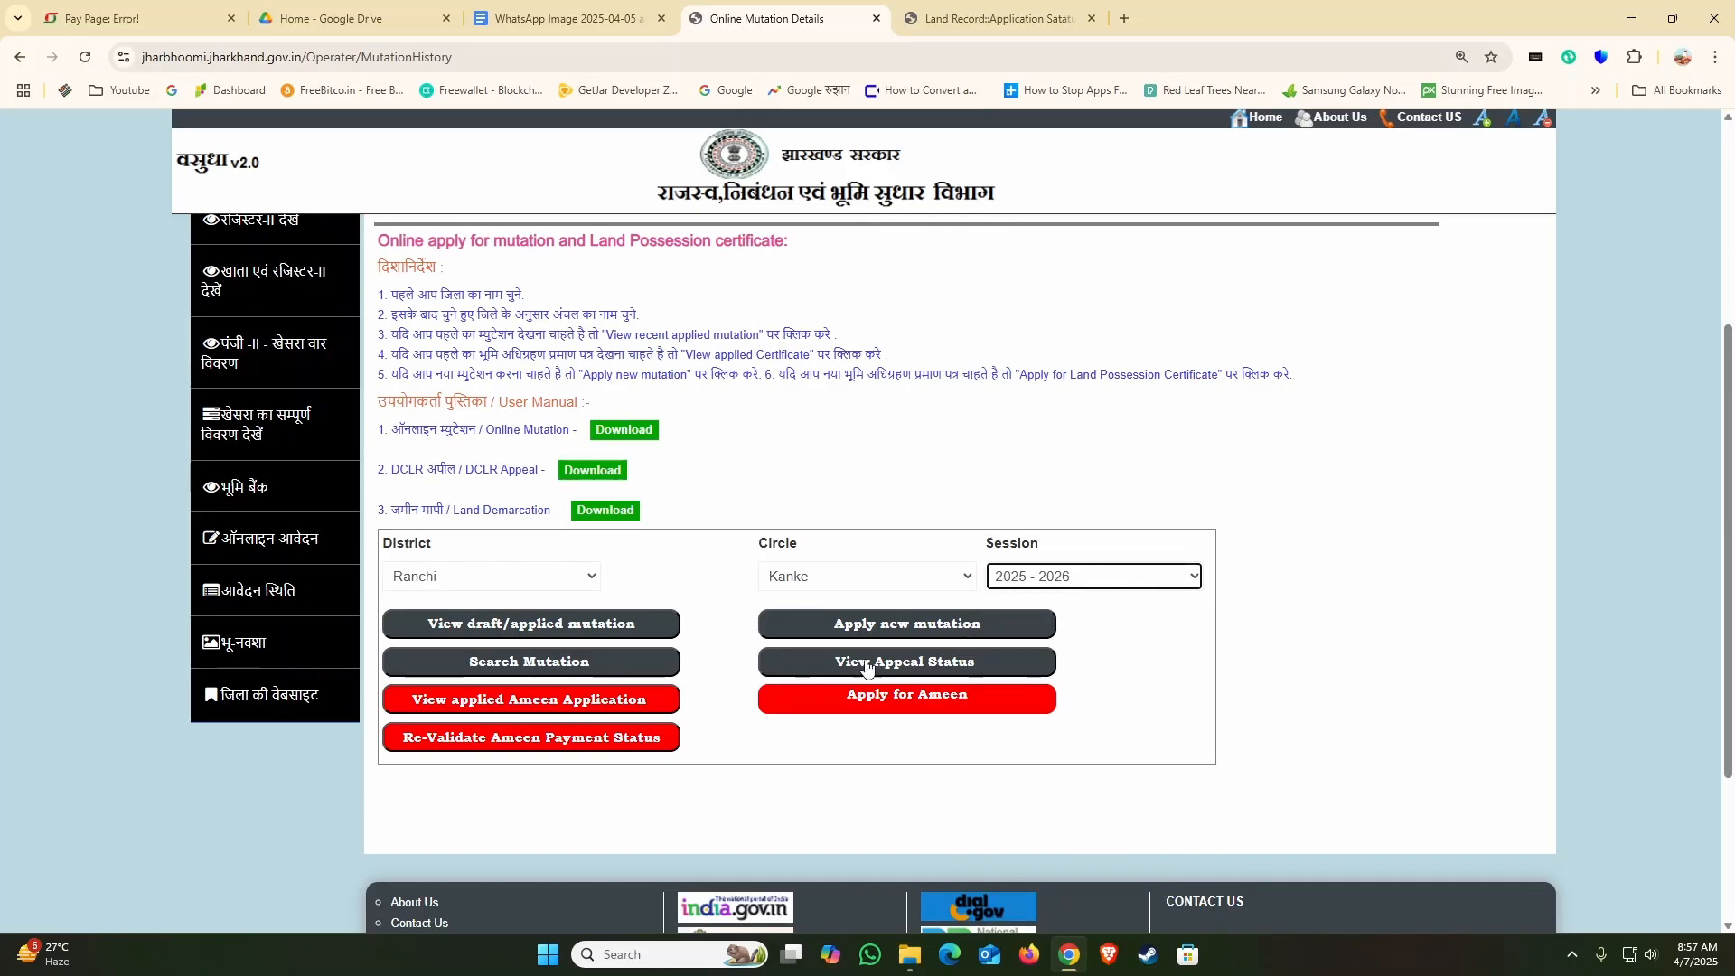
pyautogui.click(554, 671)
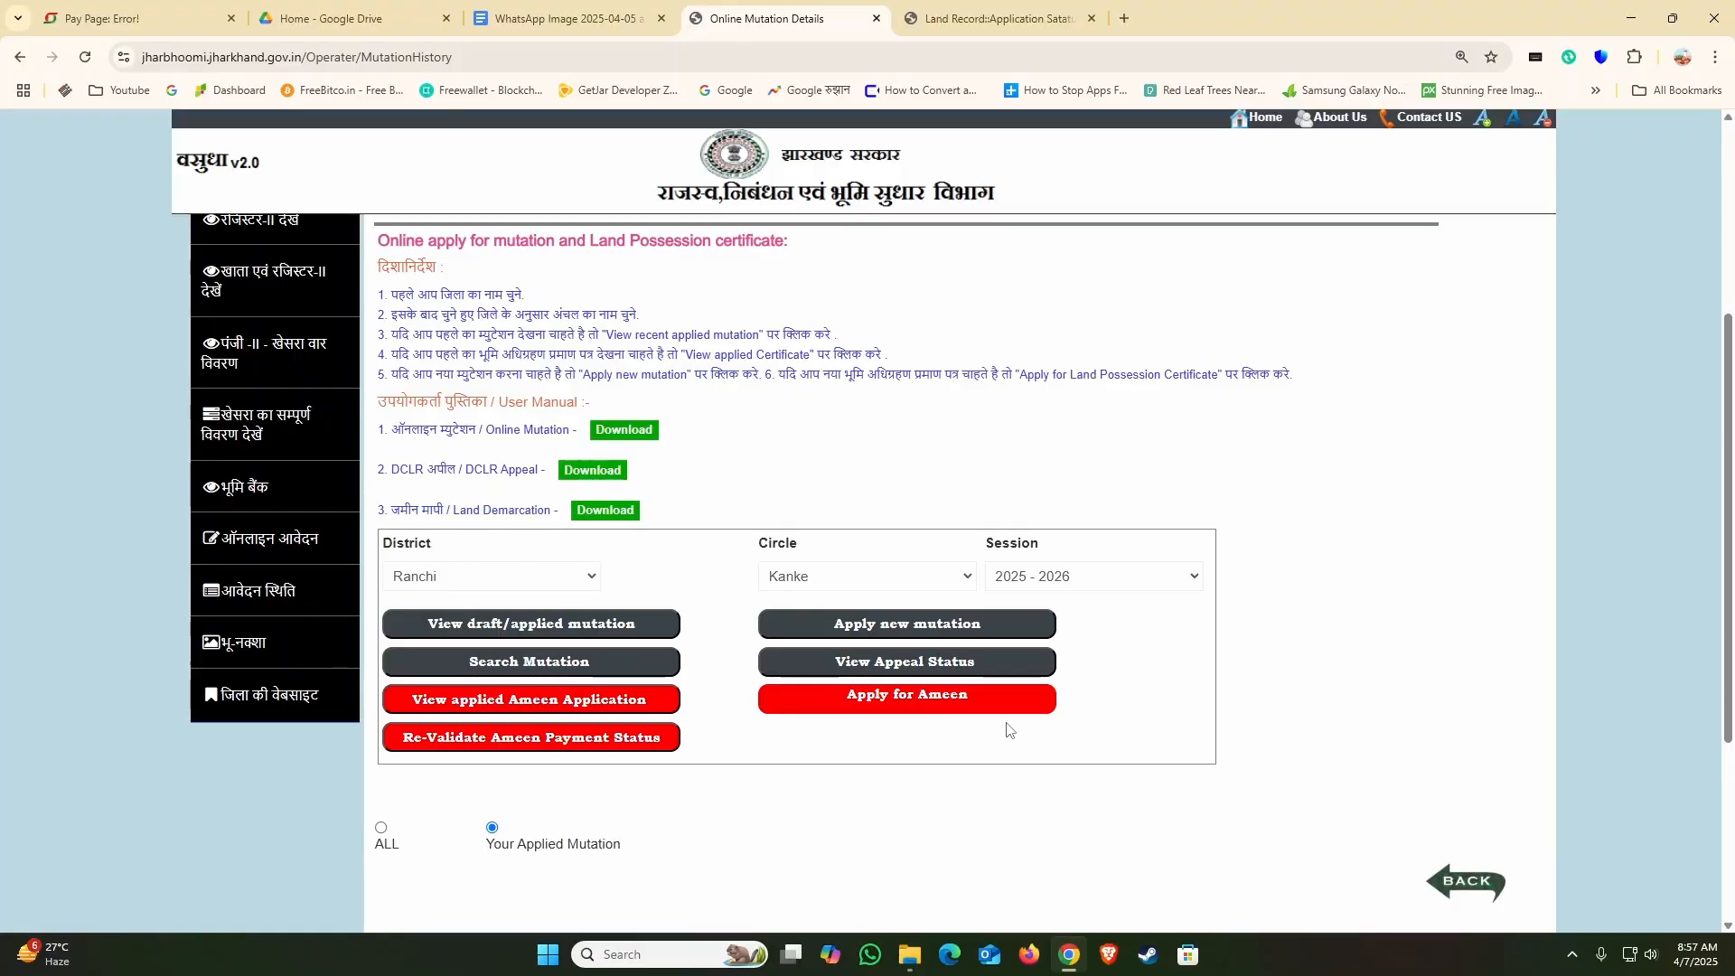
# Step: Search among all mutations, not only the own applied ones, for case number 1
pyautogui.scroll(-3, 1009, 731)
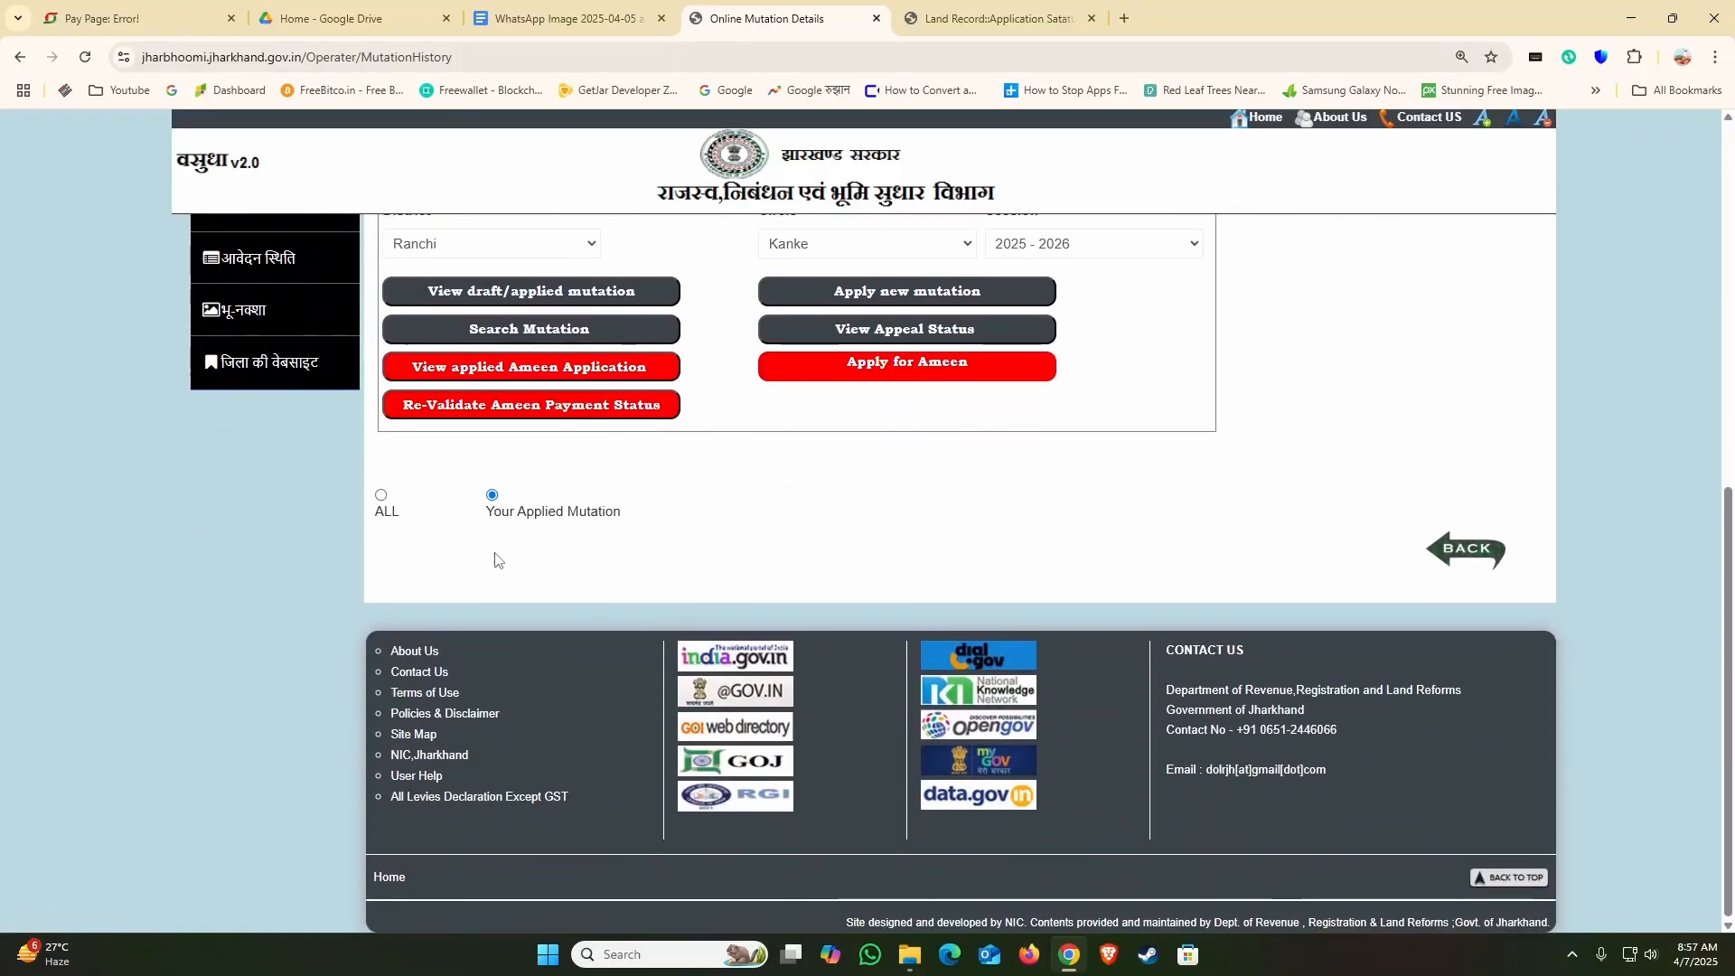
pyautogui.click(381, 496)
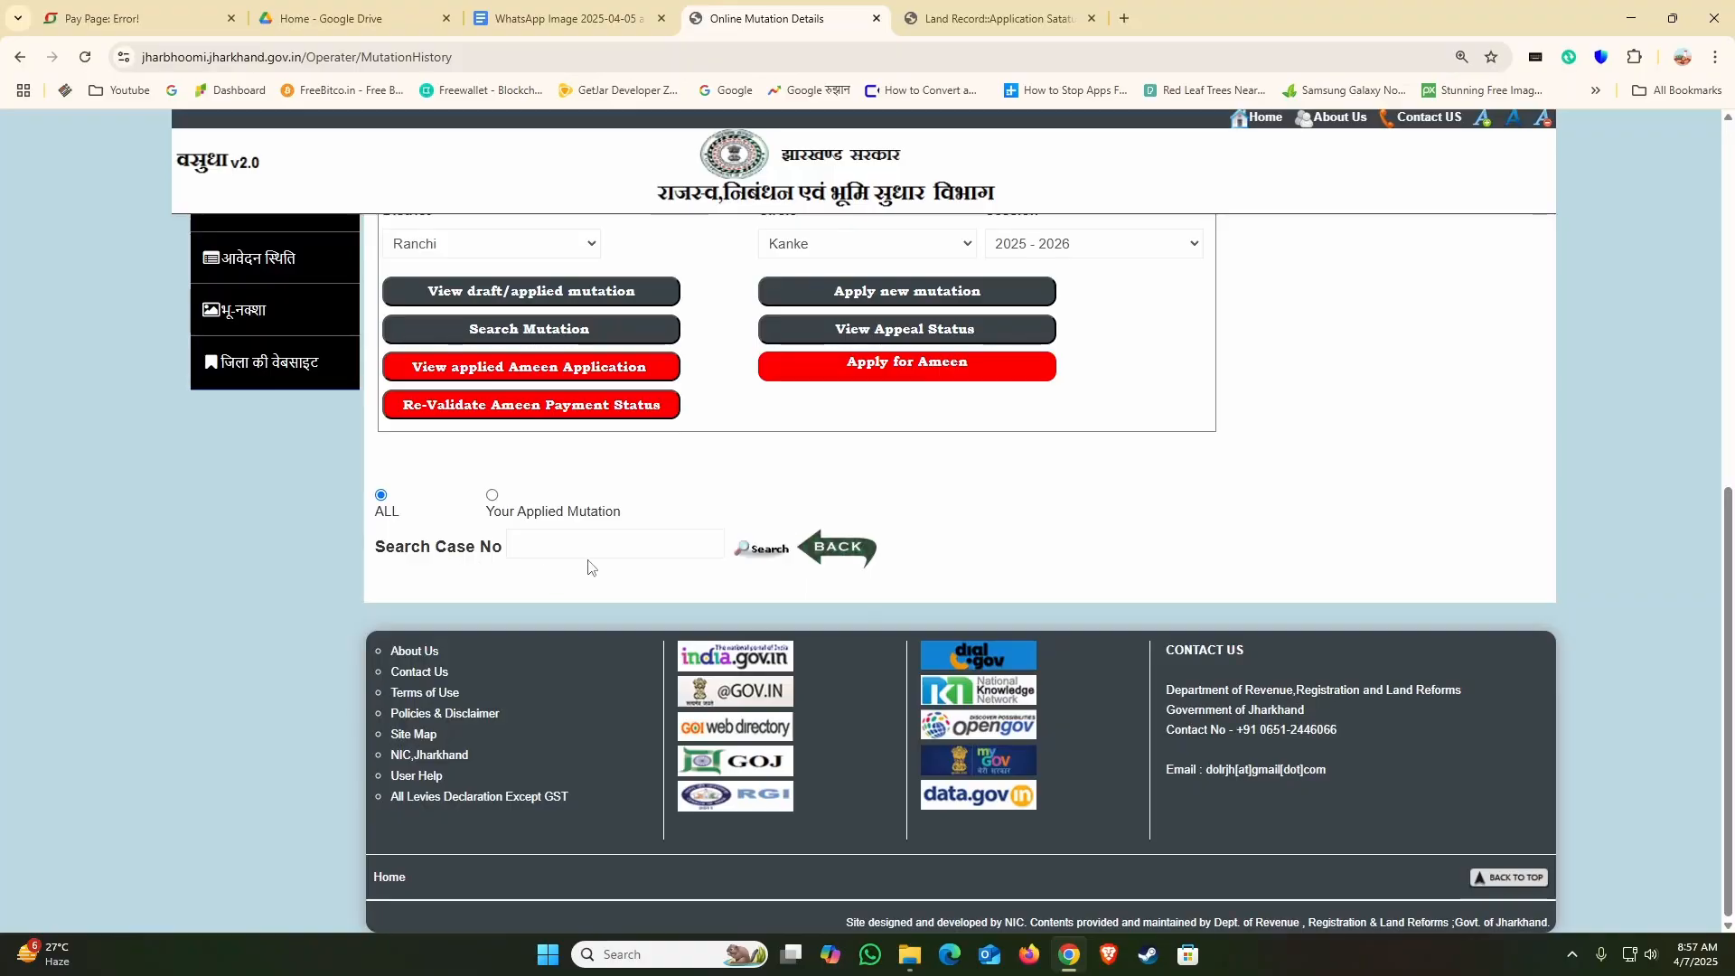
pyautogui.write('2530')
pyautogui.moveTo(553, 544); pyautogui.dragTo(479, 545)
pyautogui.write('1')
pyautogui.click(773, 554)
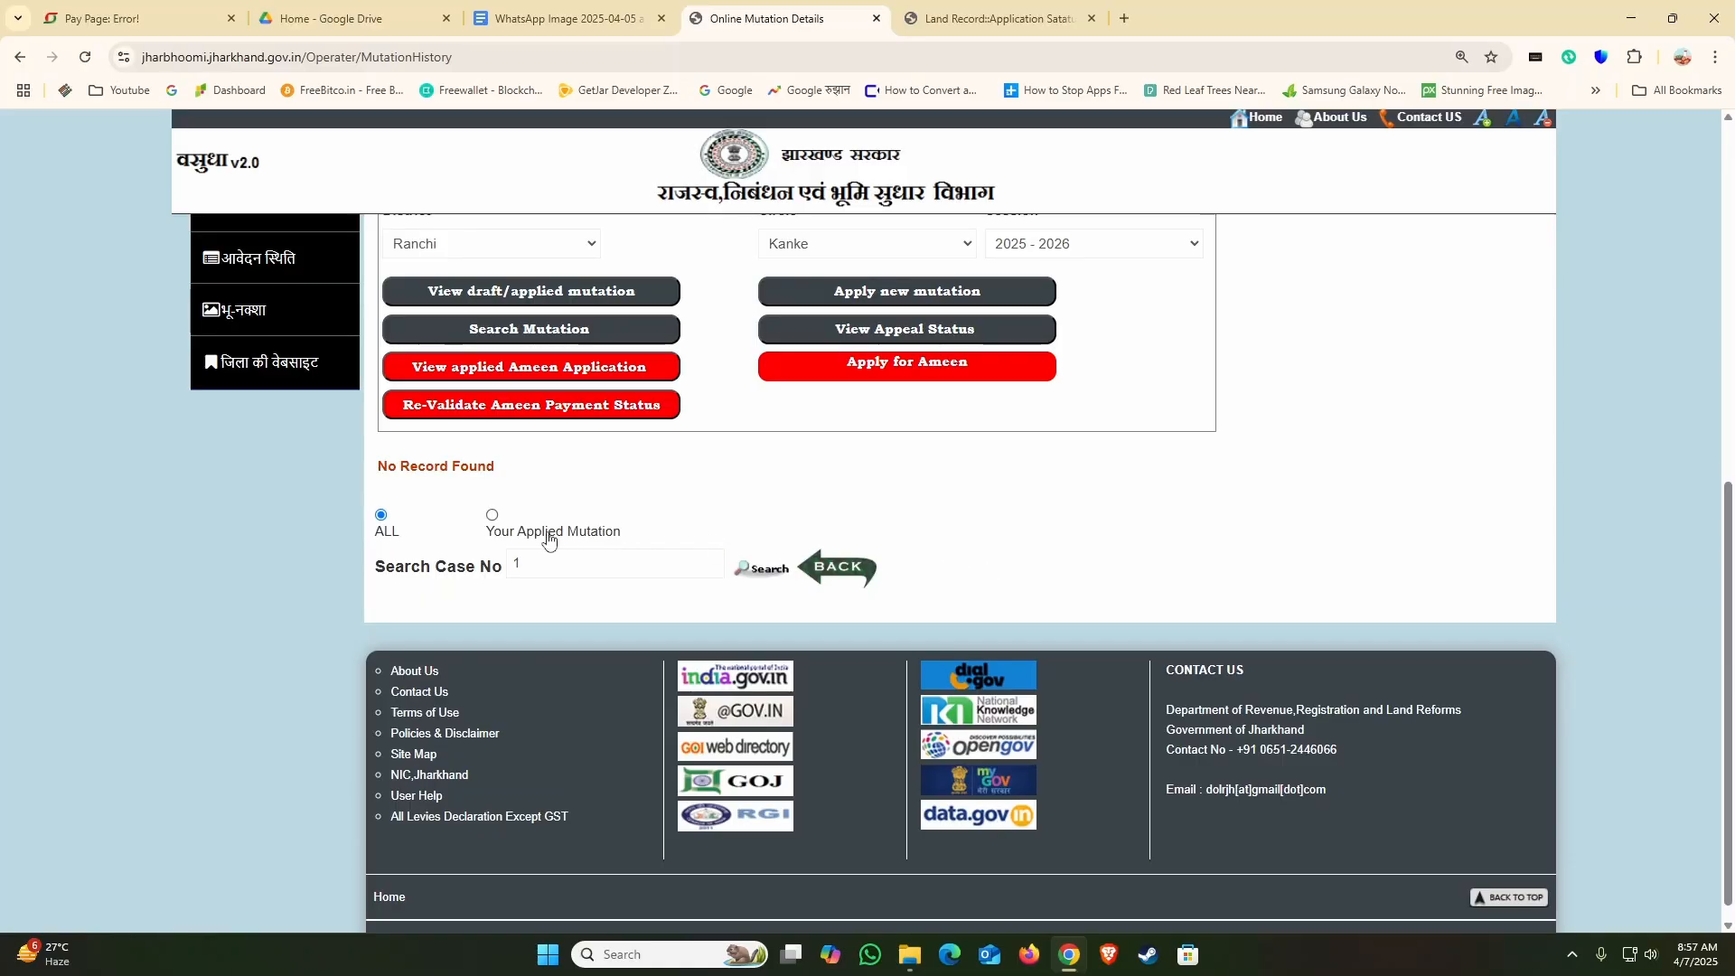
# Step: Search for case number 25 in session 2024 - 2025
pyautogui.press('BackSpace')
pyautogui.write('25')
pyautogui.scroll(3, 777, 574)
pyautogui.click(1042, 514)
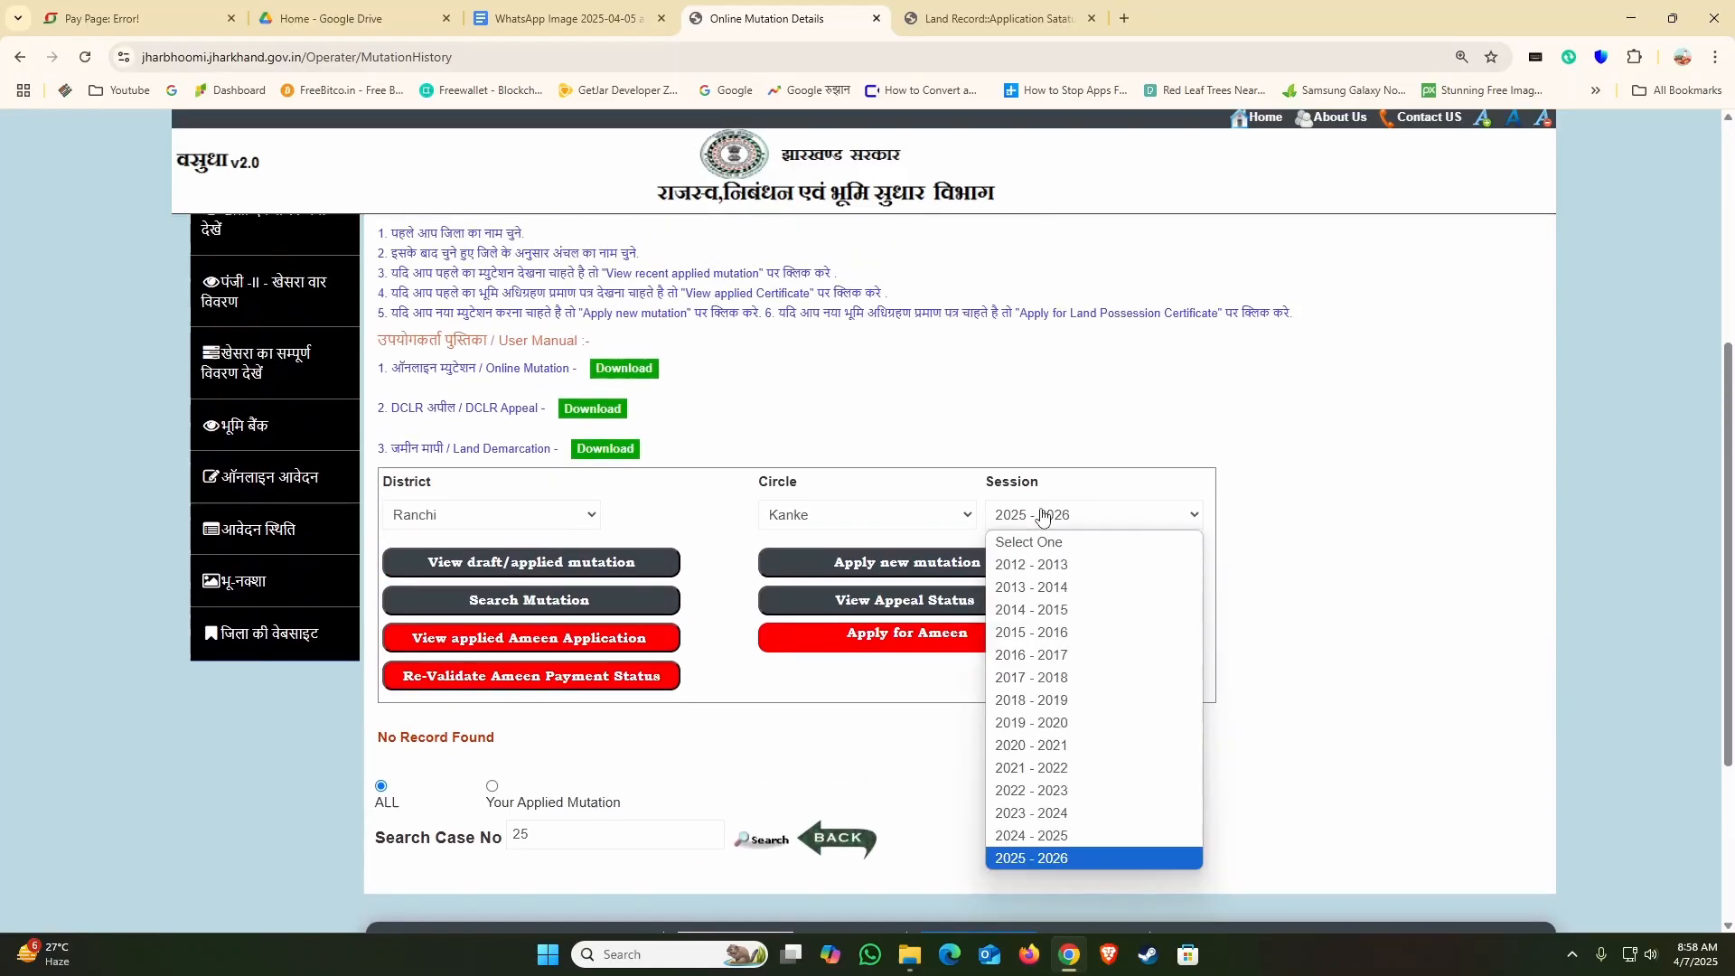
pyautogui.click(1017, 833)
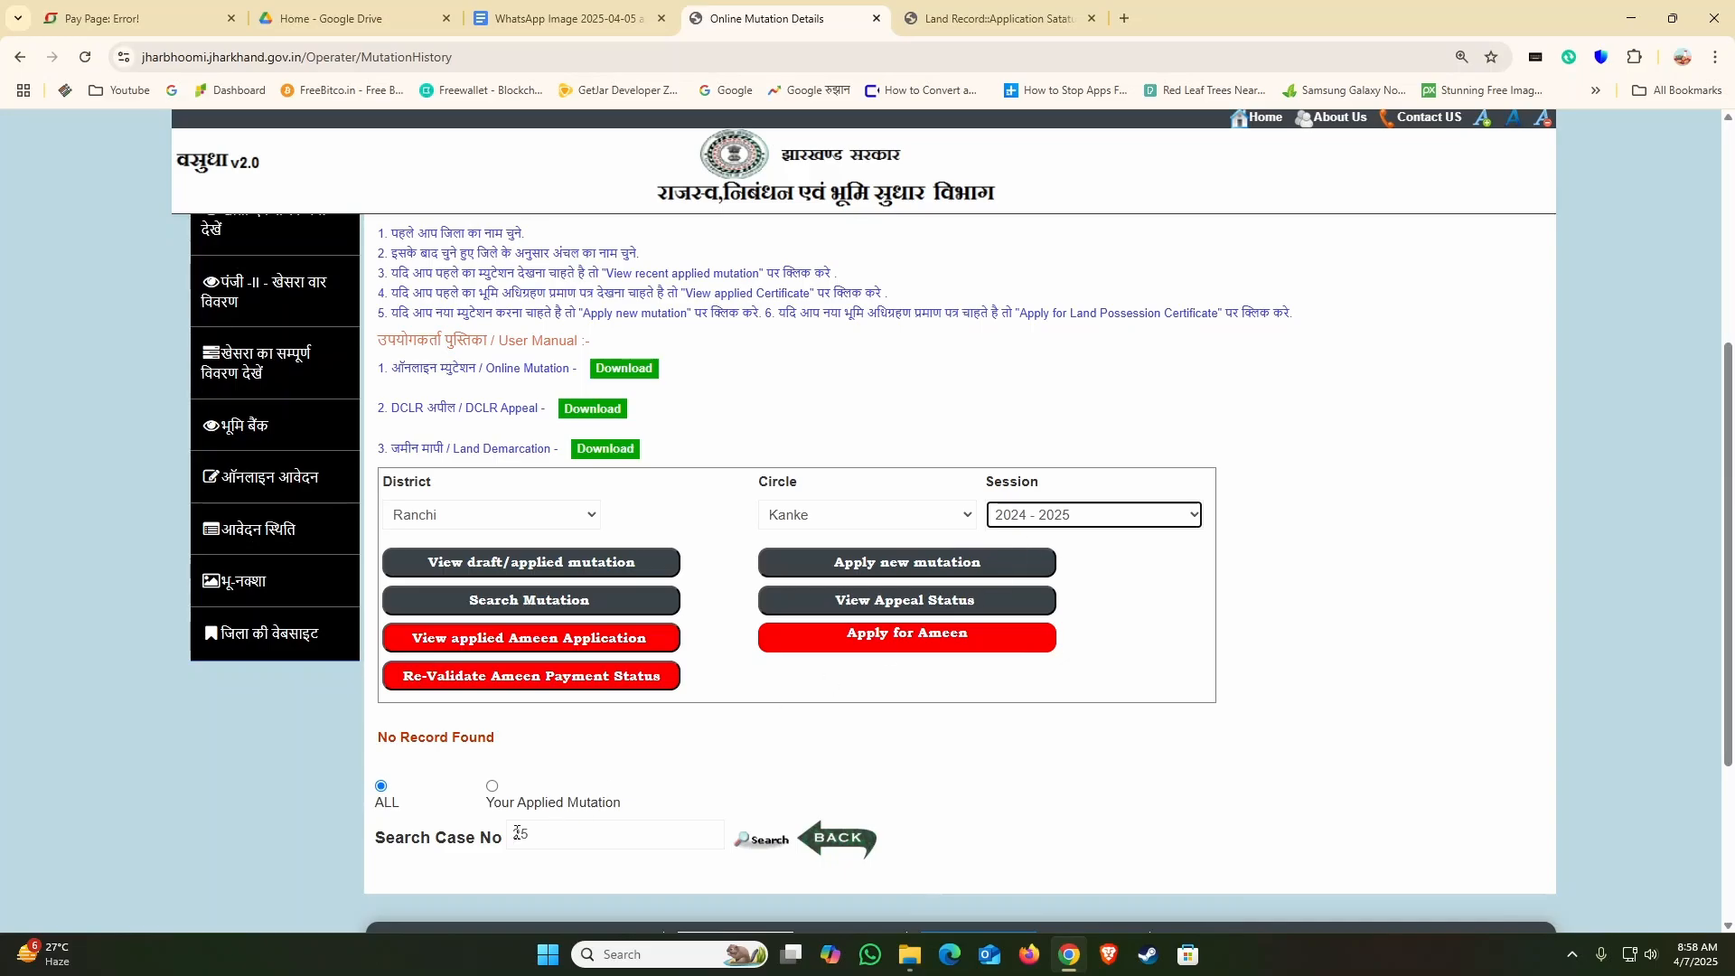
pyautogui.click(764, 842)
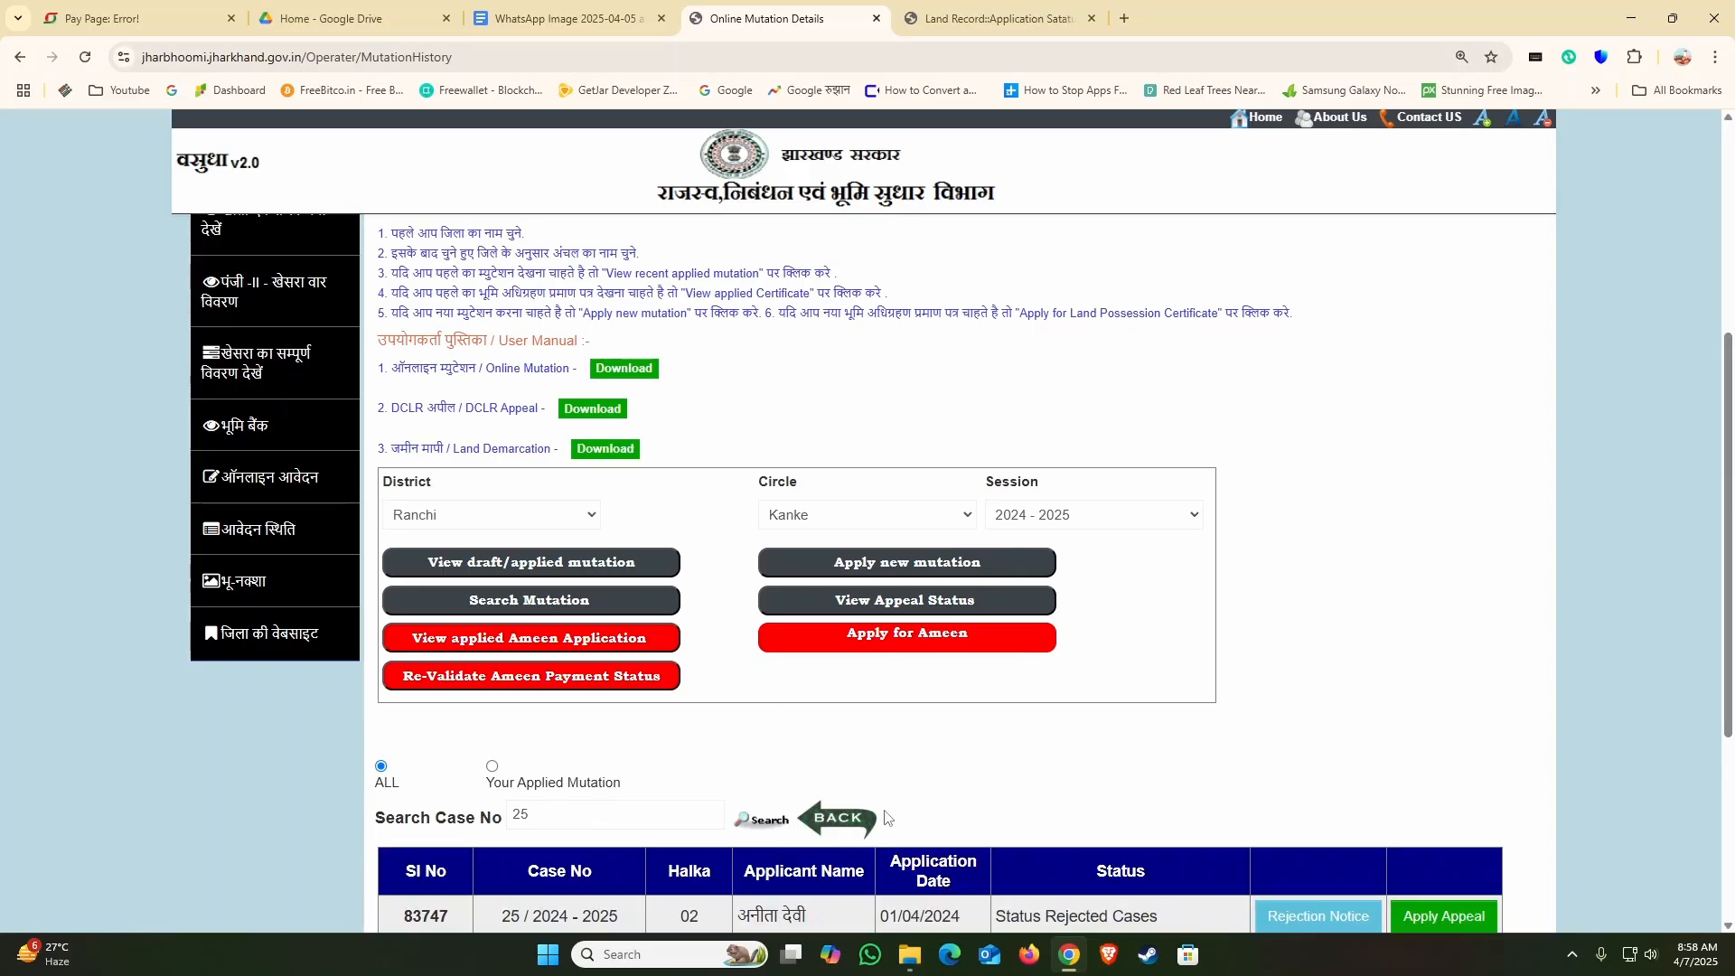
# Step: Examine the status of the found mutation case in the results table
pyautogui.scroll(-3, 922, 767)
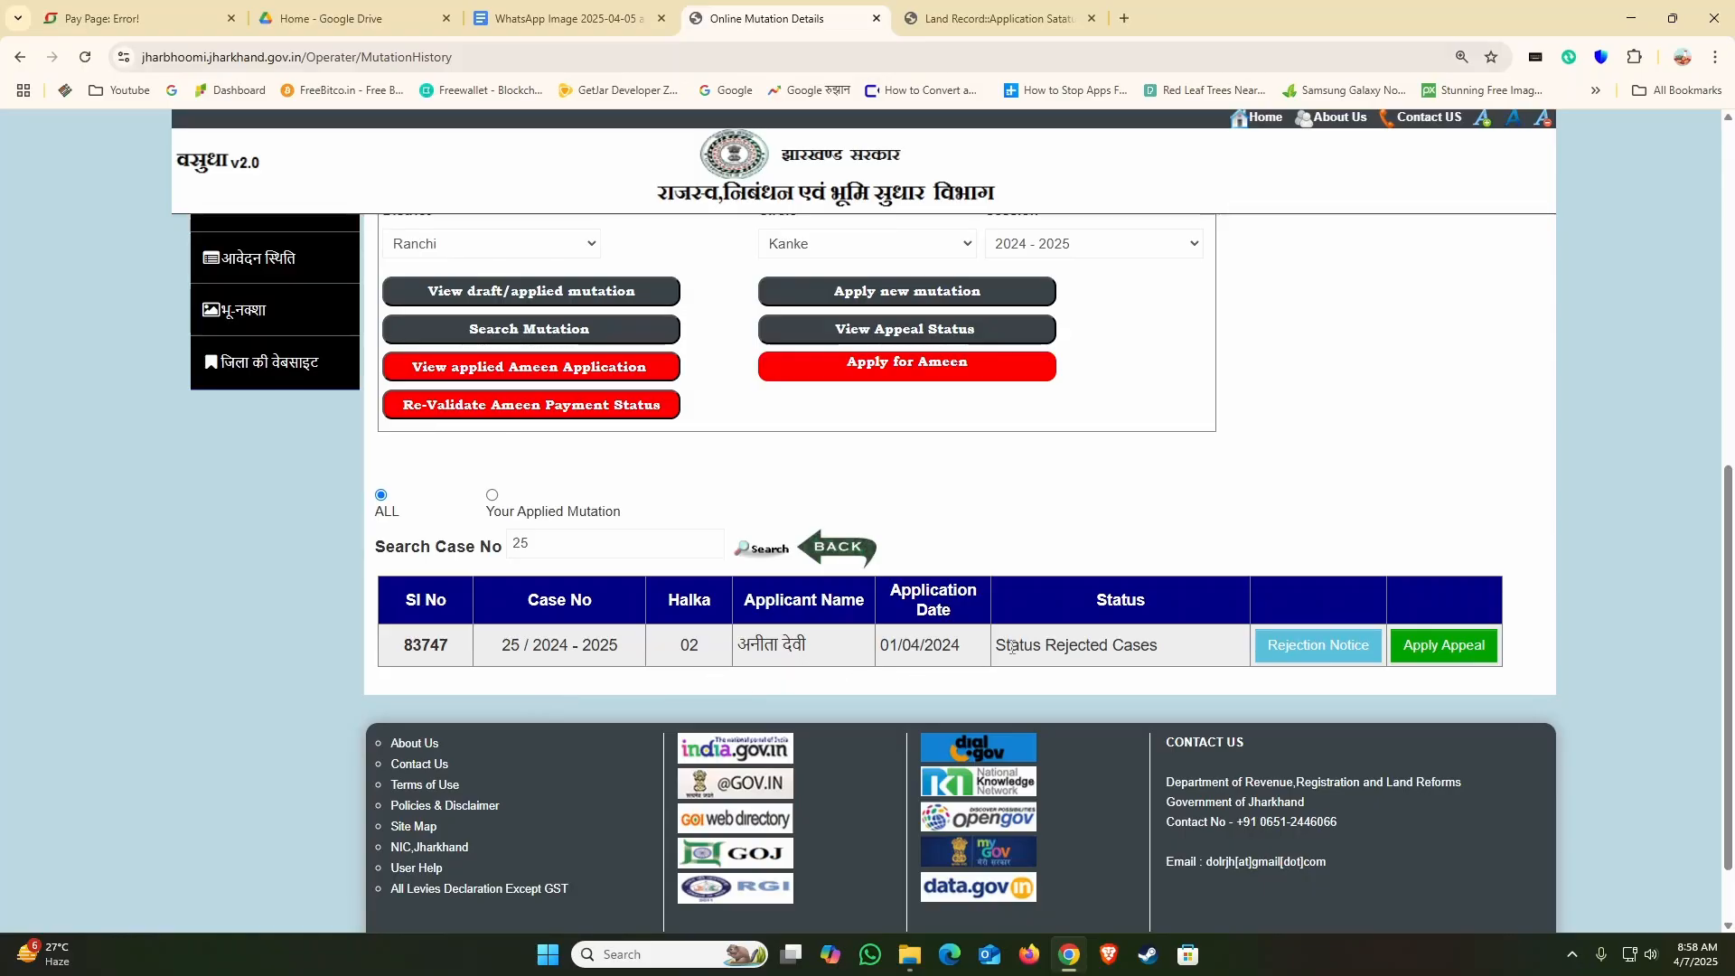
pyautogui.moveTo(997, 645); pyautogui.dragTo(1163, 657)
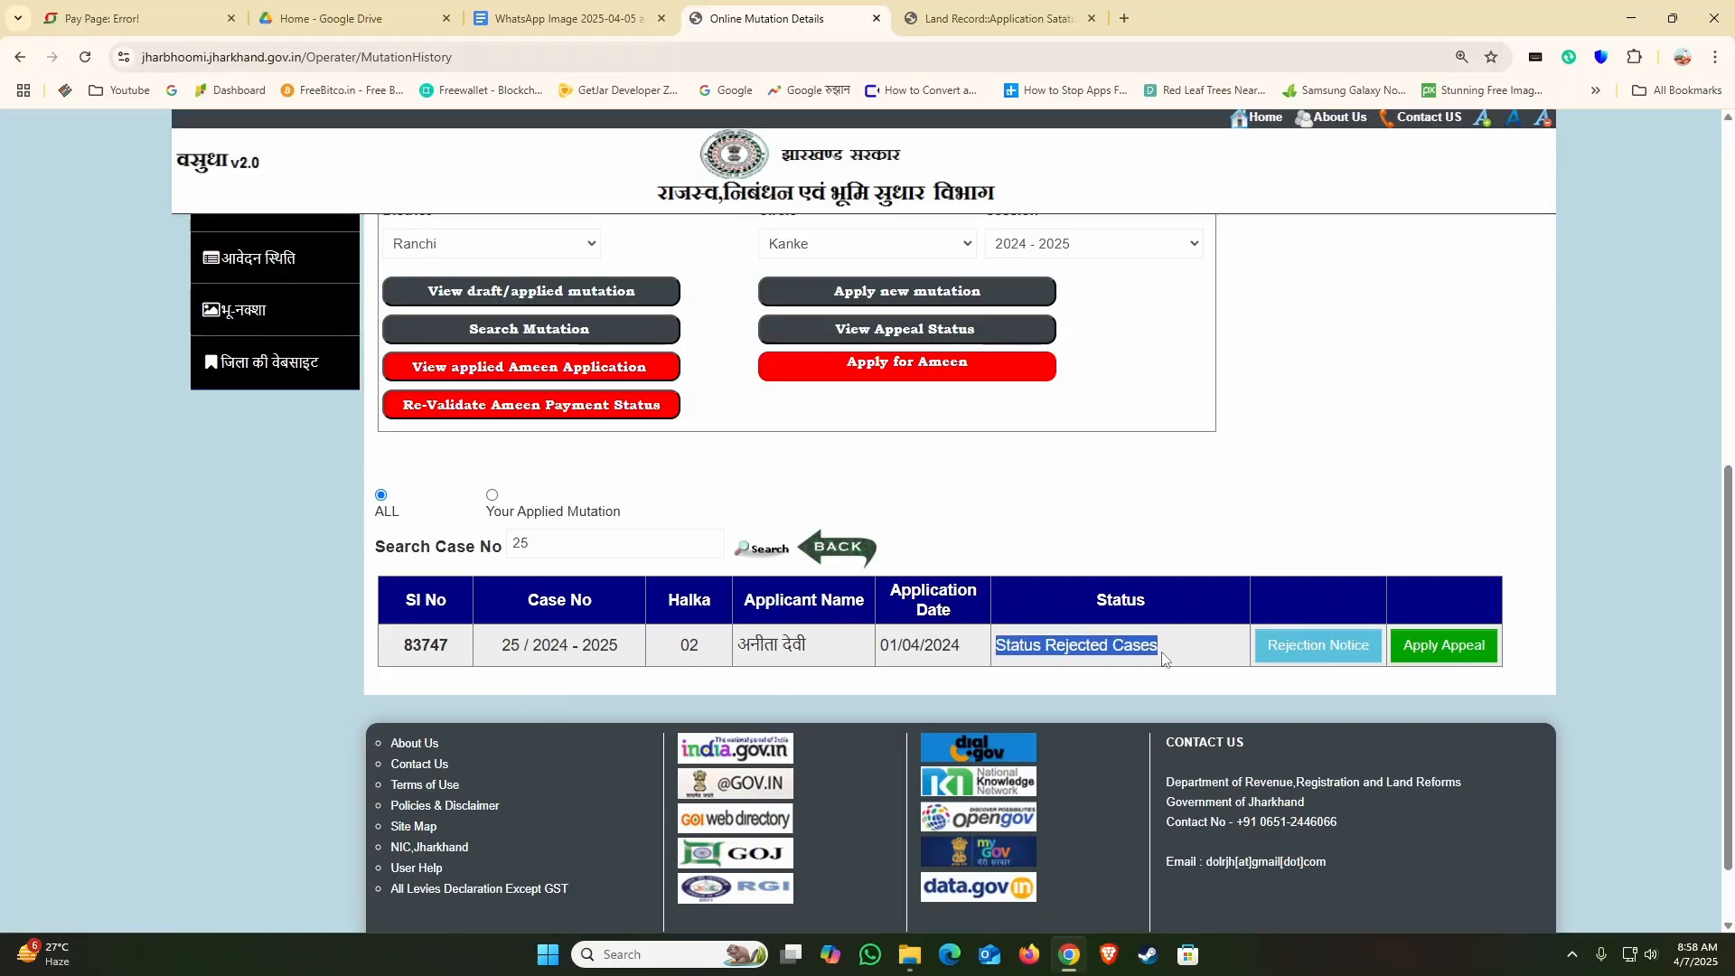
pyautogui.click(1062, 659)
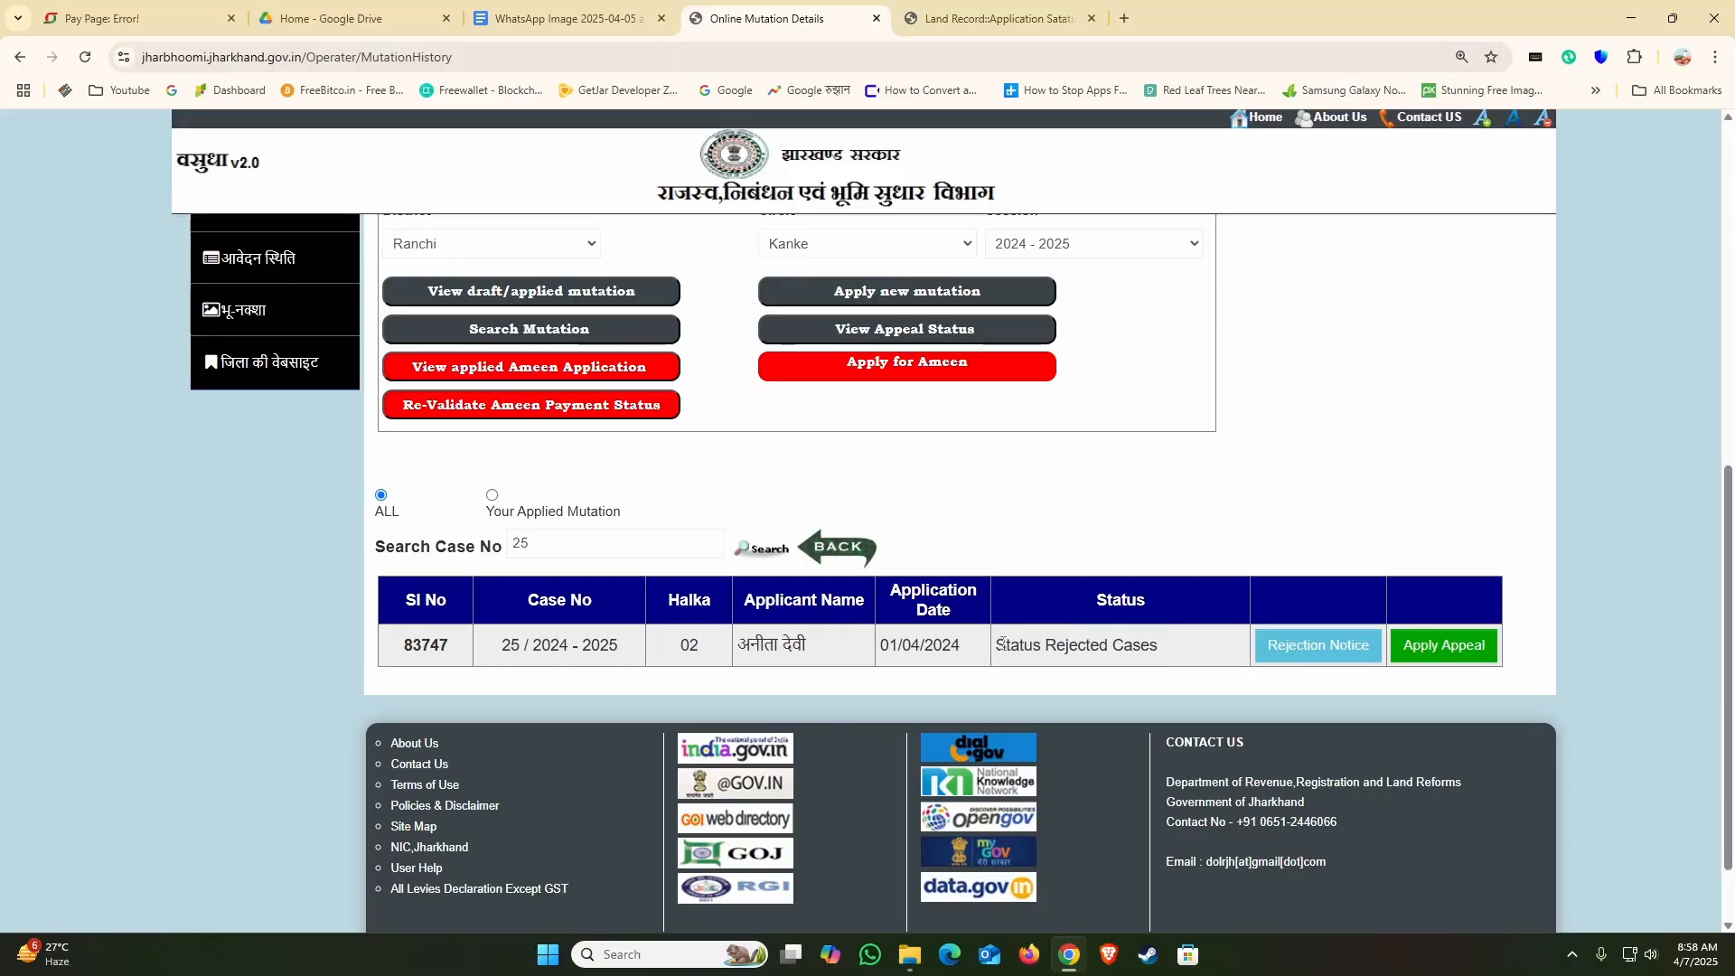
pyautogui.moveTo(1000, 643); pyautogui.dragTo(1171, 655)
pyautogui.click(1128, 667)
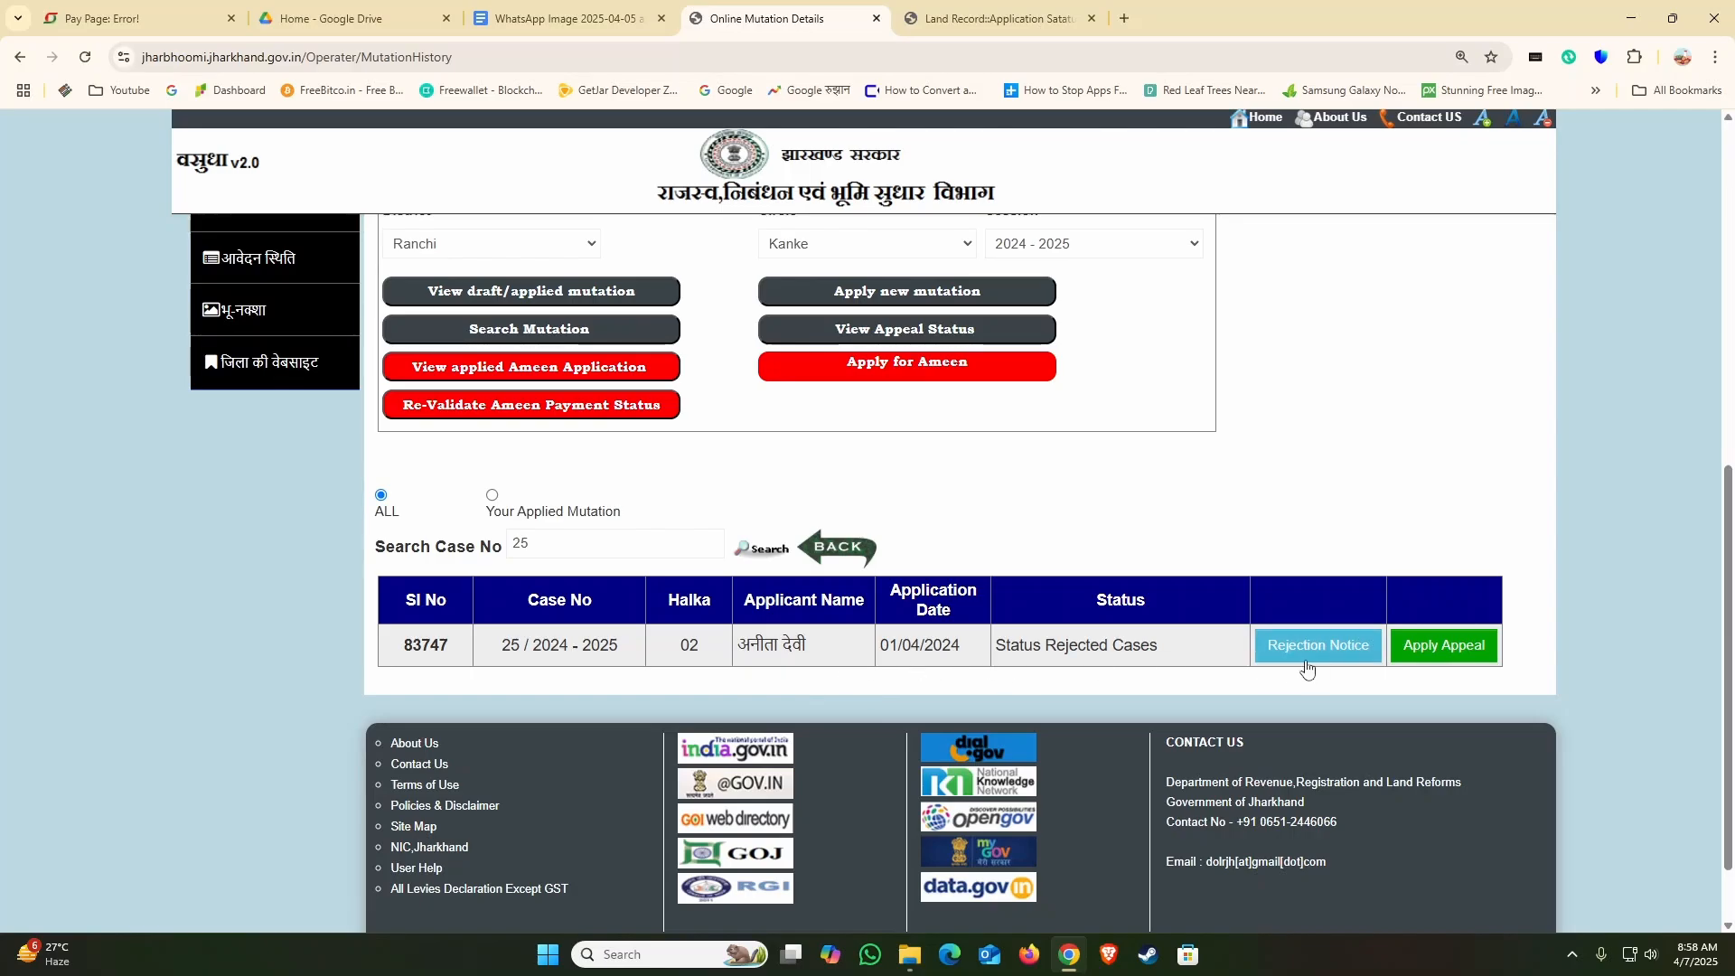
# Step: Open the appeal form for the rejected case and look over its case details and applicant fields
pyautogui.click(1415, 660)
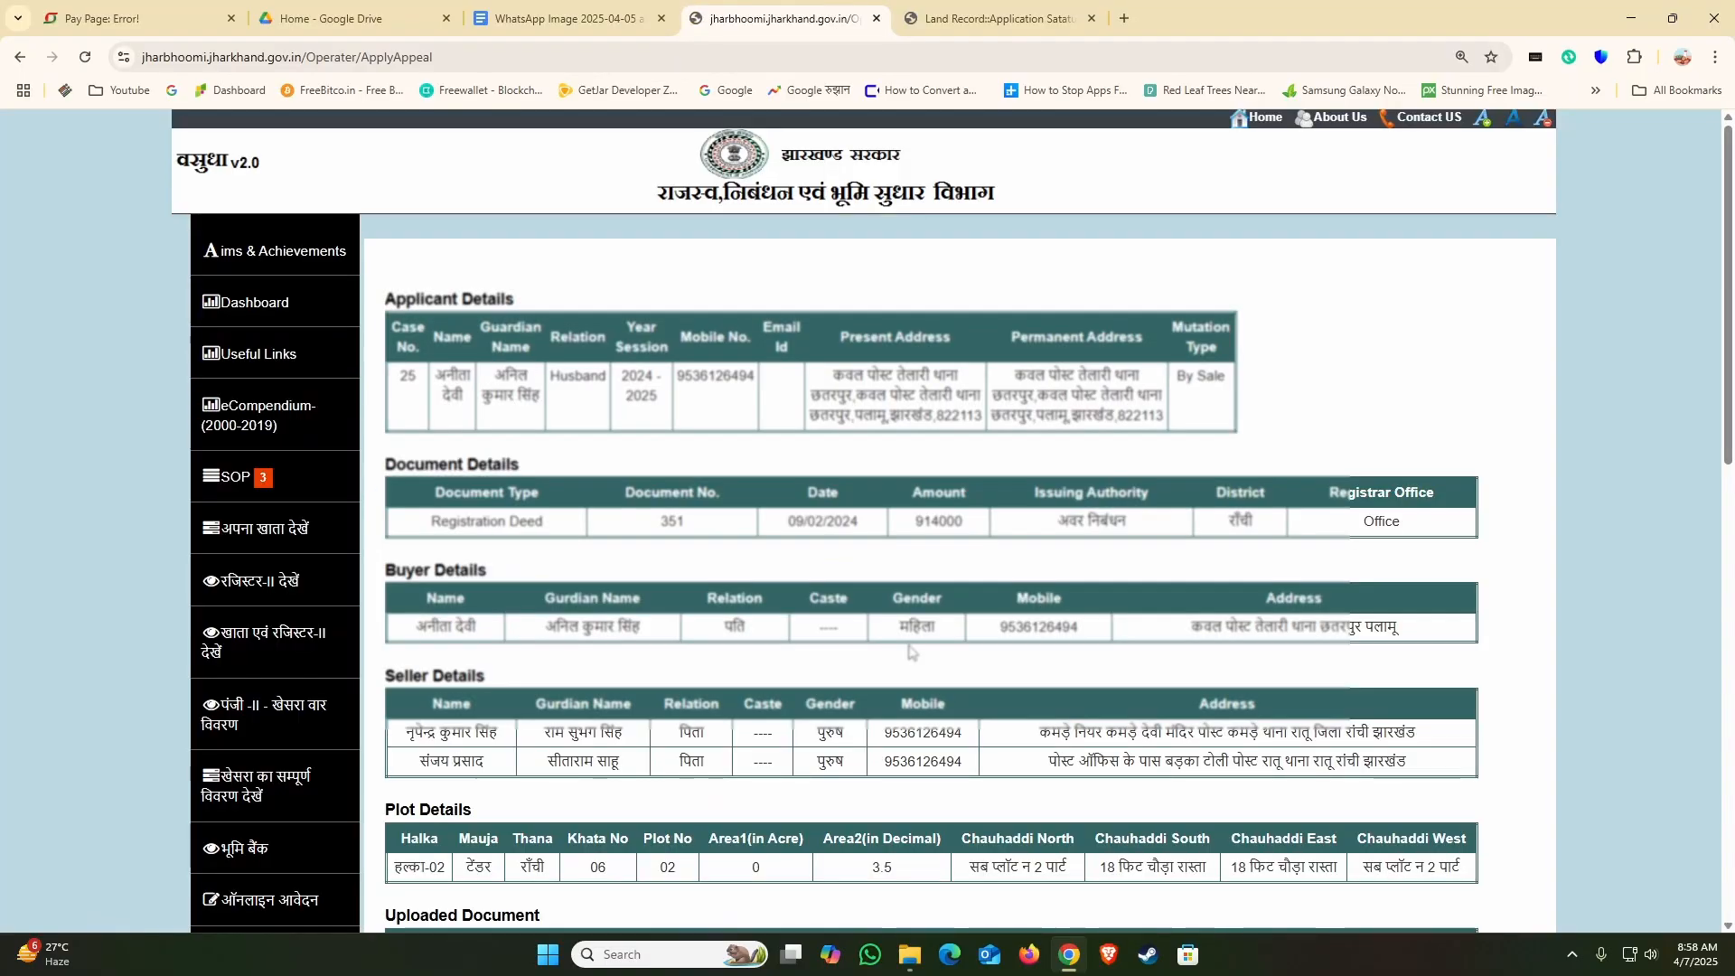
pyautogui.scroll(-4, 1114, 553)
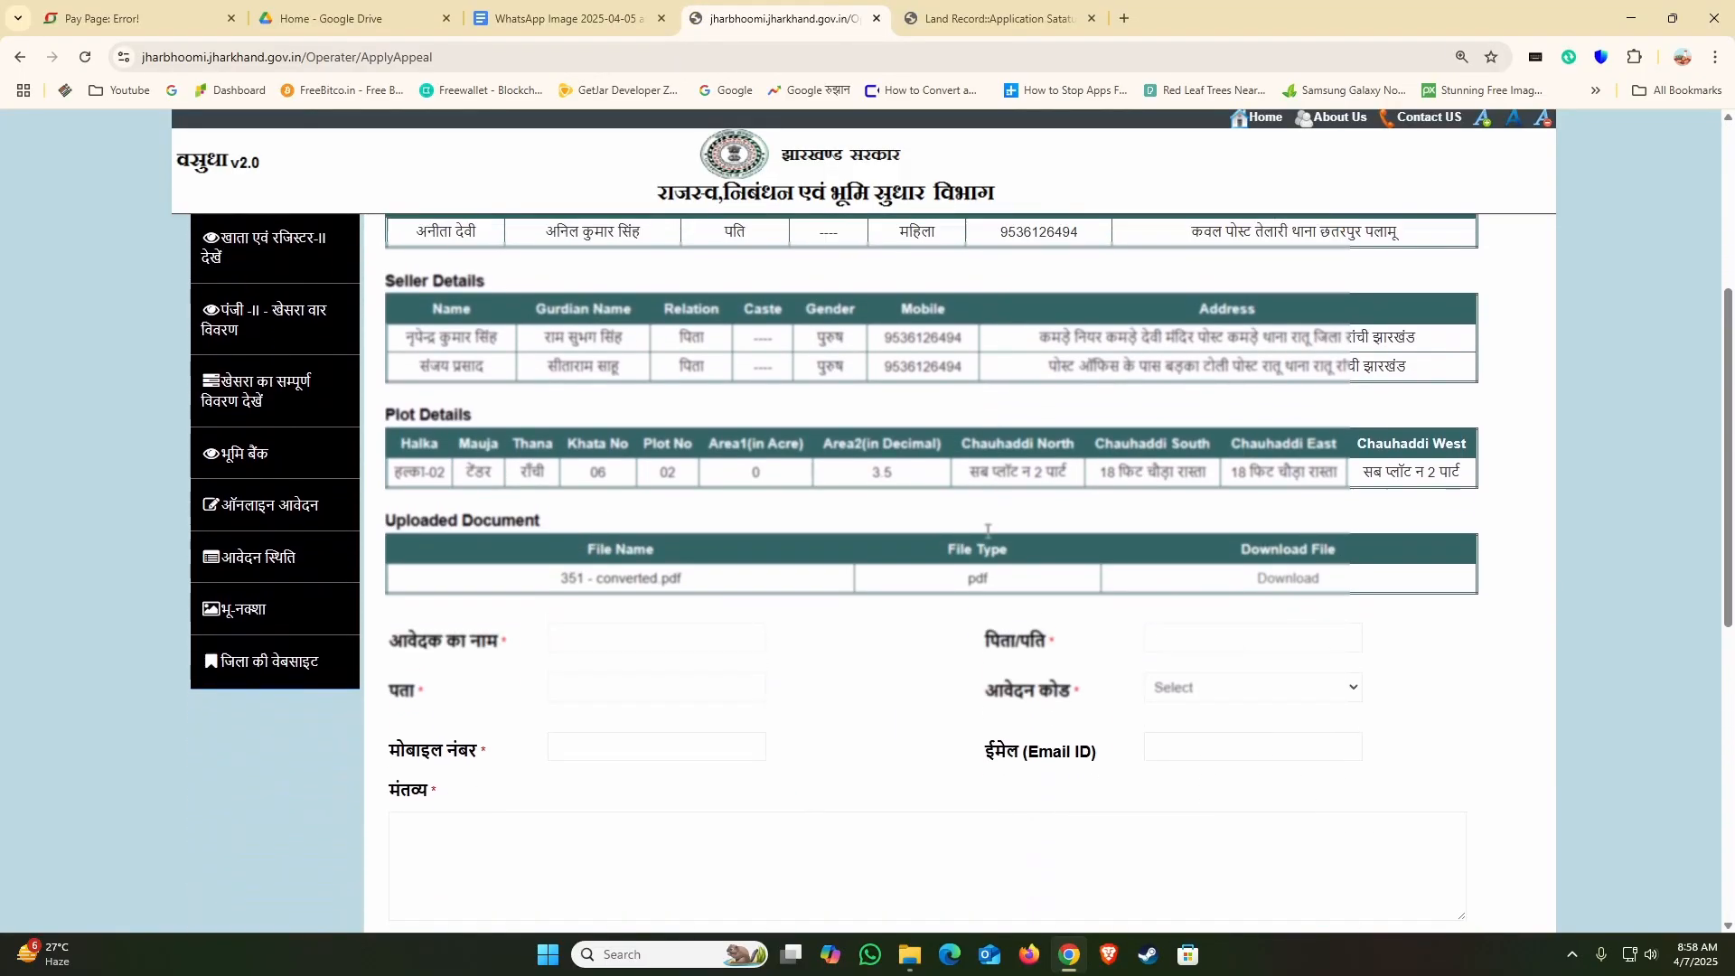
pyautogui.scroll(-3, 987, 530)
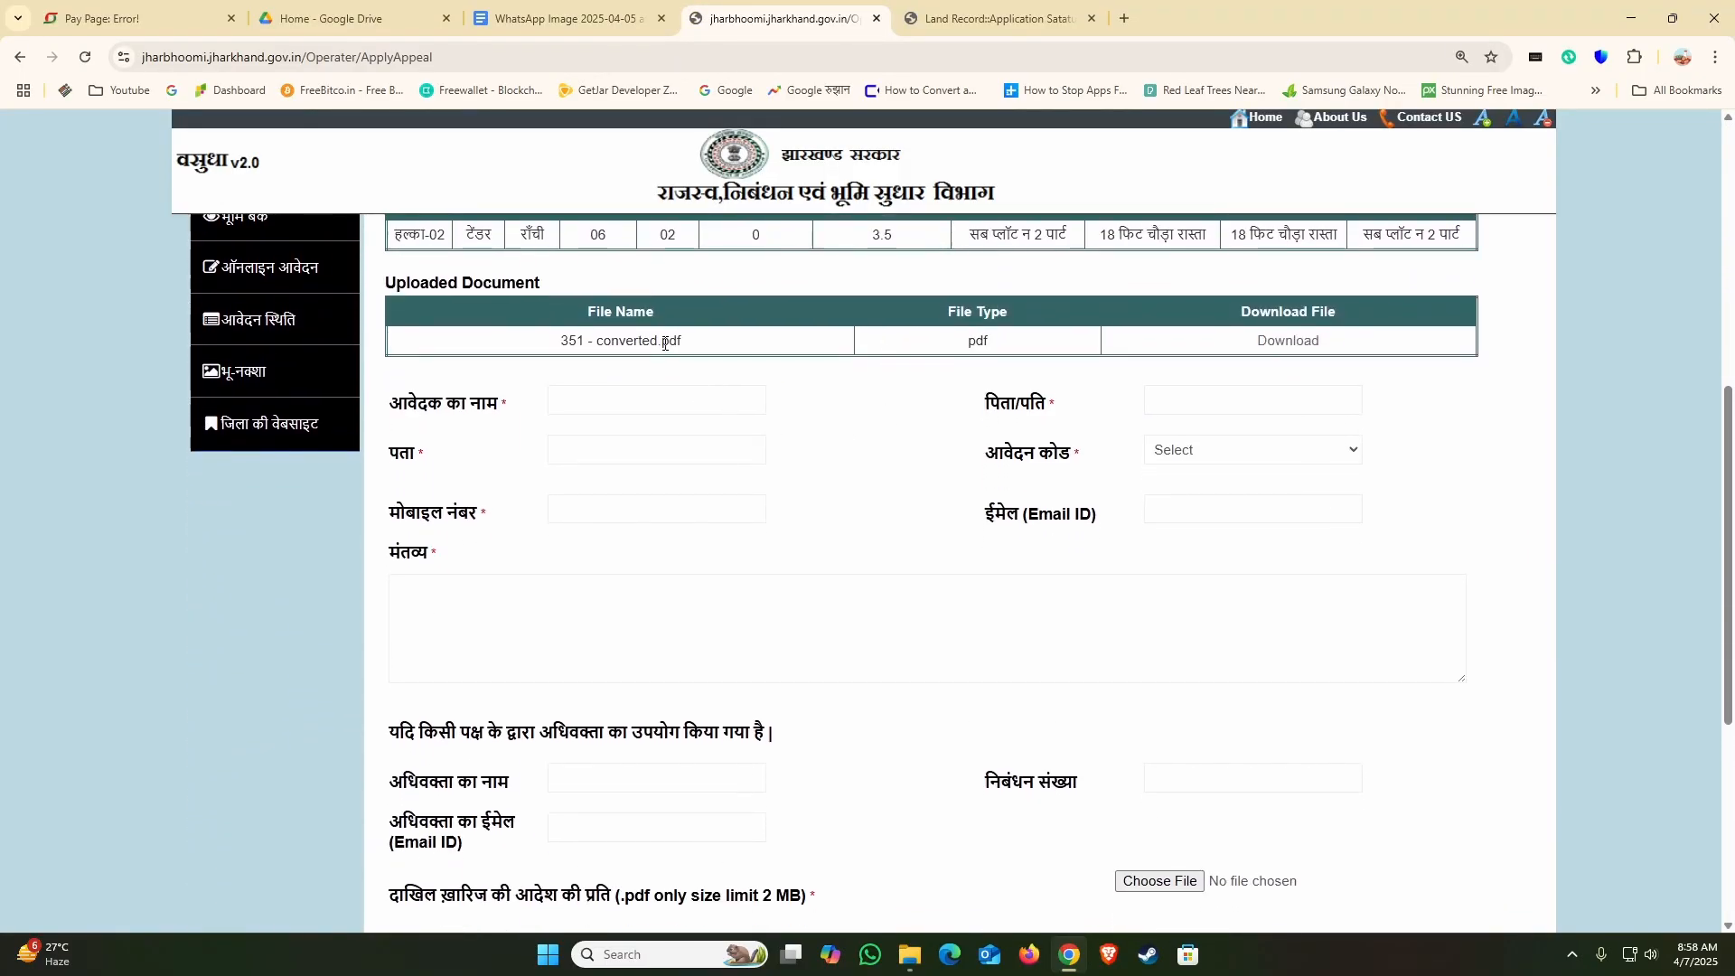
pyautogui.click(650, 403)
pyautogui.click(1193, 404)
pyautogui.click(593, 453)
pyautogui.click(1169, 391)
pyautogui.scroll(-1, 1225, 497)
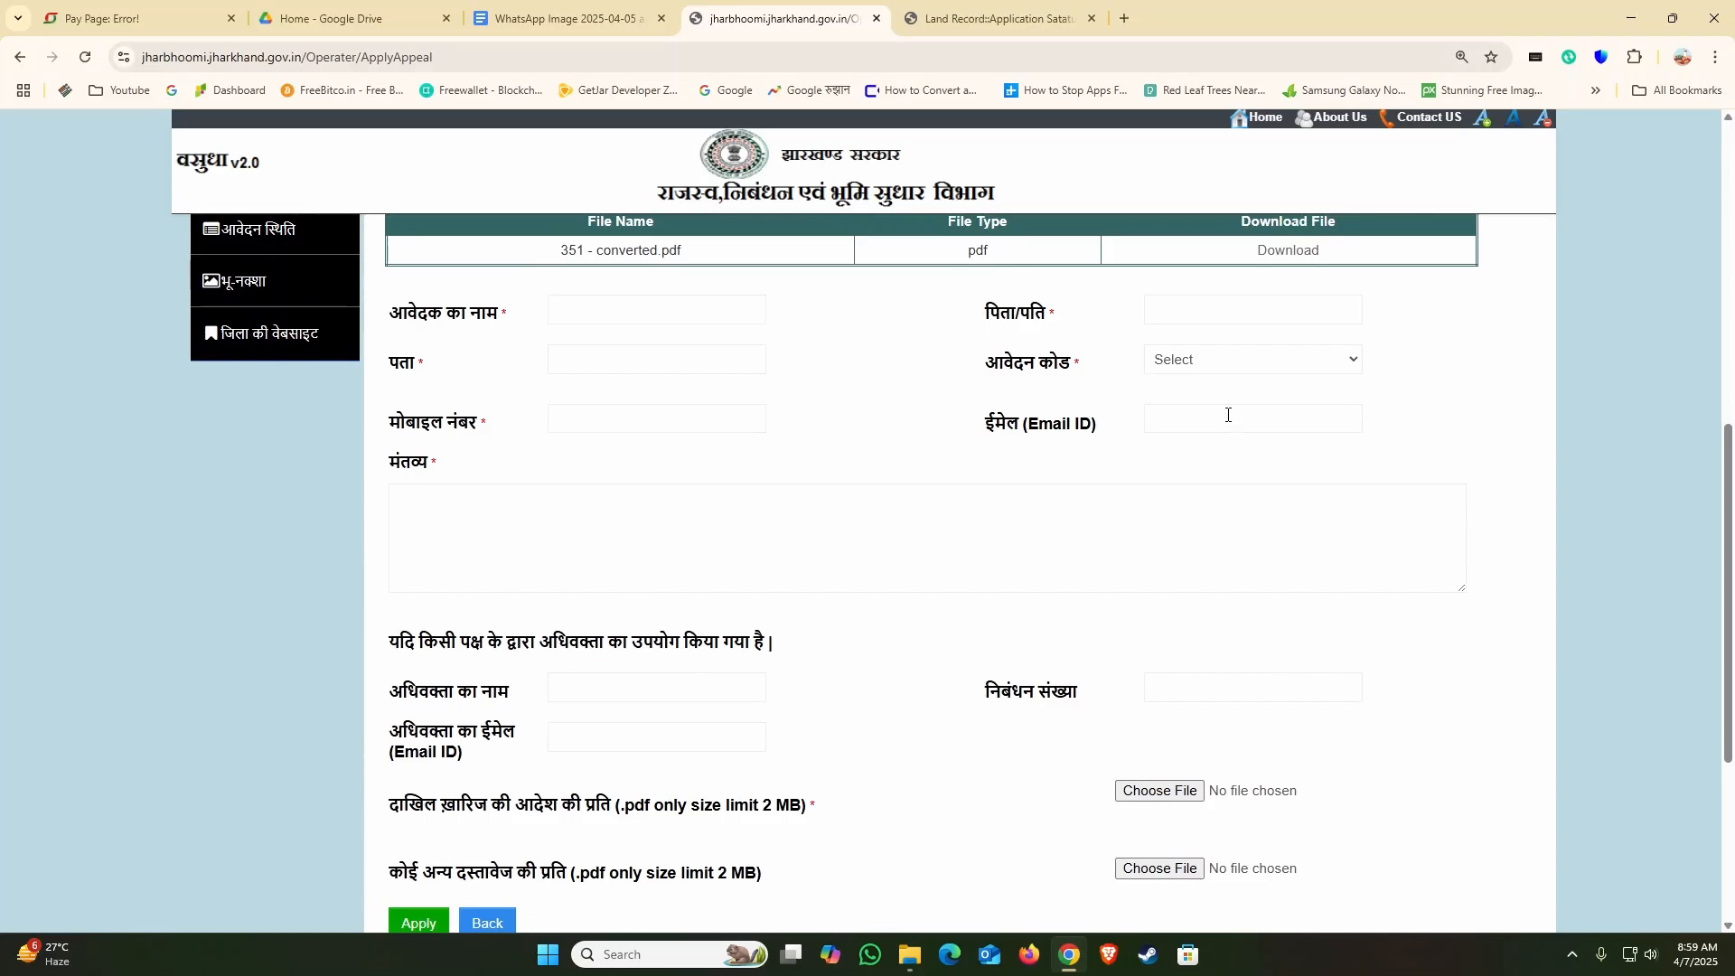
# Step: Set the appeal's आवेदन कोड to अस्वीकृत वाद संख्या को वापस करने हेतु निवेदन and review the remaining remarks, advocate and document upload fields
pyautogui.click(1239, 361)
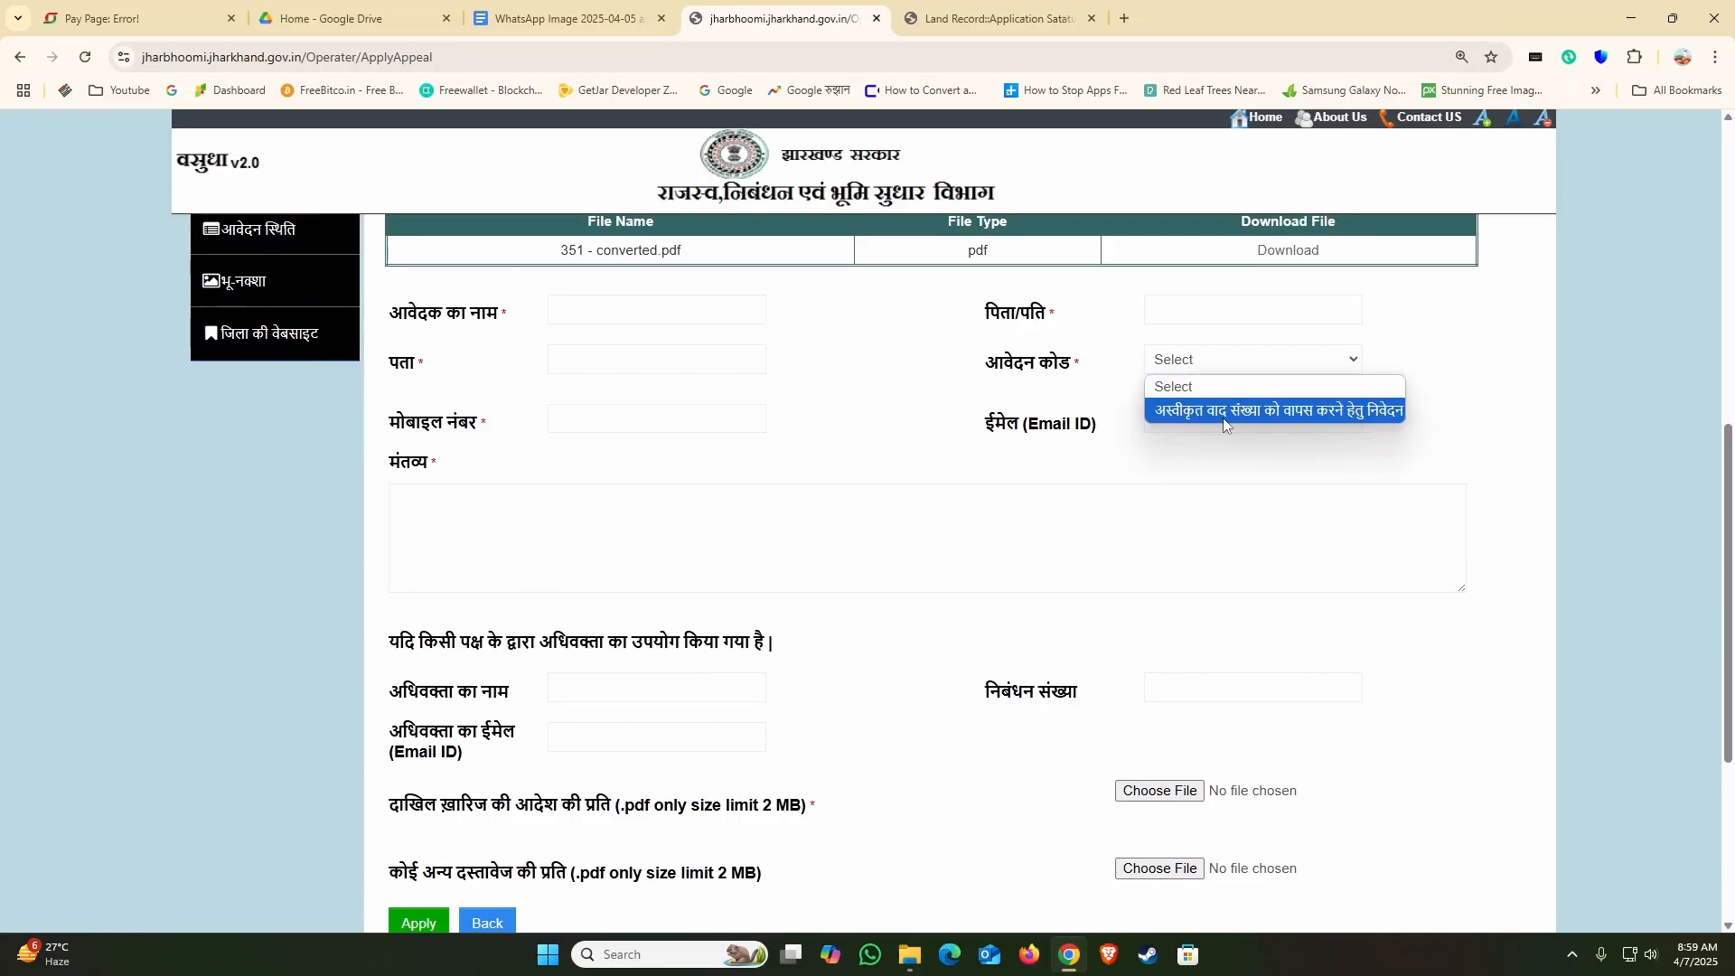
pyautogui.click(1336, 415)
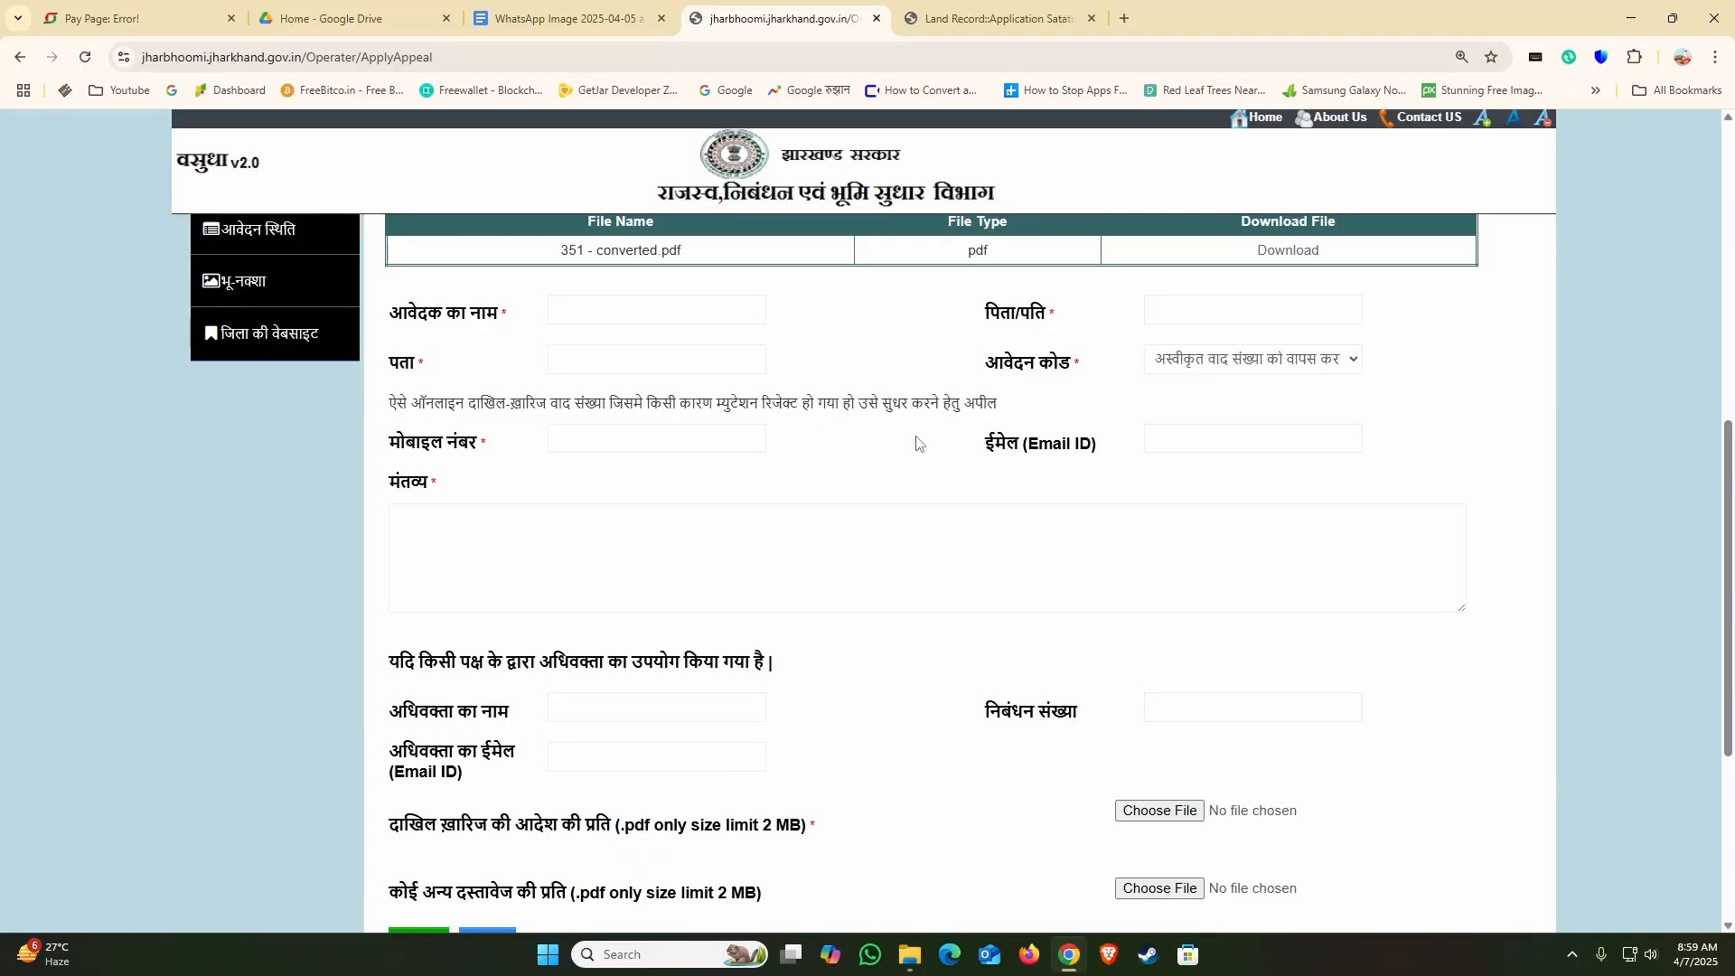
pyautogui.scroll(-2, 918, 442)
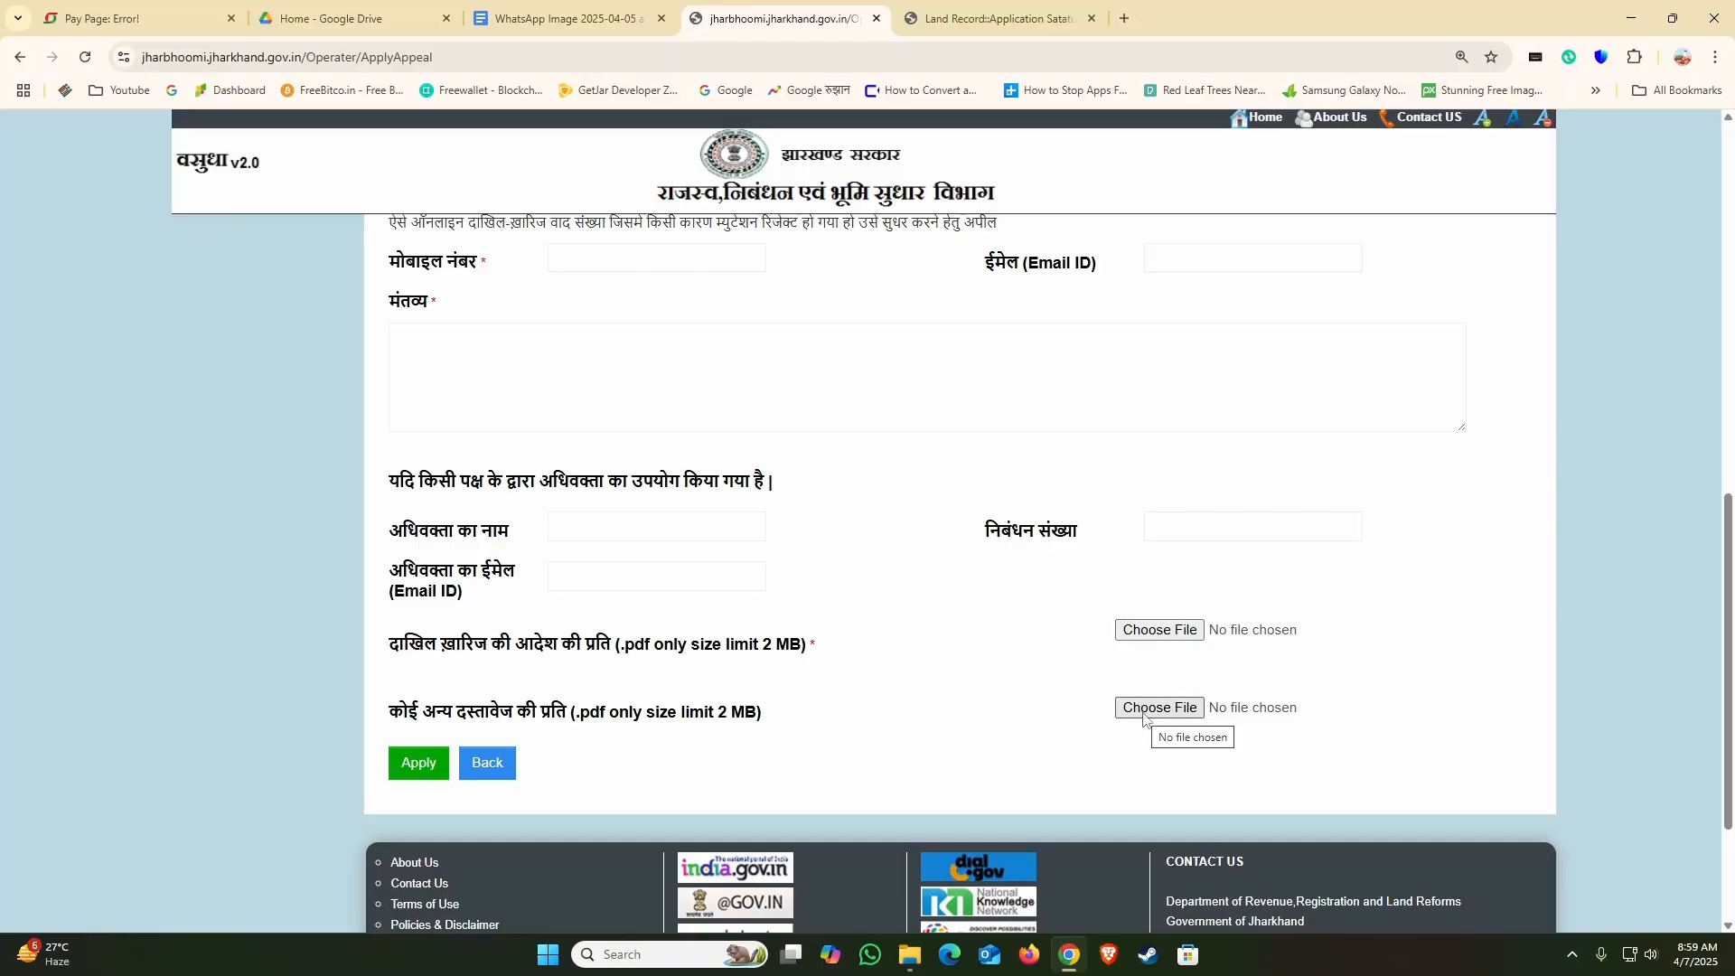
pyautogui.scroll(2, 1143, 719)
pyautogui.click(497, 560)
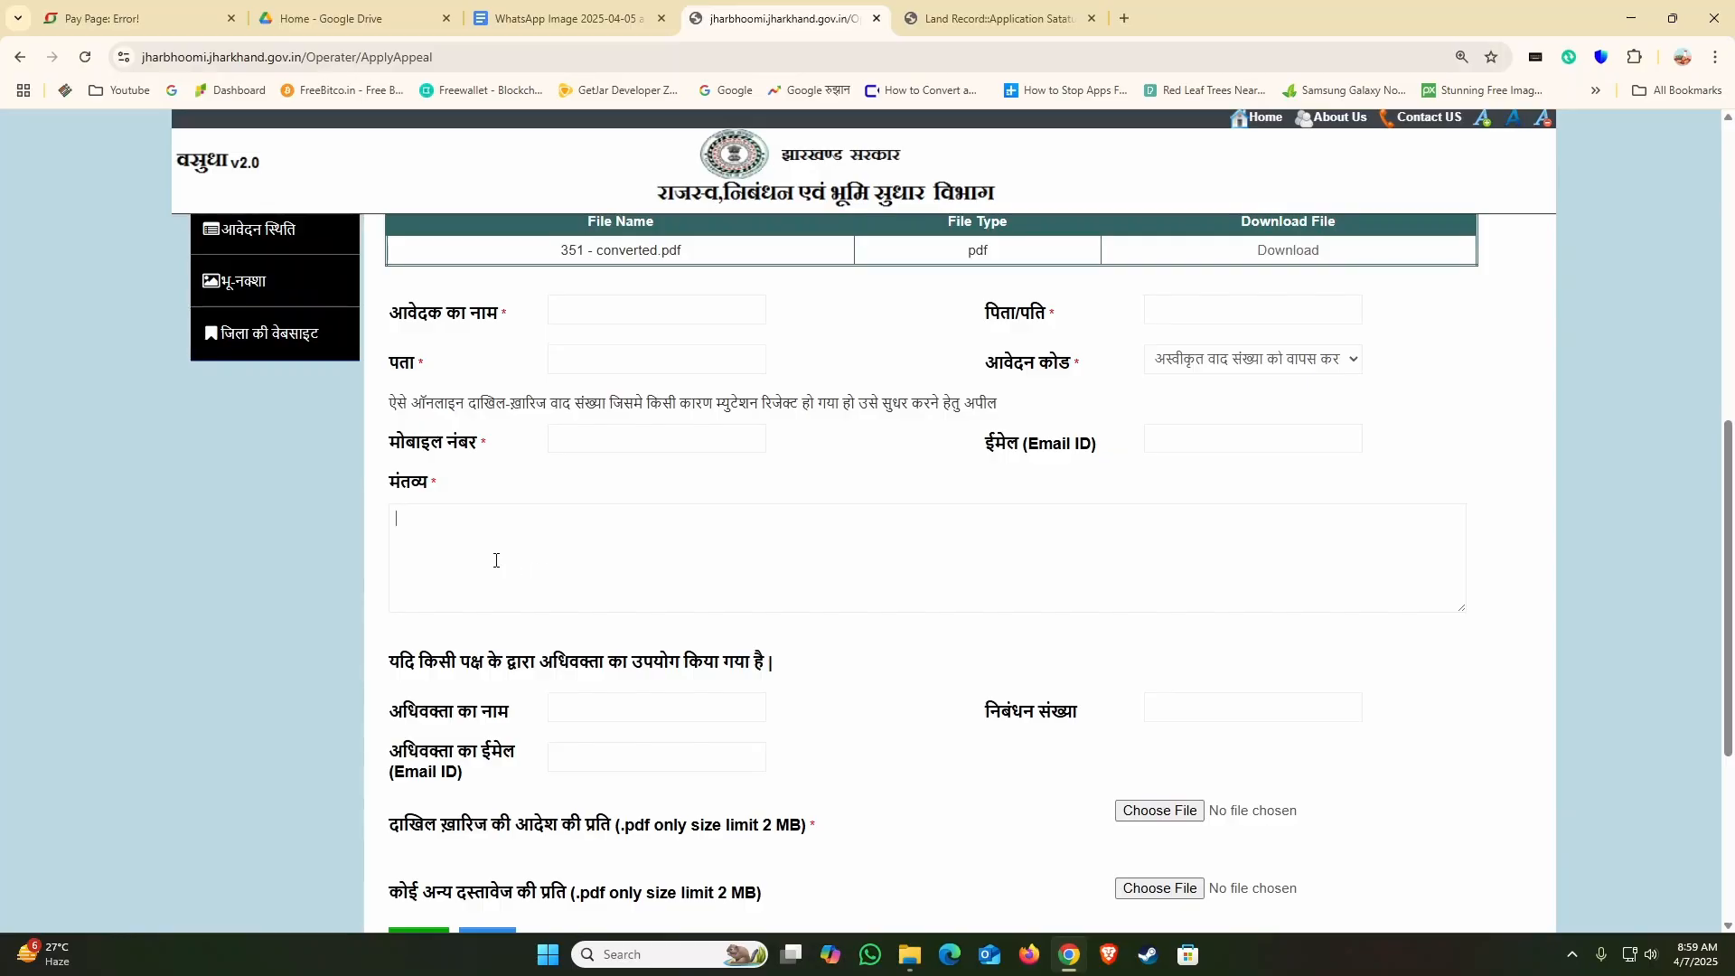
pyautogui.write('HDJSHAJSHA')
pyautogui.press('BackSpace')
pyautogui.press('BackSpace')
pyautogui.press('BackSpace')
pyautogui.press('BackSpace')
pyautogui.press('BackSpace')
pyautogui.press('BackSpace')
pyautogui.press('BackSpace')
pyautogui.press('BackSpace')
pyautogui.press('BackSpace')
pyautogui.press('BackSpace')
pyautogui.scroll(-2, 945, 754)
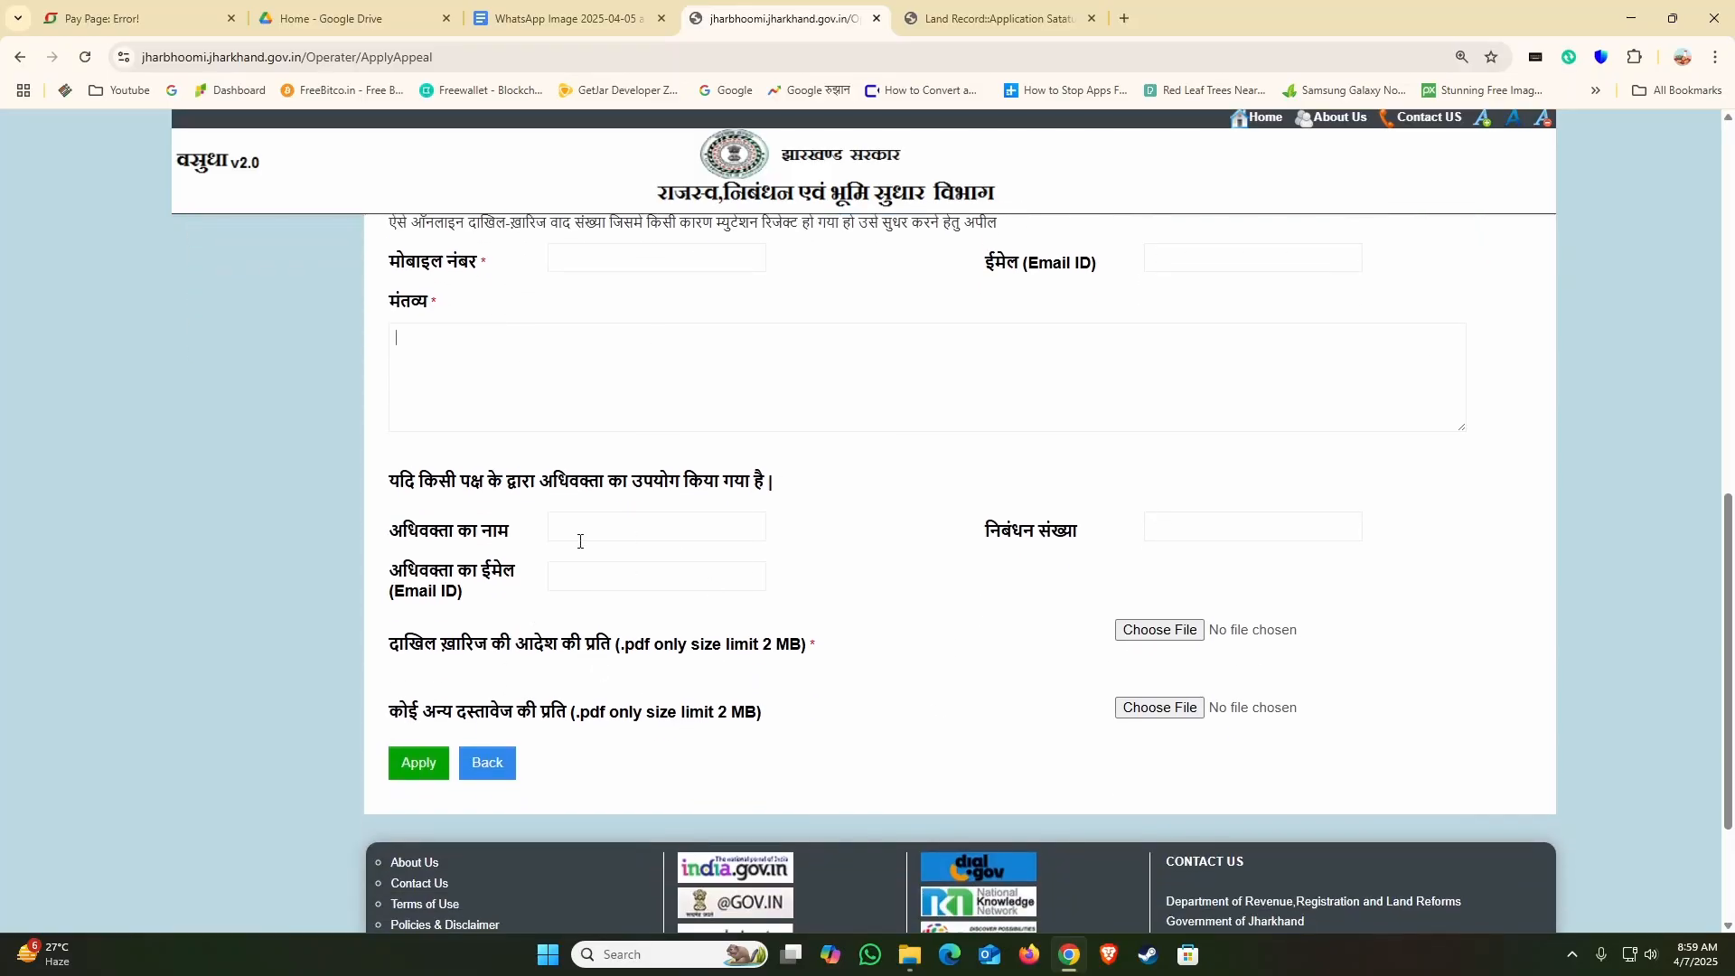
# Step: Look over the appeal form's case details and input fields once more, and return to the portal's home page
pyautogui.click(429, 771)
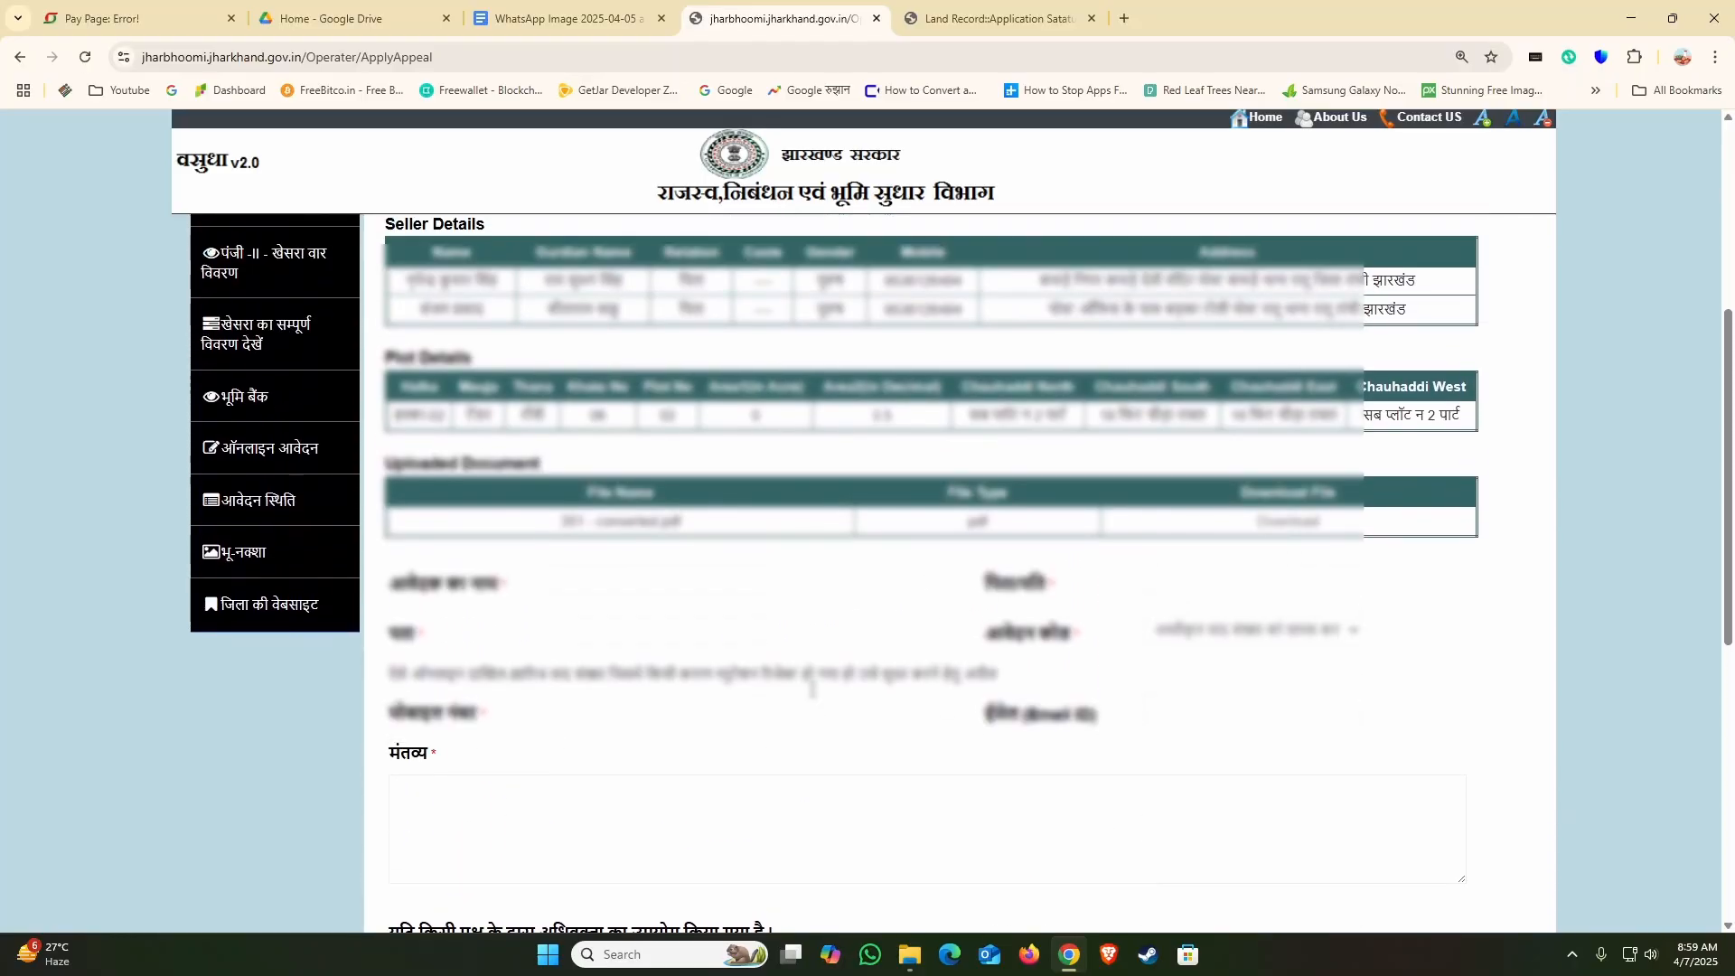
pyautogui.scroll(1, 815, 698)
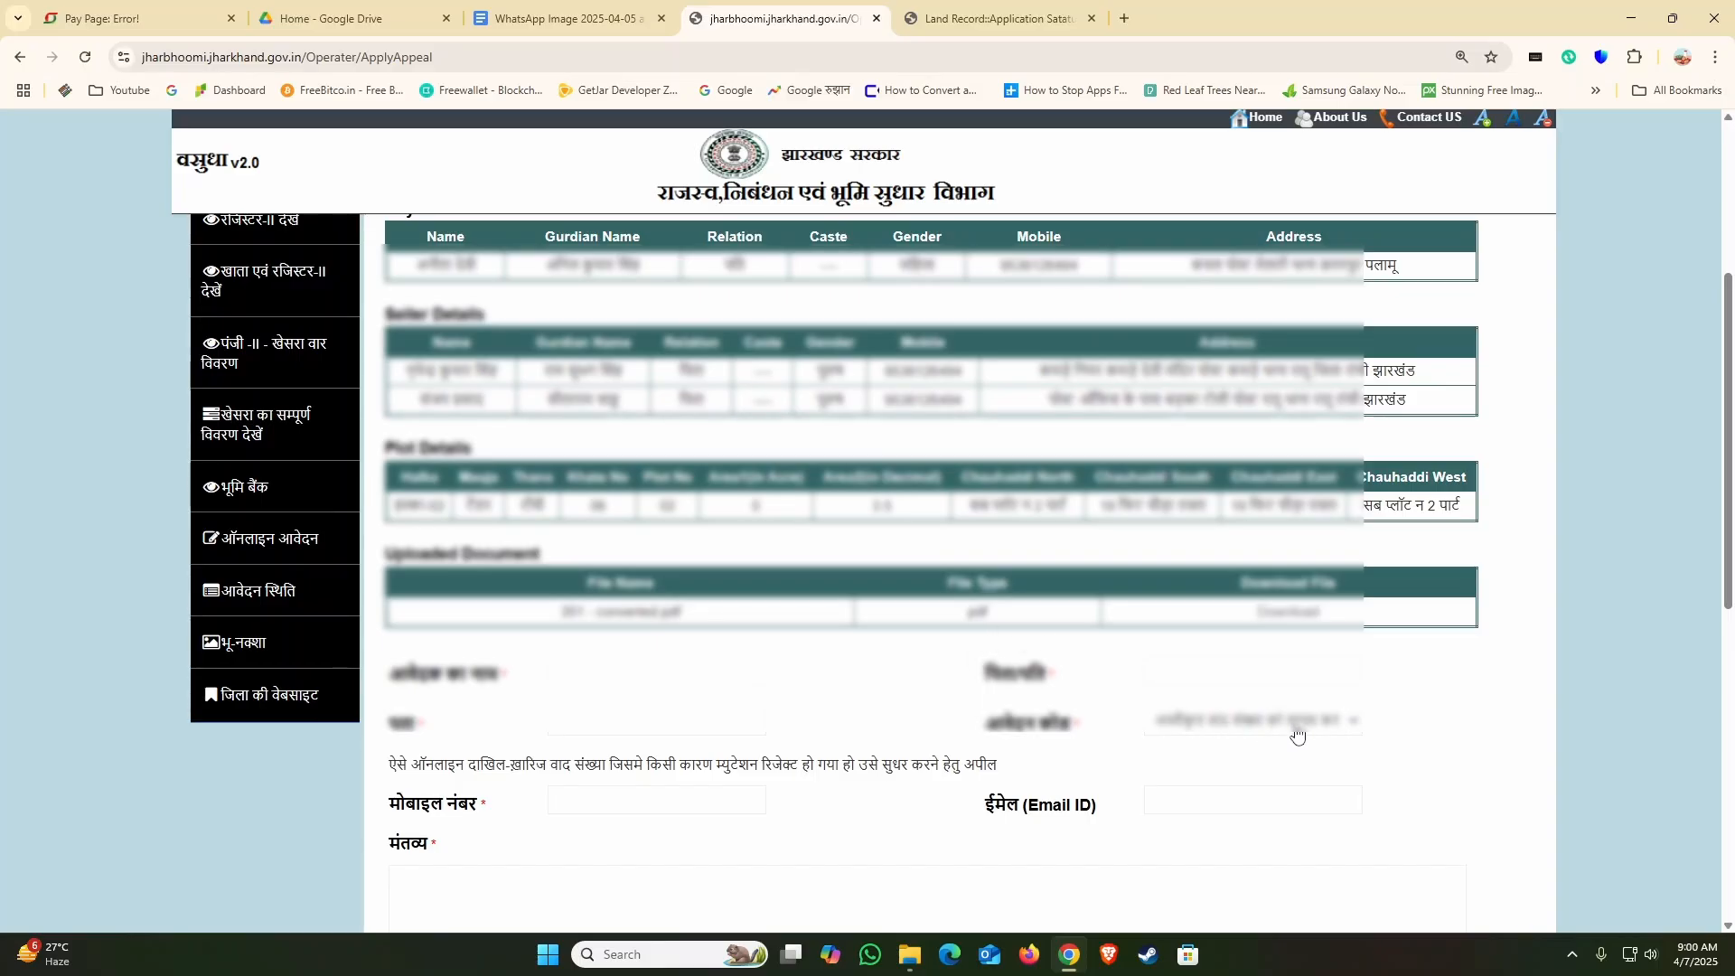
pyautogui.scroll(4, 900, 708)
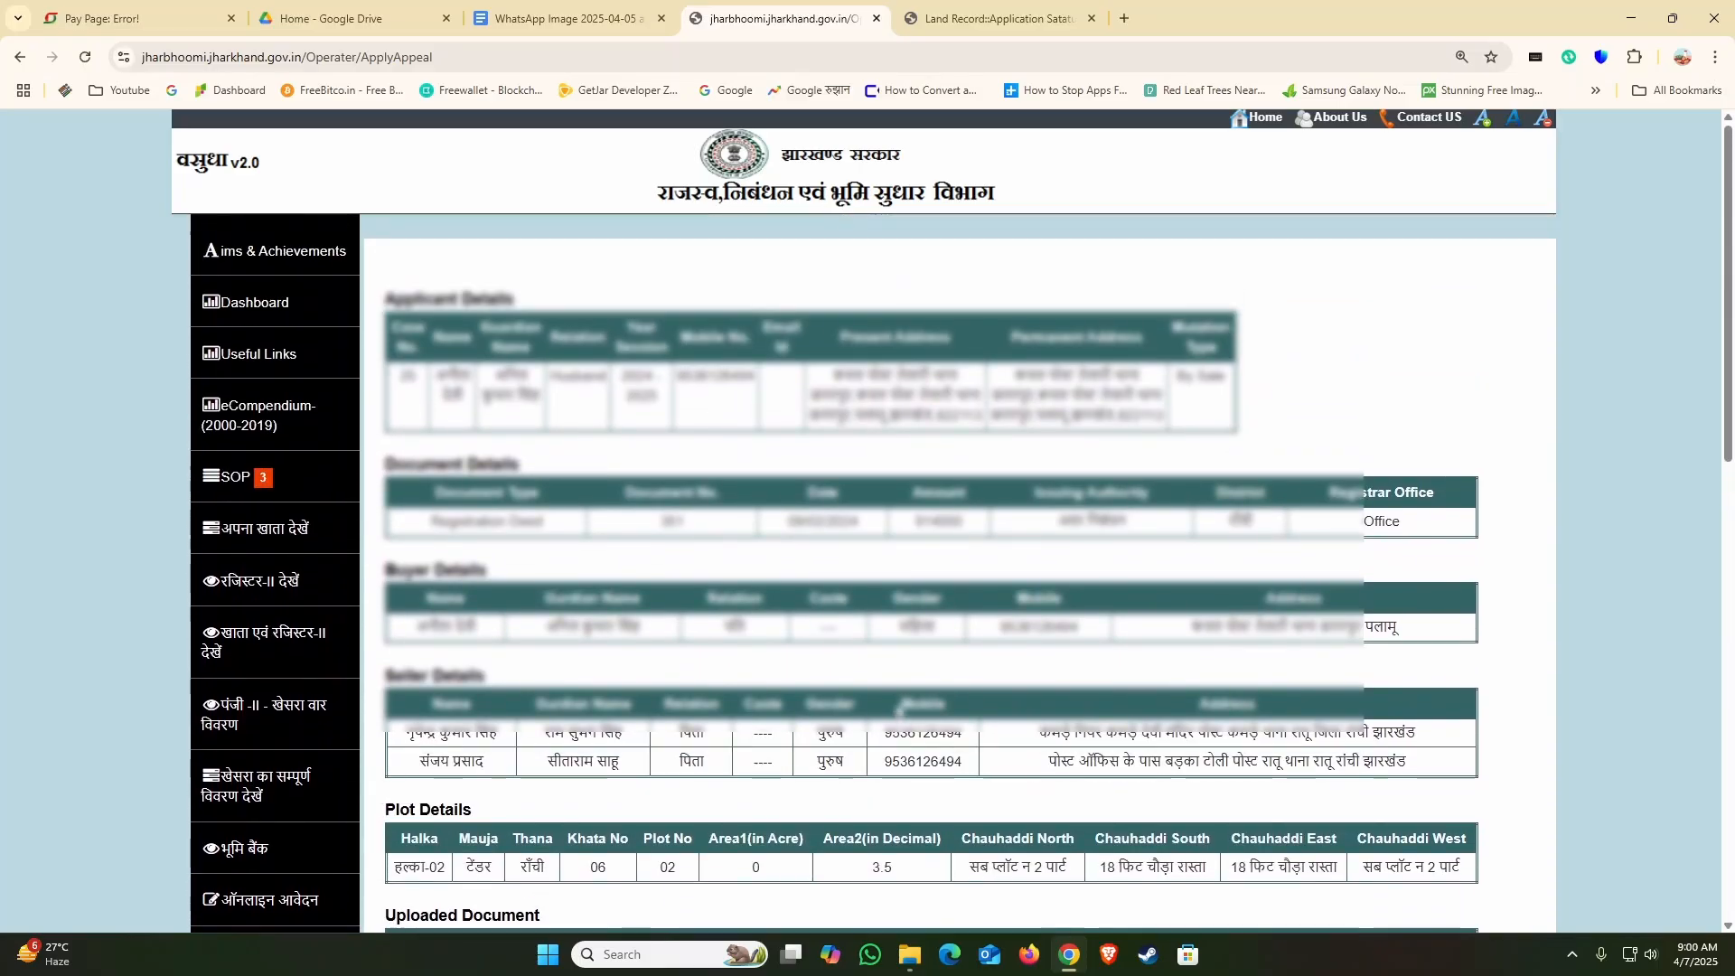
pyautogui.scroll(-1, 795, 506)
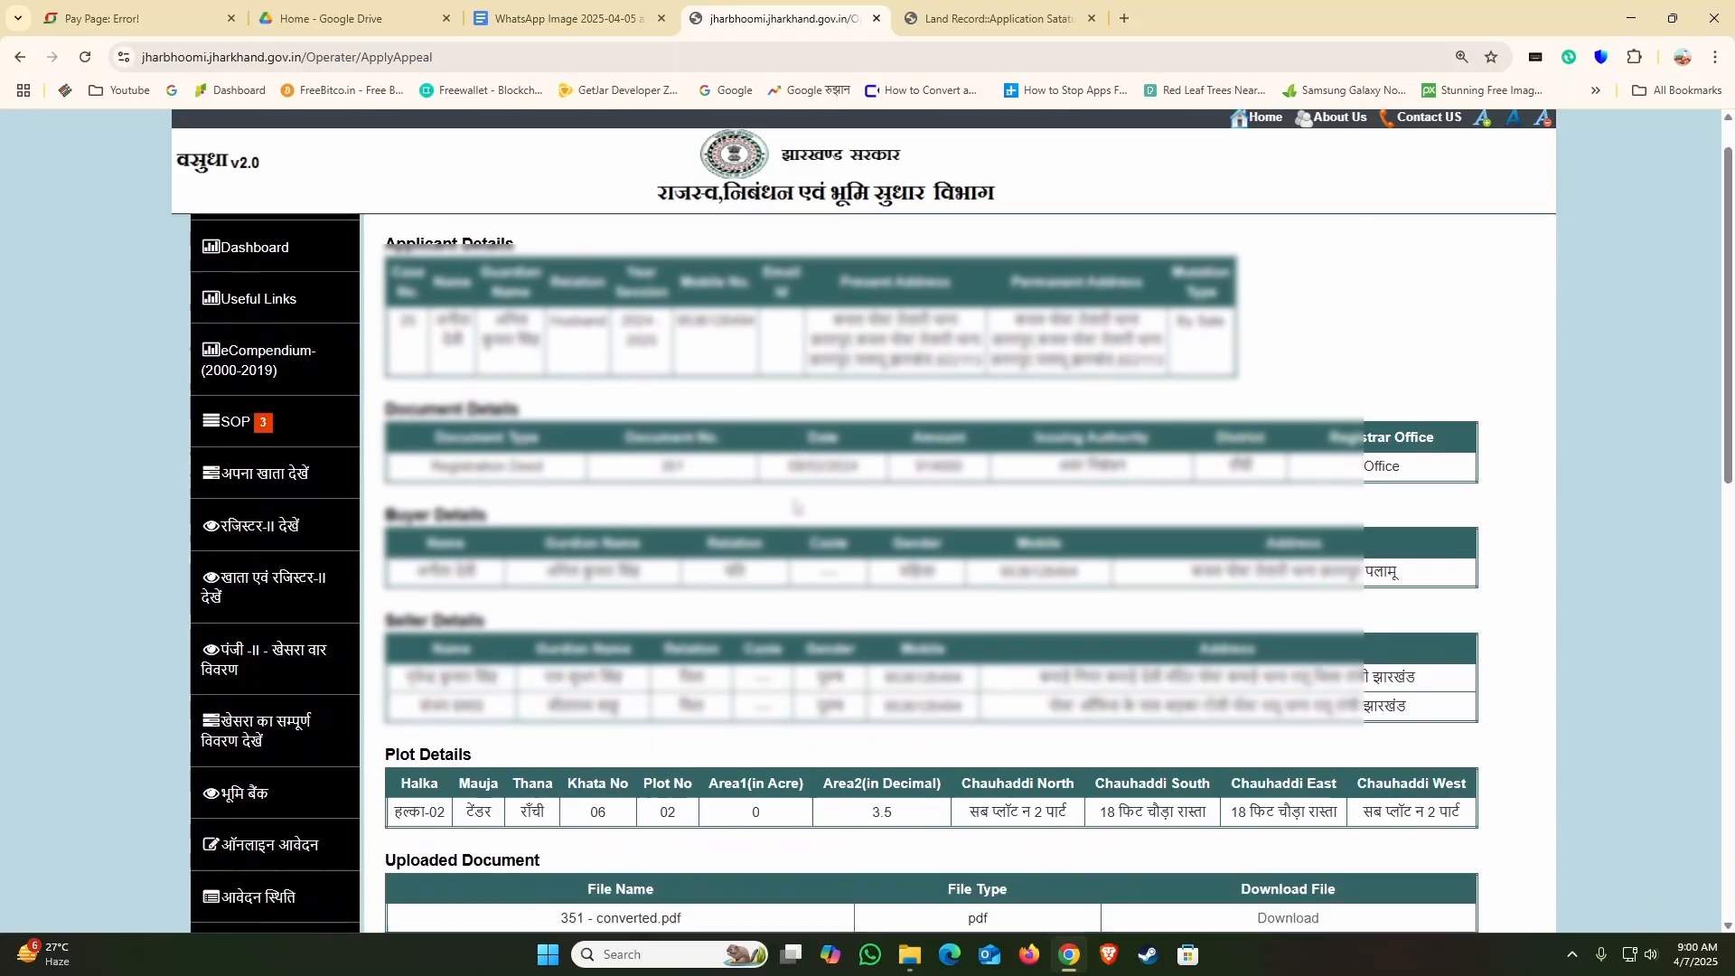
pyautogui.scroll(-6, 795, 506)
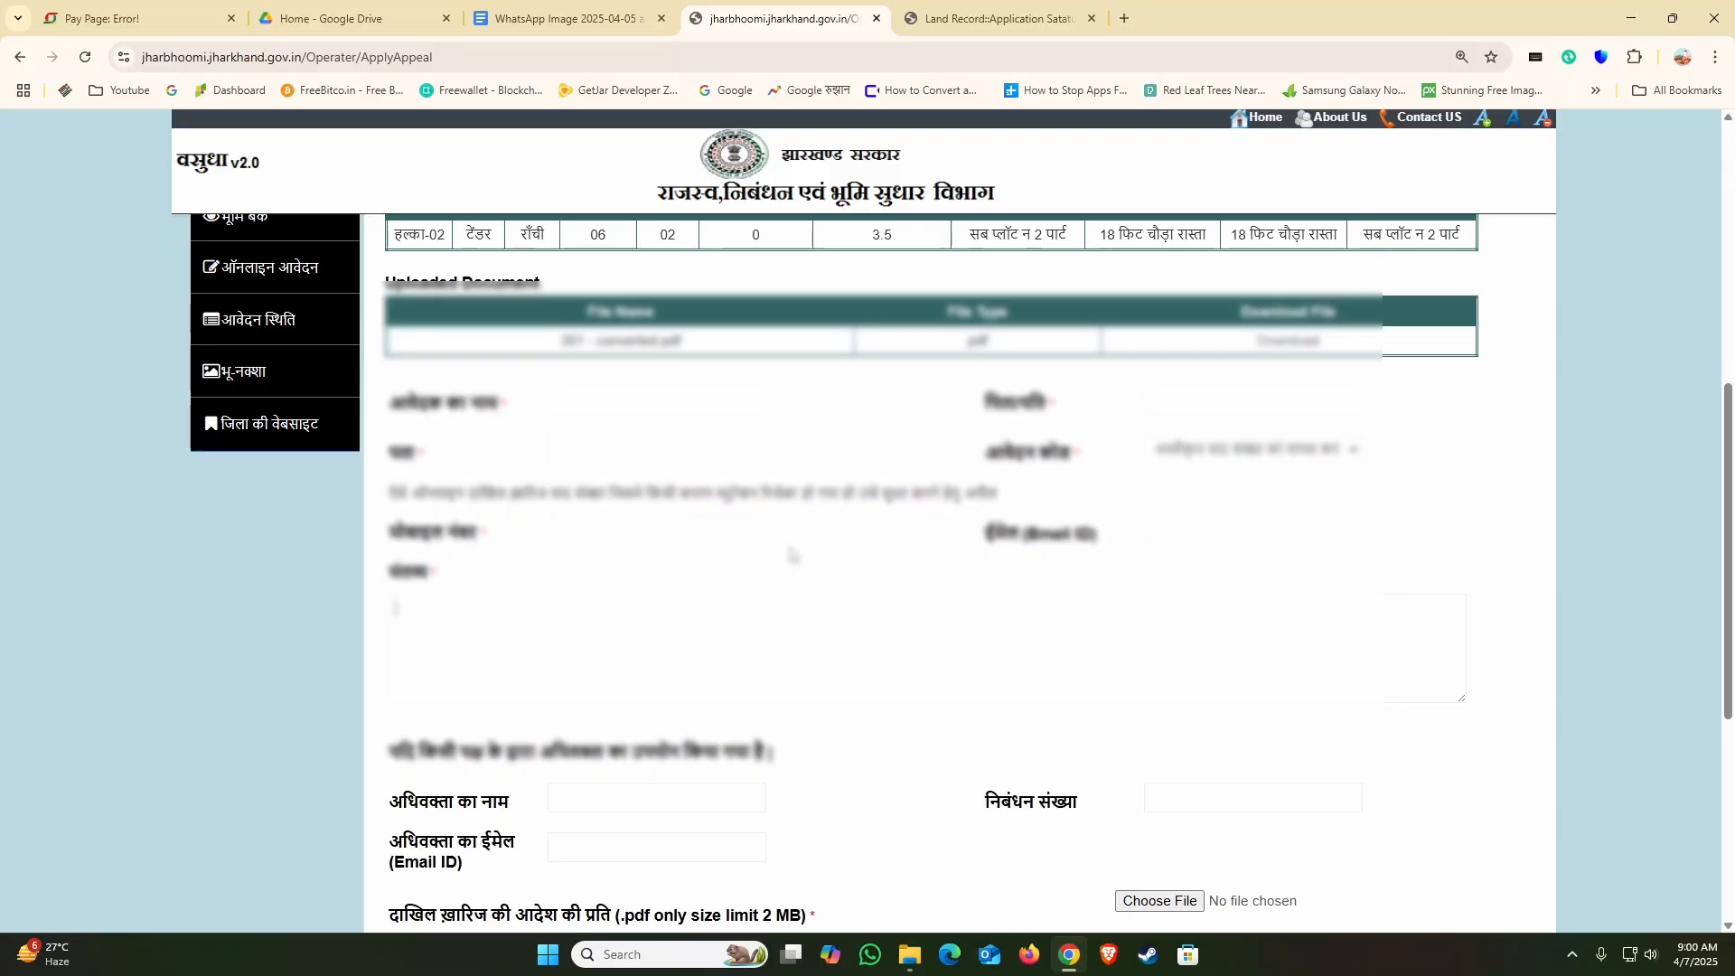
pyautogui.scroll(7, 792, 555)
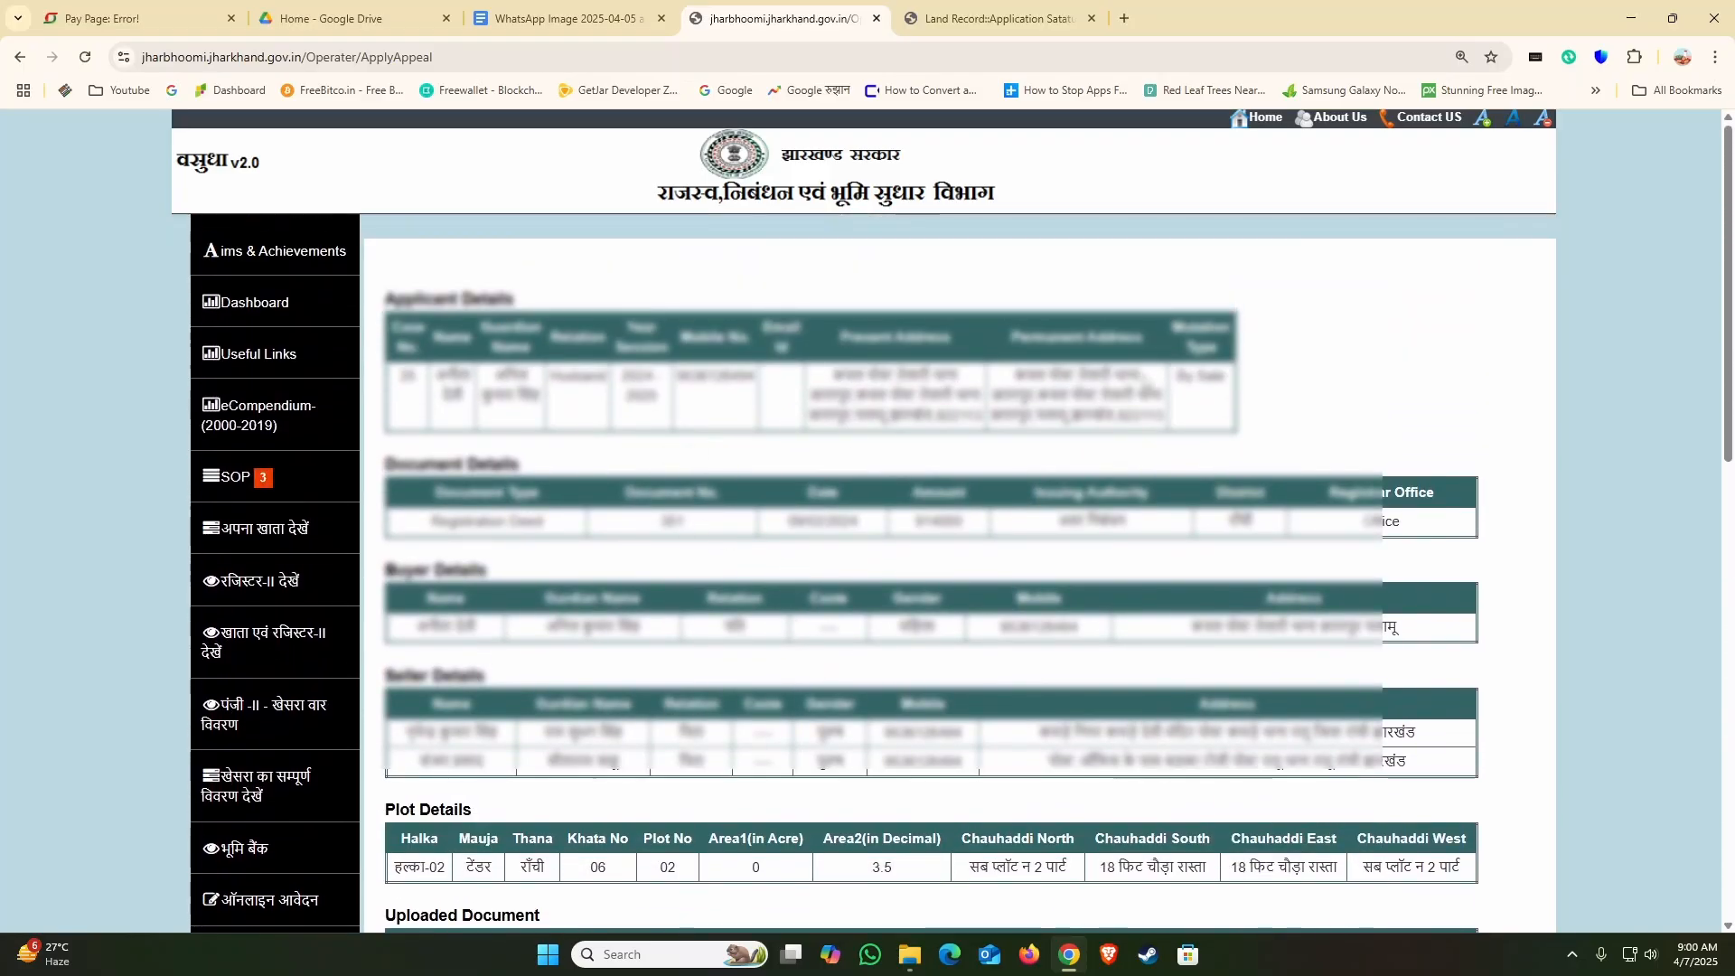
pyautogui.click(1263, 118)
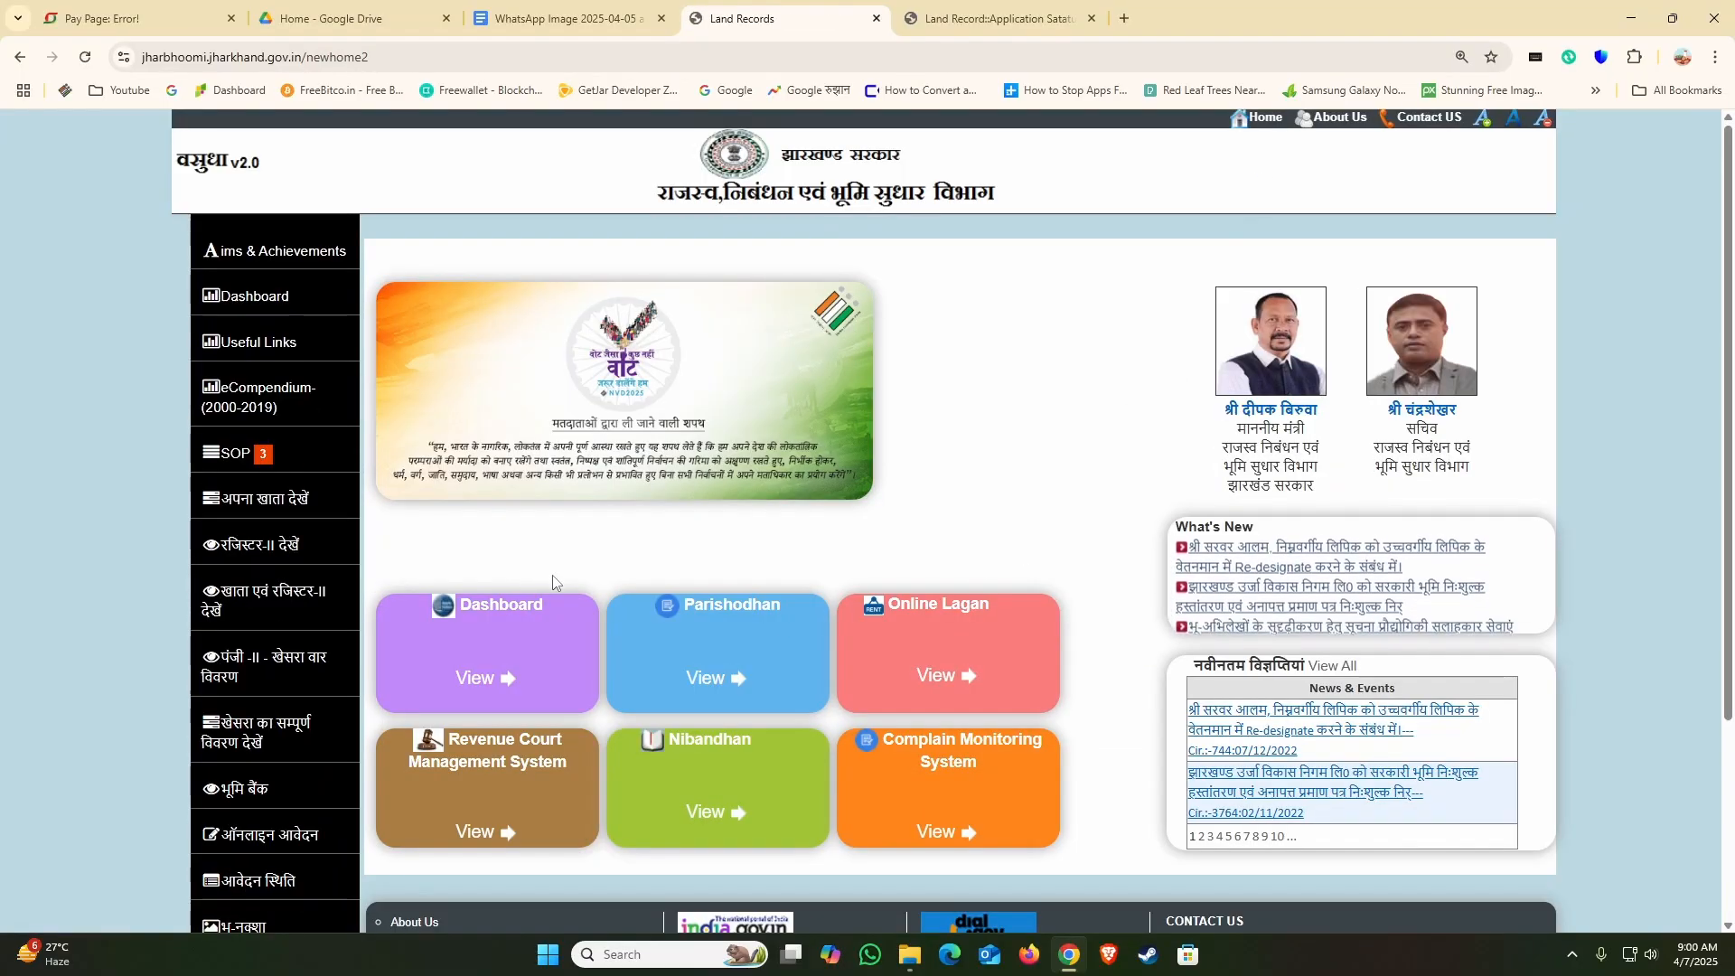